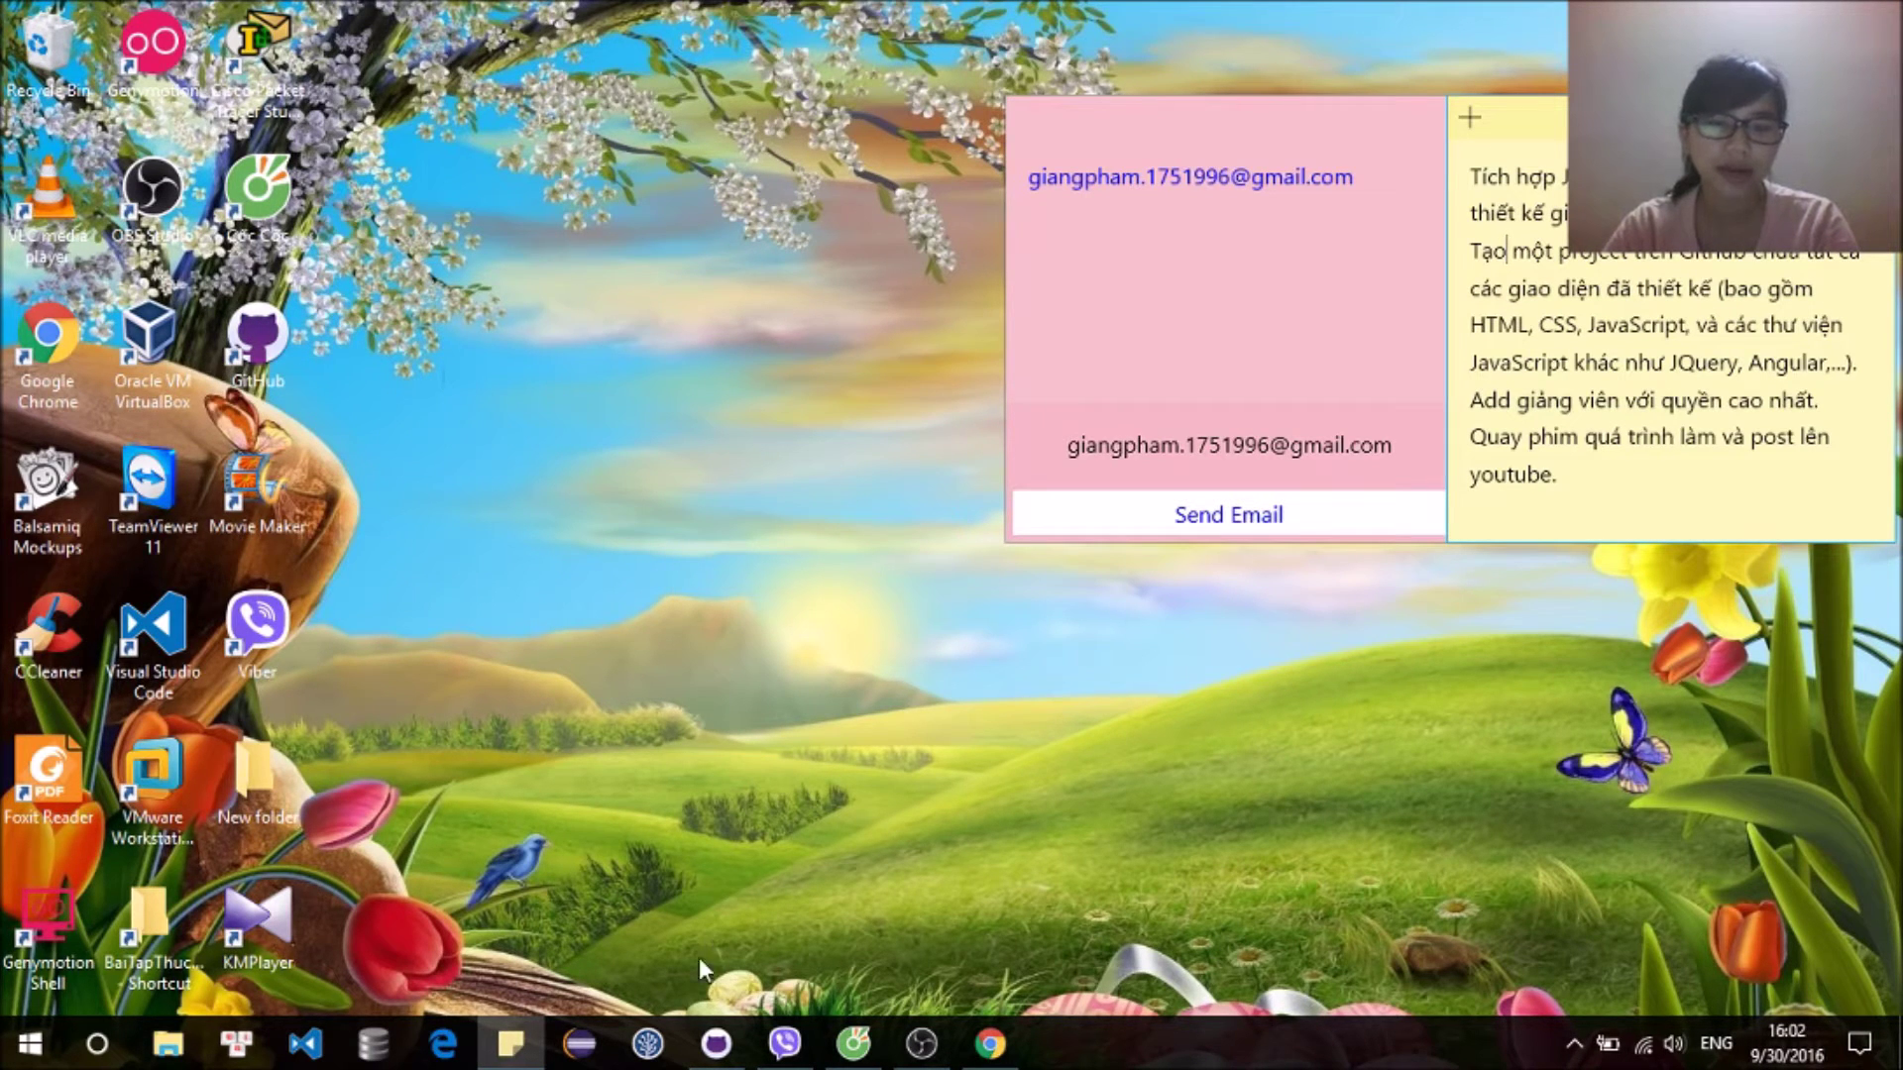
Step: Launch GitHub Desktop from the taskbar, opening its empty start screen
left_click(716, 1044)
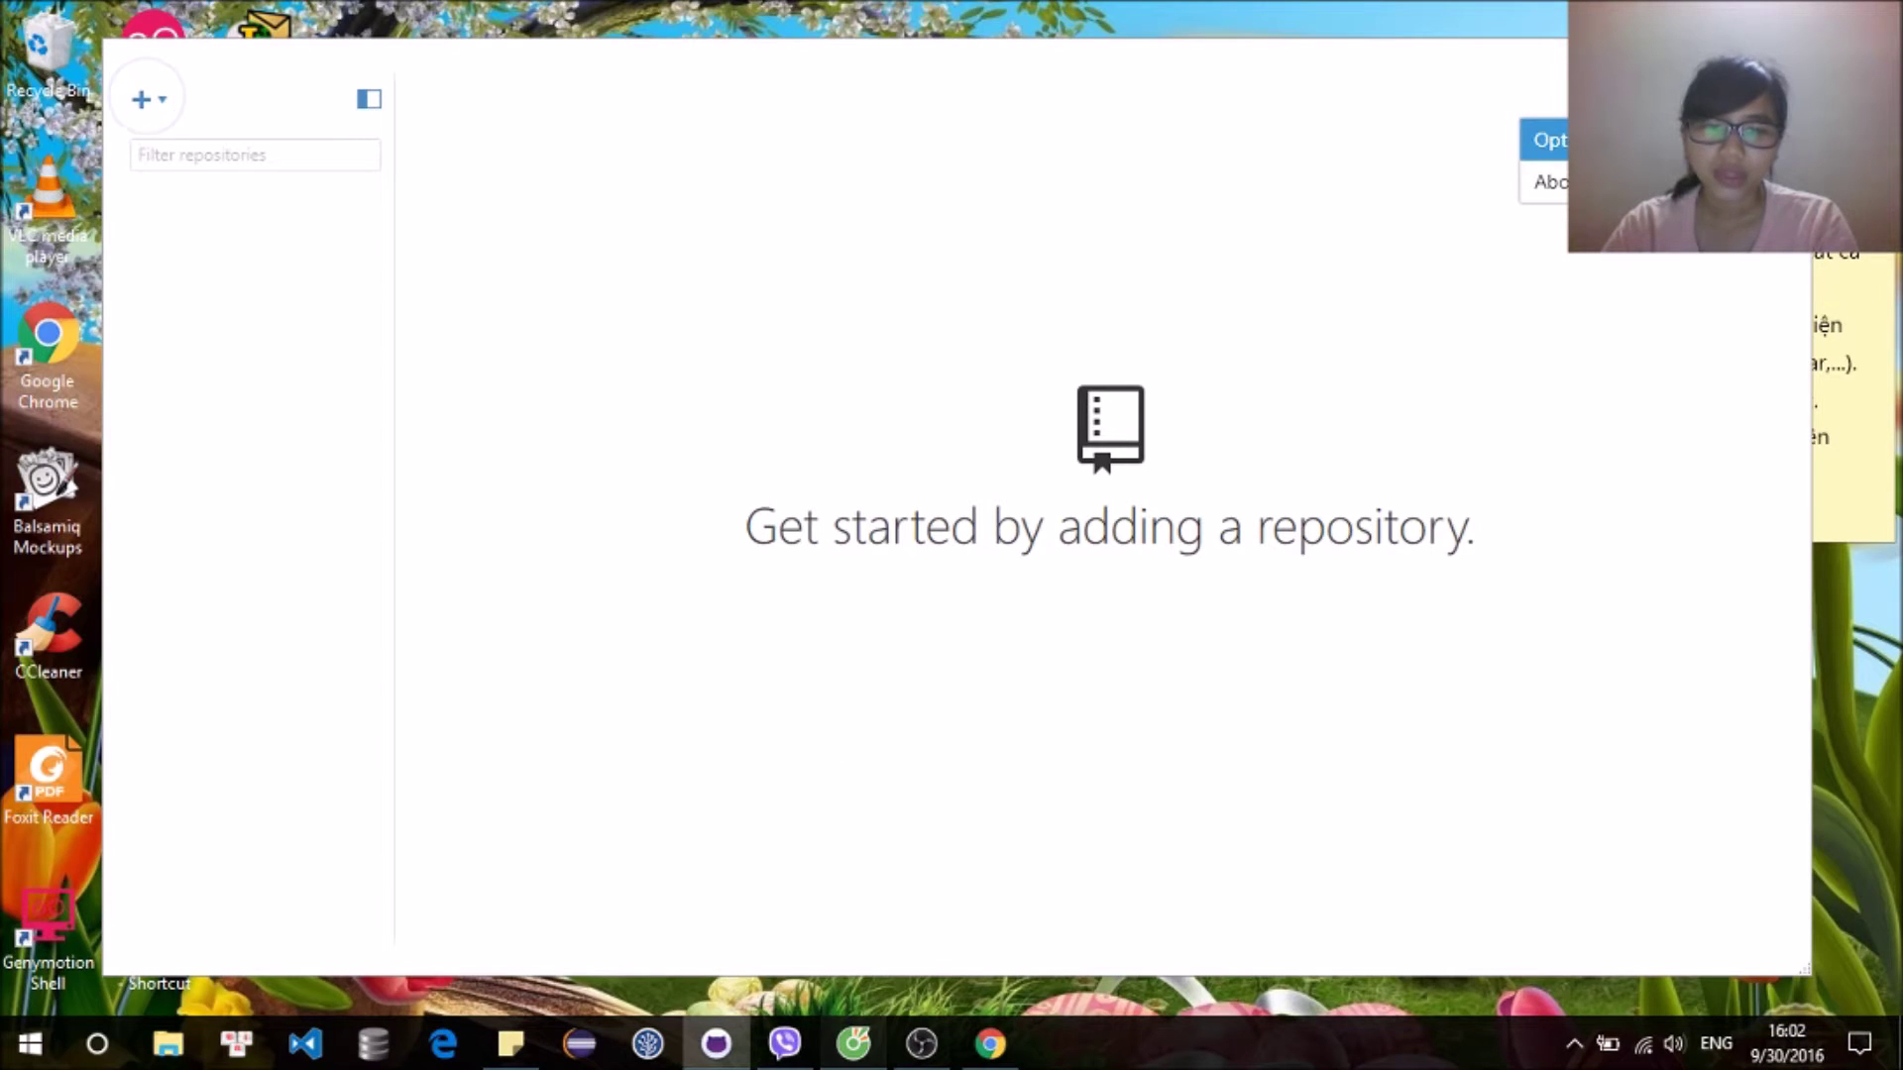
Step: In the browser's GitHub tab, open the Create an organization form from the + menu
left_click(853, 1044)
left_click(483, 14)
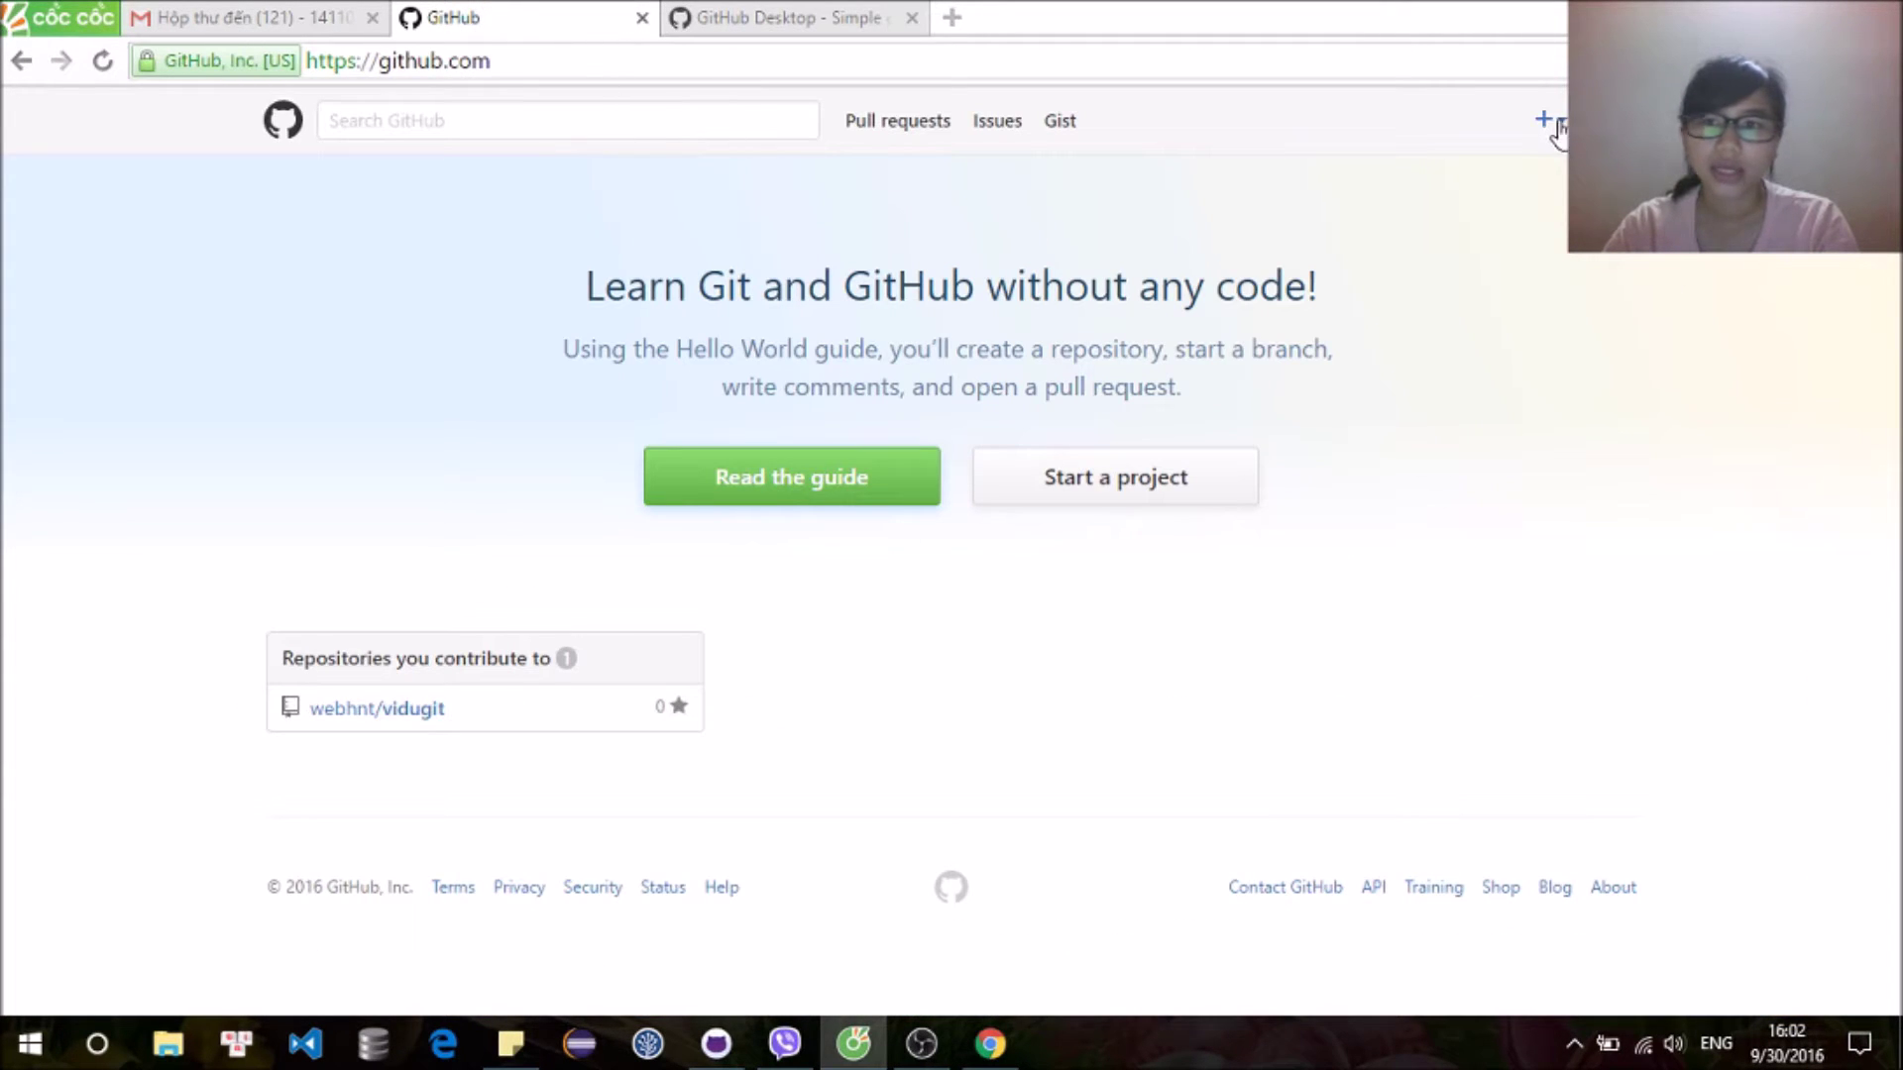
left_click(1548, 119)
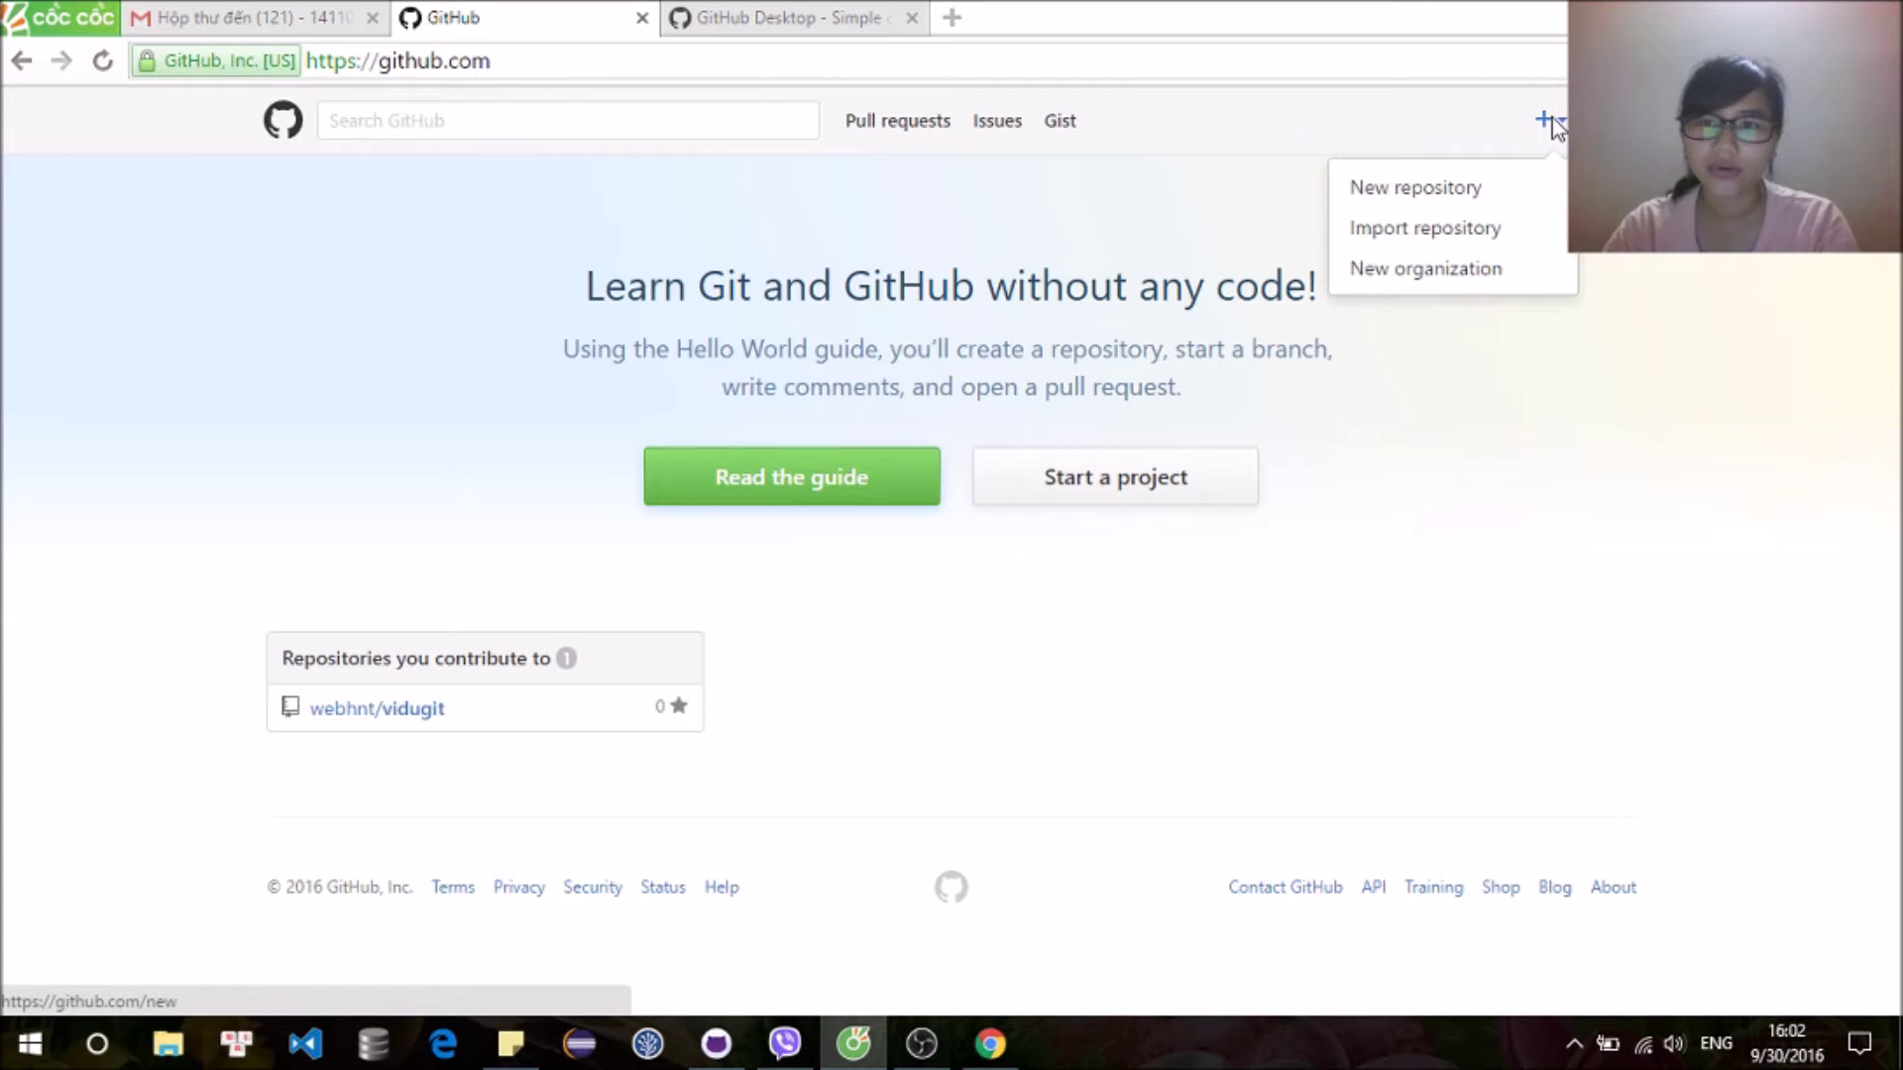
left_click(1521, 276)
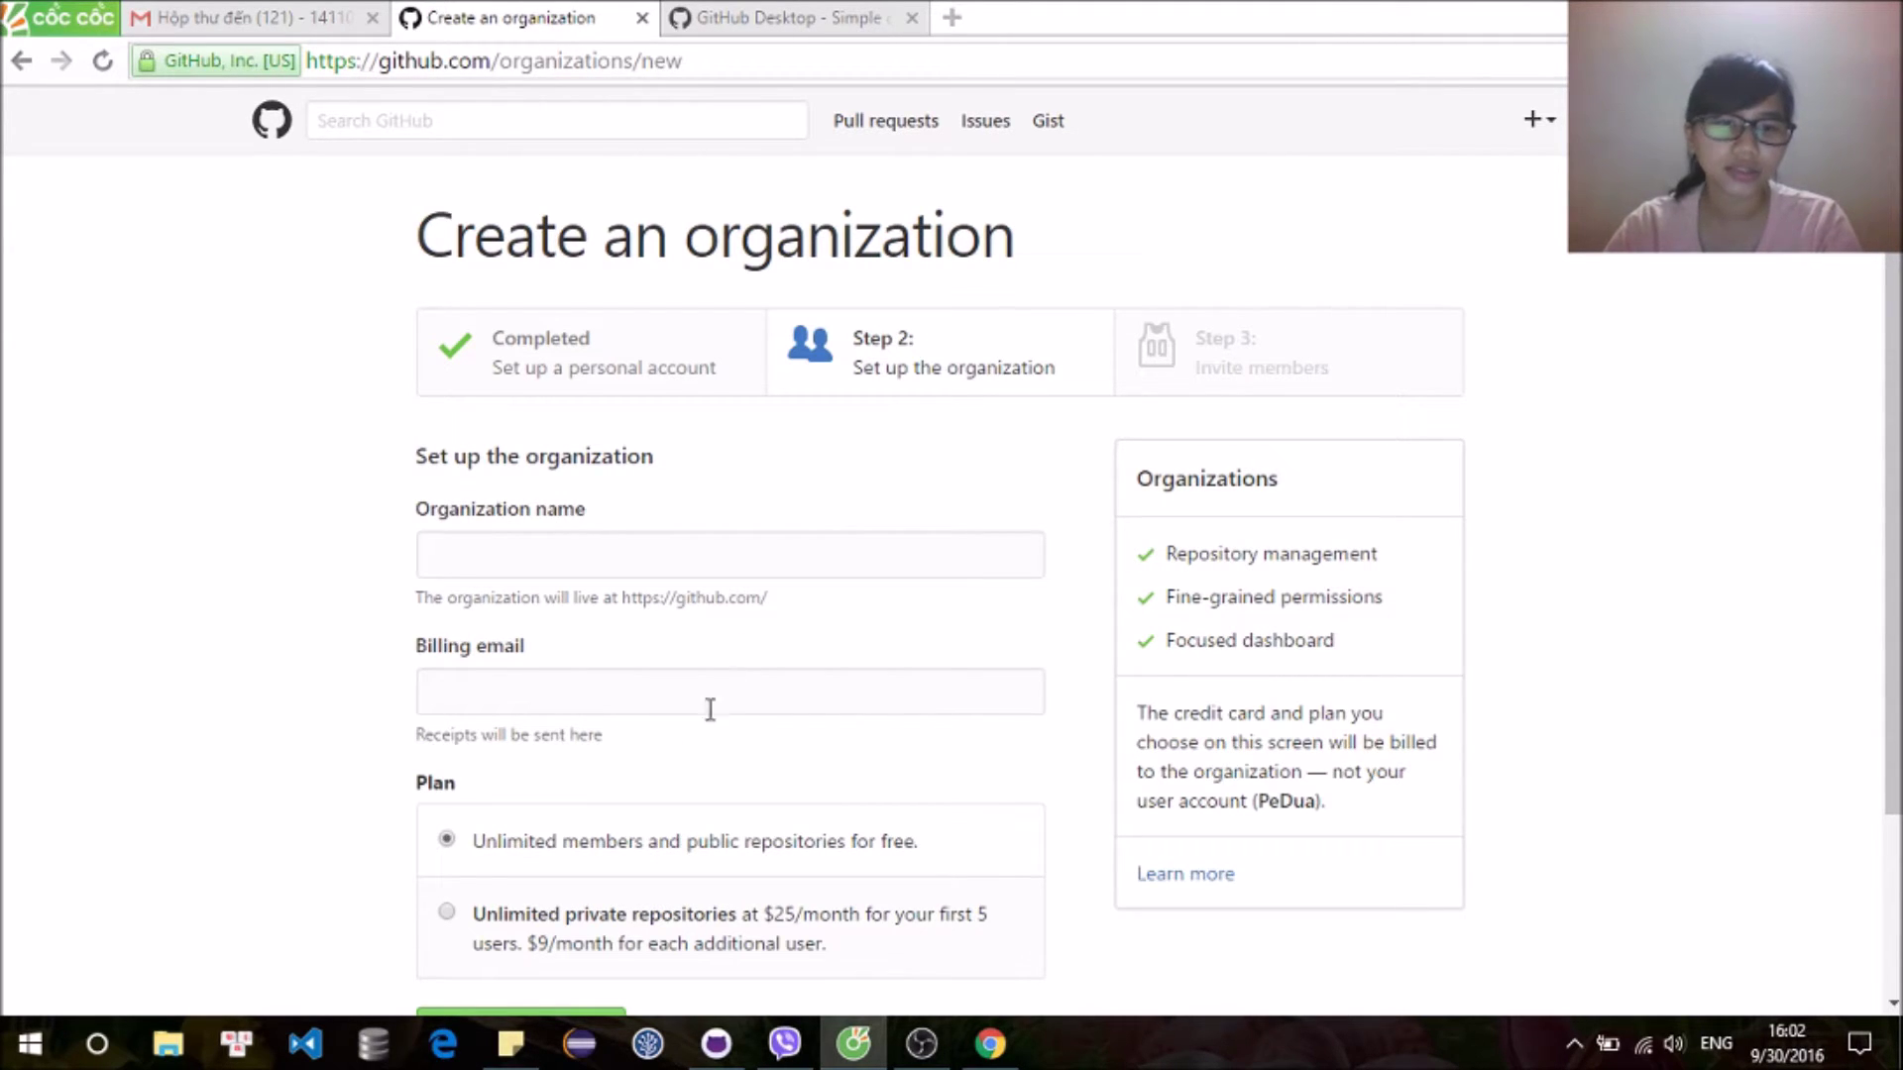
Step: Create the free-plan organization LapTrinhWebJavaThu3, filling the billing email from autocomplete
left_click(828, 552)
type("La")
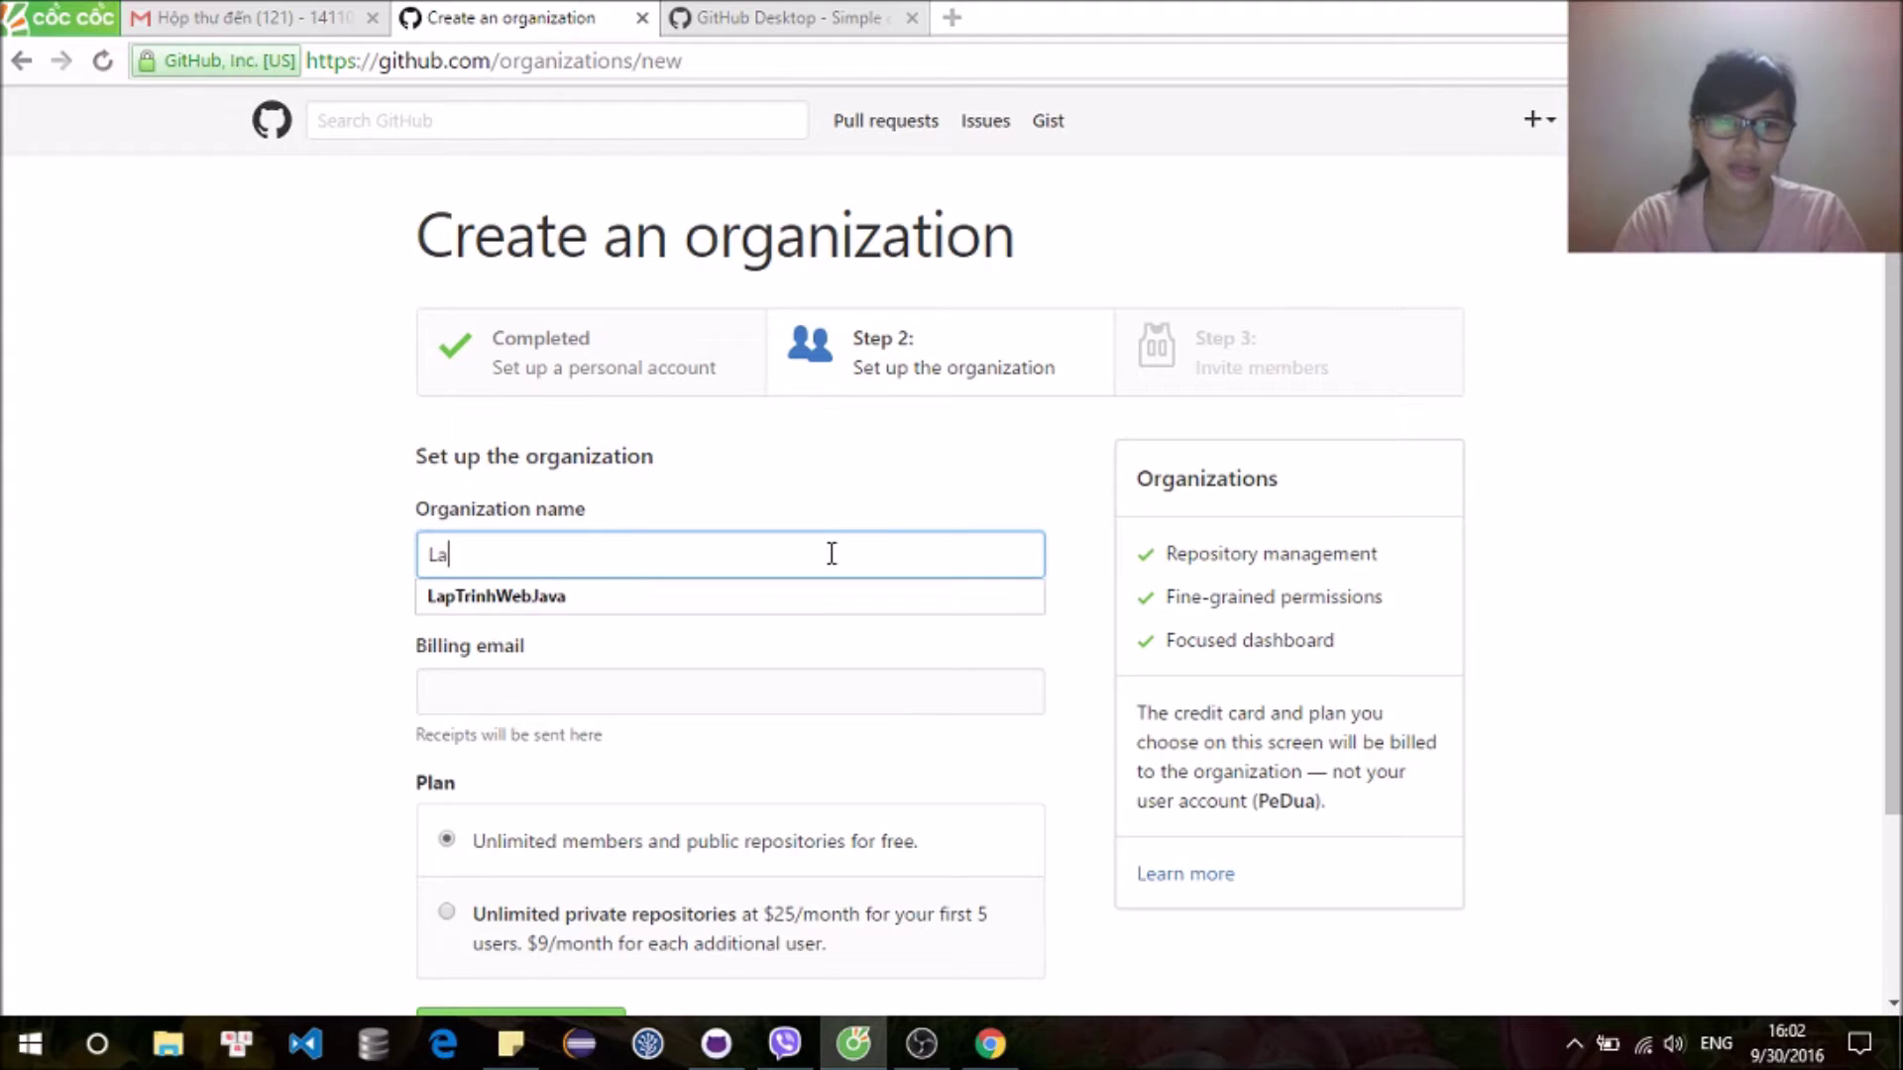
type("pTrinhW")
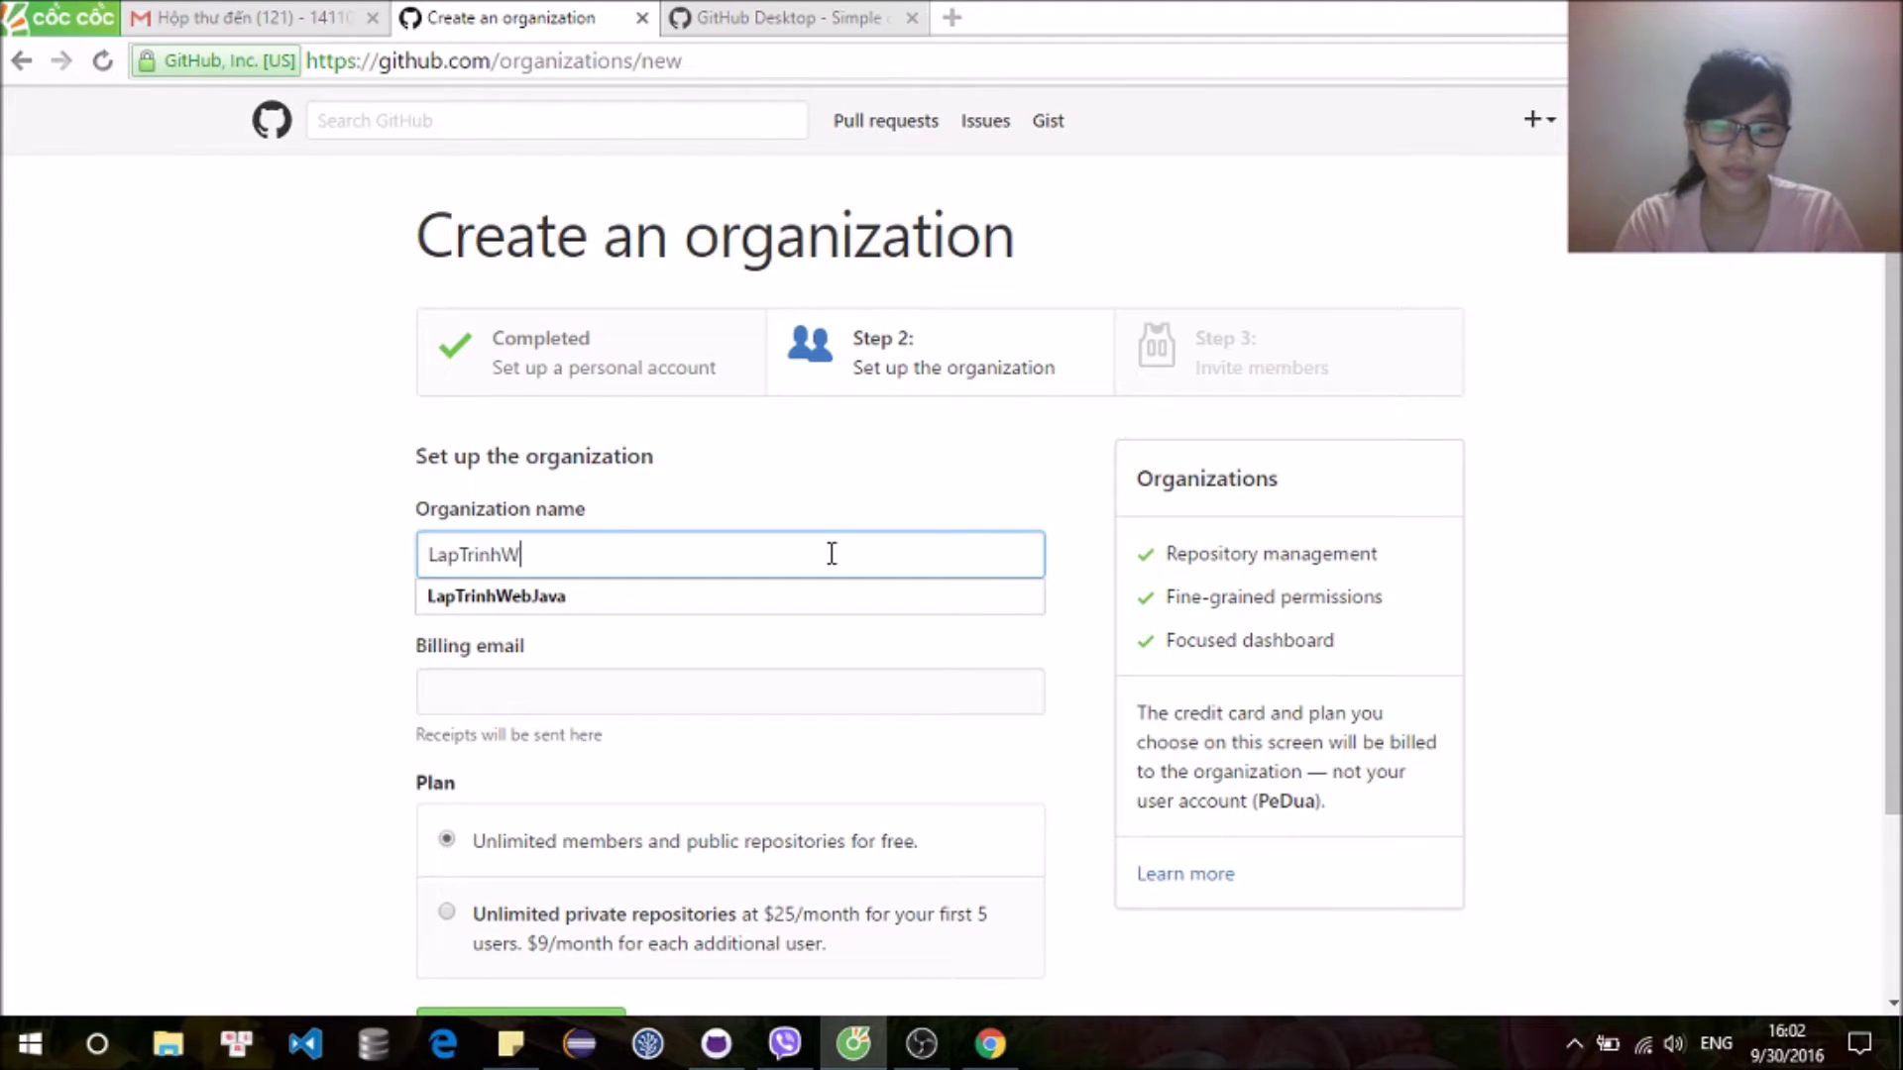
type("ebJ")
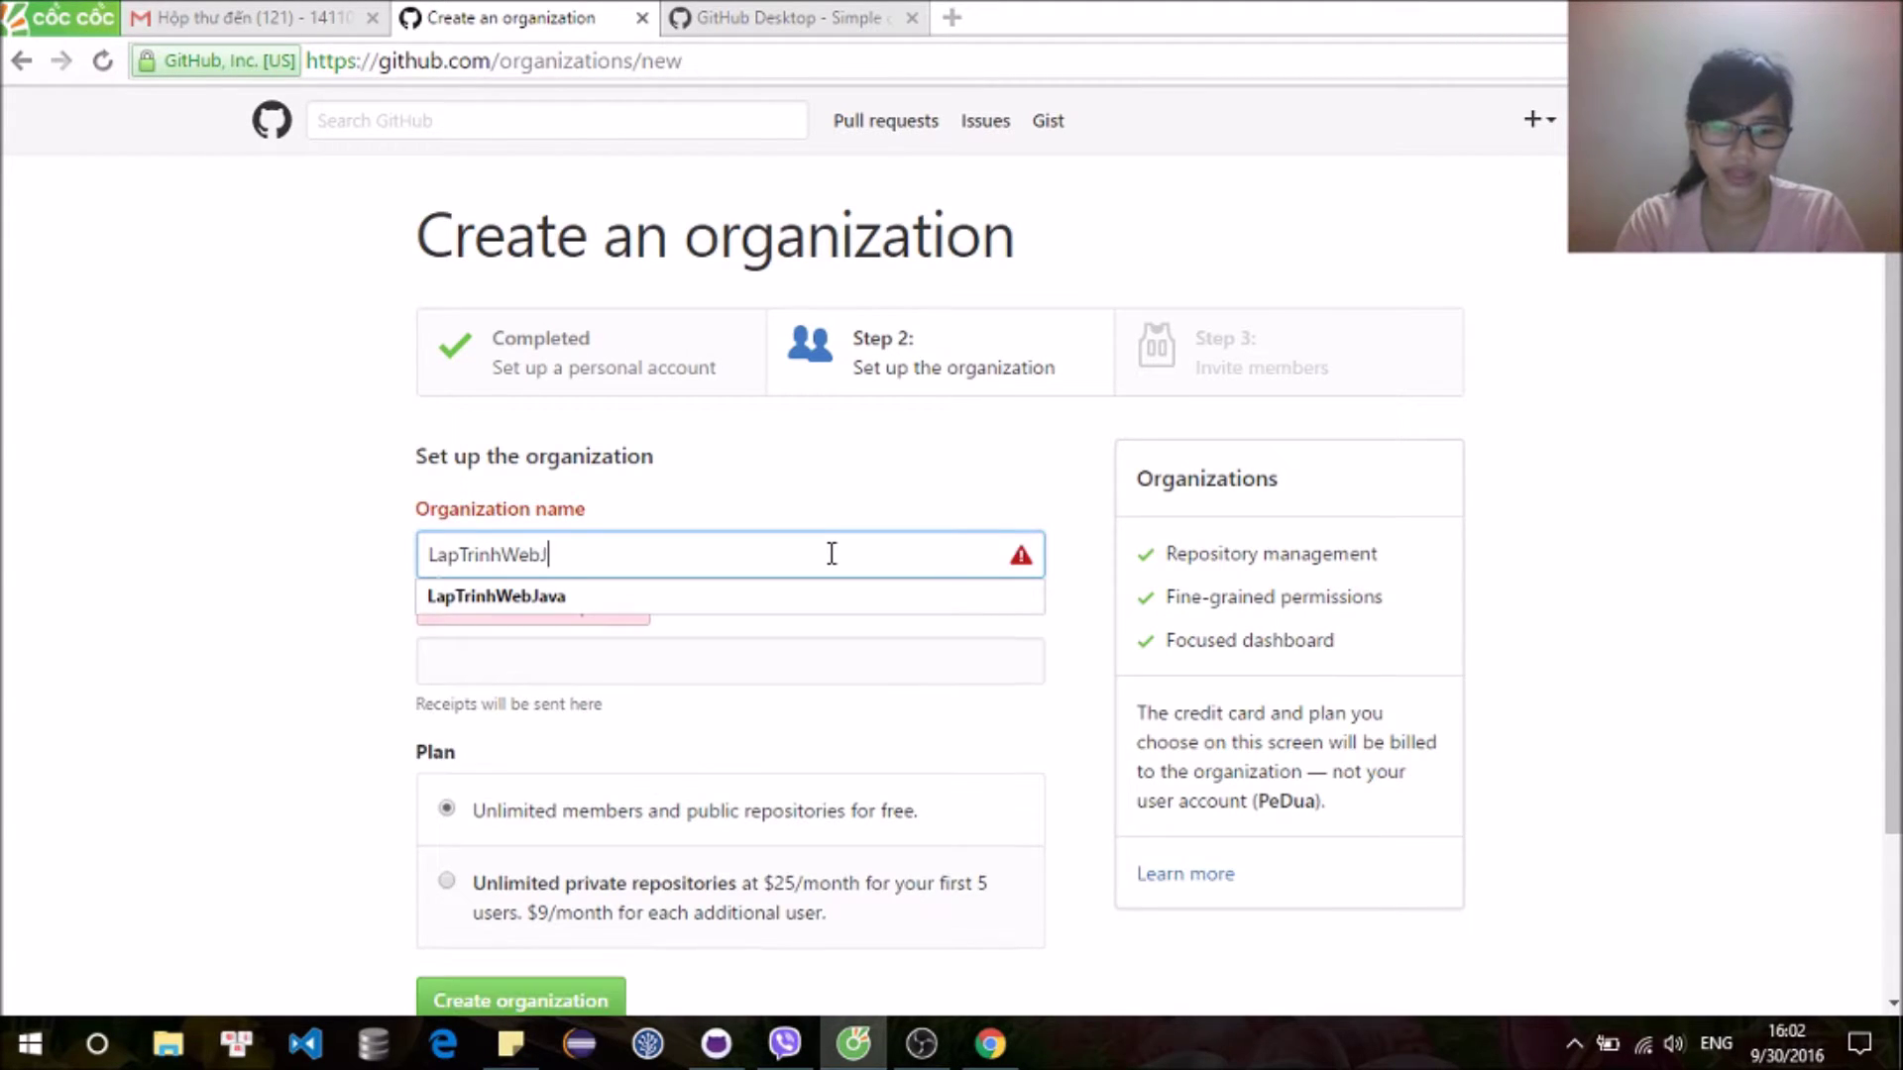
type("avaThu3")
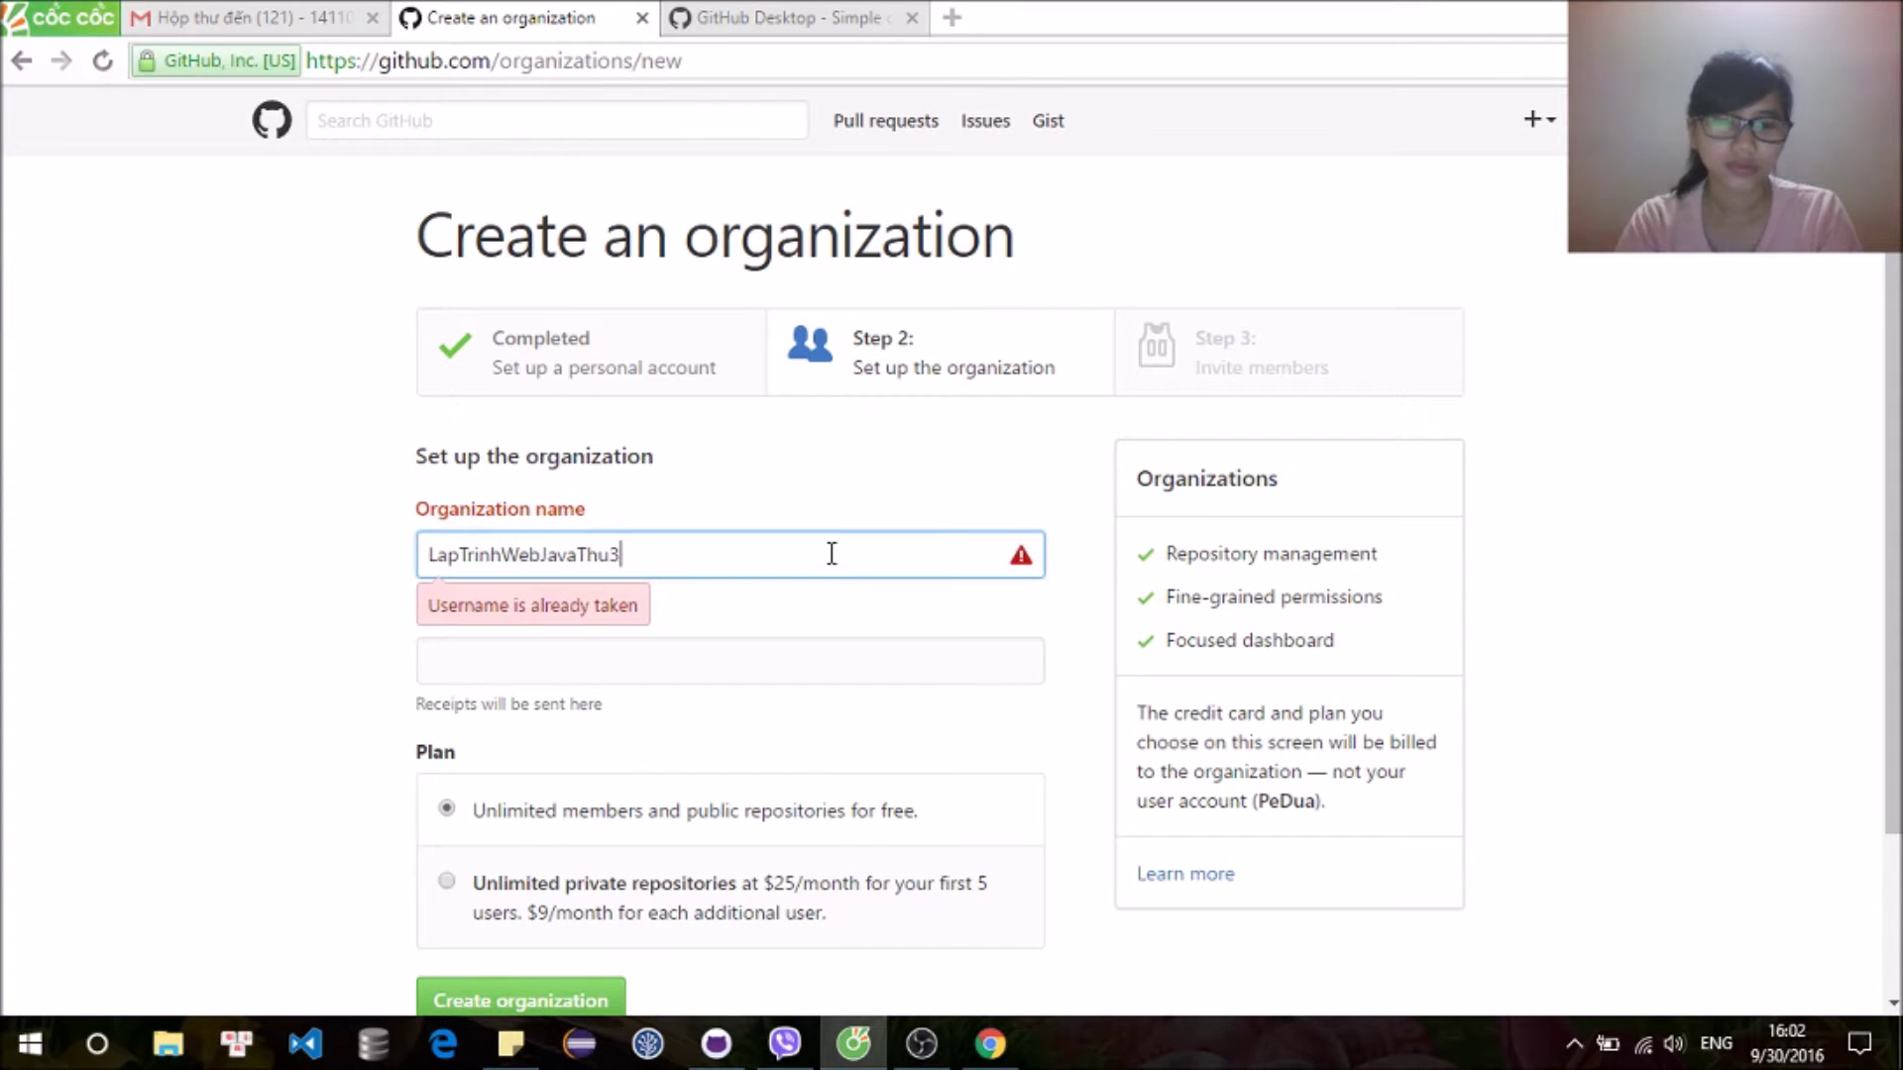
scroll(493, 833, "down", 3)
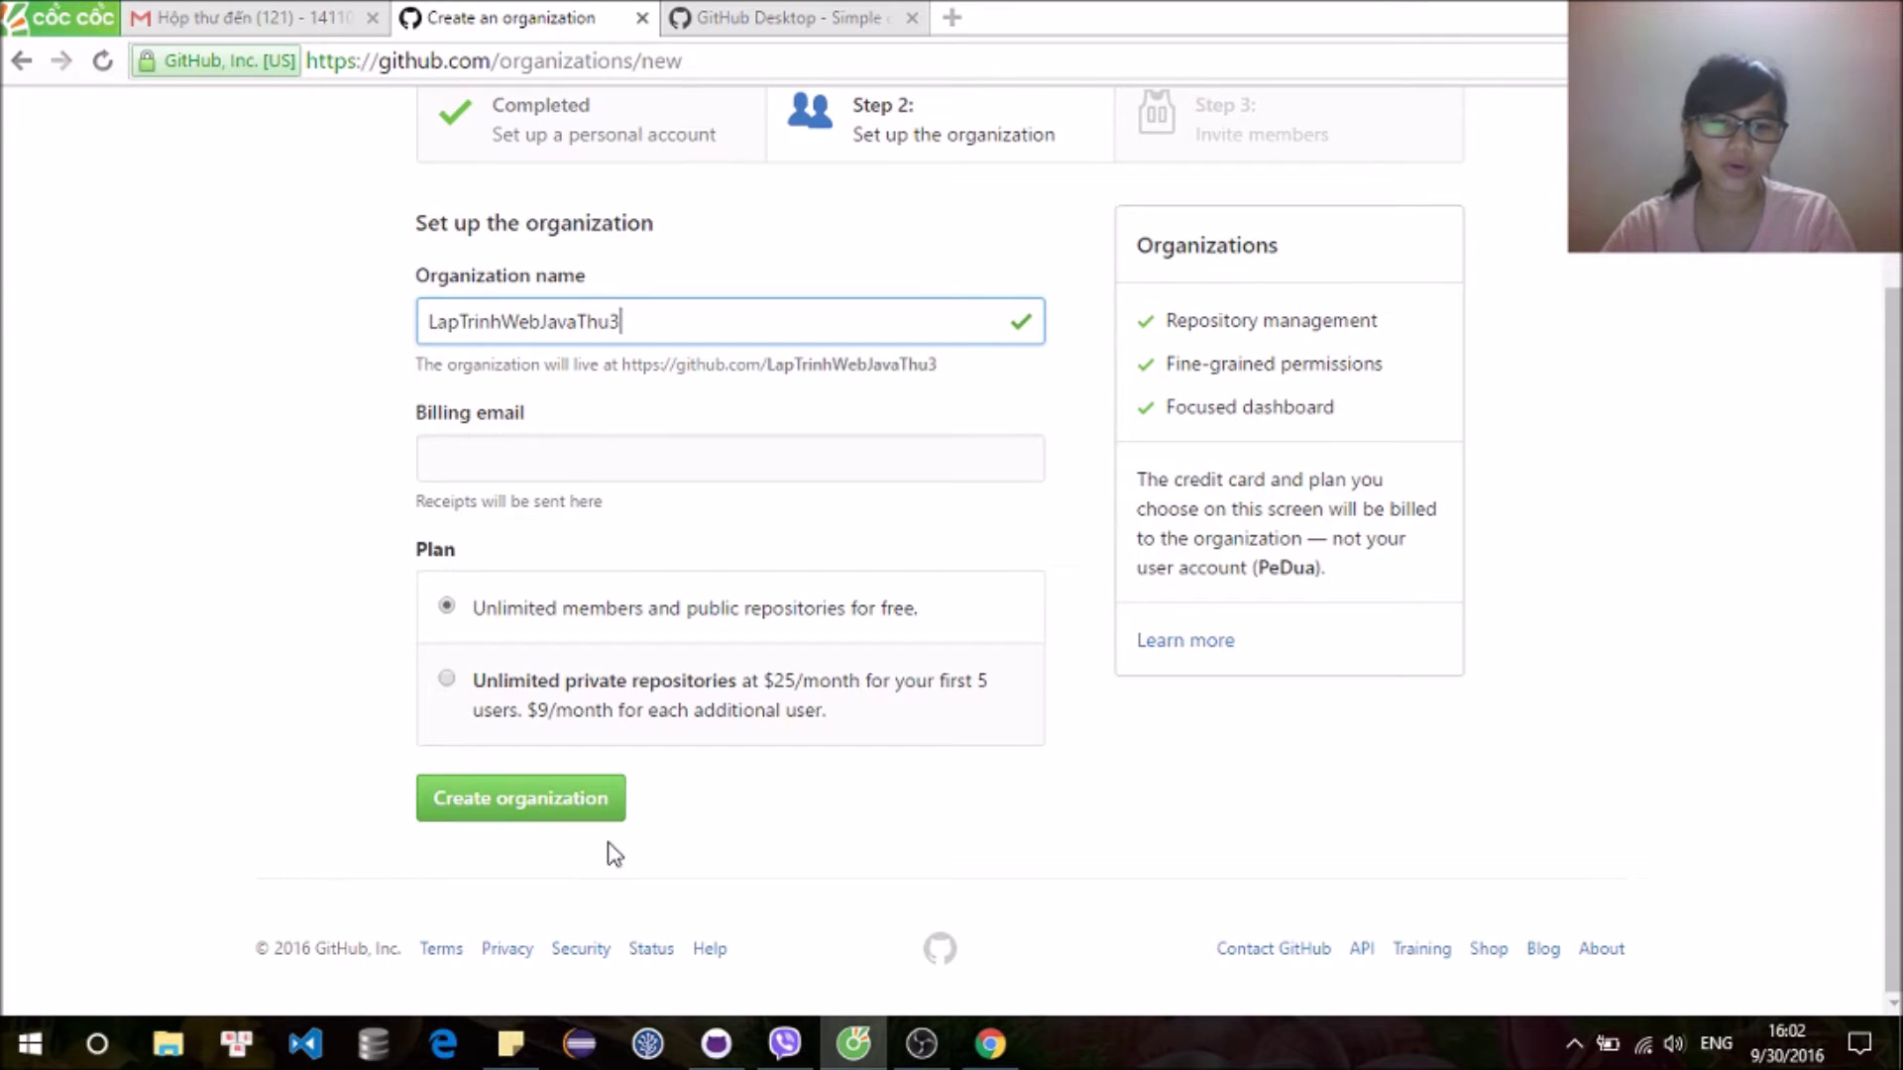
left_click(594, 814)
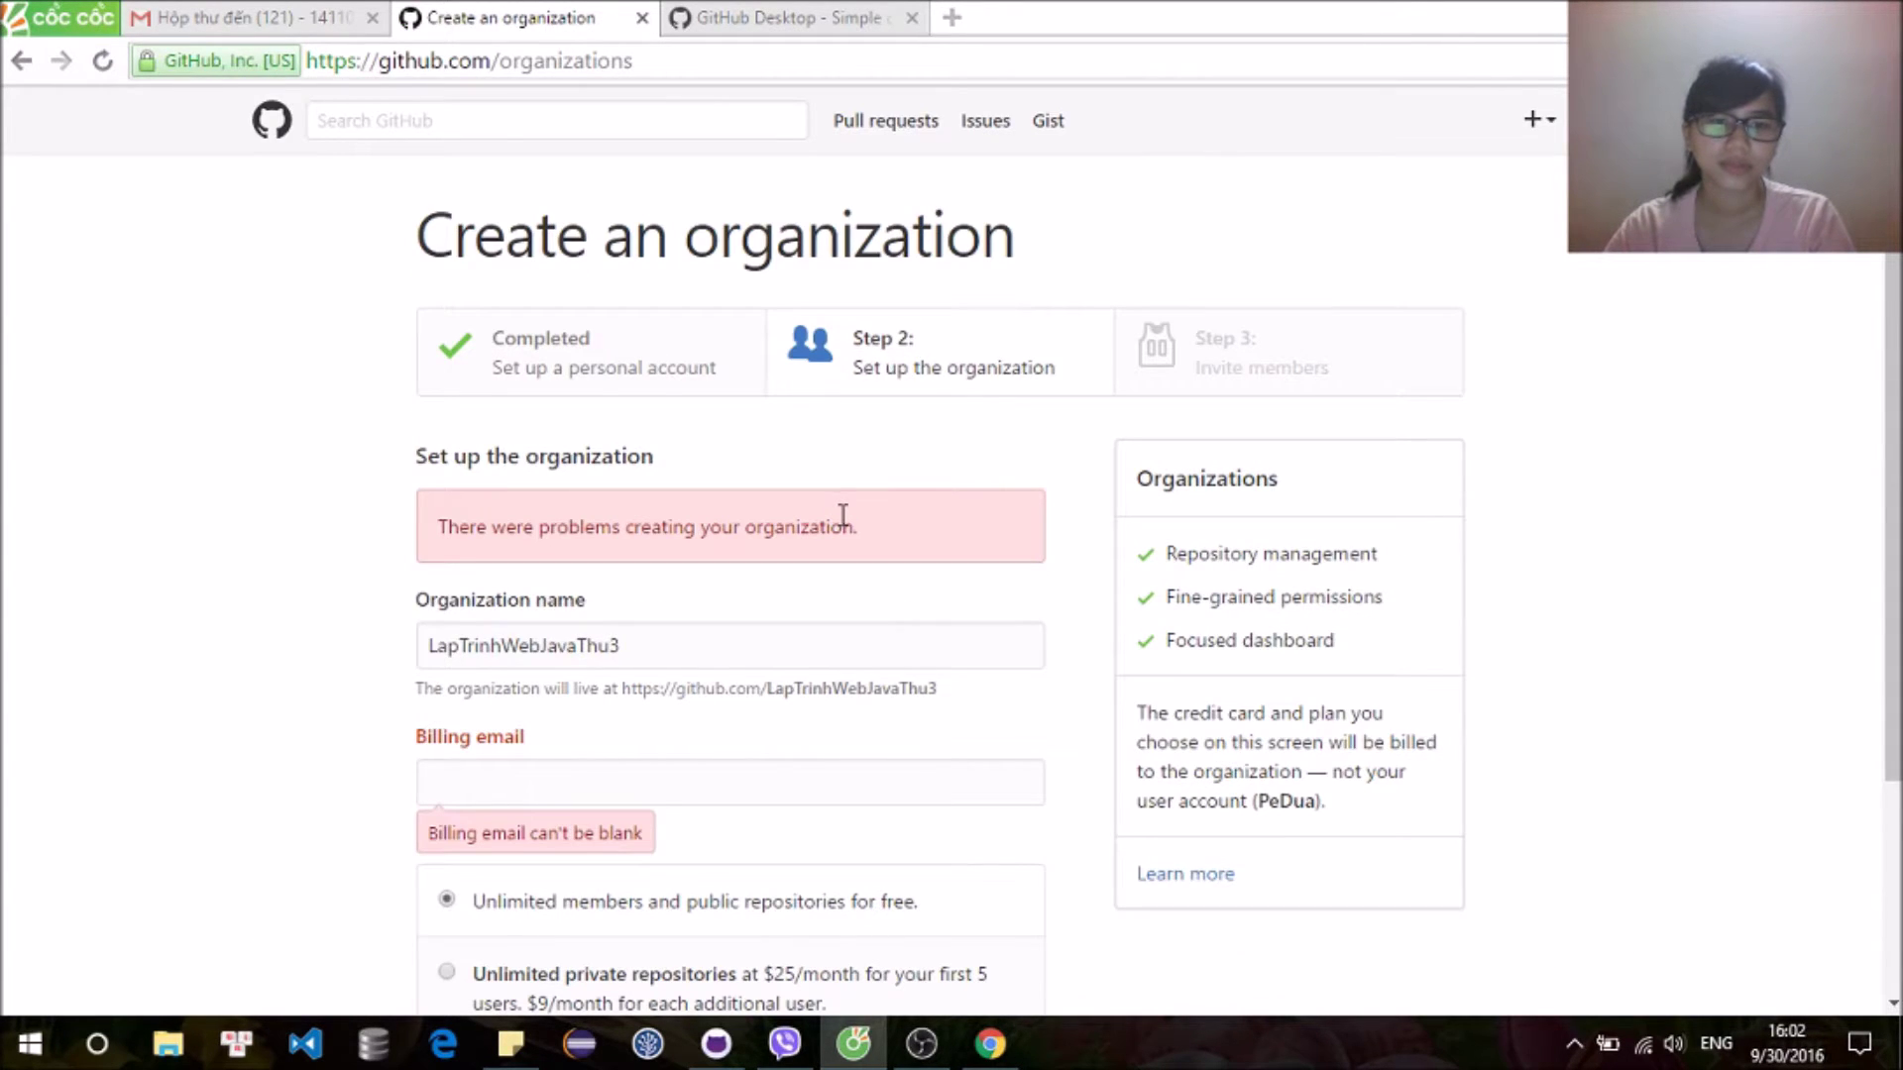
scroll(843, 523, "down", 1)
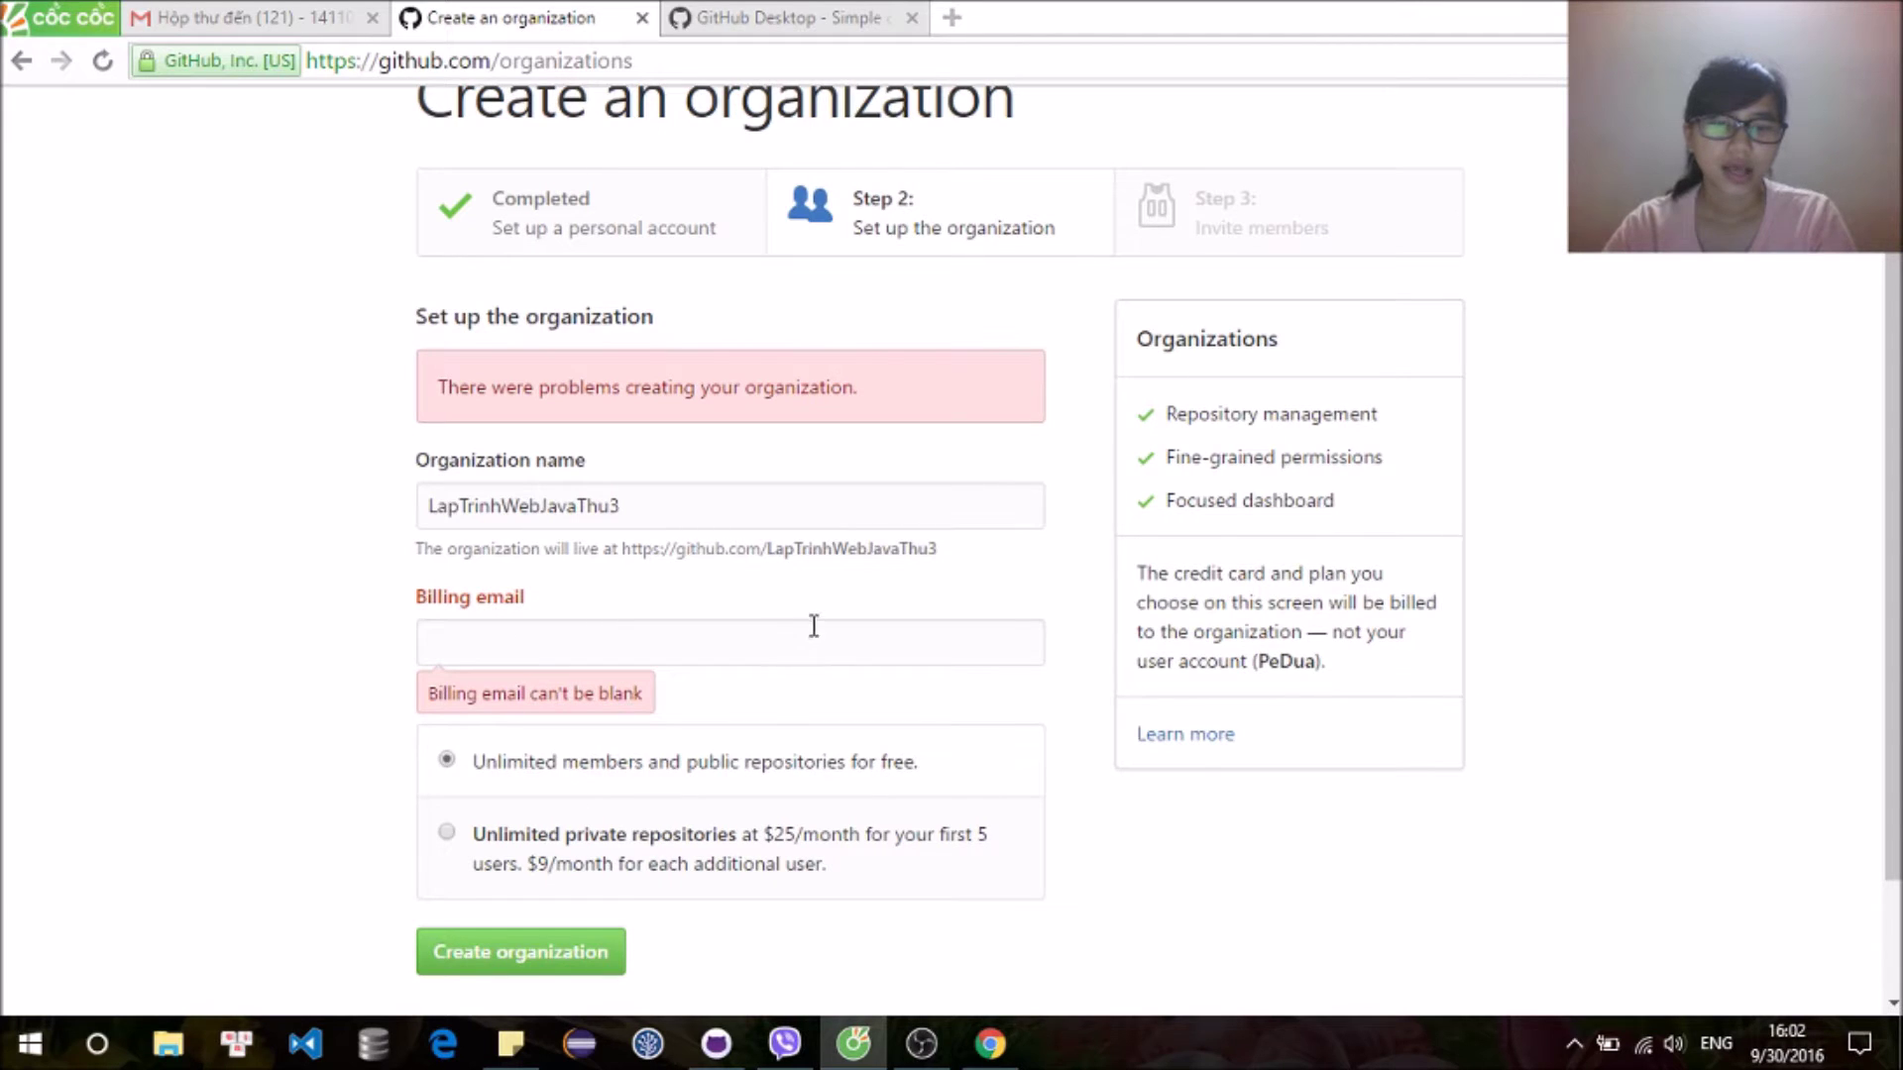
left_click(734, 641)
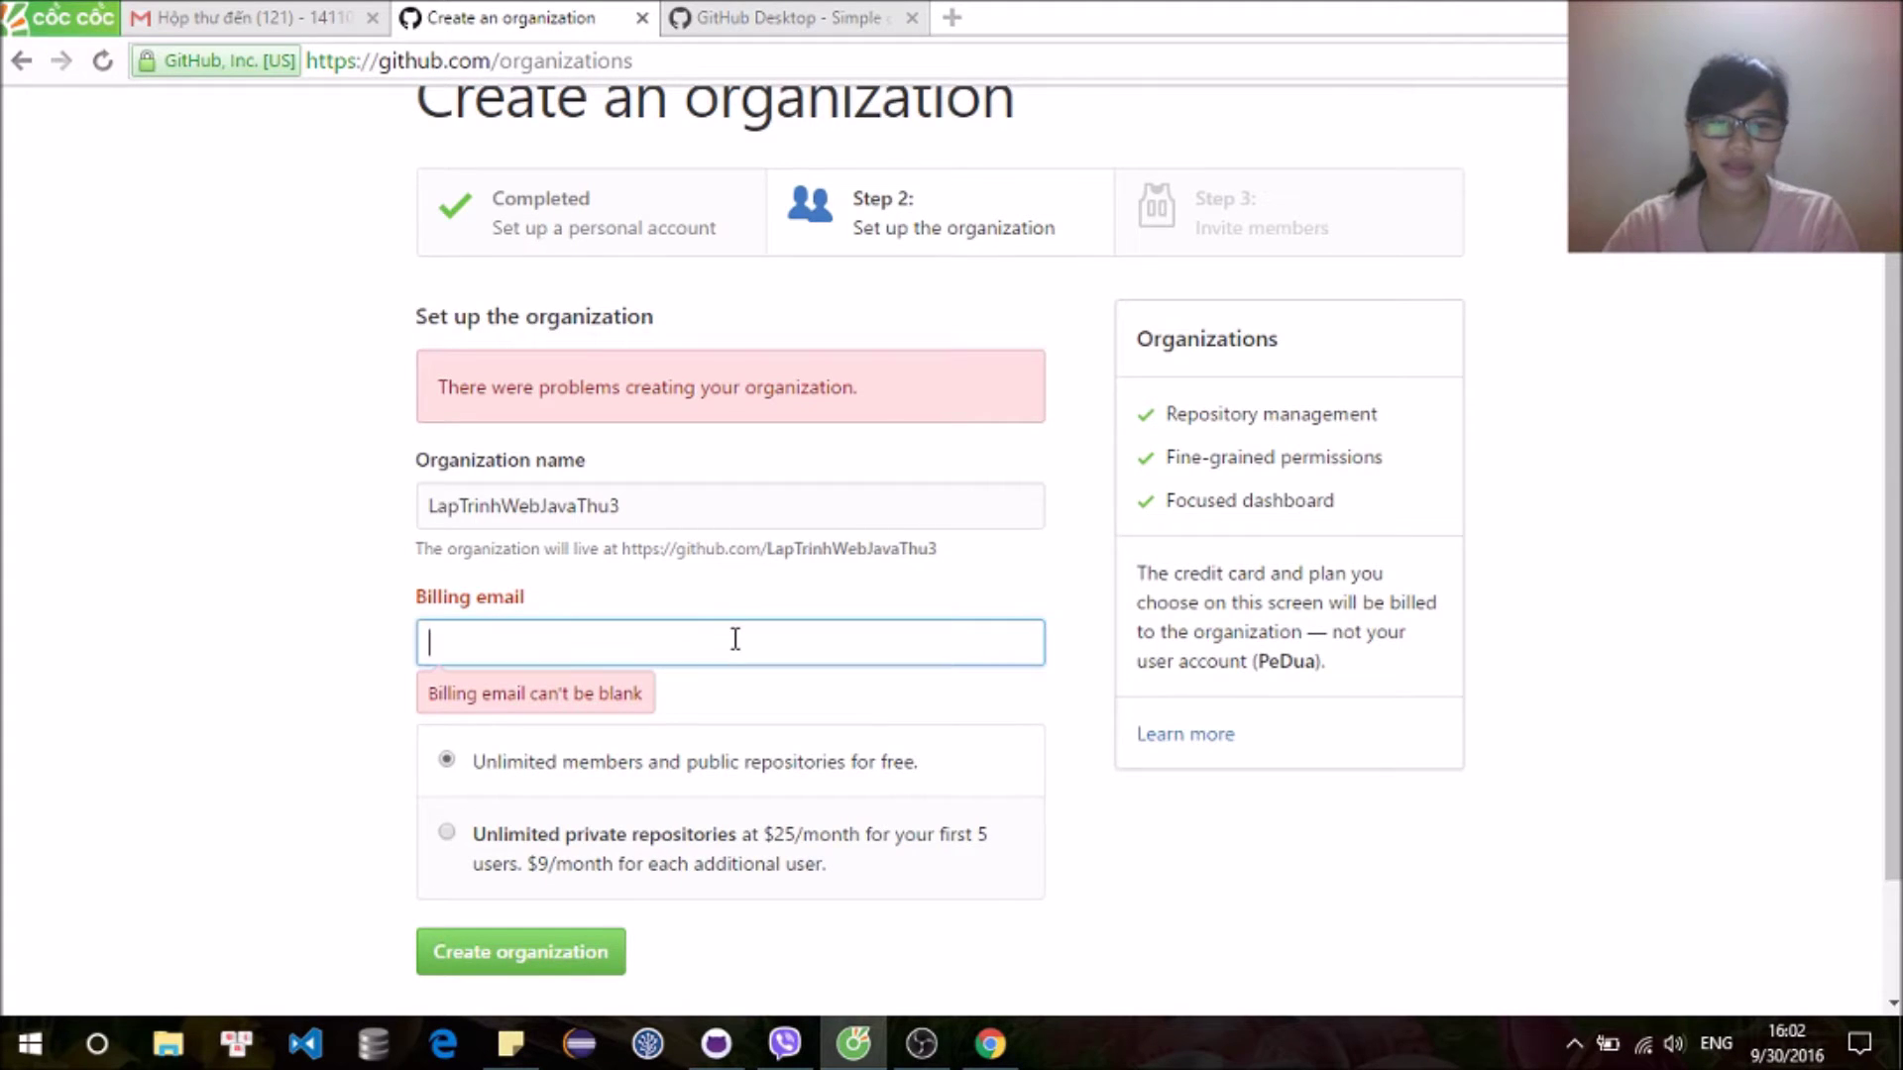
type("pi")
key("Down")
key("Return")
left_click(572, 954)
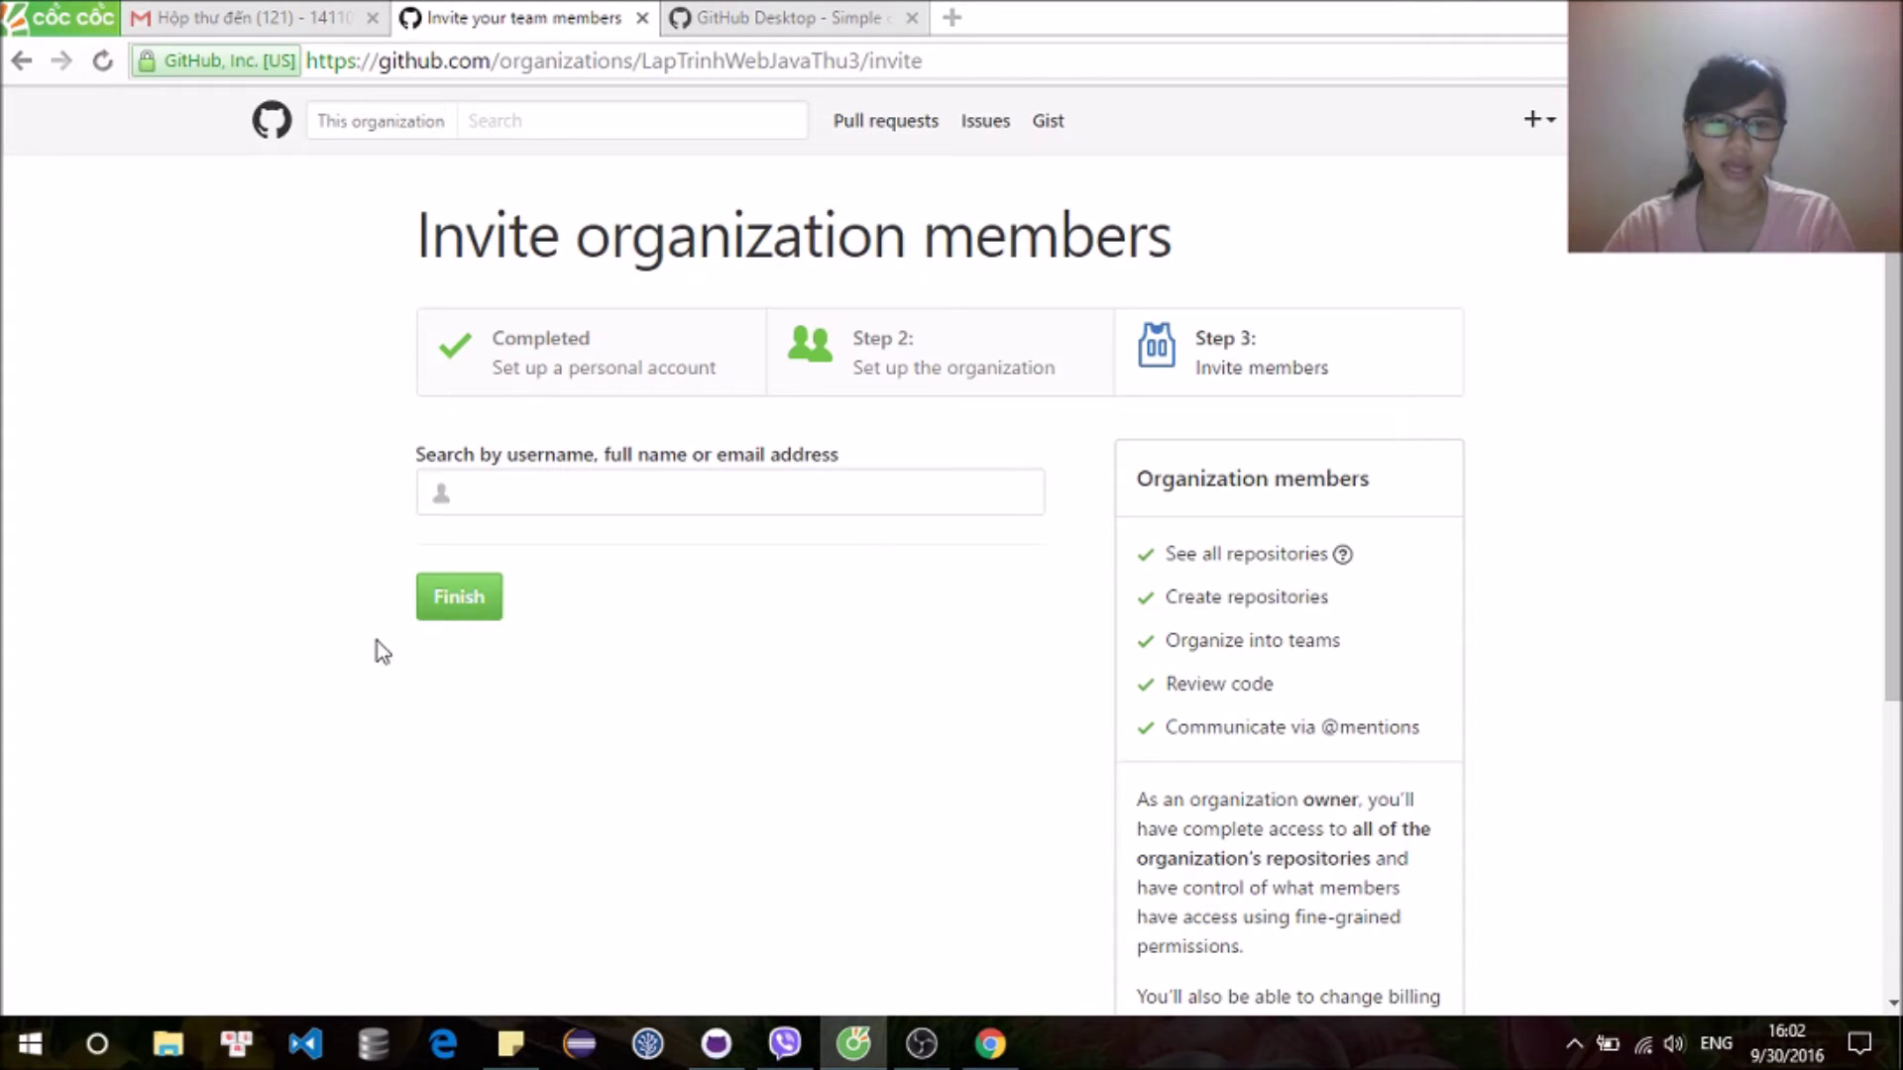
Step: Skip inviting members and create the public repository DoanLapTrinhWebNhom14 for the organization
left_click(456, 600)
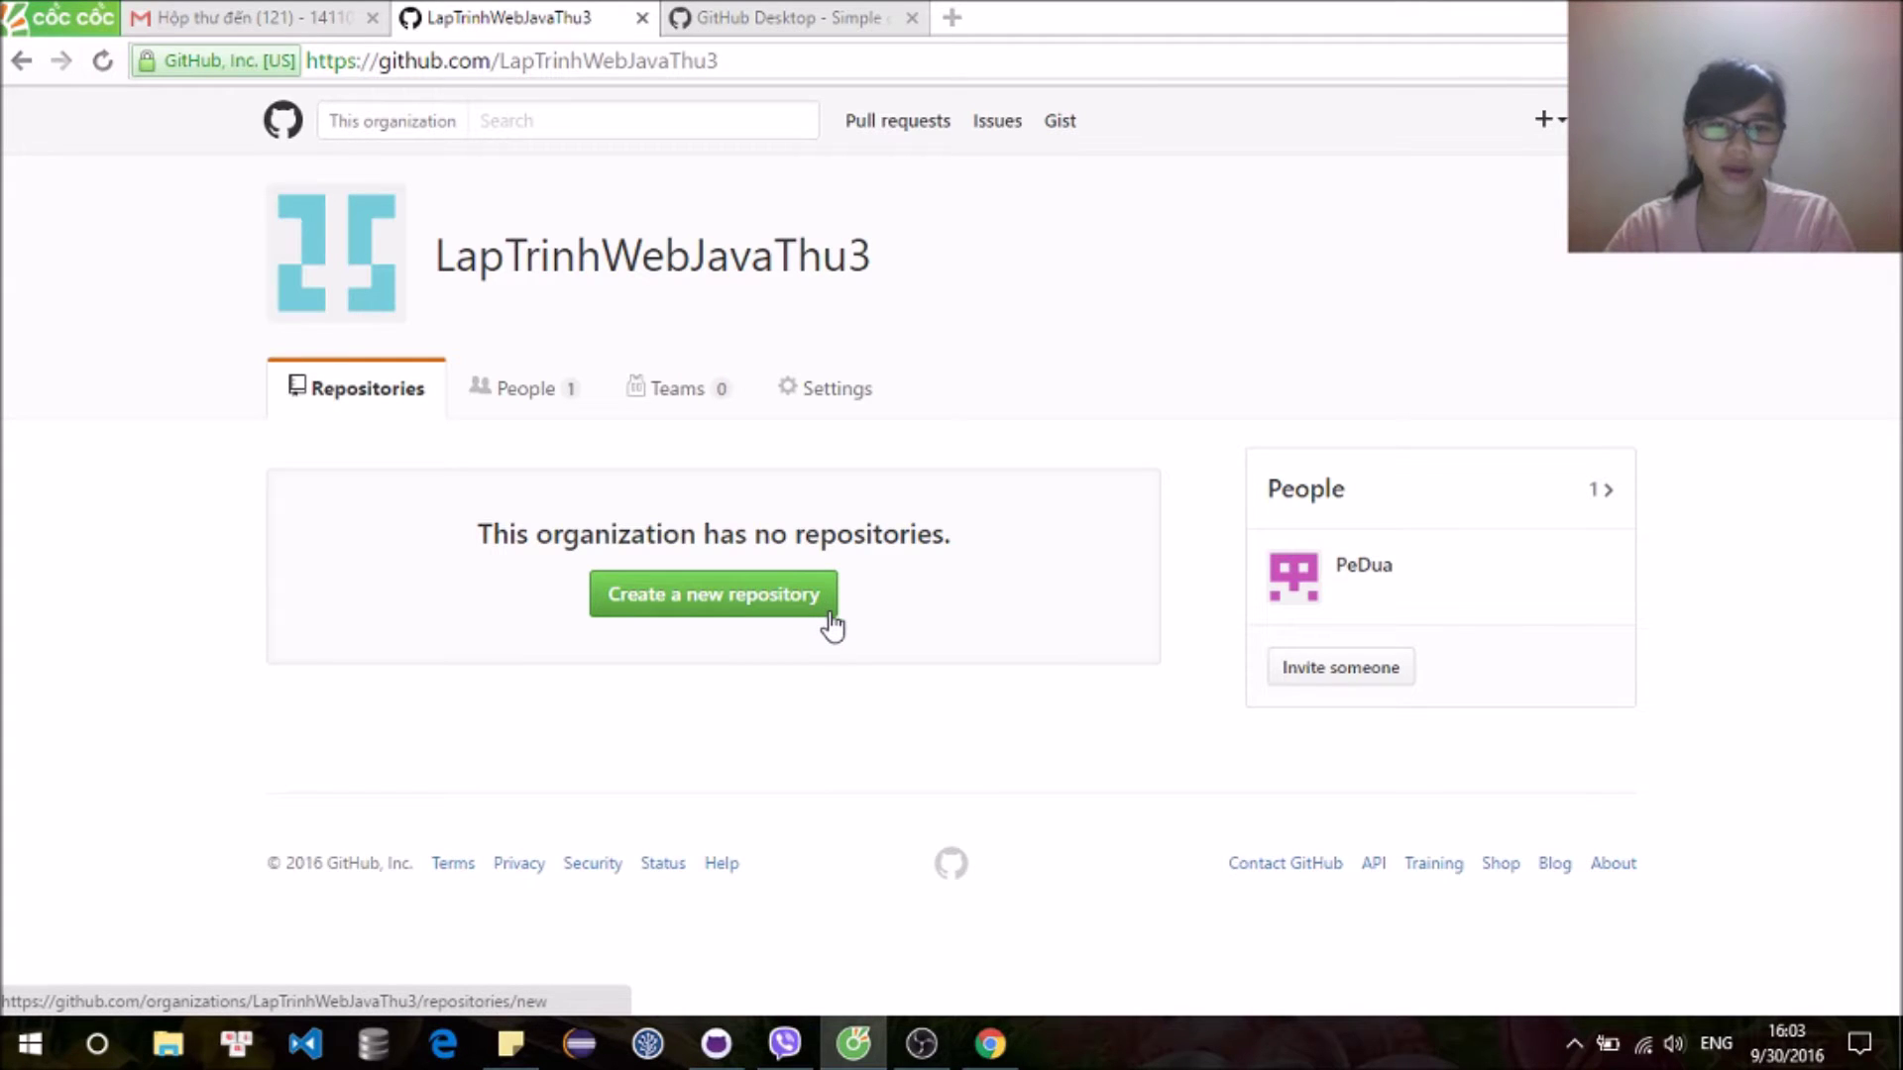
left_click(793, 614)
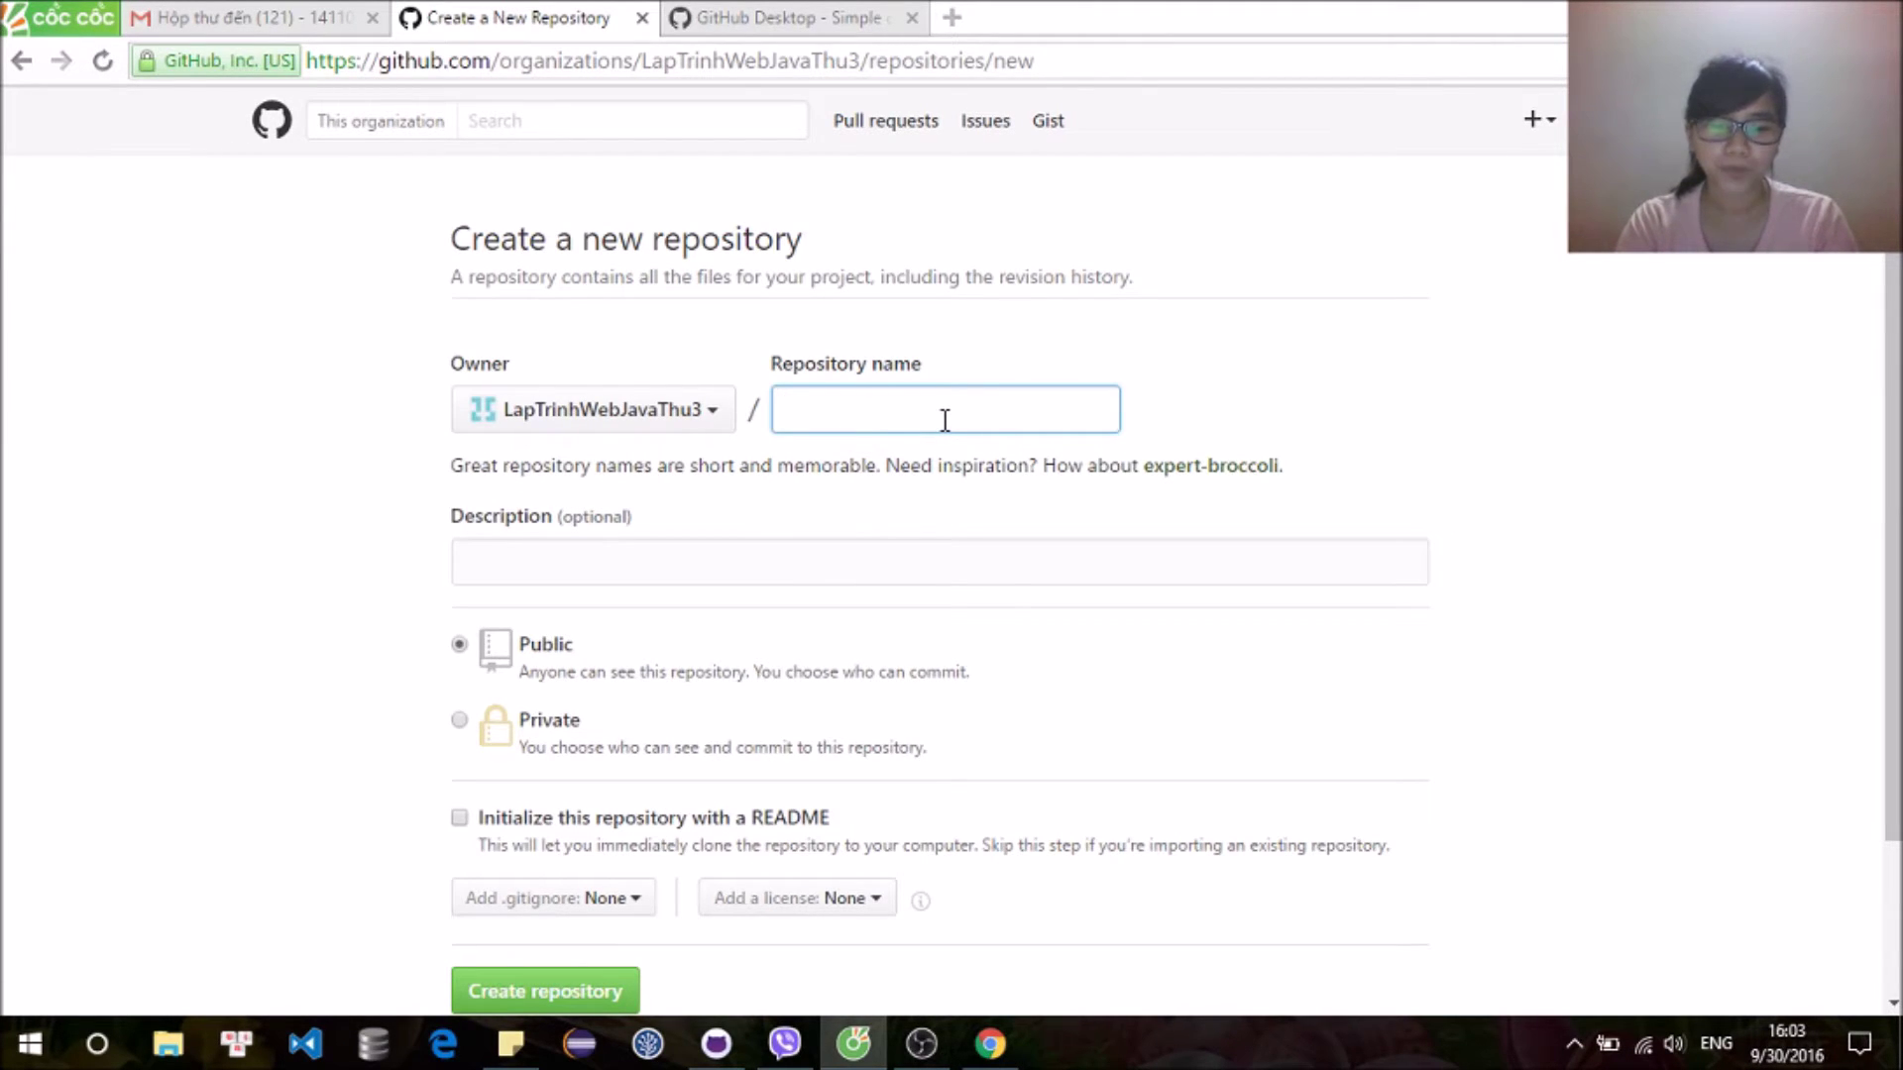
type("DoanLapTrinhW")
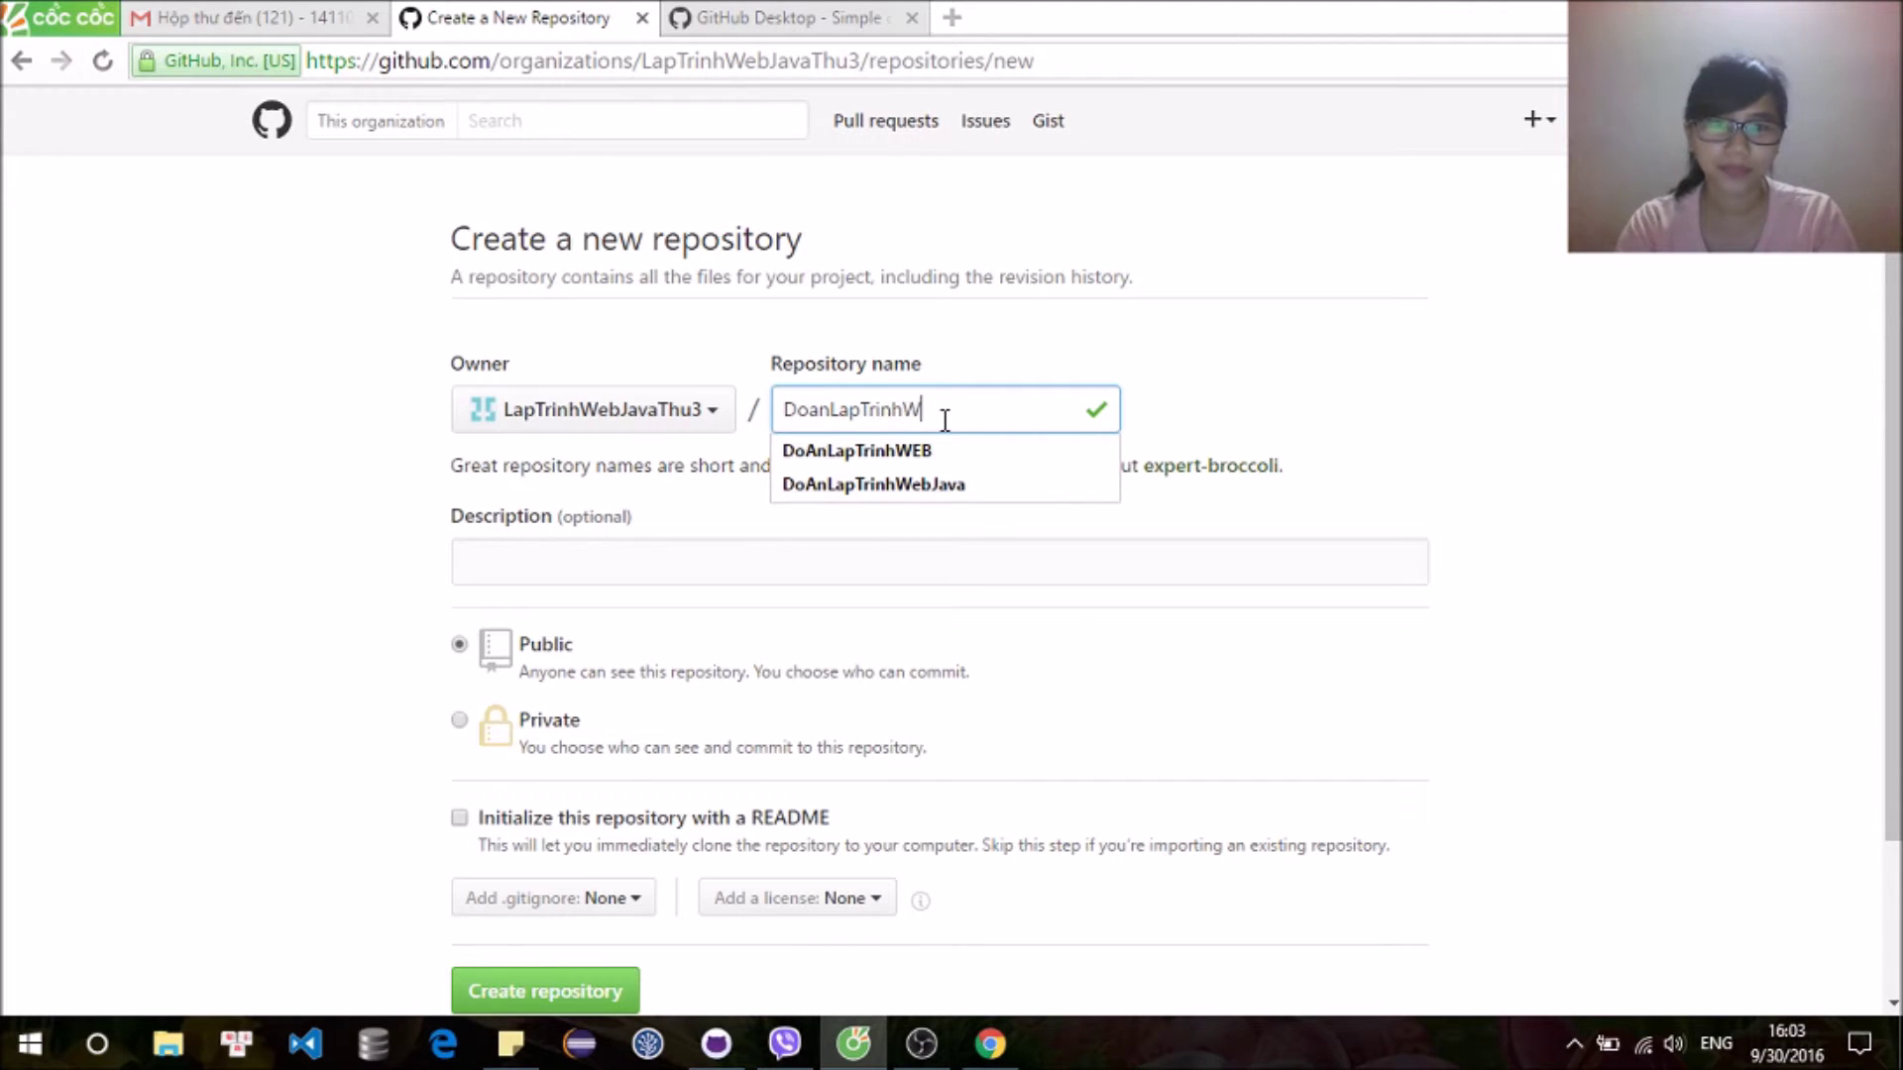
type("ebNhom14")
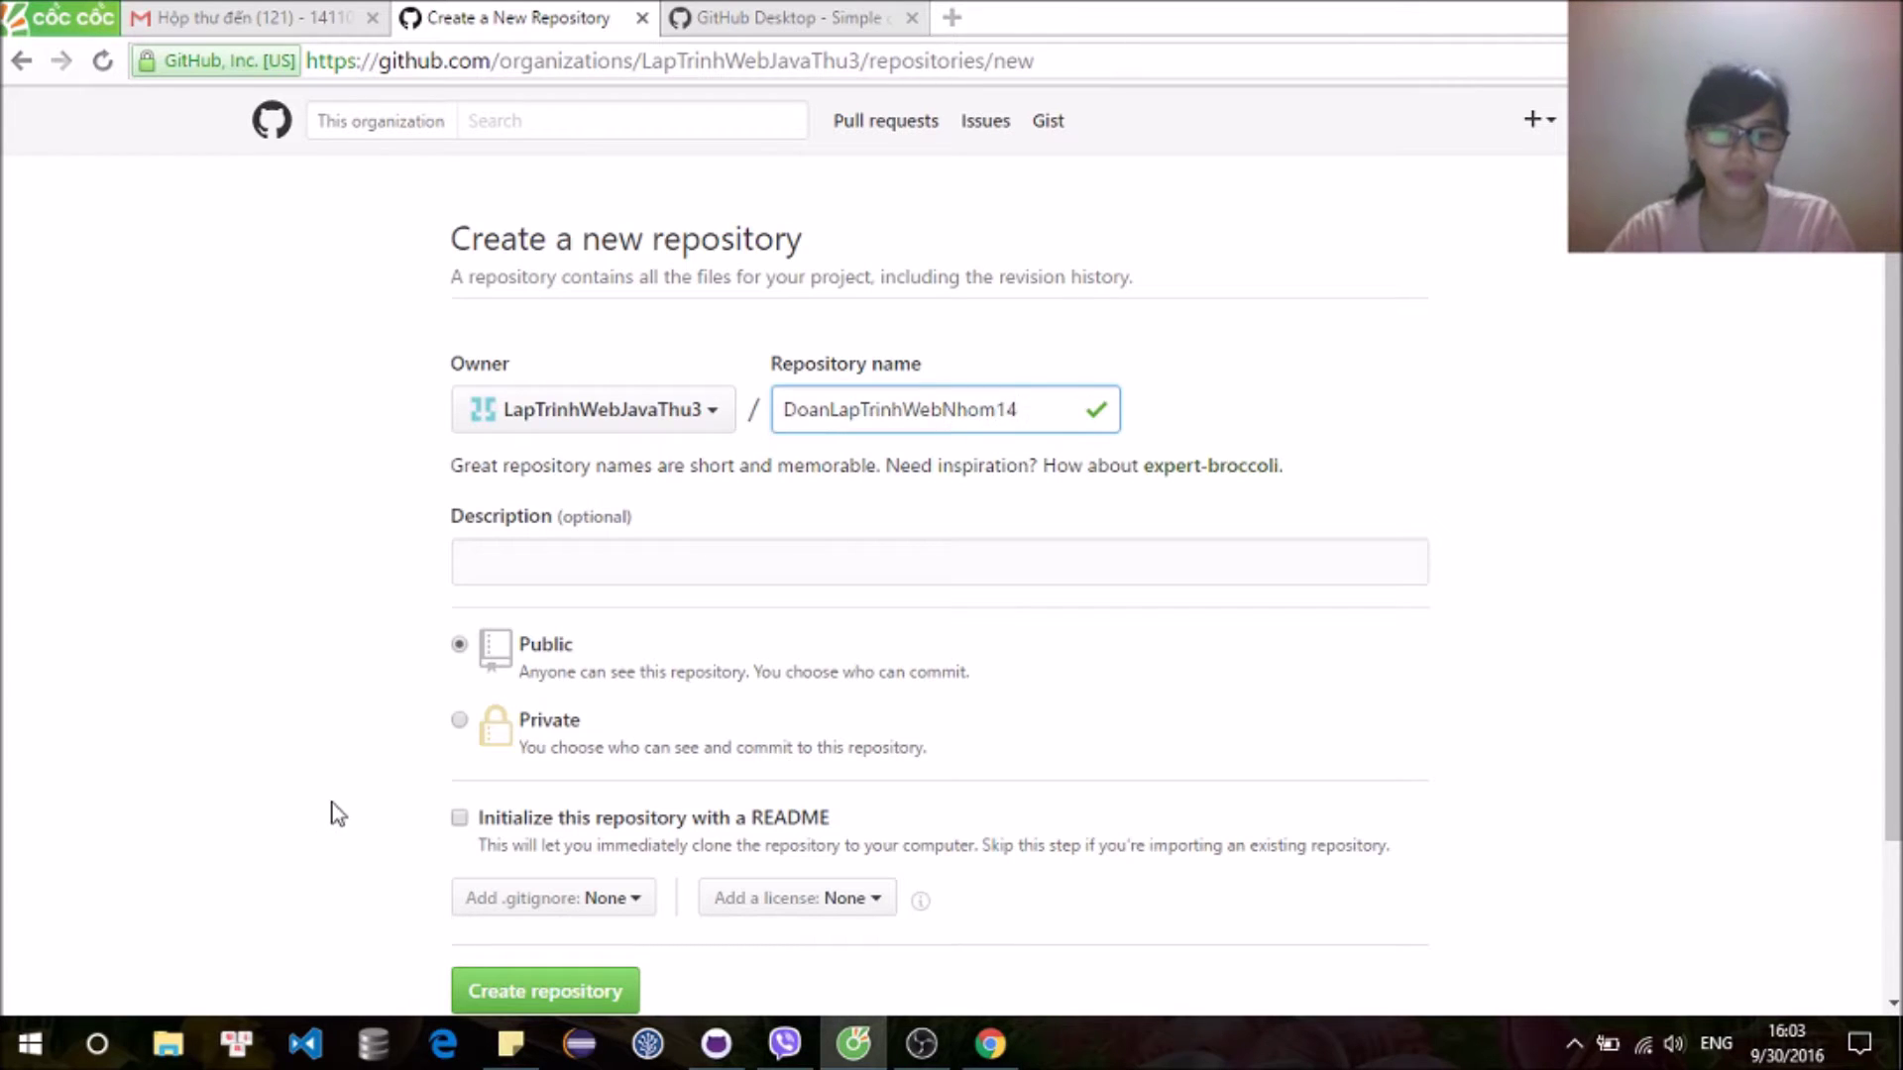
scroll(359, 868, "down", 2)
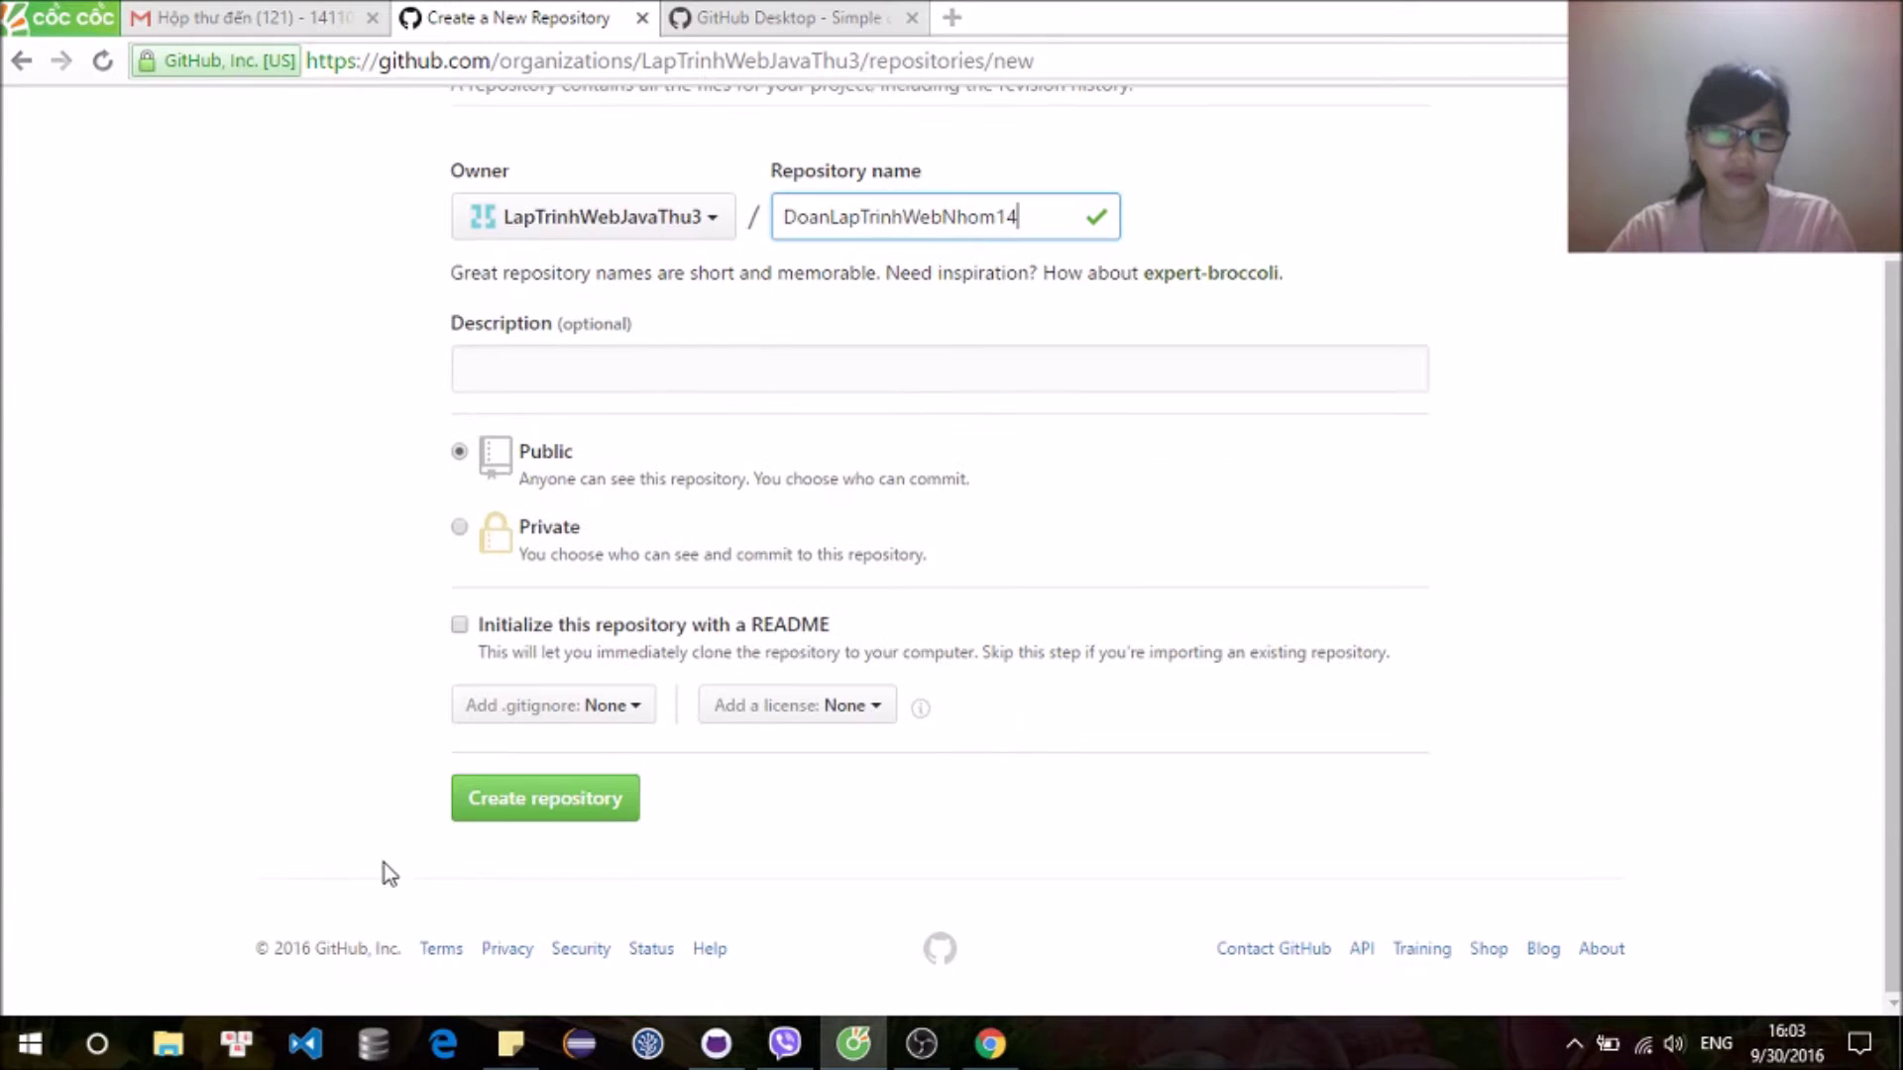
left_click(501, 811)
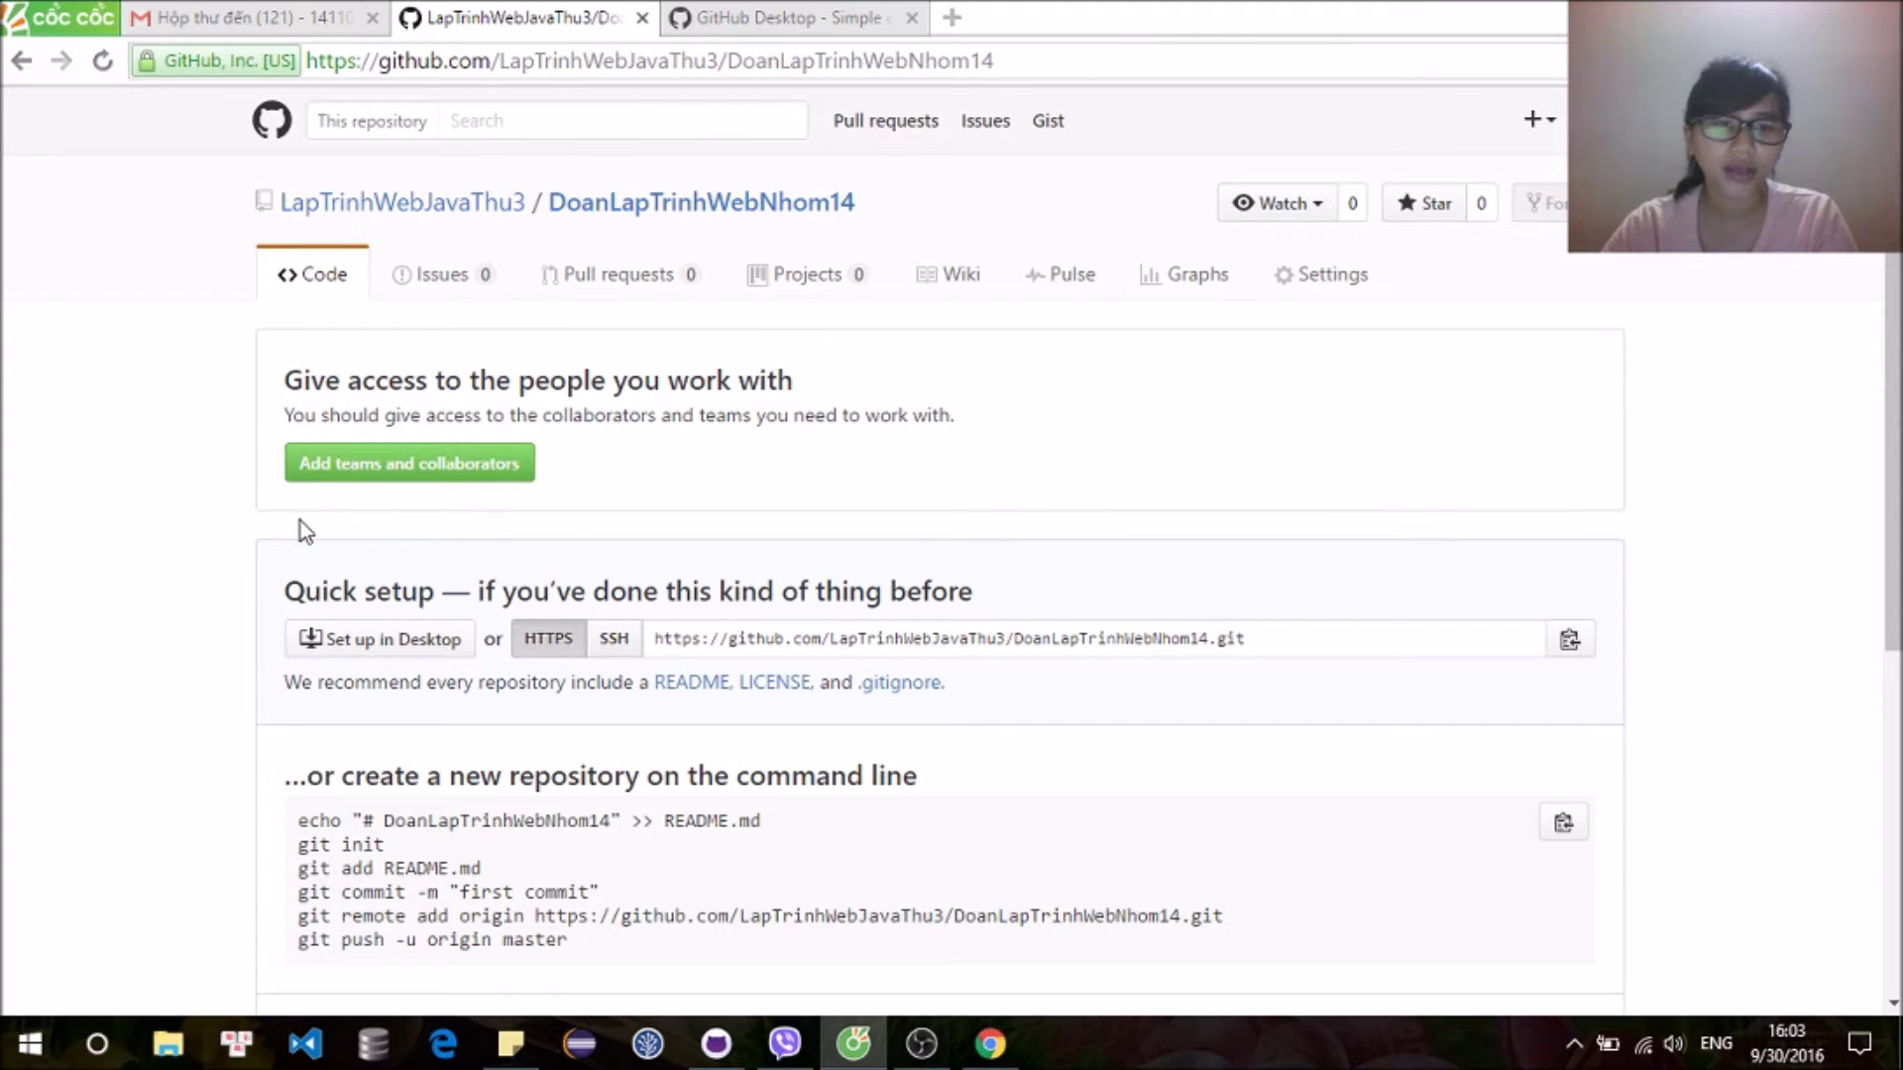
Step: From the repo's teams and collaborators settings, create the team Nhom14SangThu3
left_click(496, 477)
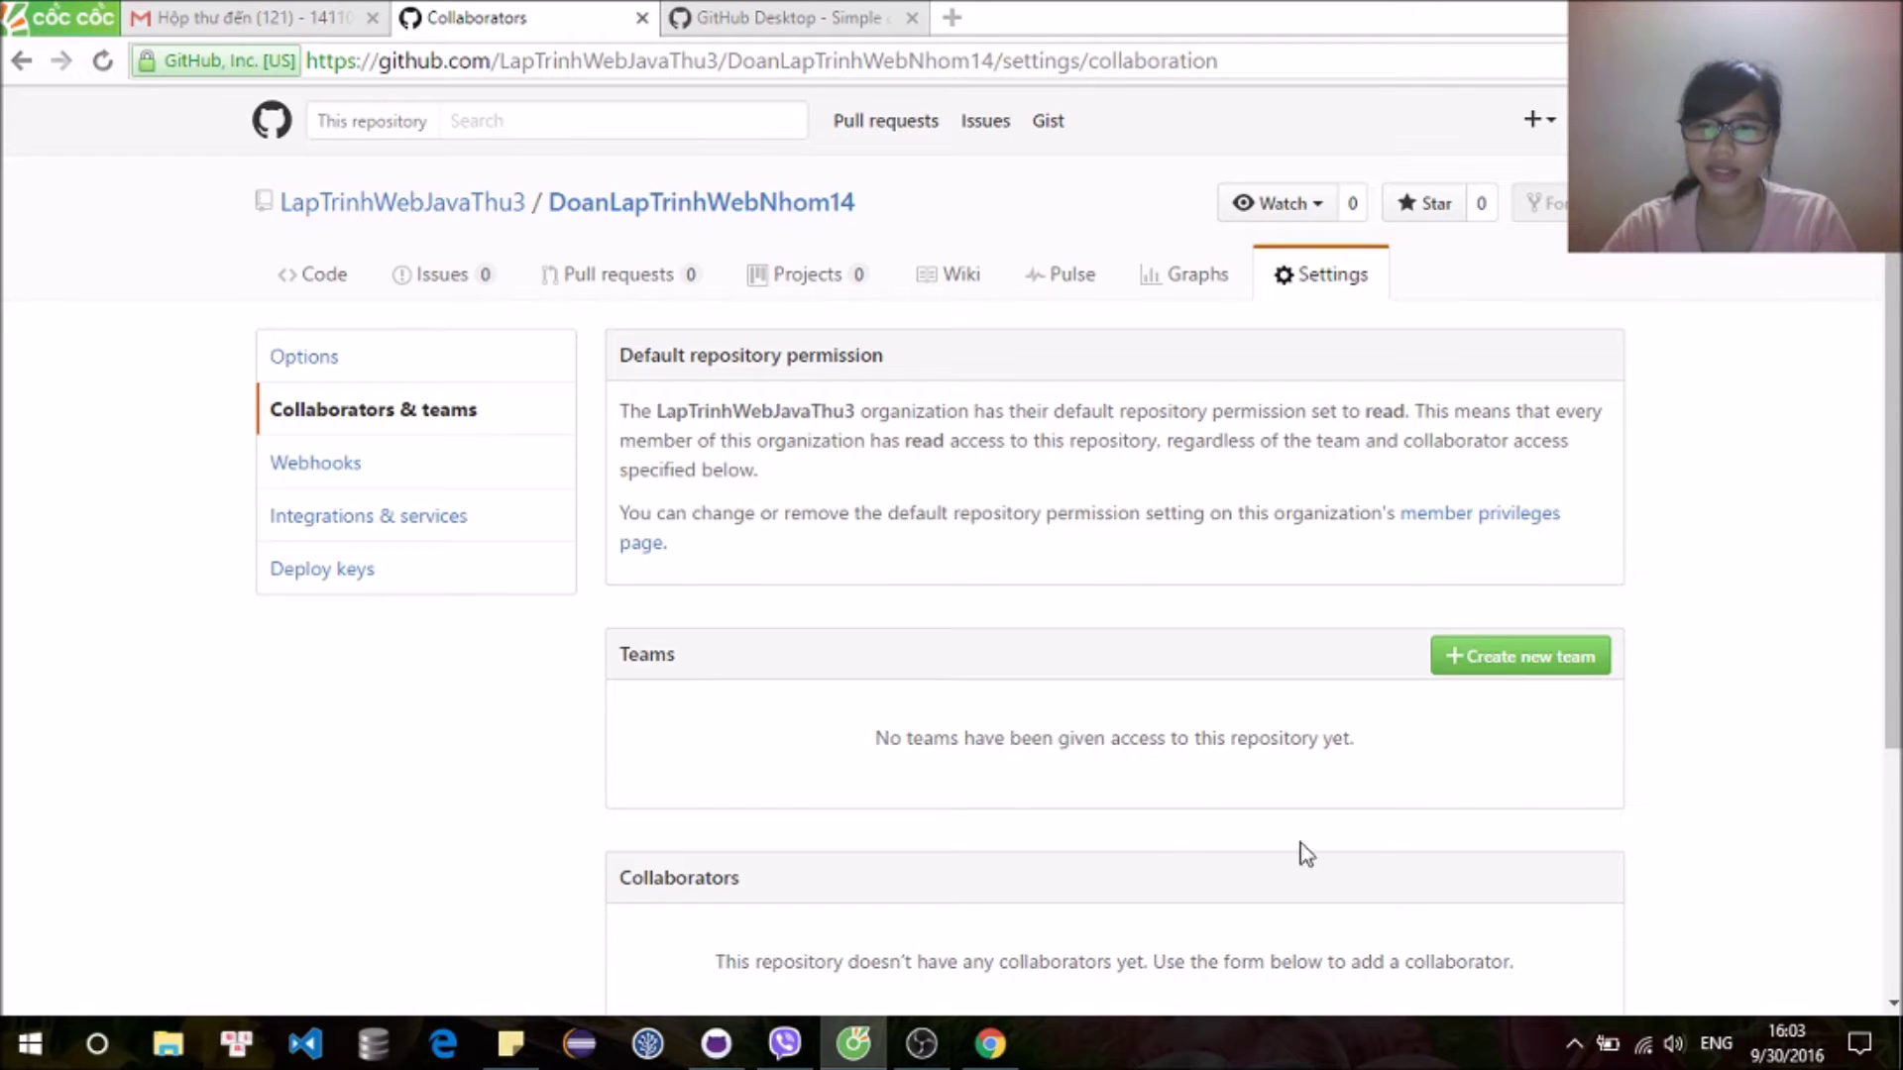
left_click(1602, 666)
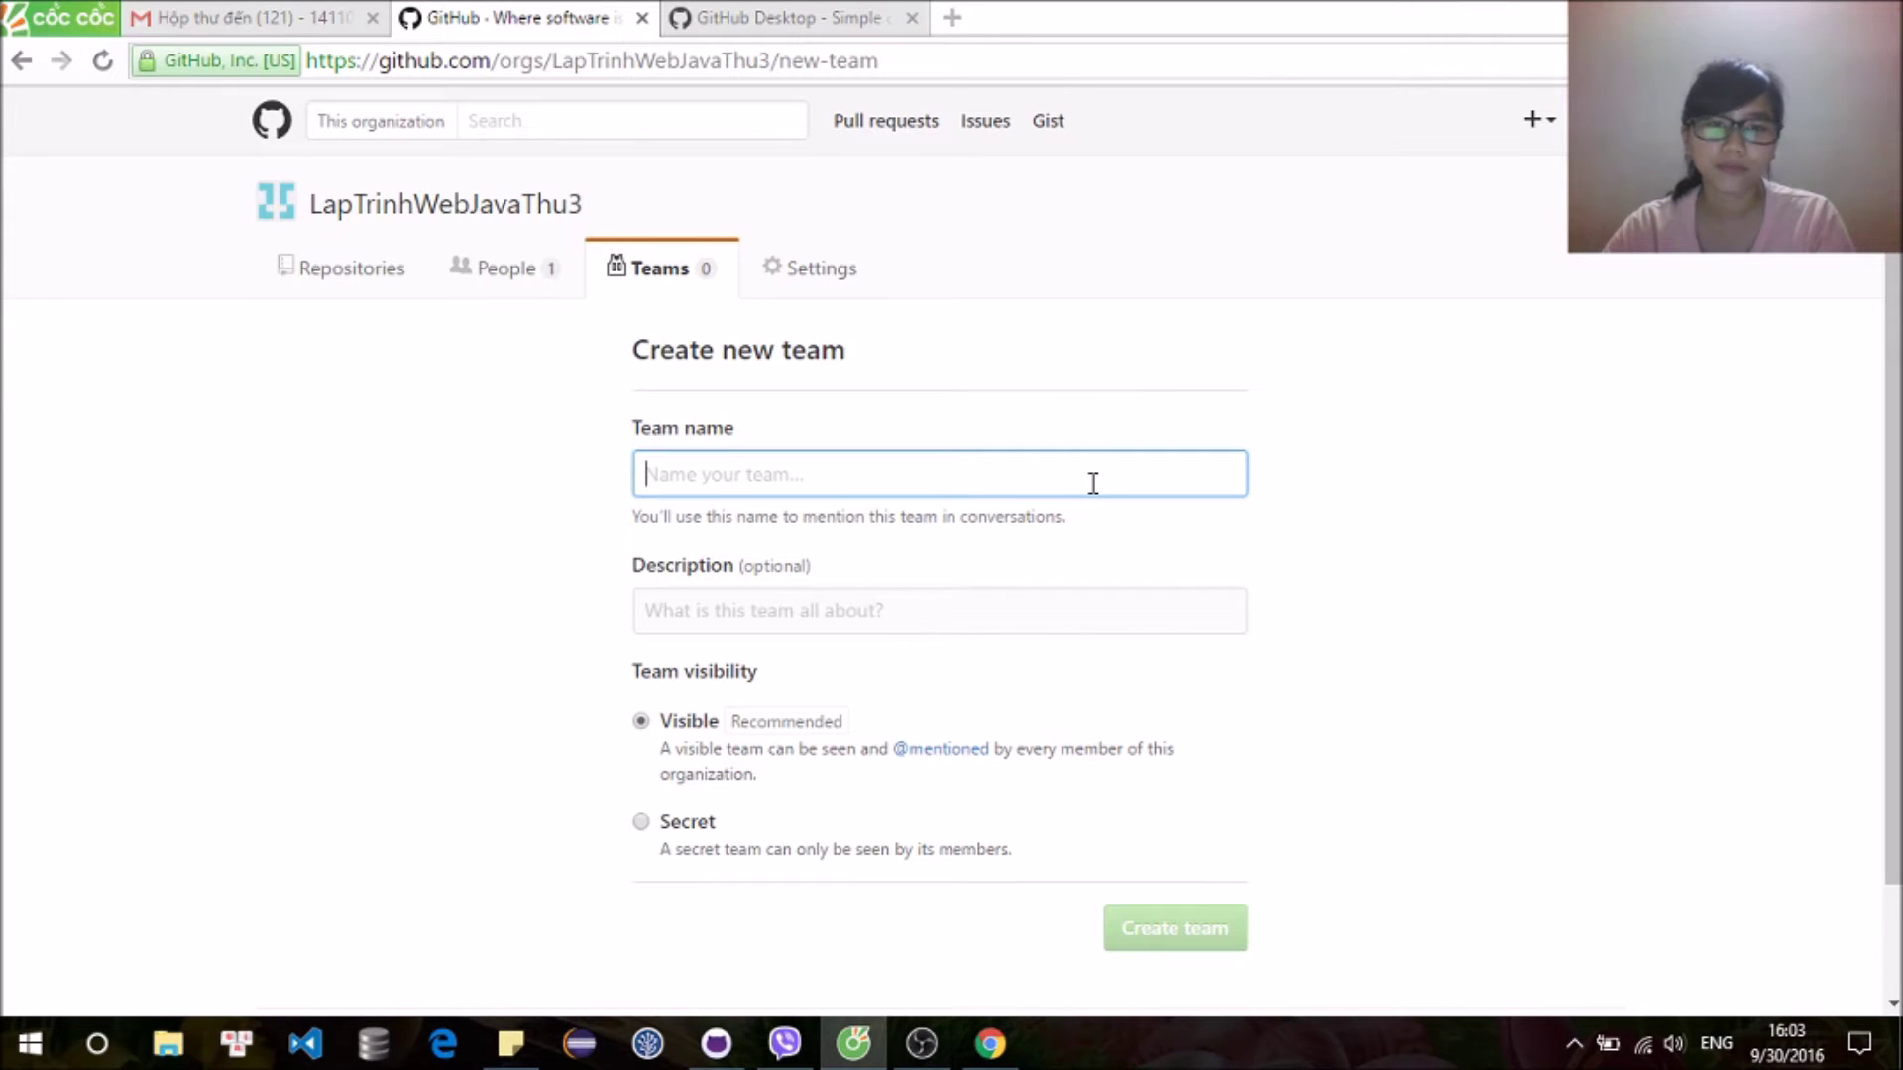
type("Nhom14")
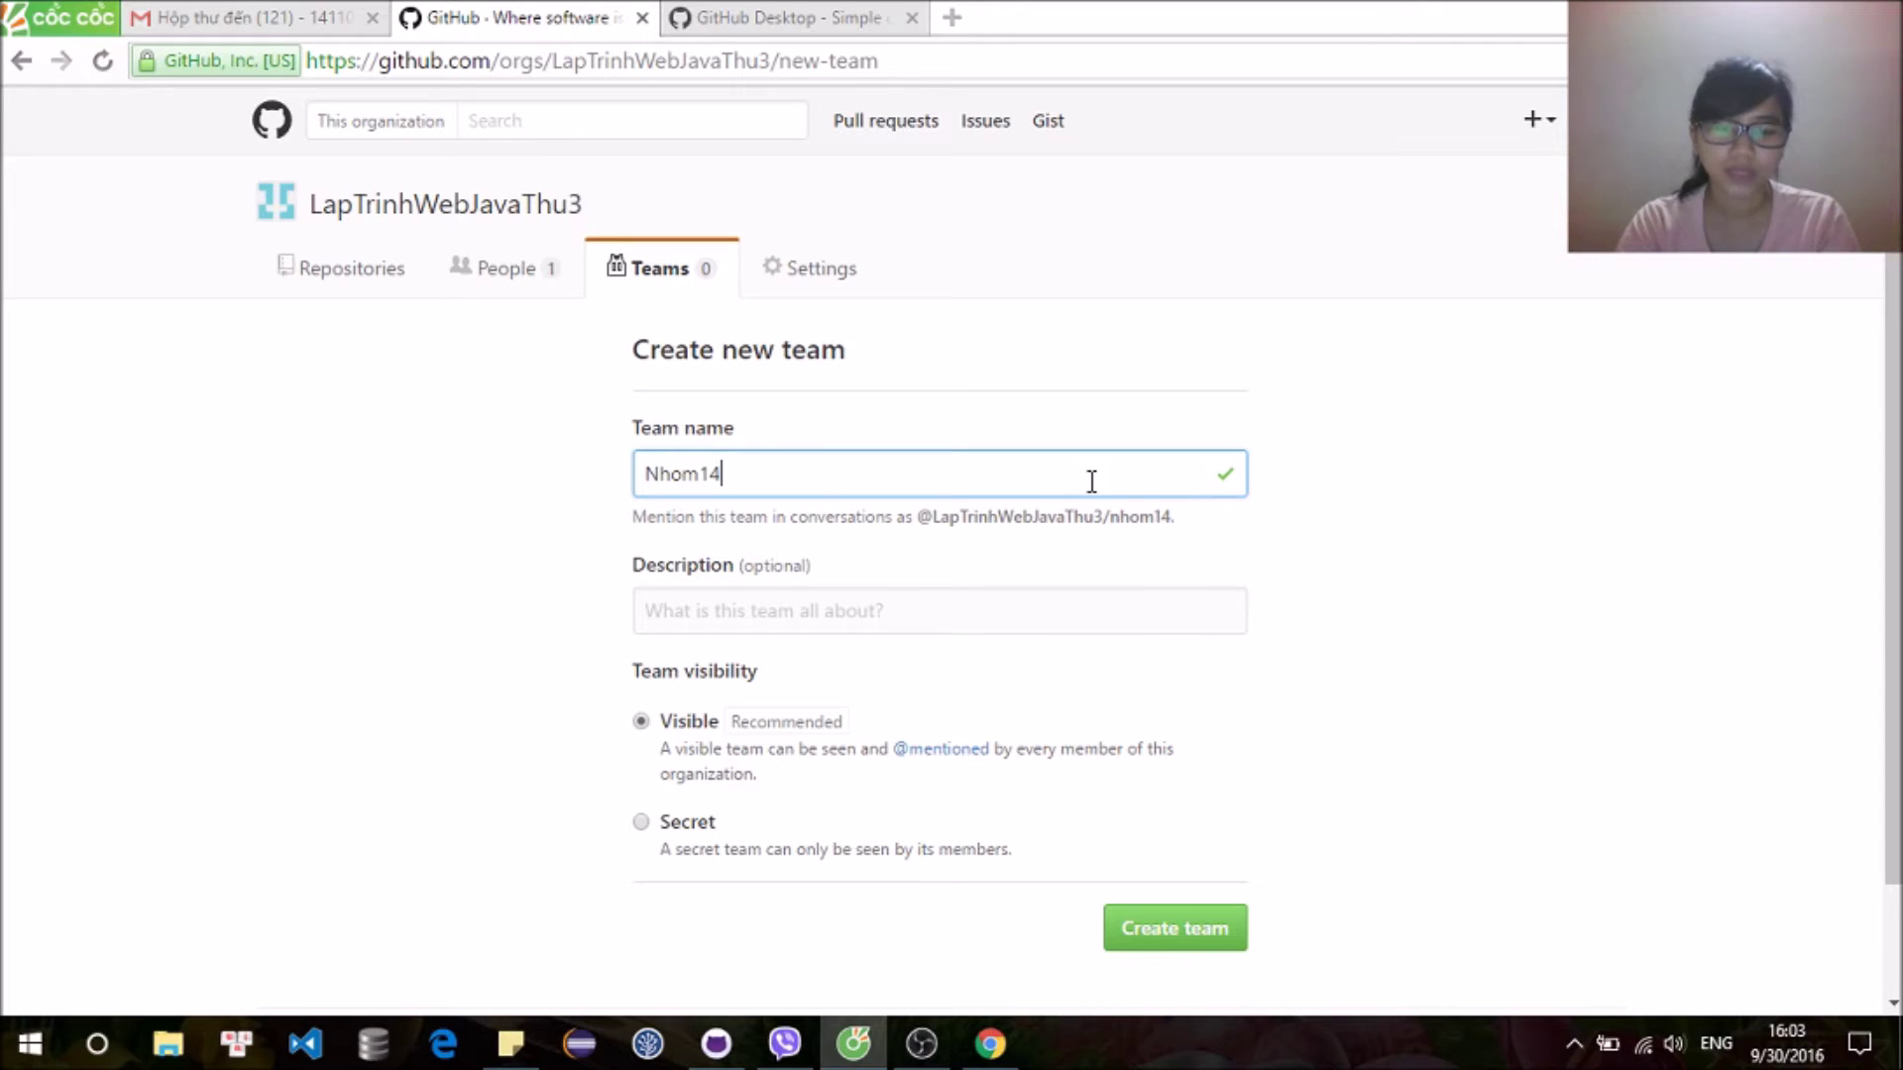
type("SangThu3")
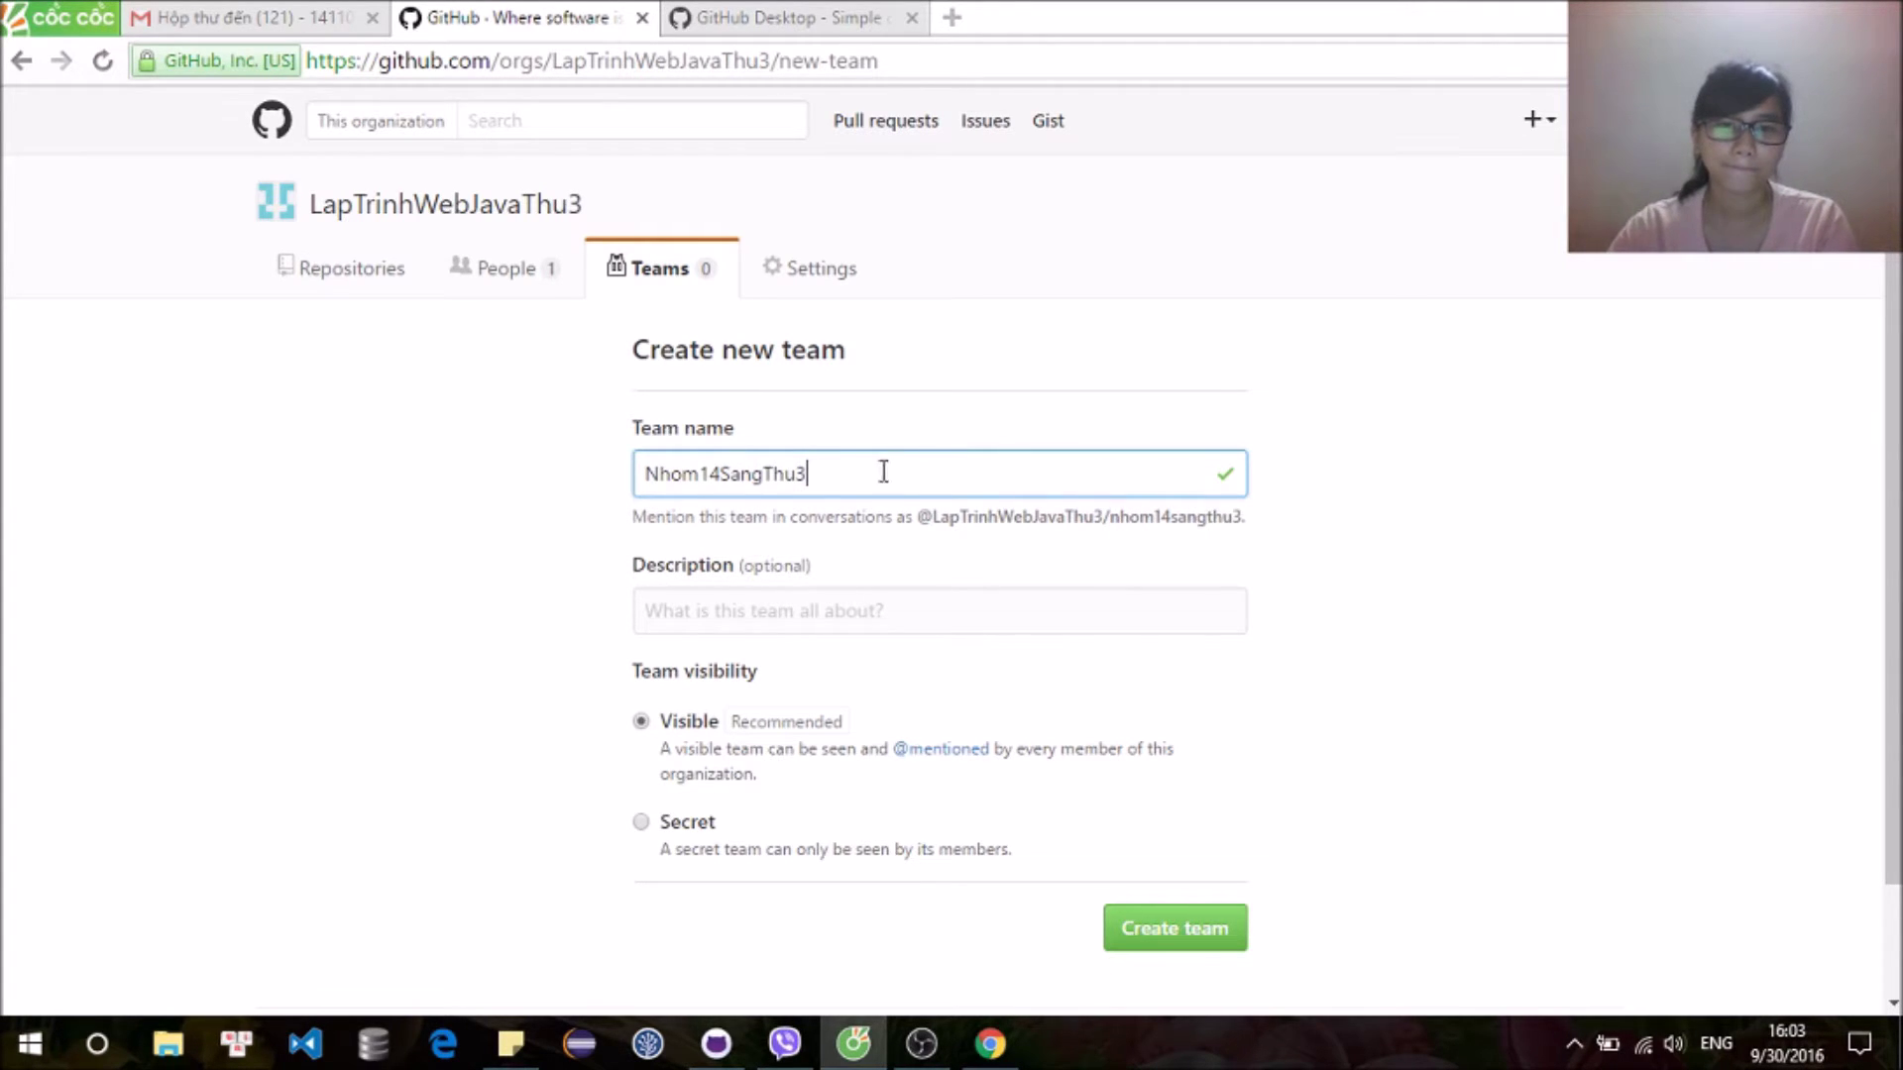
scroll(897, 644, "down", 2)
left_click(1170, 808)
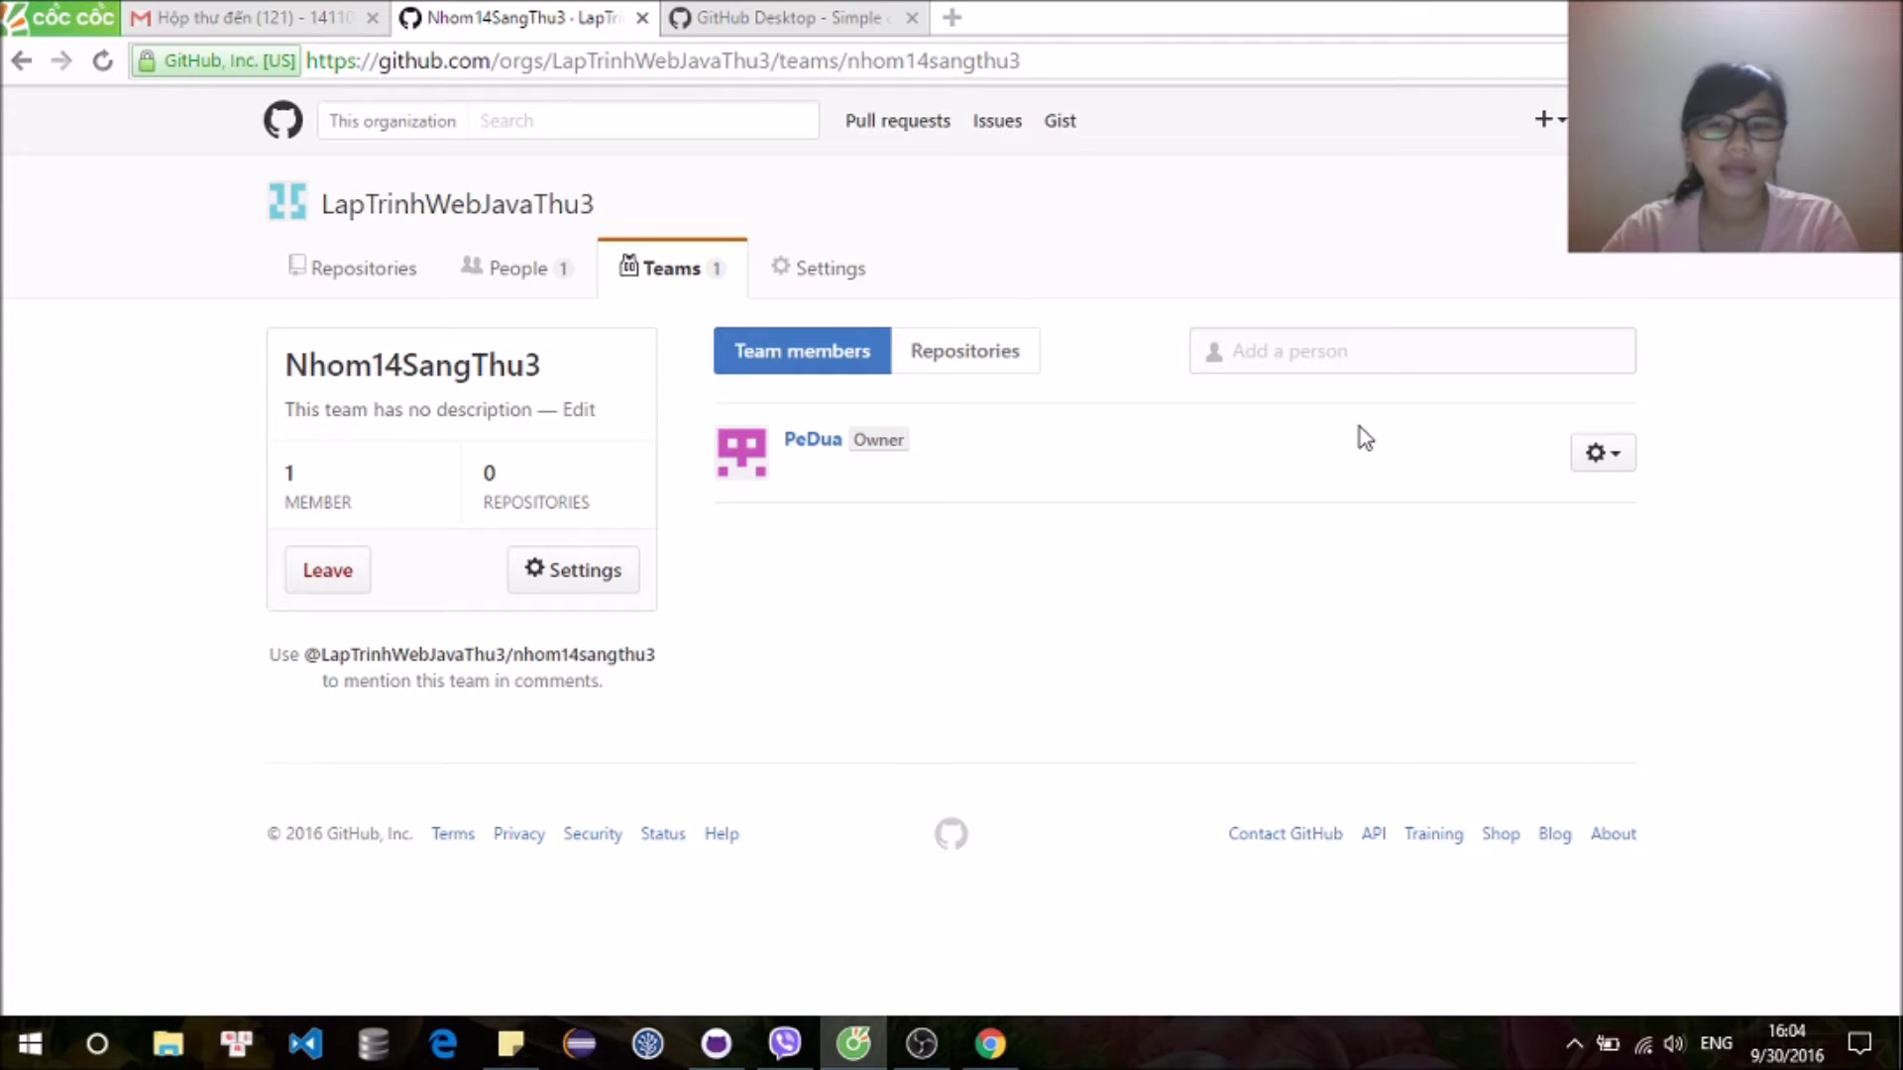
Step: Search for the second account's GitHub user and invite them to the team
left_click(1384, 346)
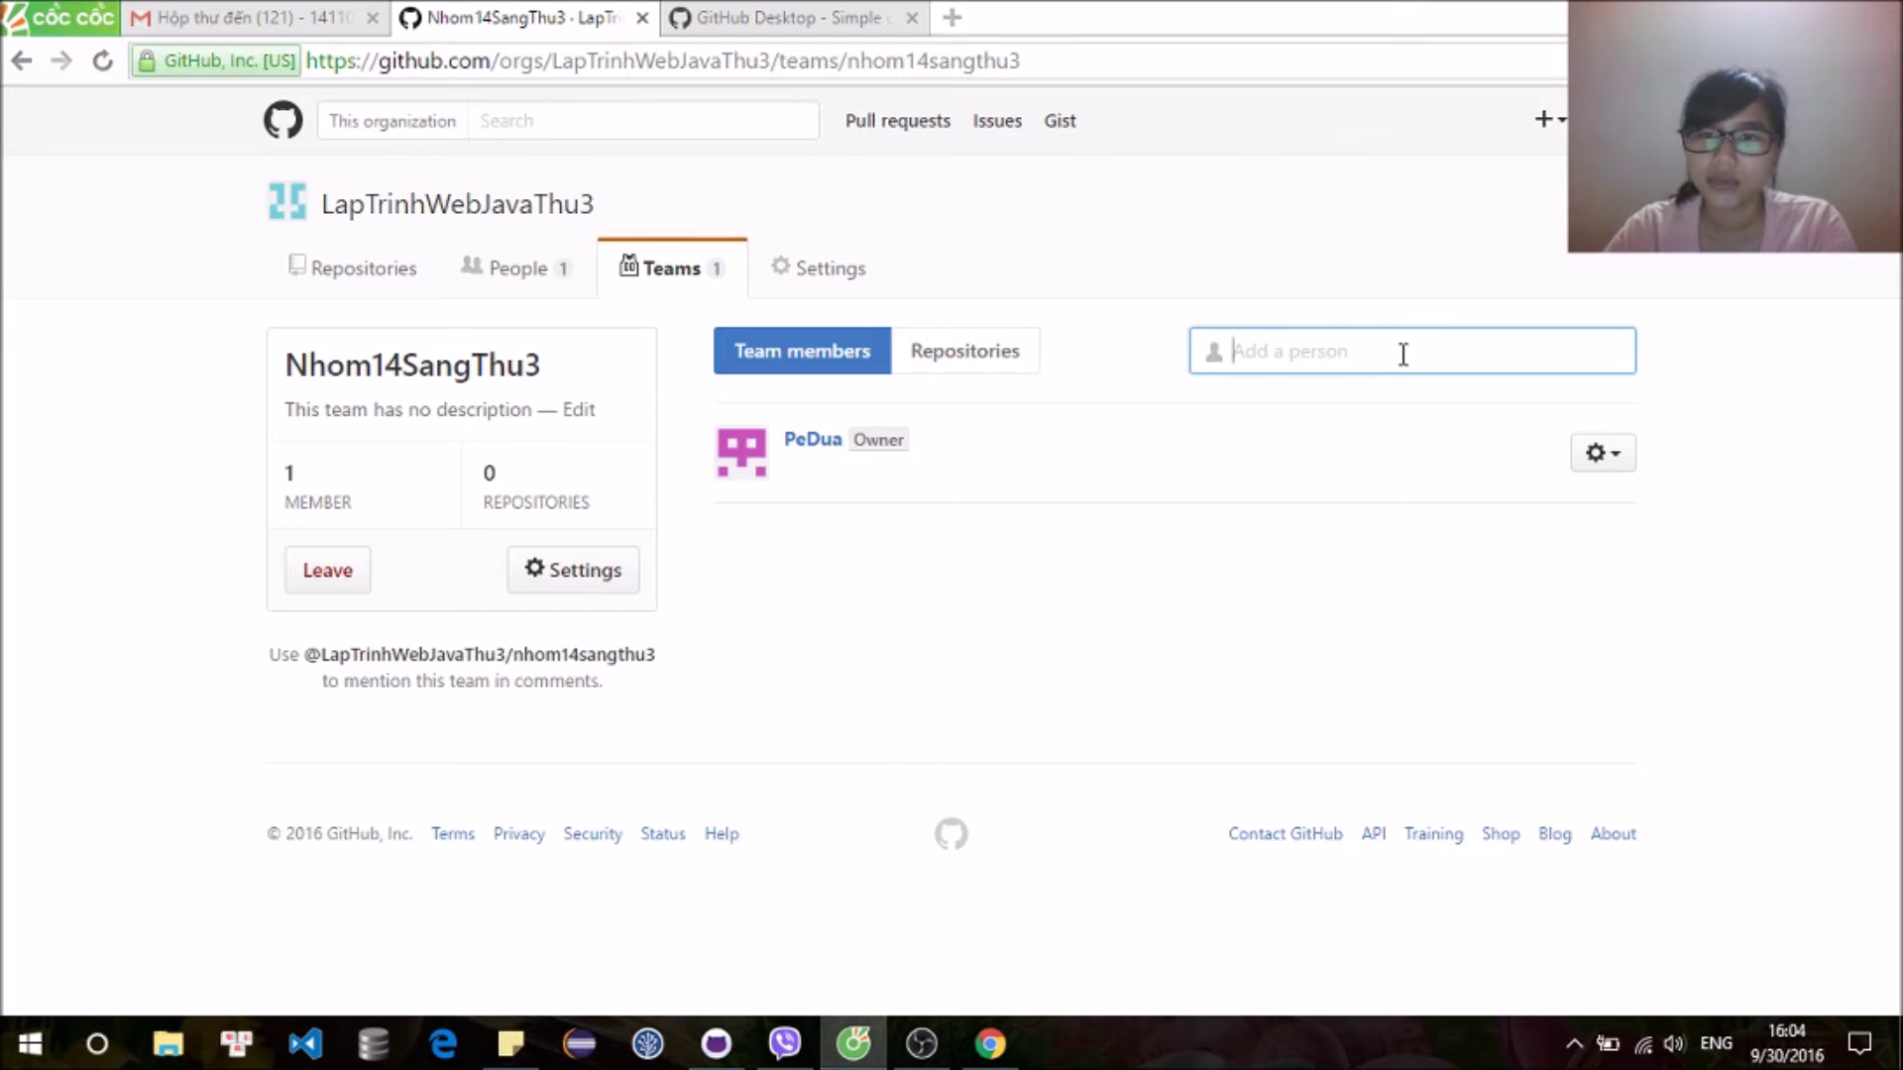
type("Pilu")
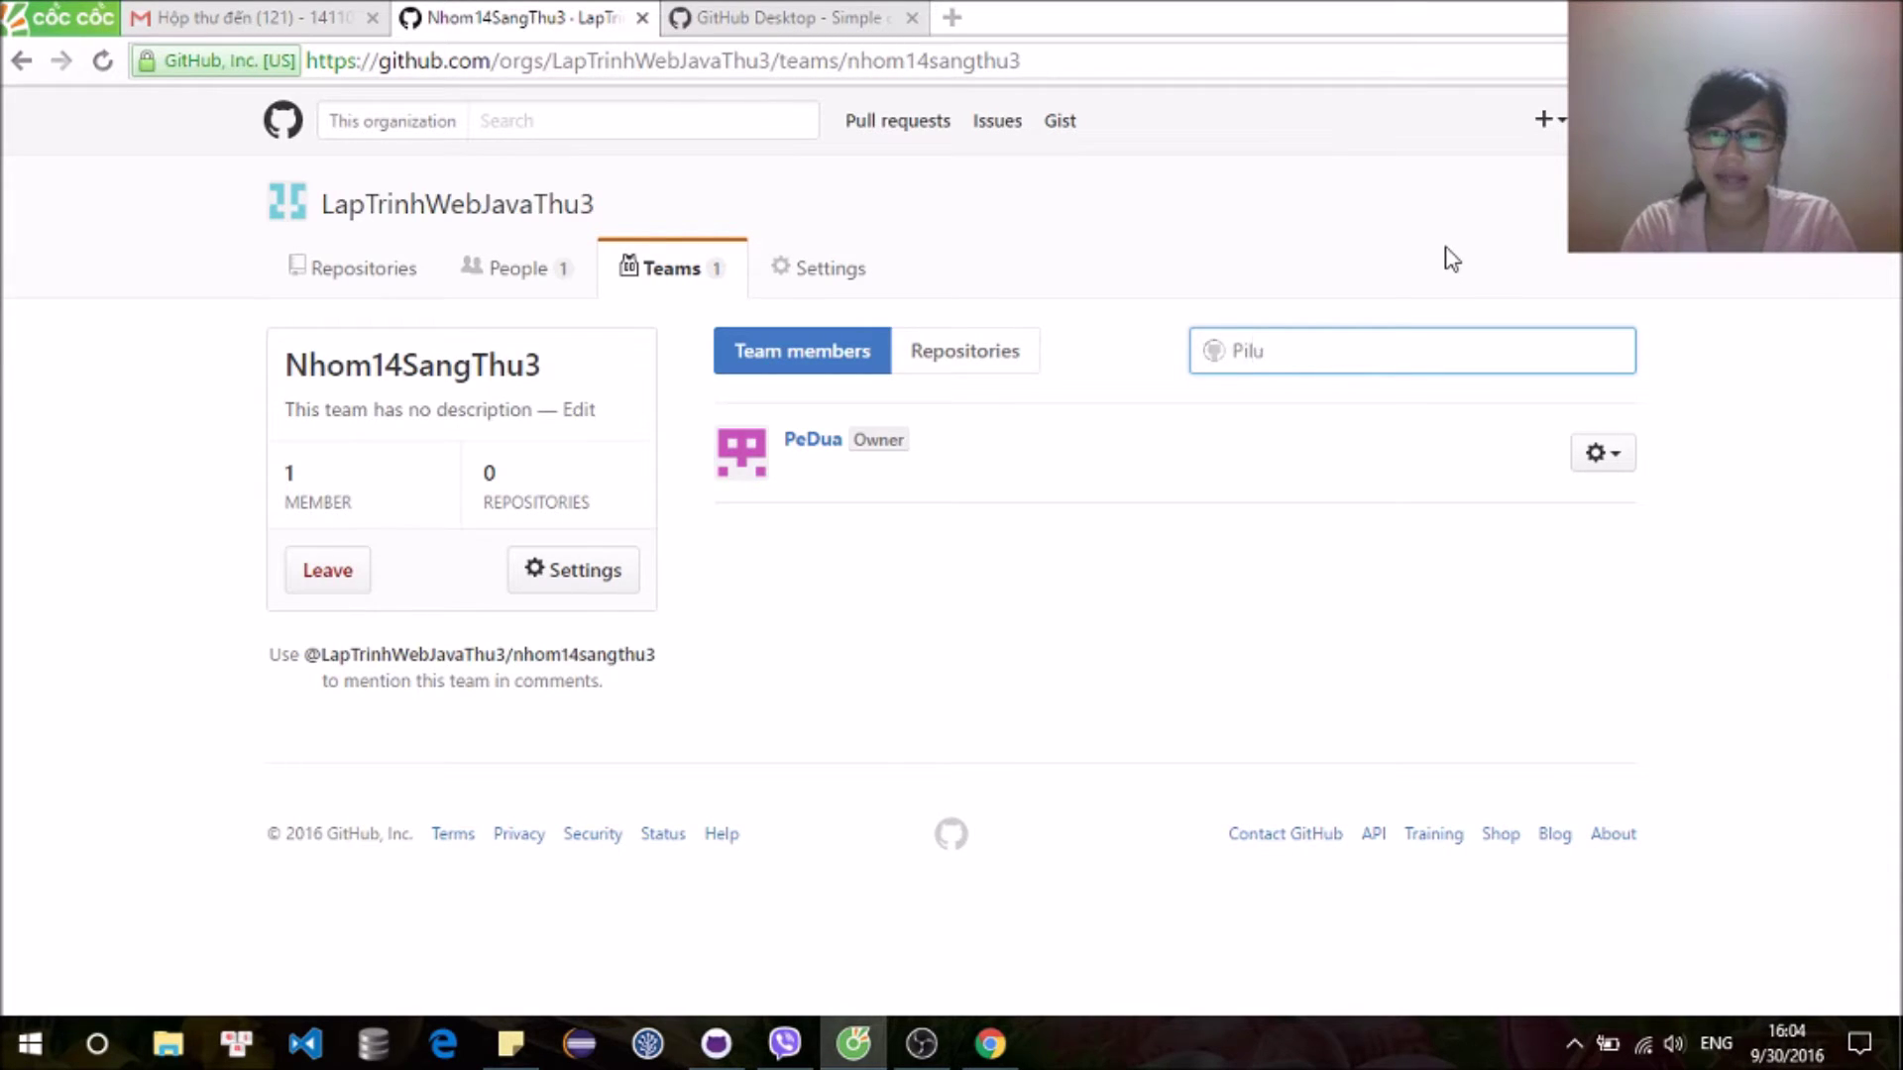
type("Kul")
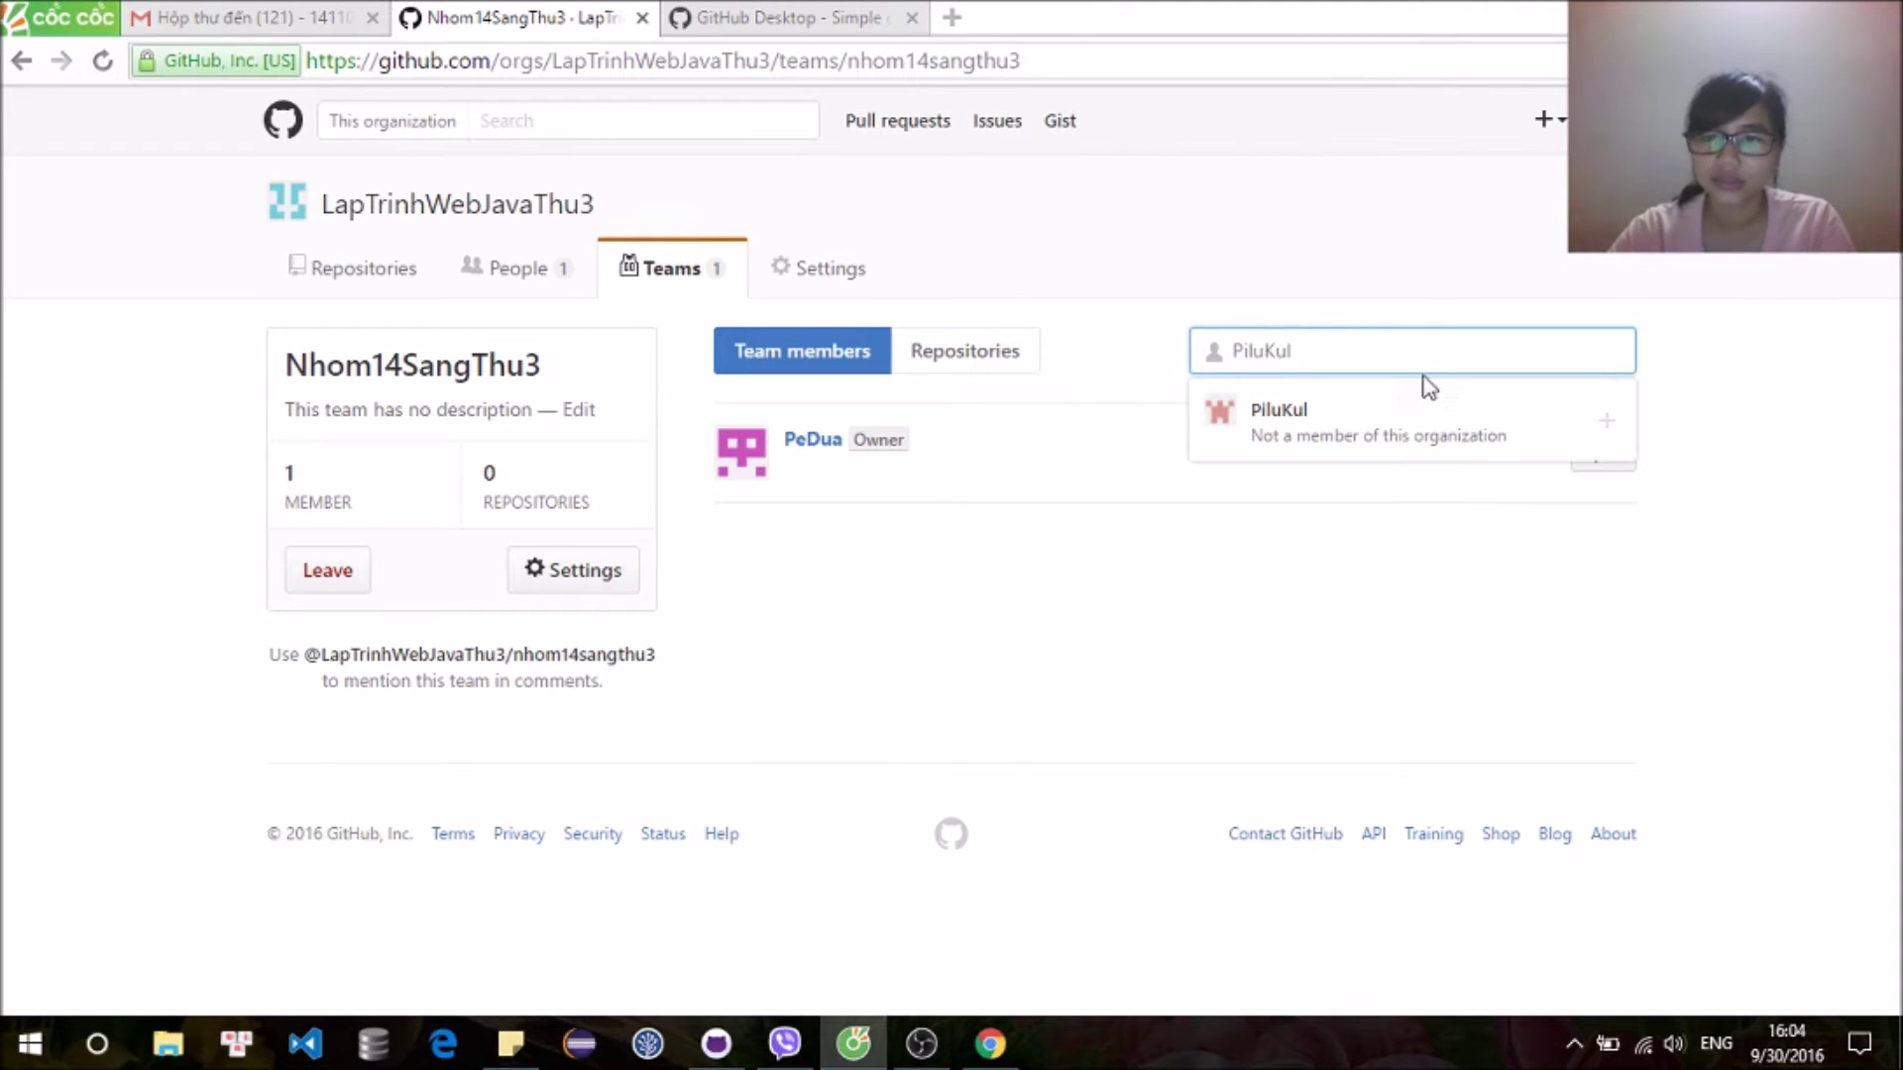
left_click(1375, 447)
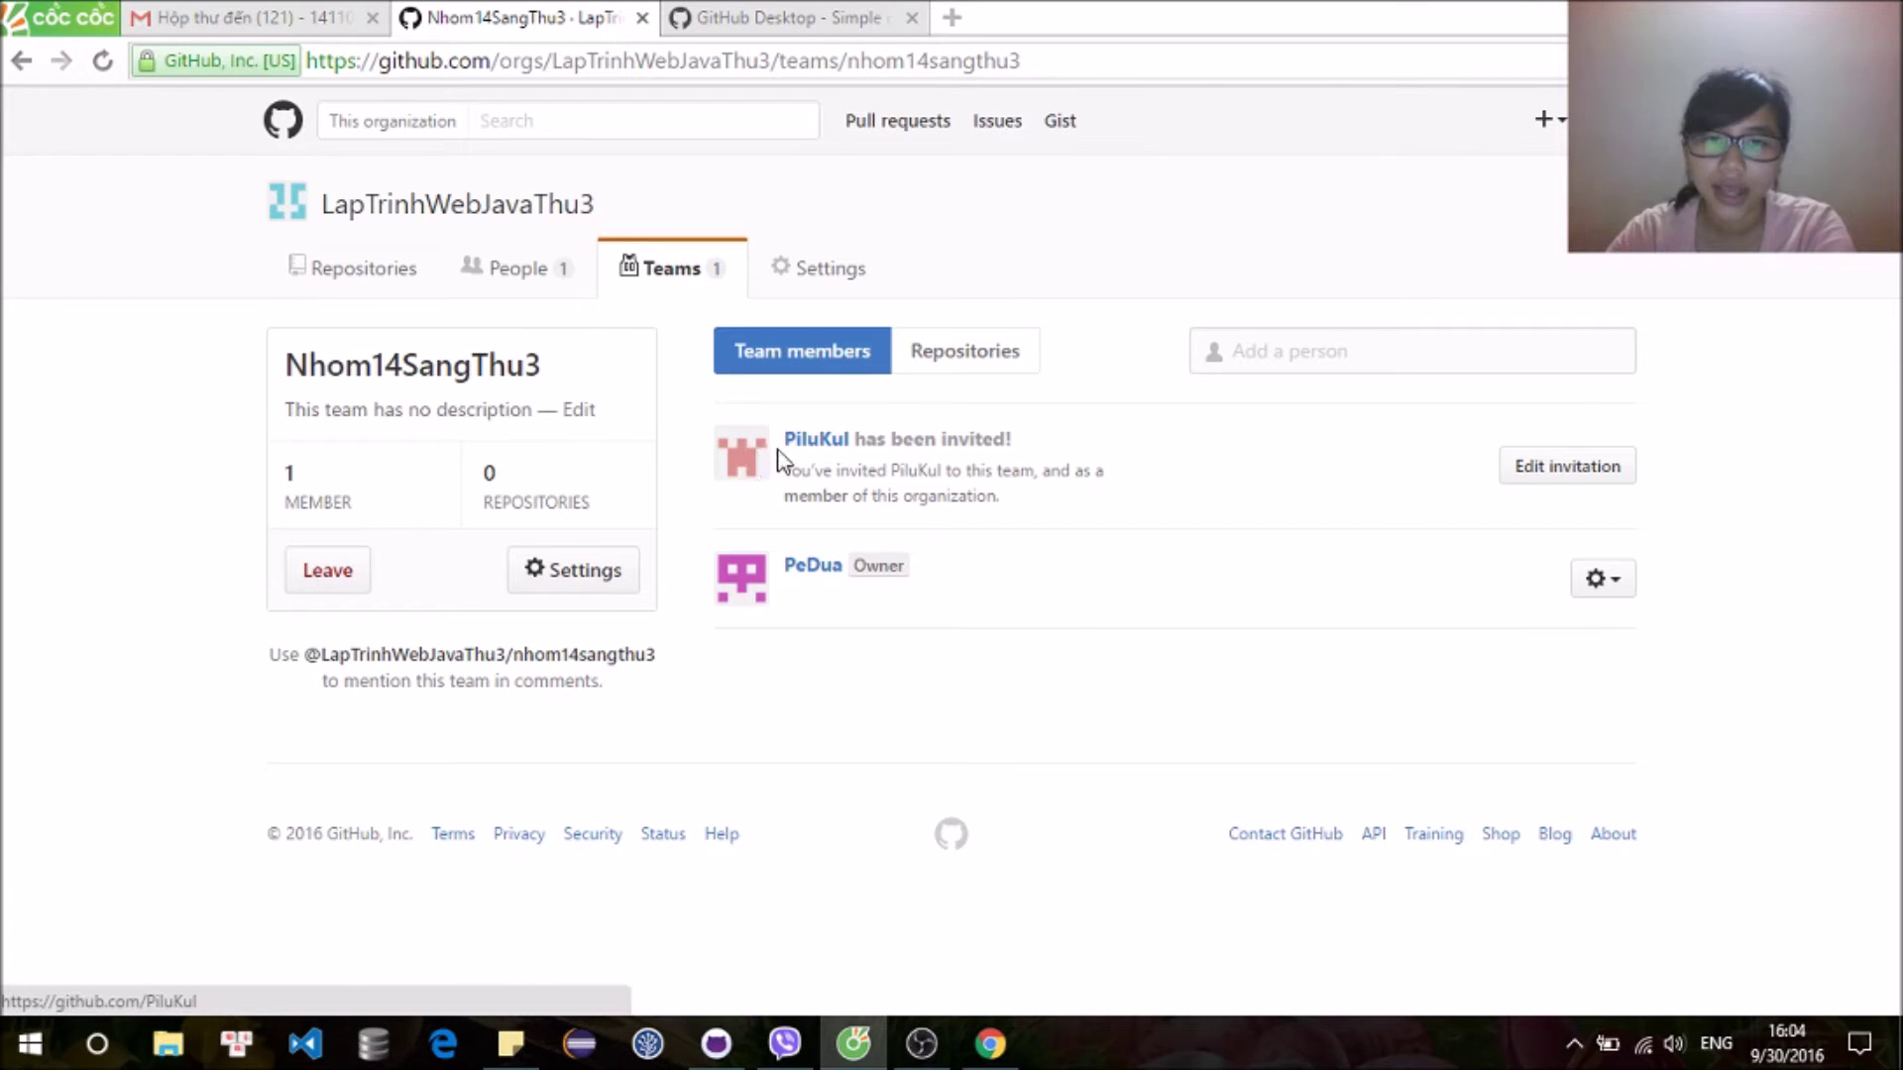
Step: Update the pending invitation to the Owner role with team Nhom14SangThu3 checked
left_click(1586, 480)
scroll(1246, 511, "down", 3)
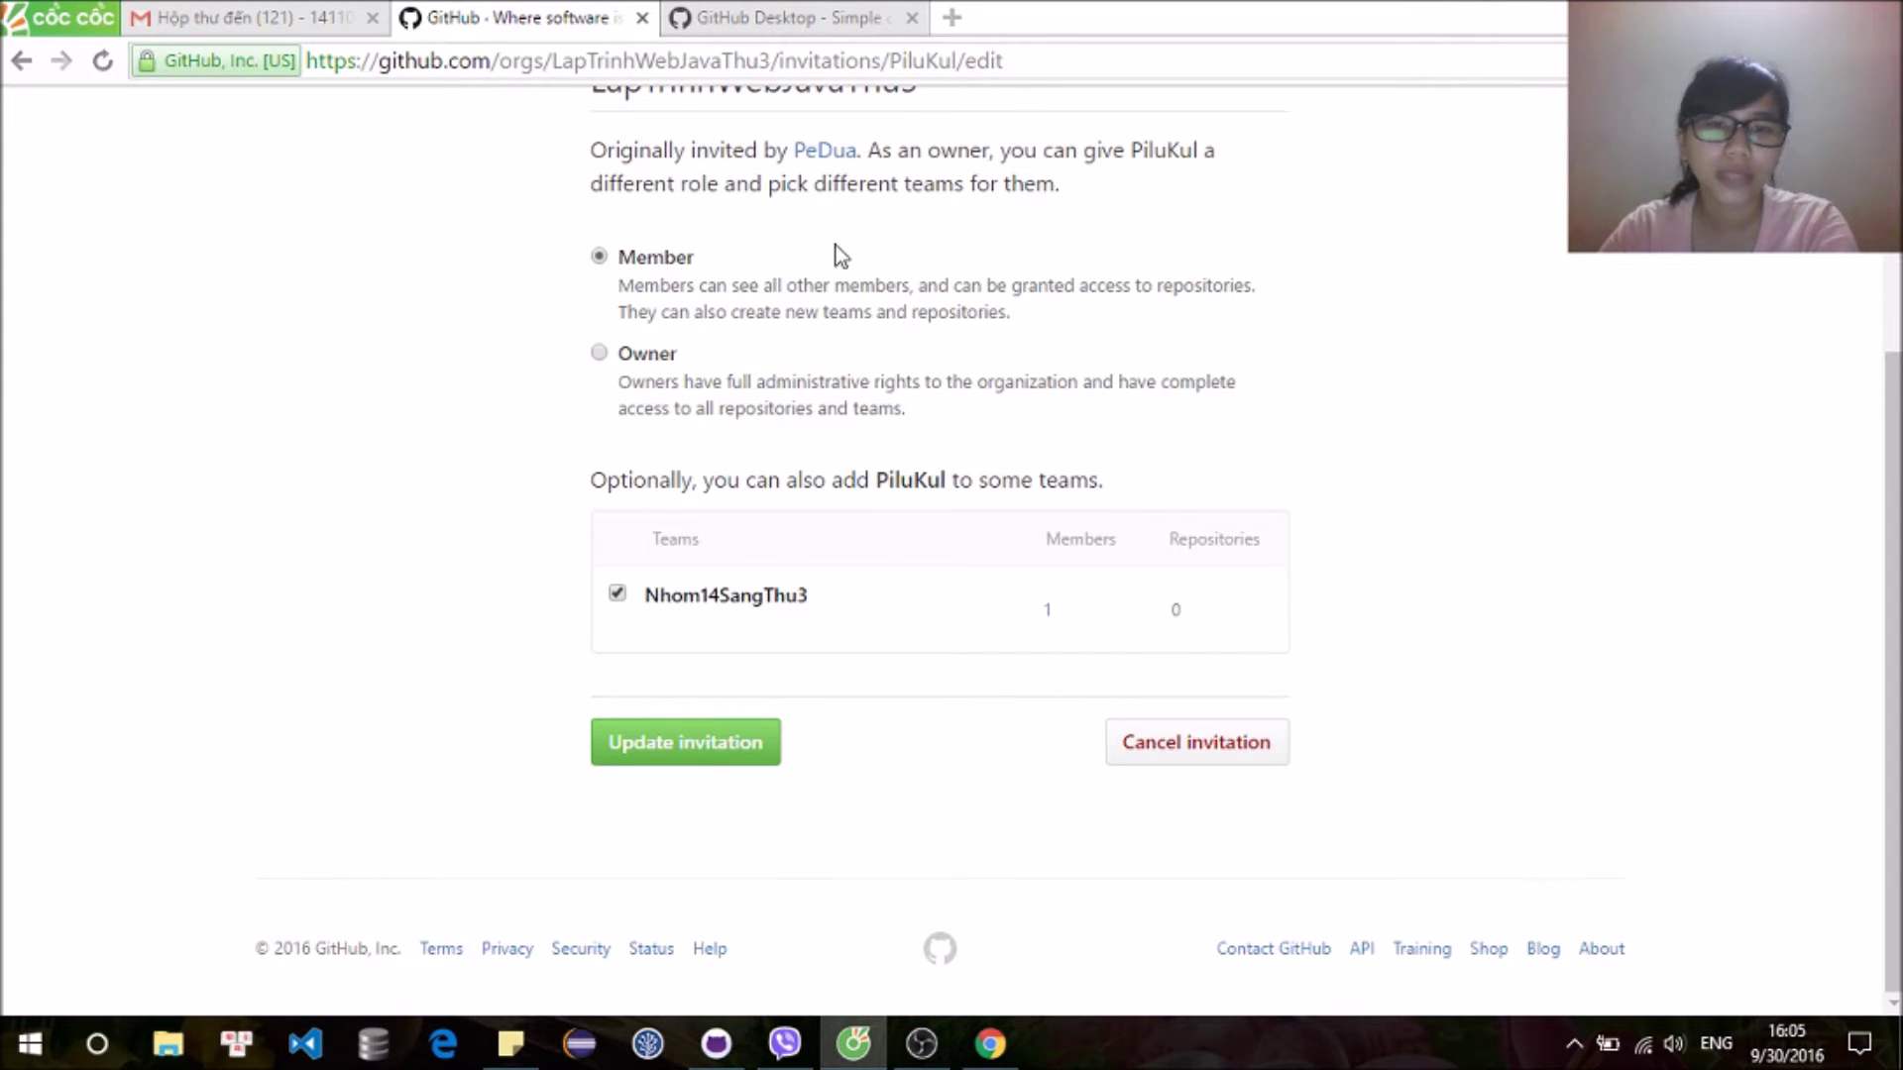
scroll(533, 474, "up", 2)
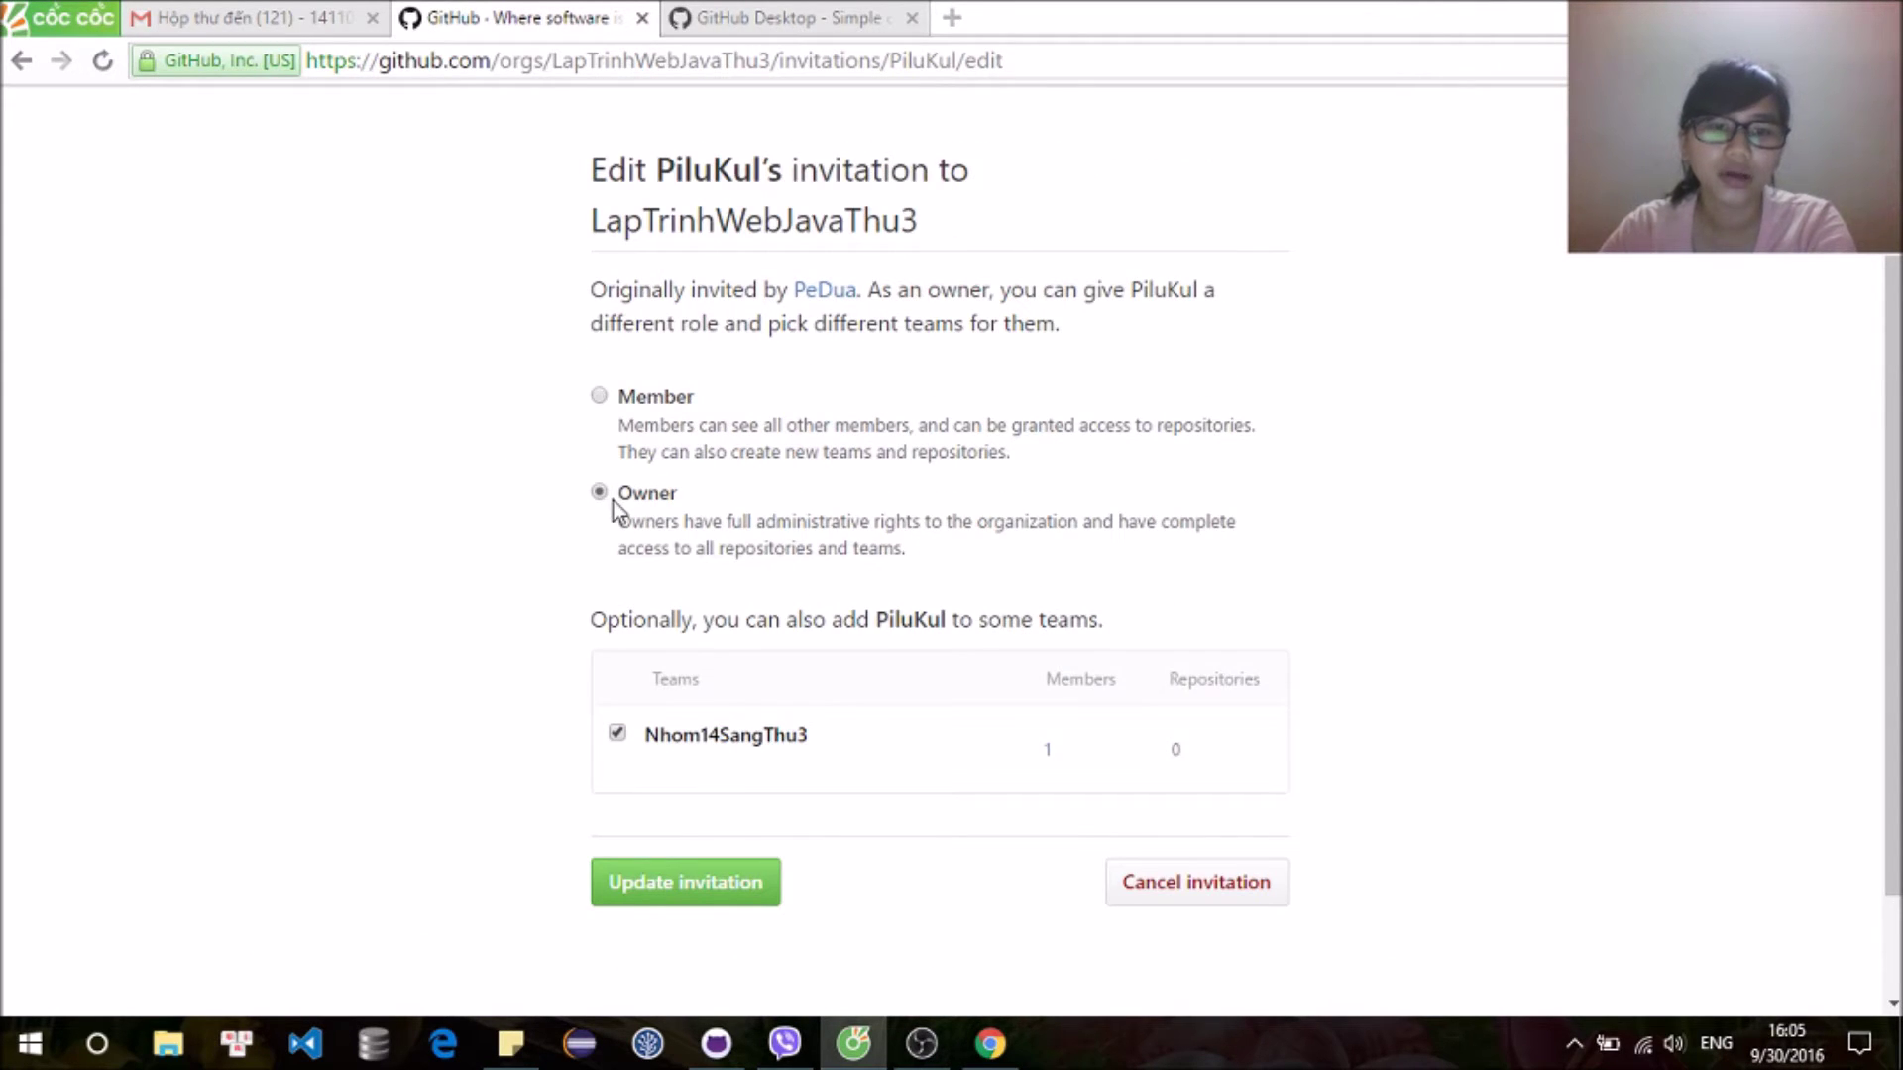
left_click(734, 887)
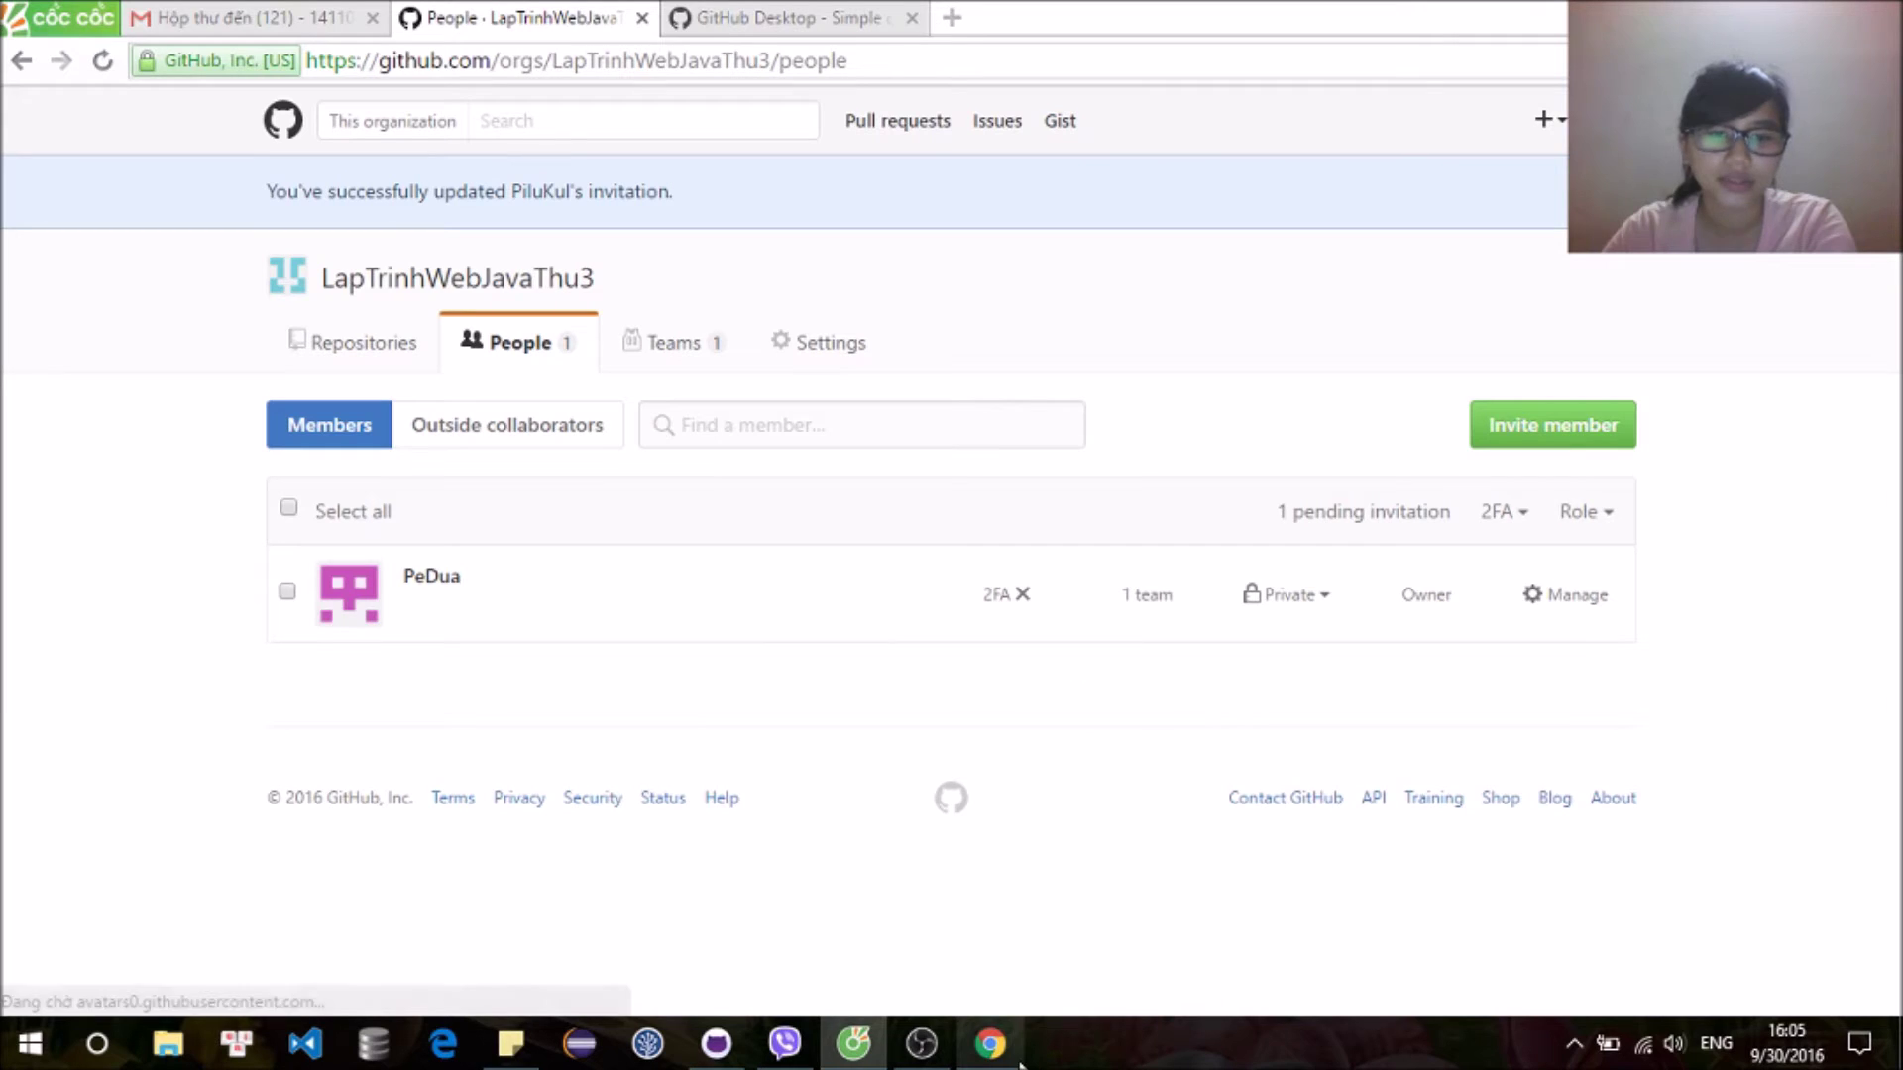
mouse_move(1019, 1062)
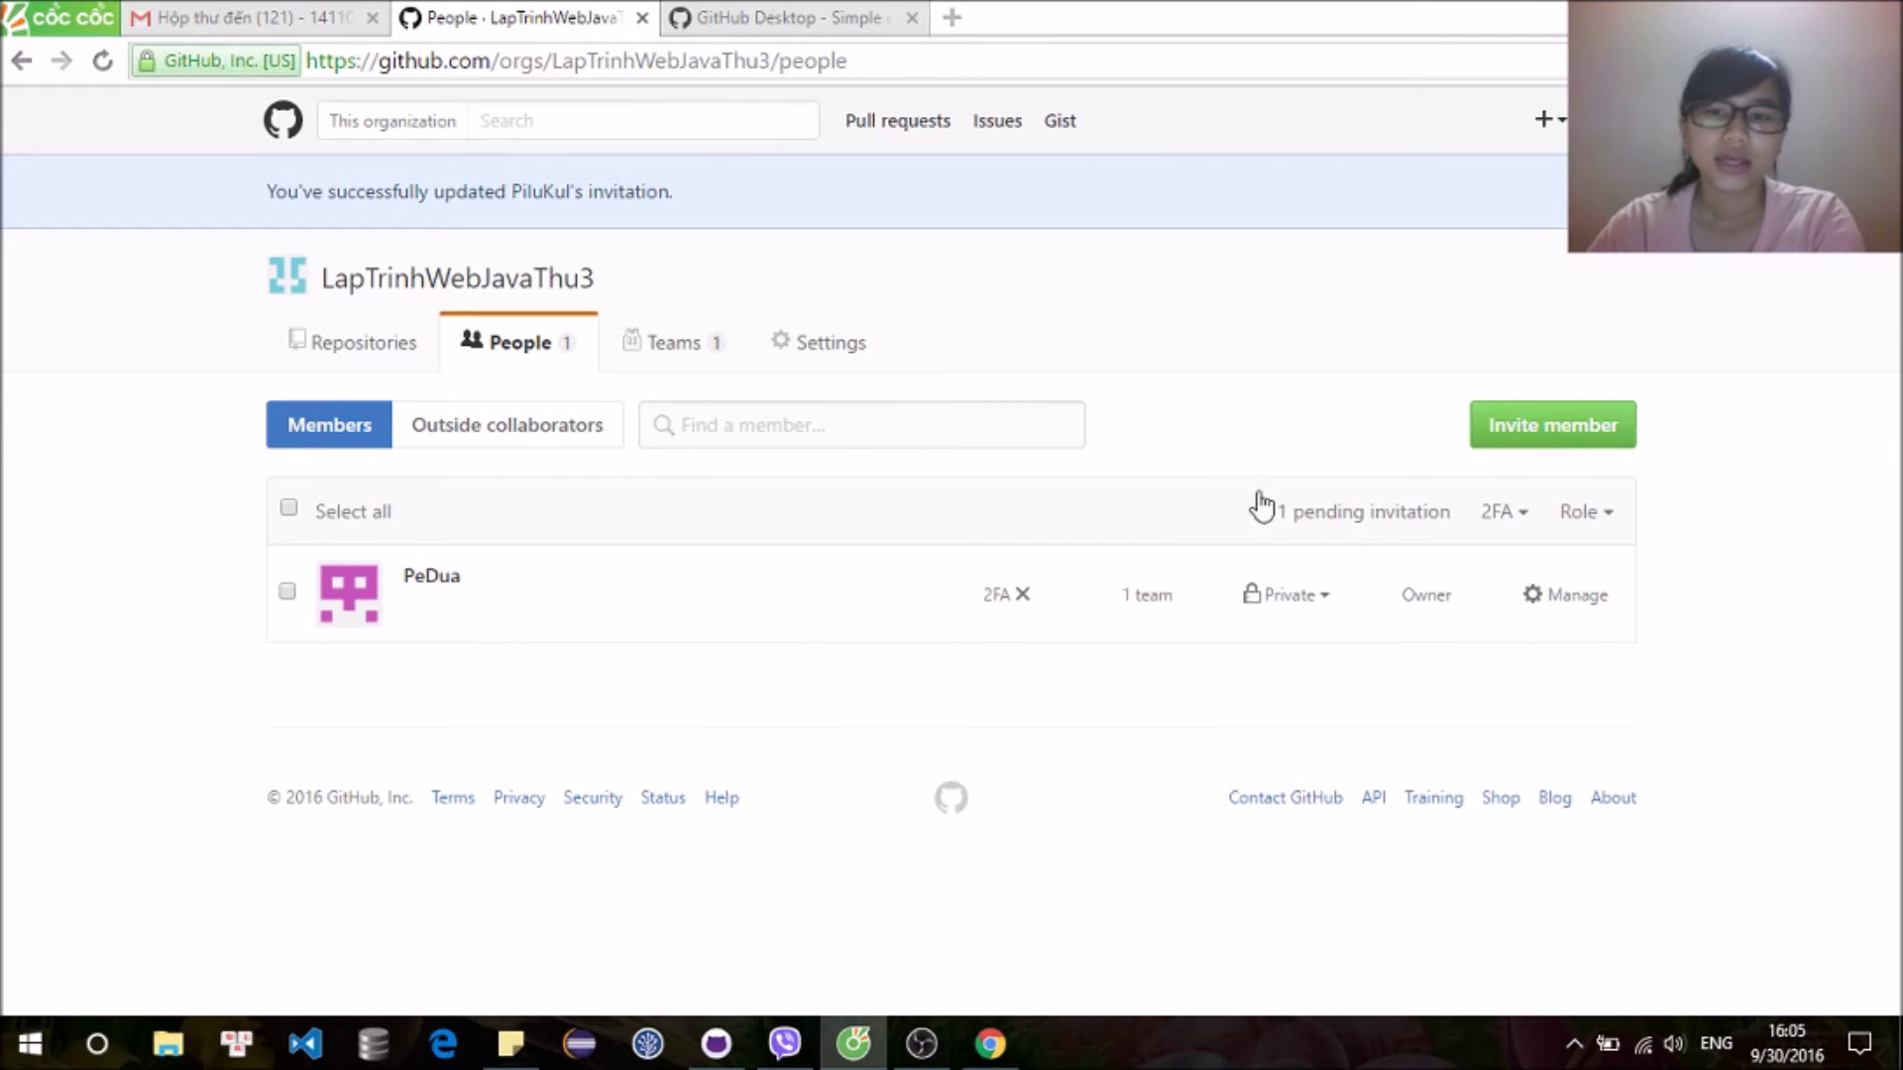
Step: Open the GitHub invitation email in Gmail and join LapTrinhWebJavaThu3 as the invitee
left_click(984, 1063)
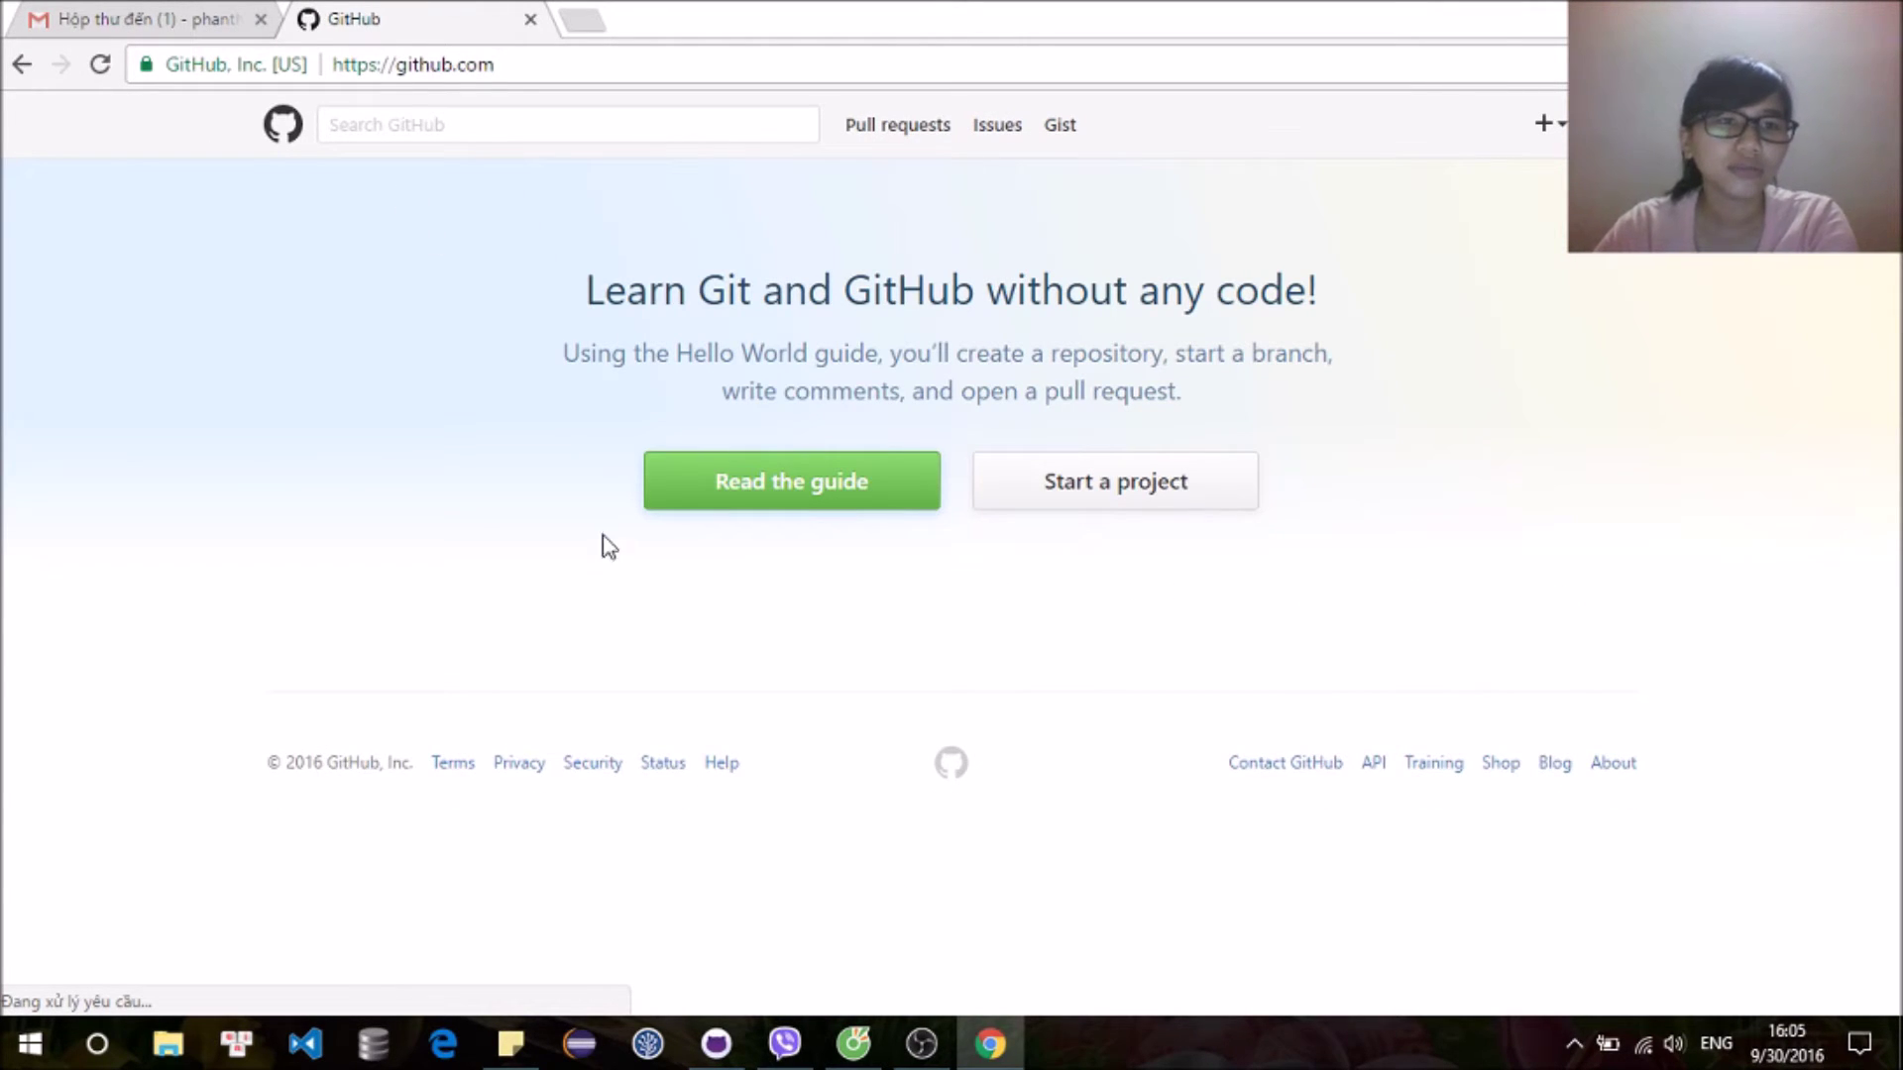
left_click(71, 30)
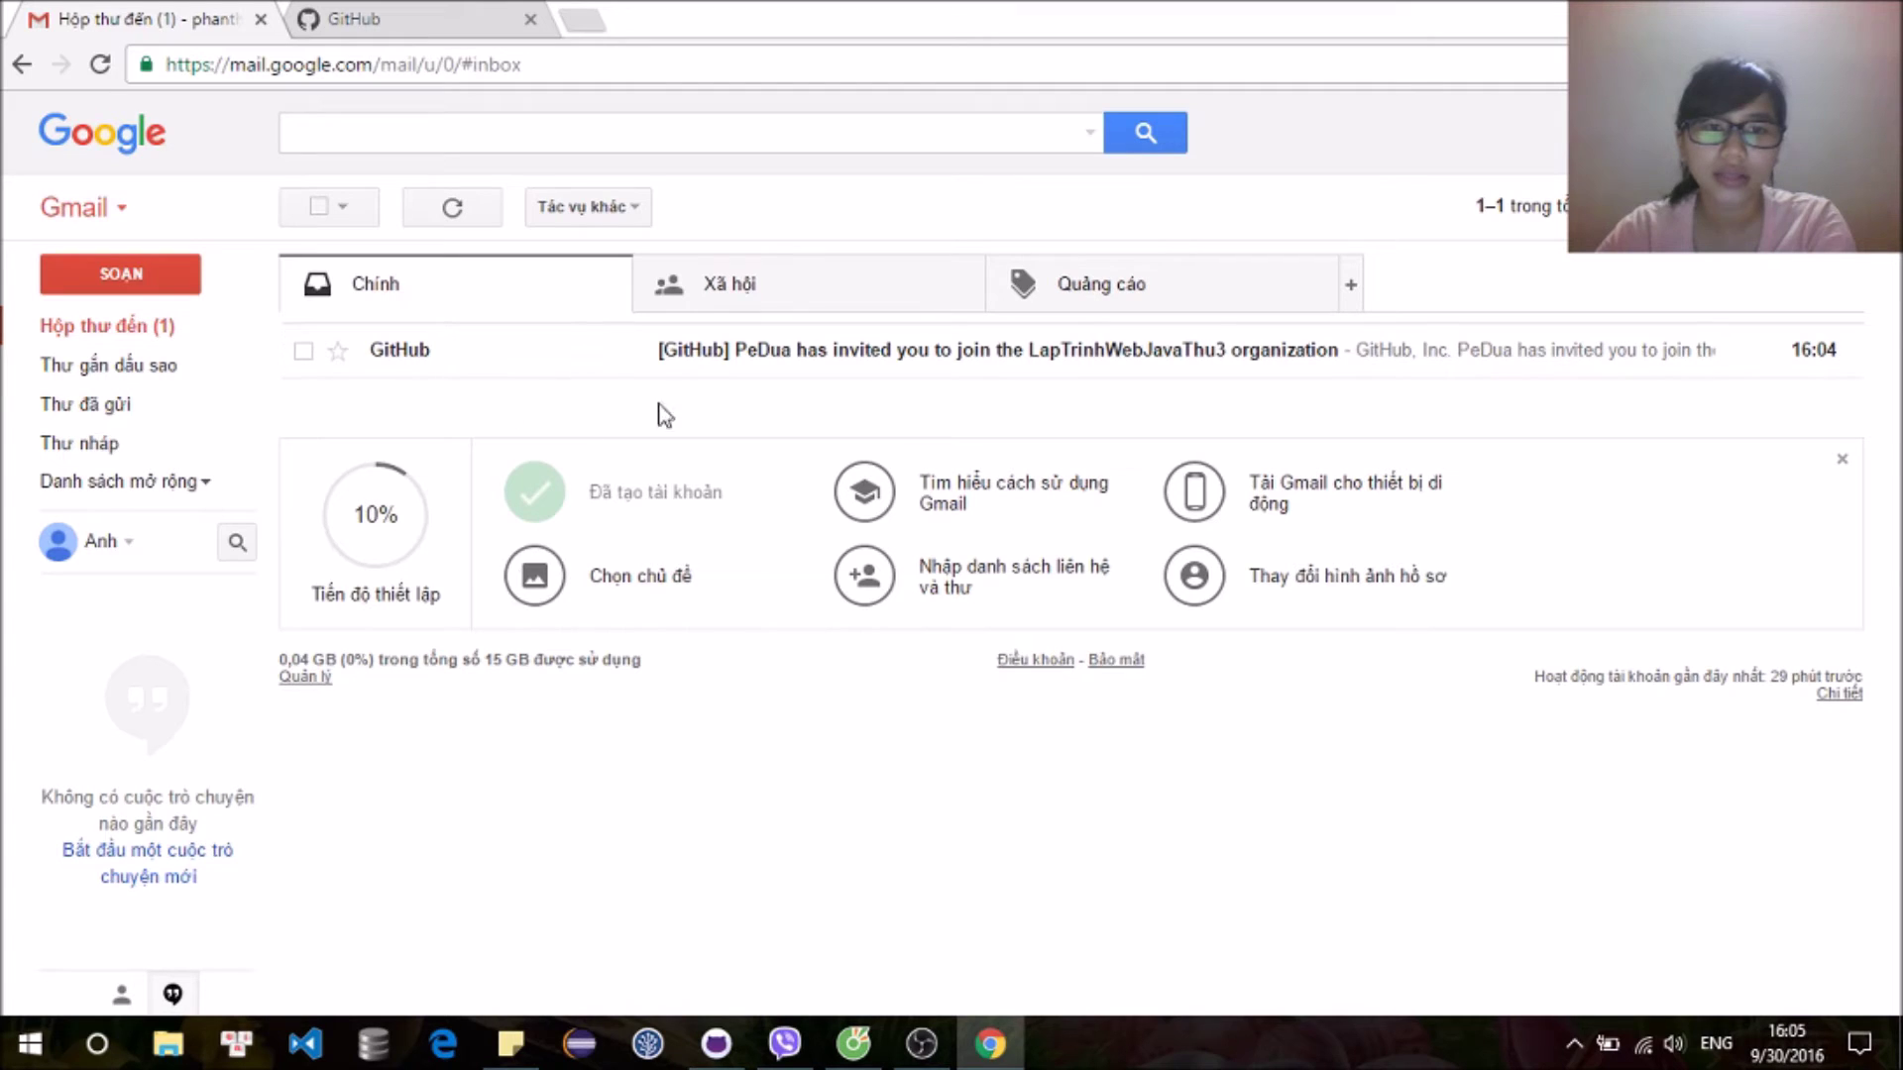
left_click(833, 359)
scroll(824, 348, "down", 3)
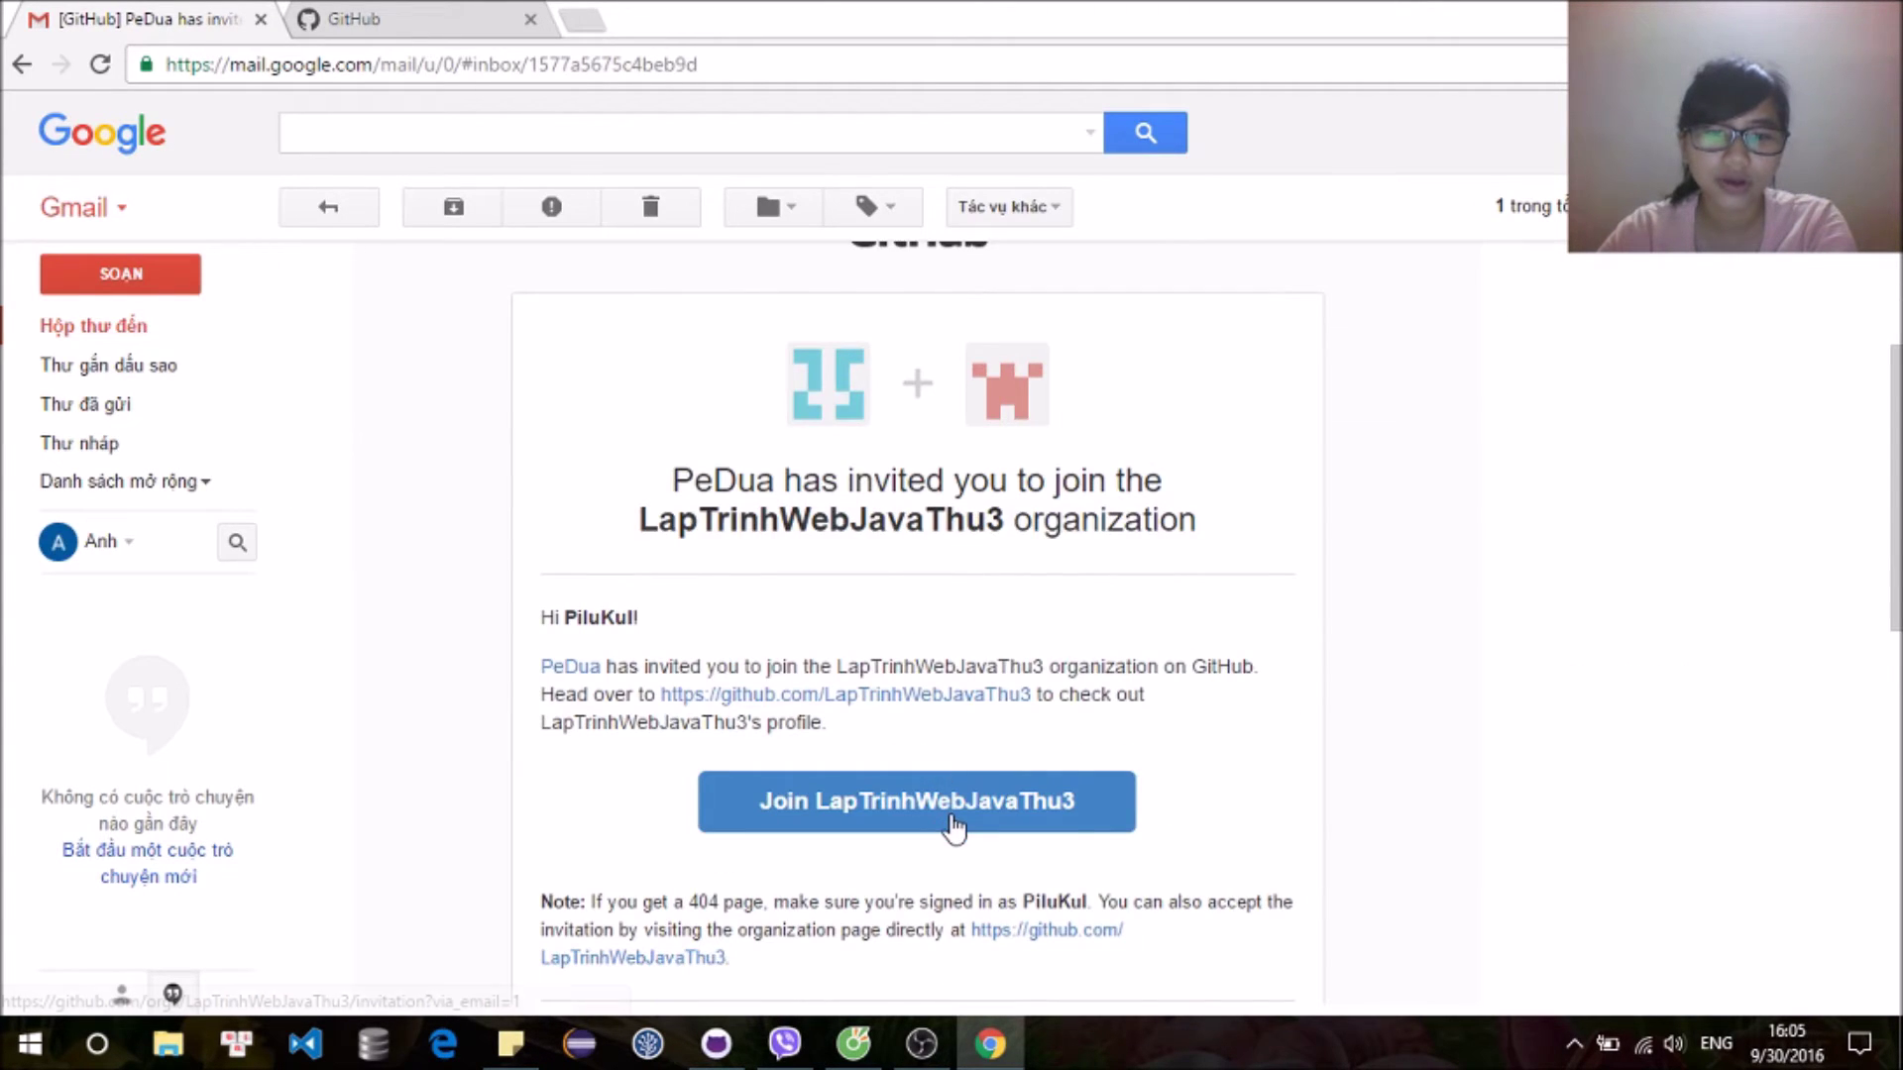
left_click(952, 820)
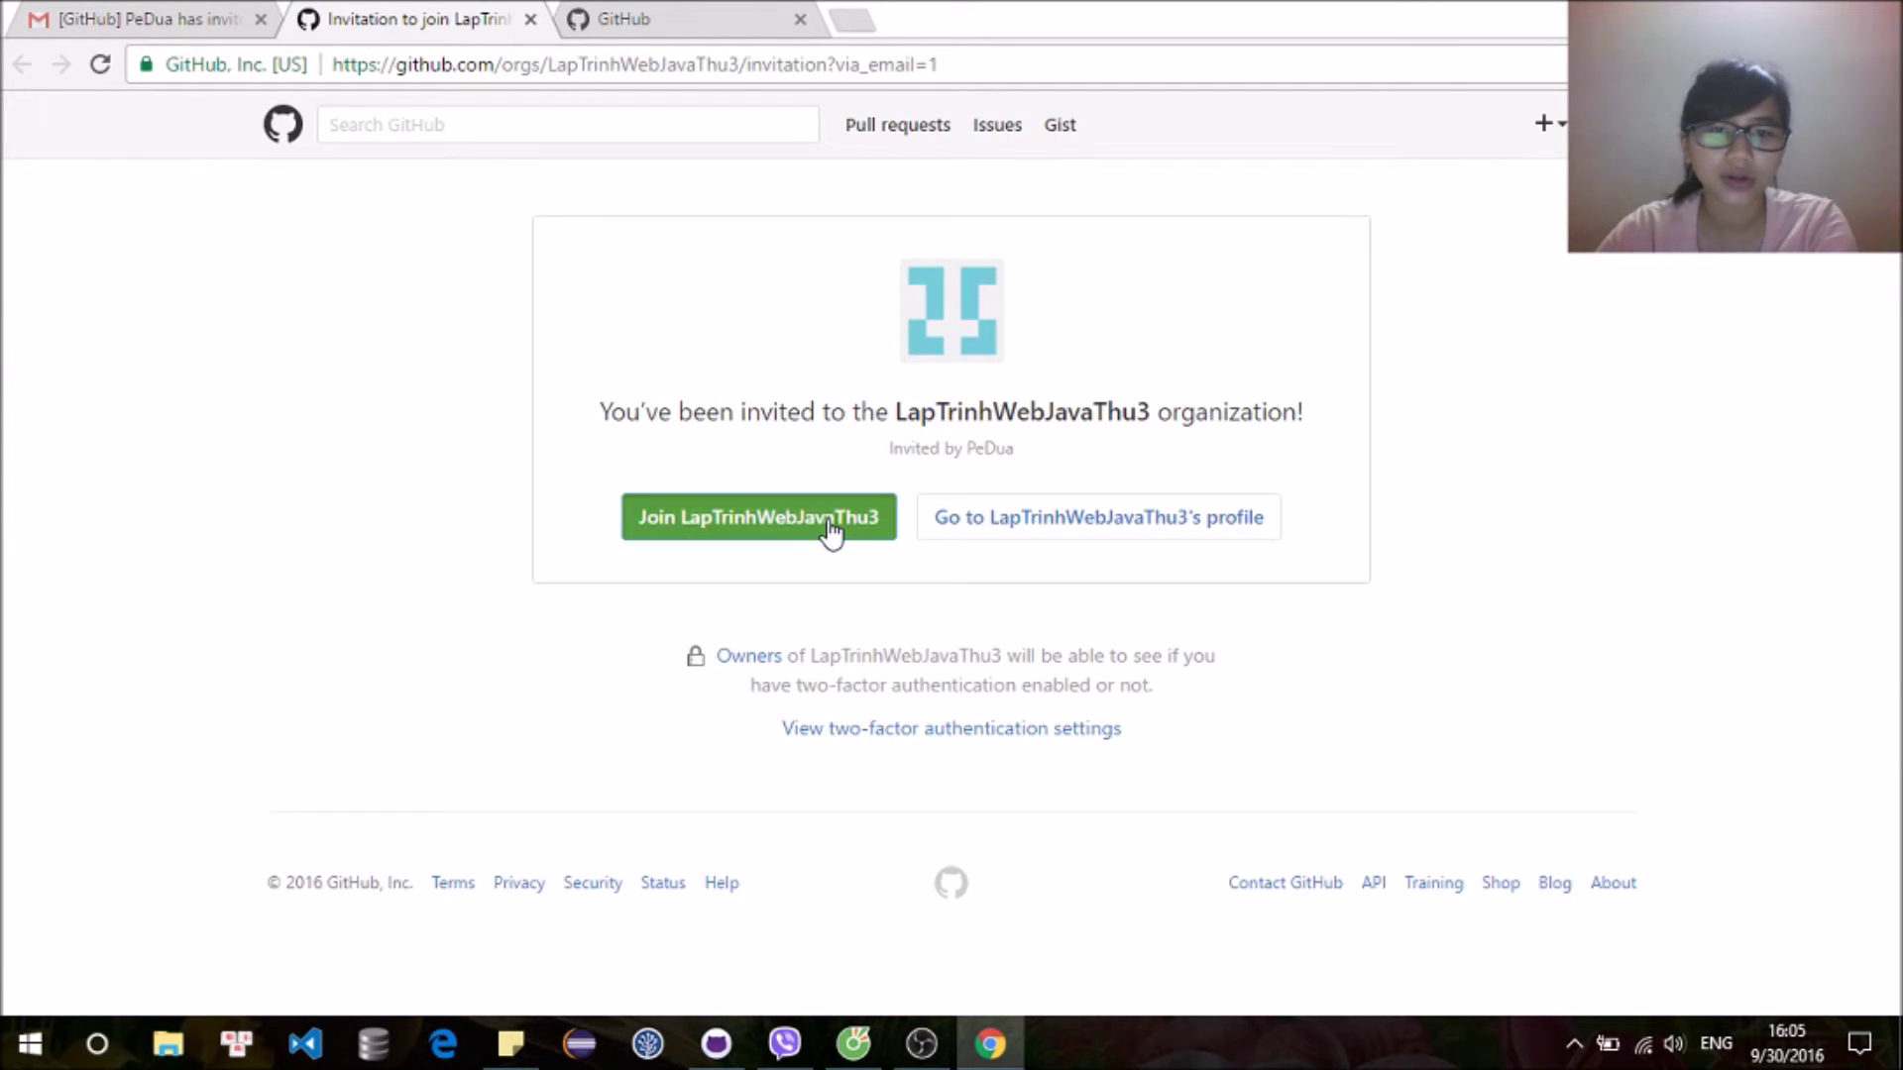
left_click(832, 533)
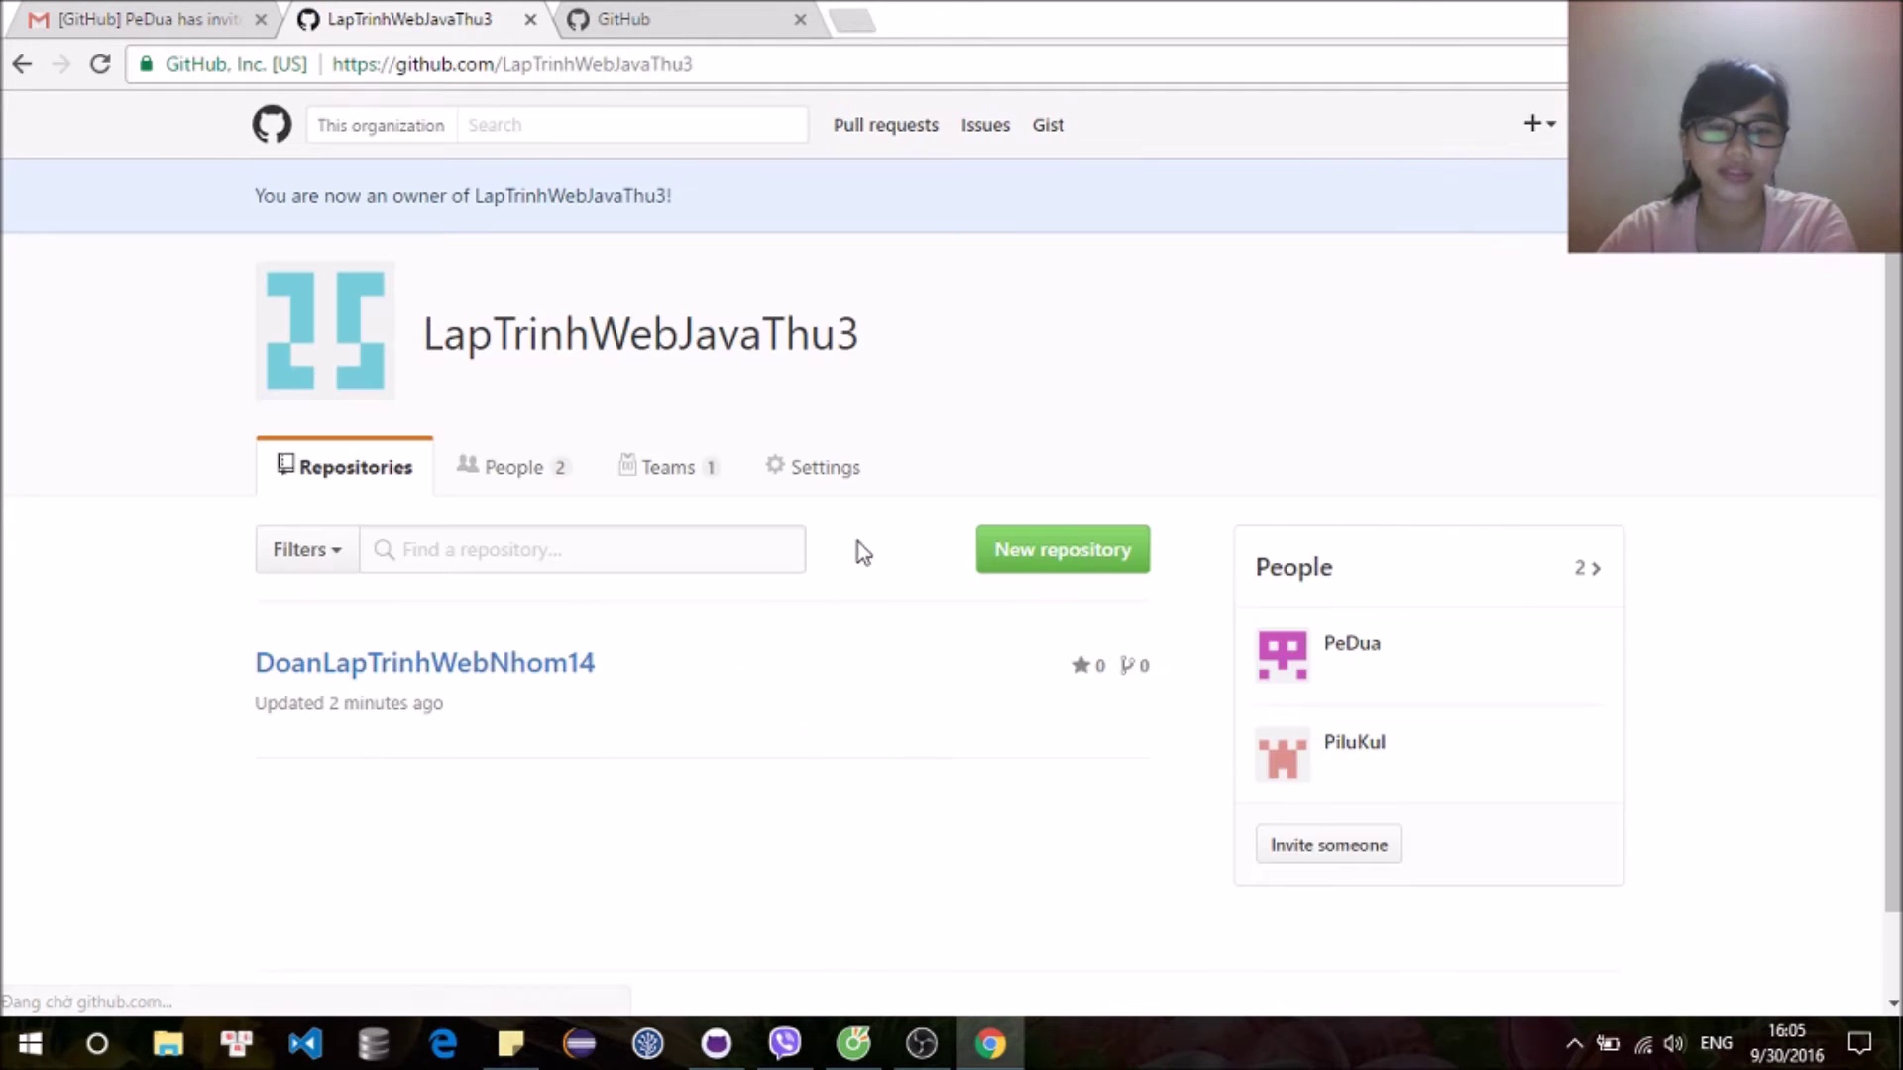
Step: Make the owner's membership Public, set the new member to Member, and reload the empty repo
left_click(551, 672)
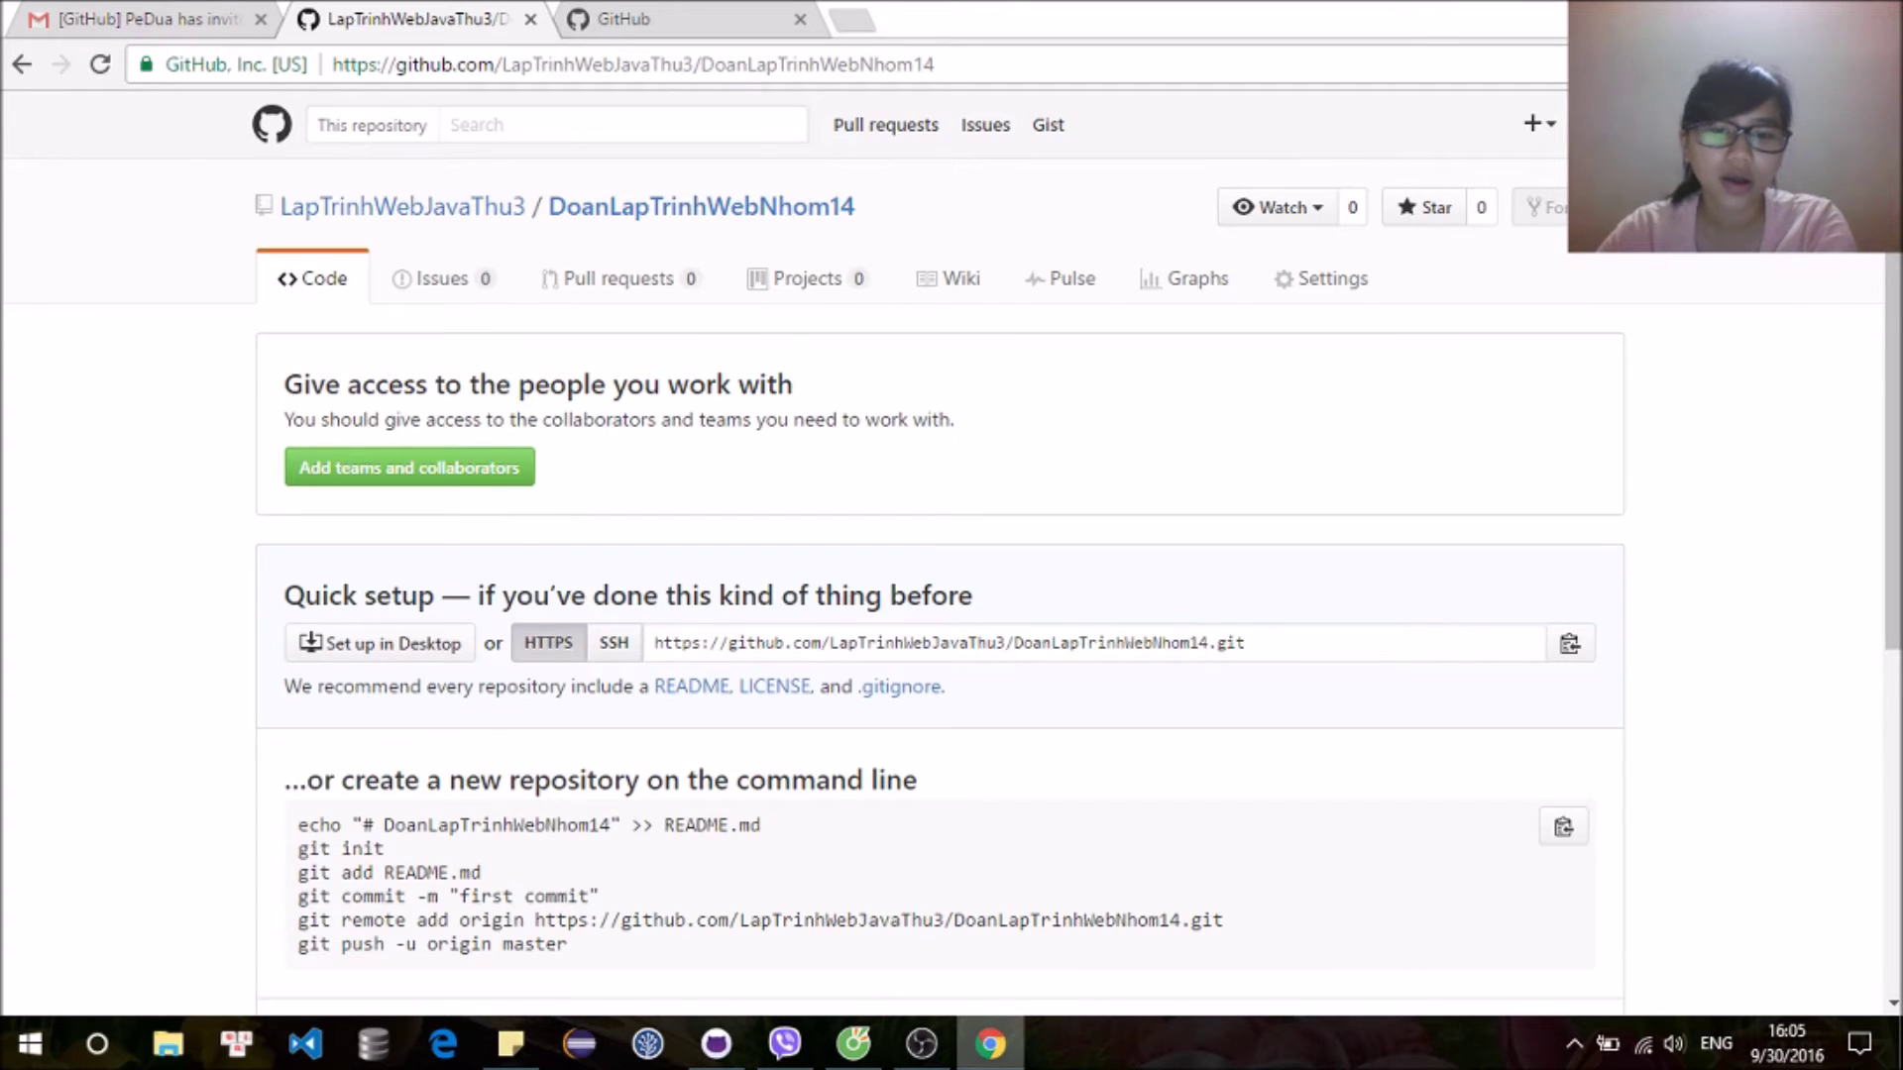
left_click(854, 1043)
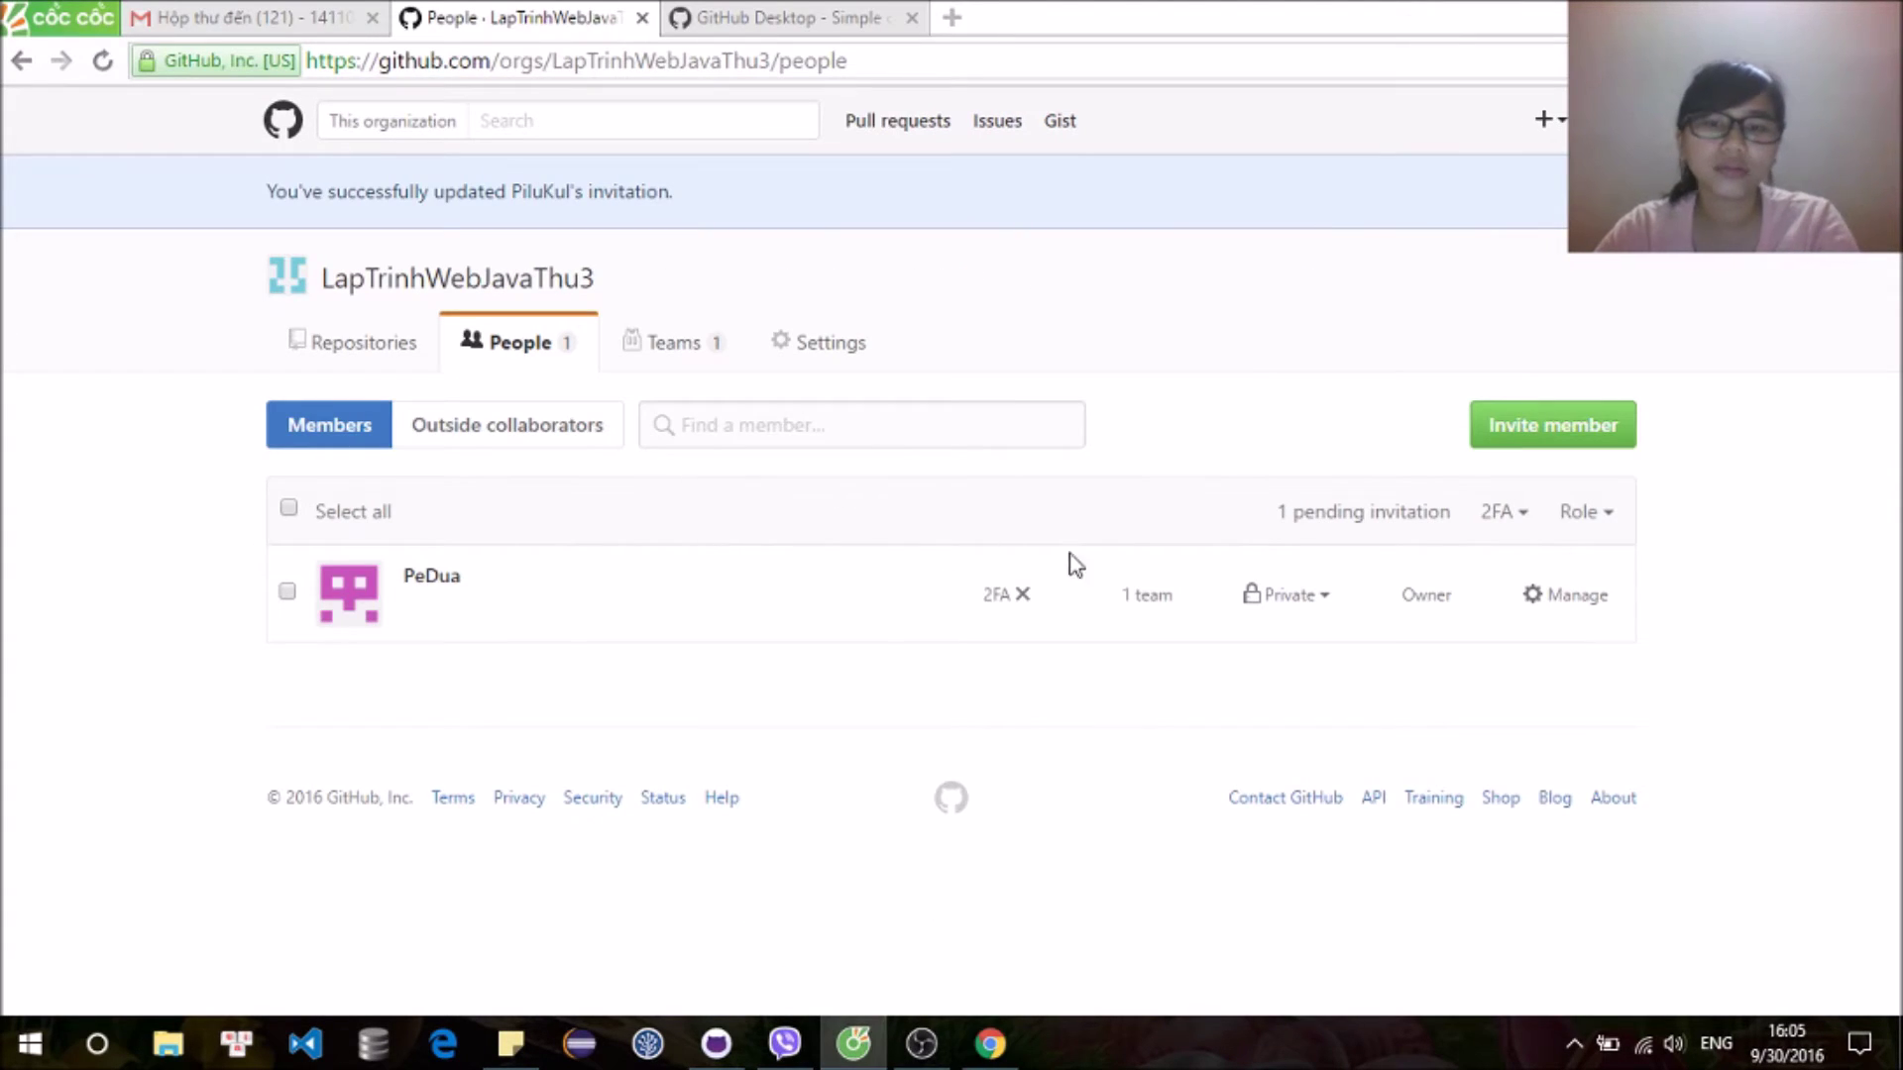
left_click(1328, 601)
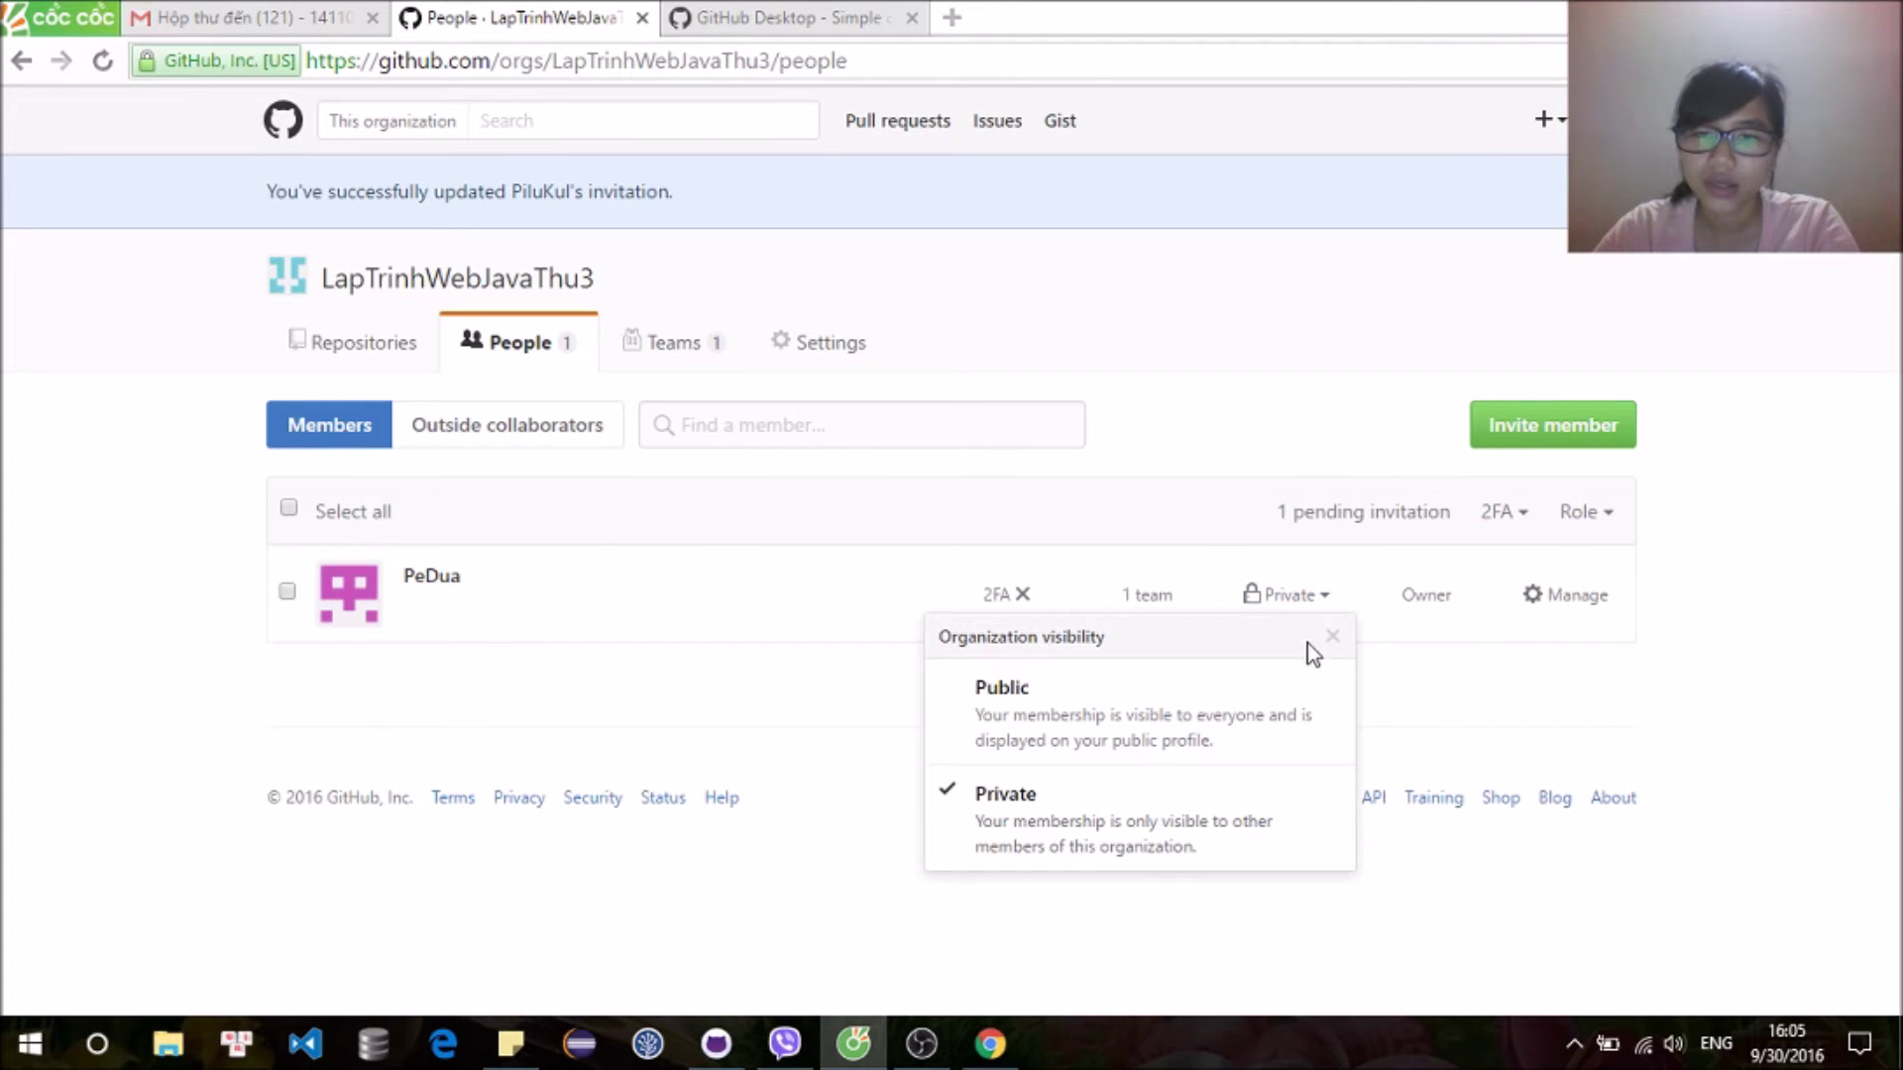
left_click(1302, 710)
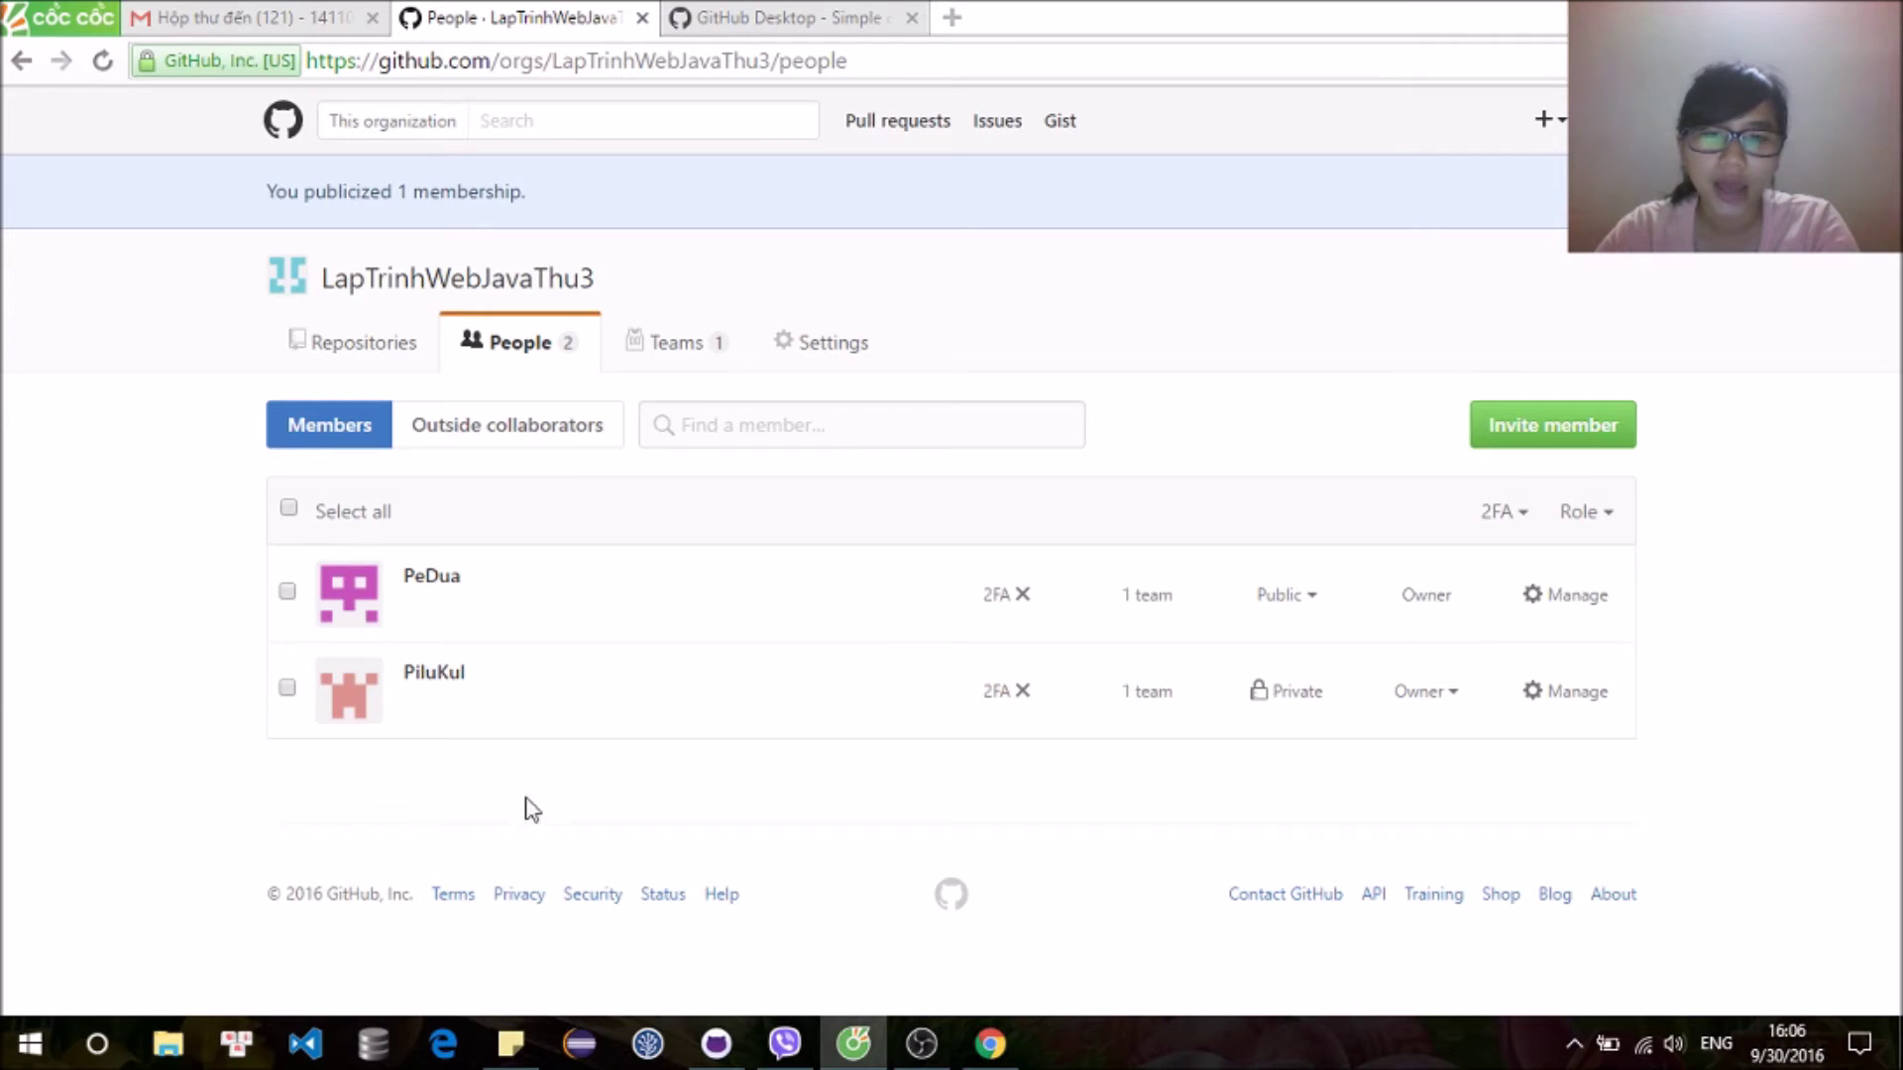
left_click(1440, 704)
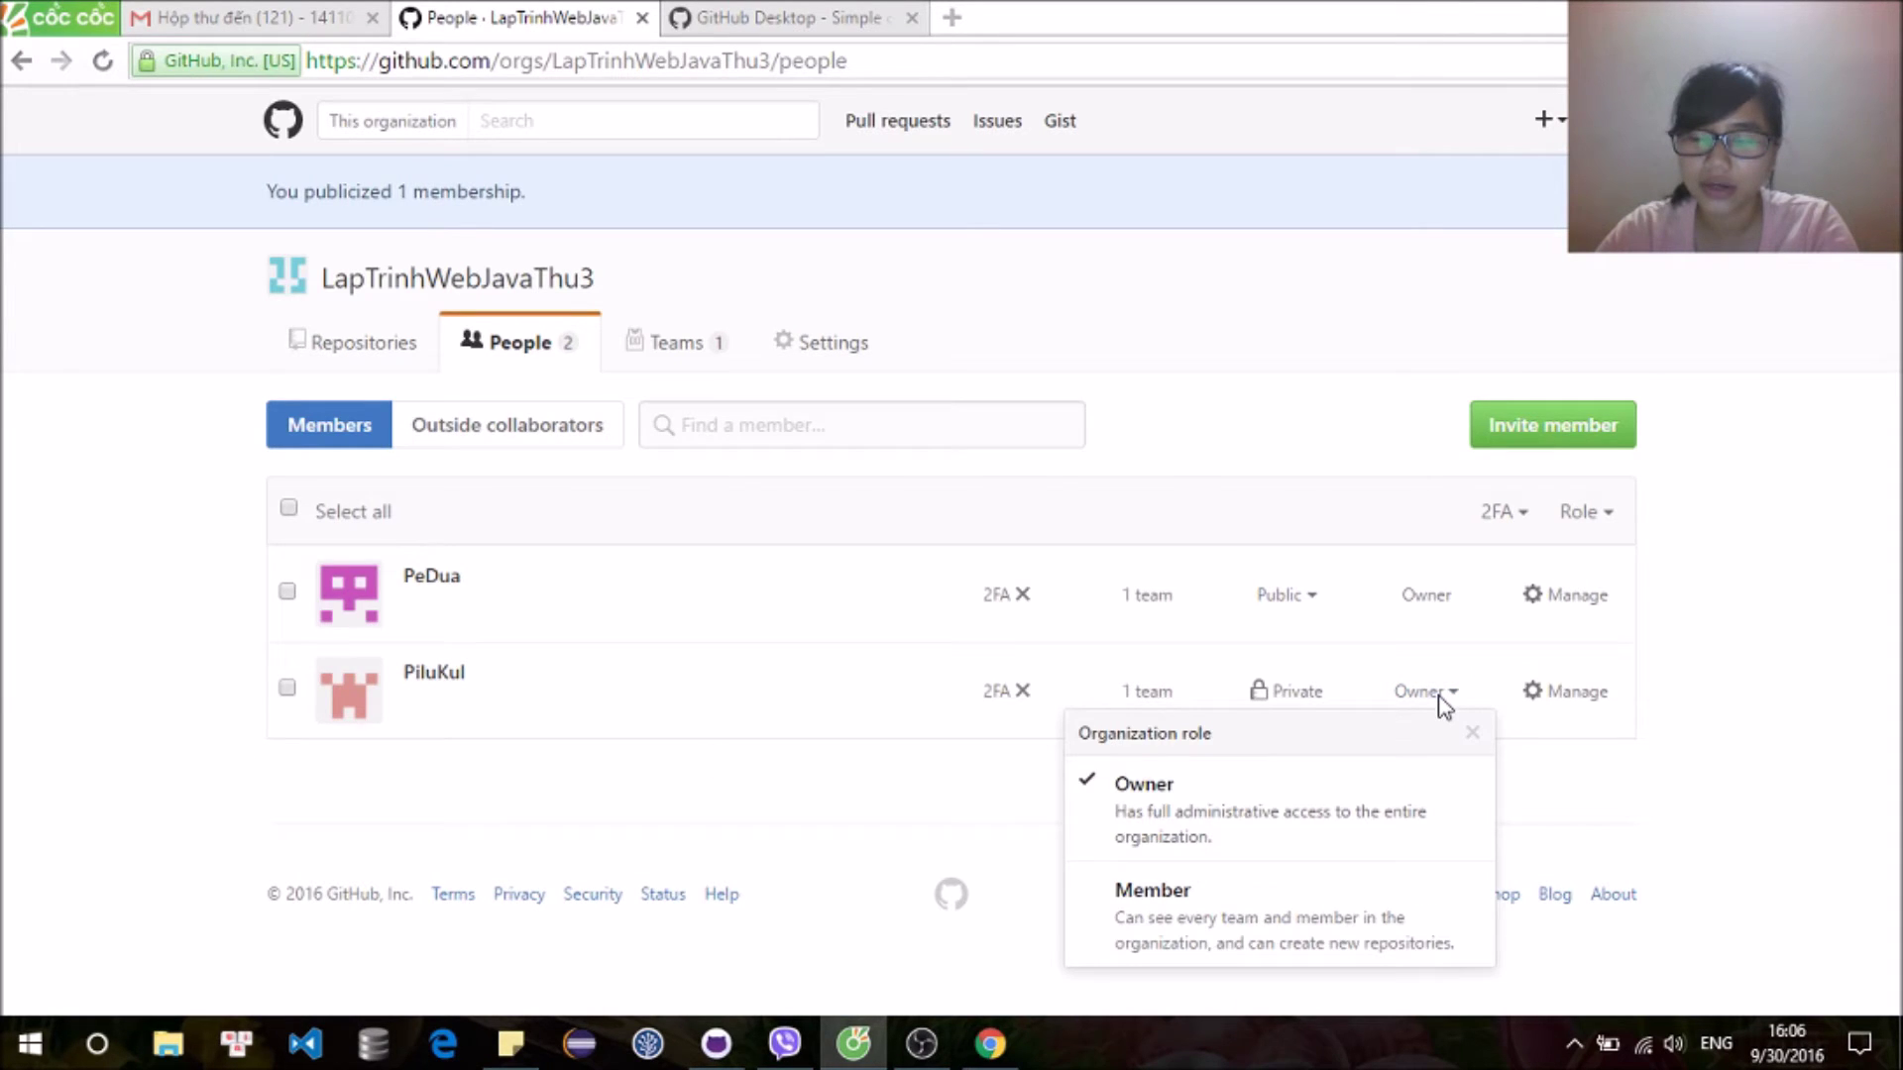
left_click(1397, 941)
left_click(1019, 1063)
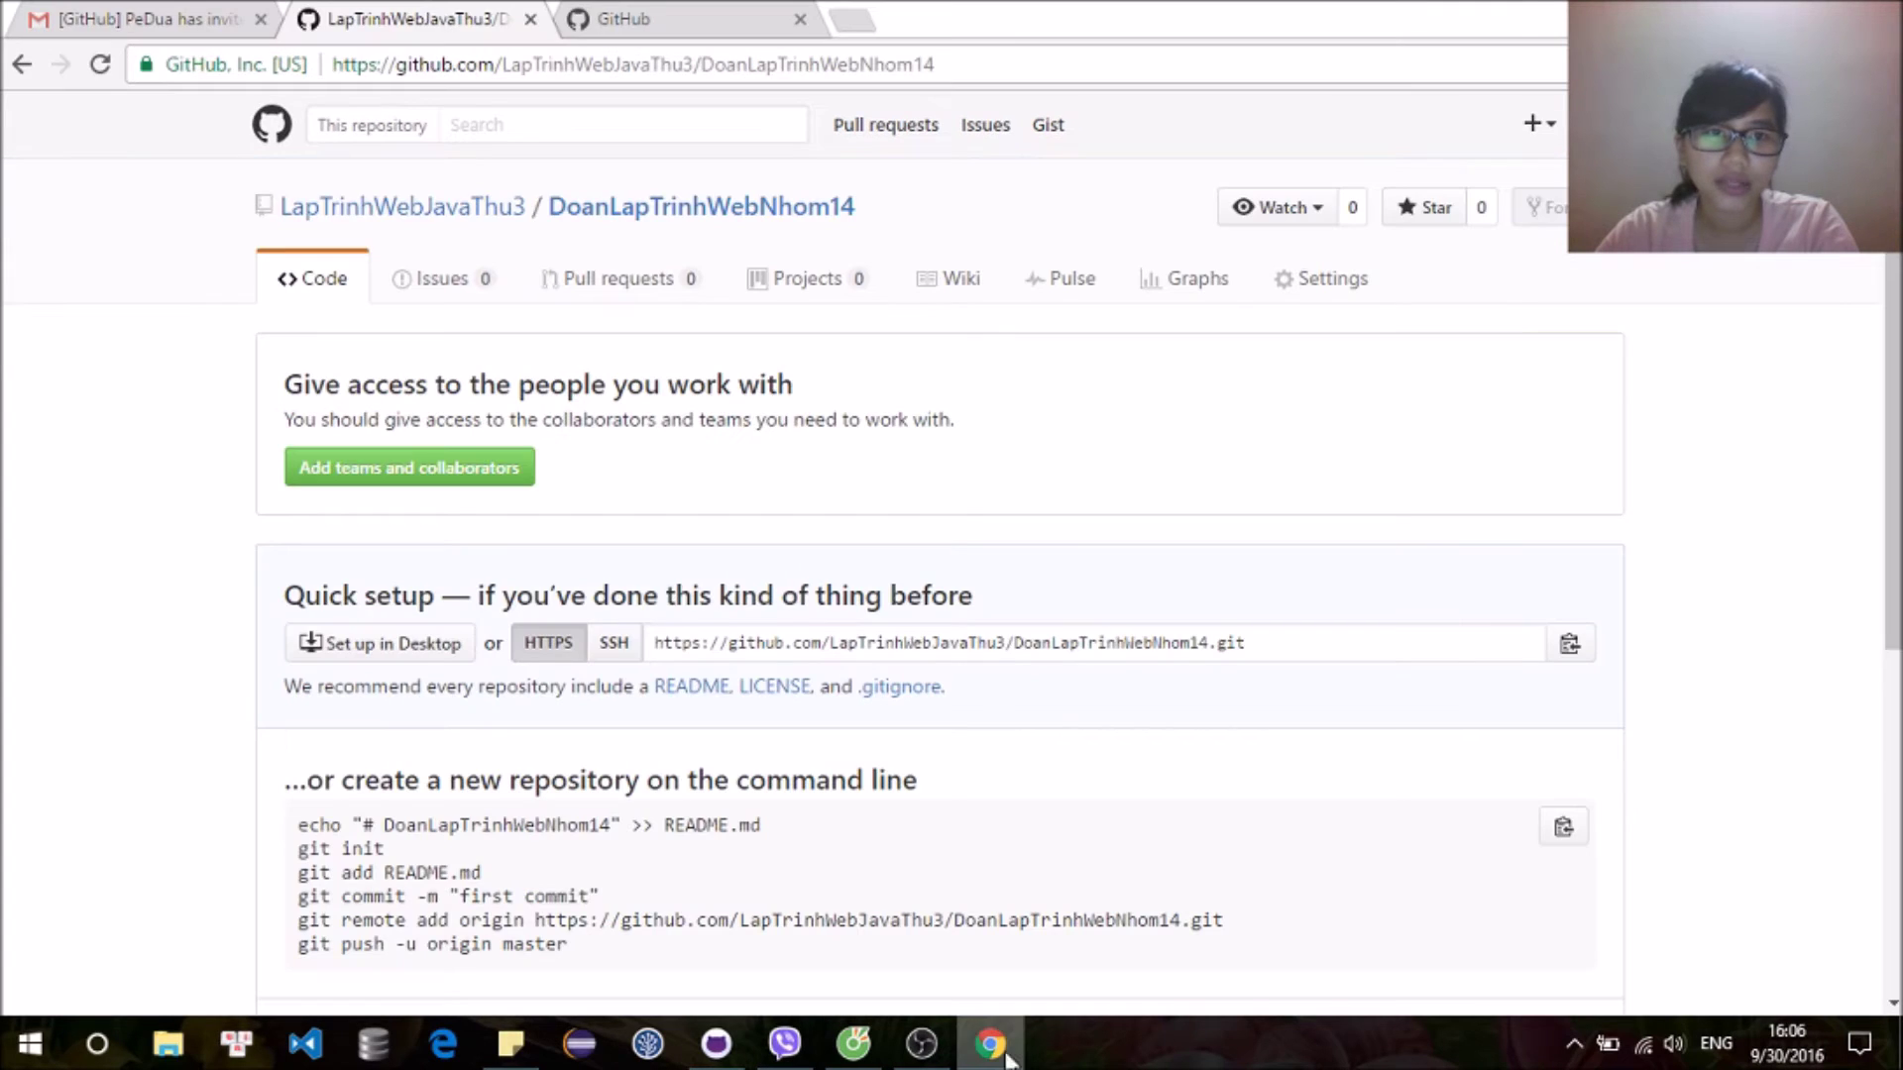
left_click(103, 69)
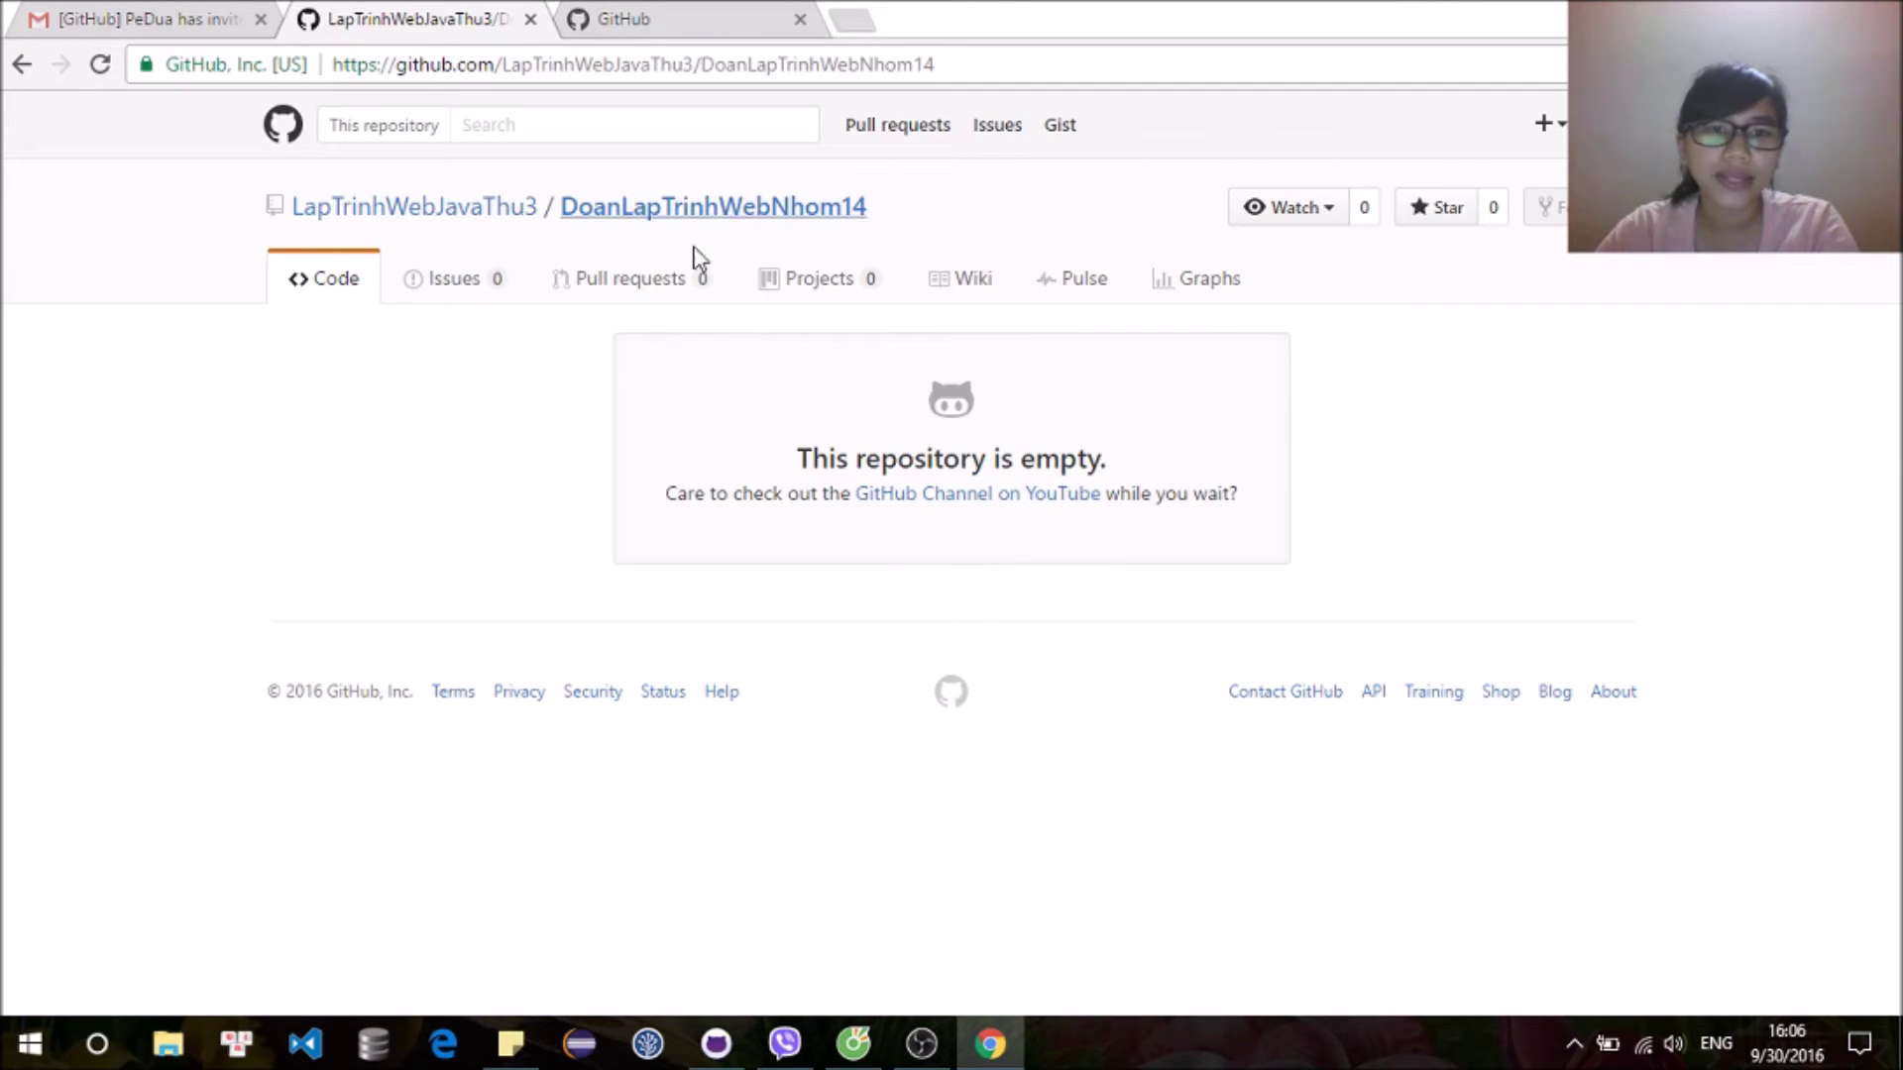
Step: Set and confirm Write as the organization's default repository permission, then return to GitHub Desktop
left_click(852, 1045)
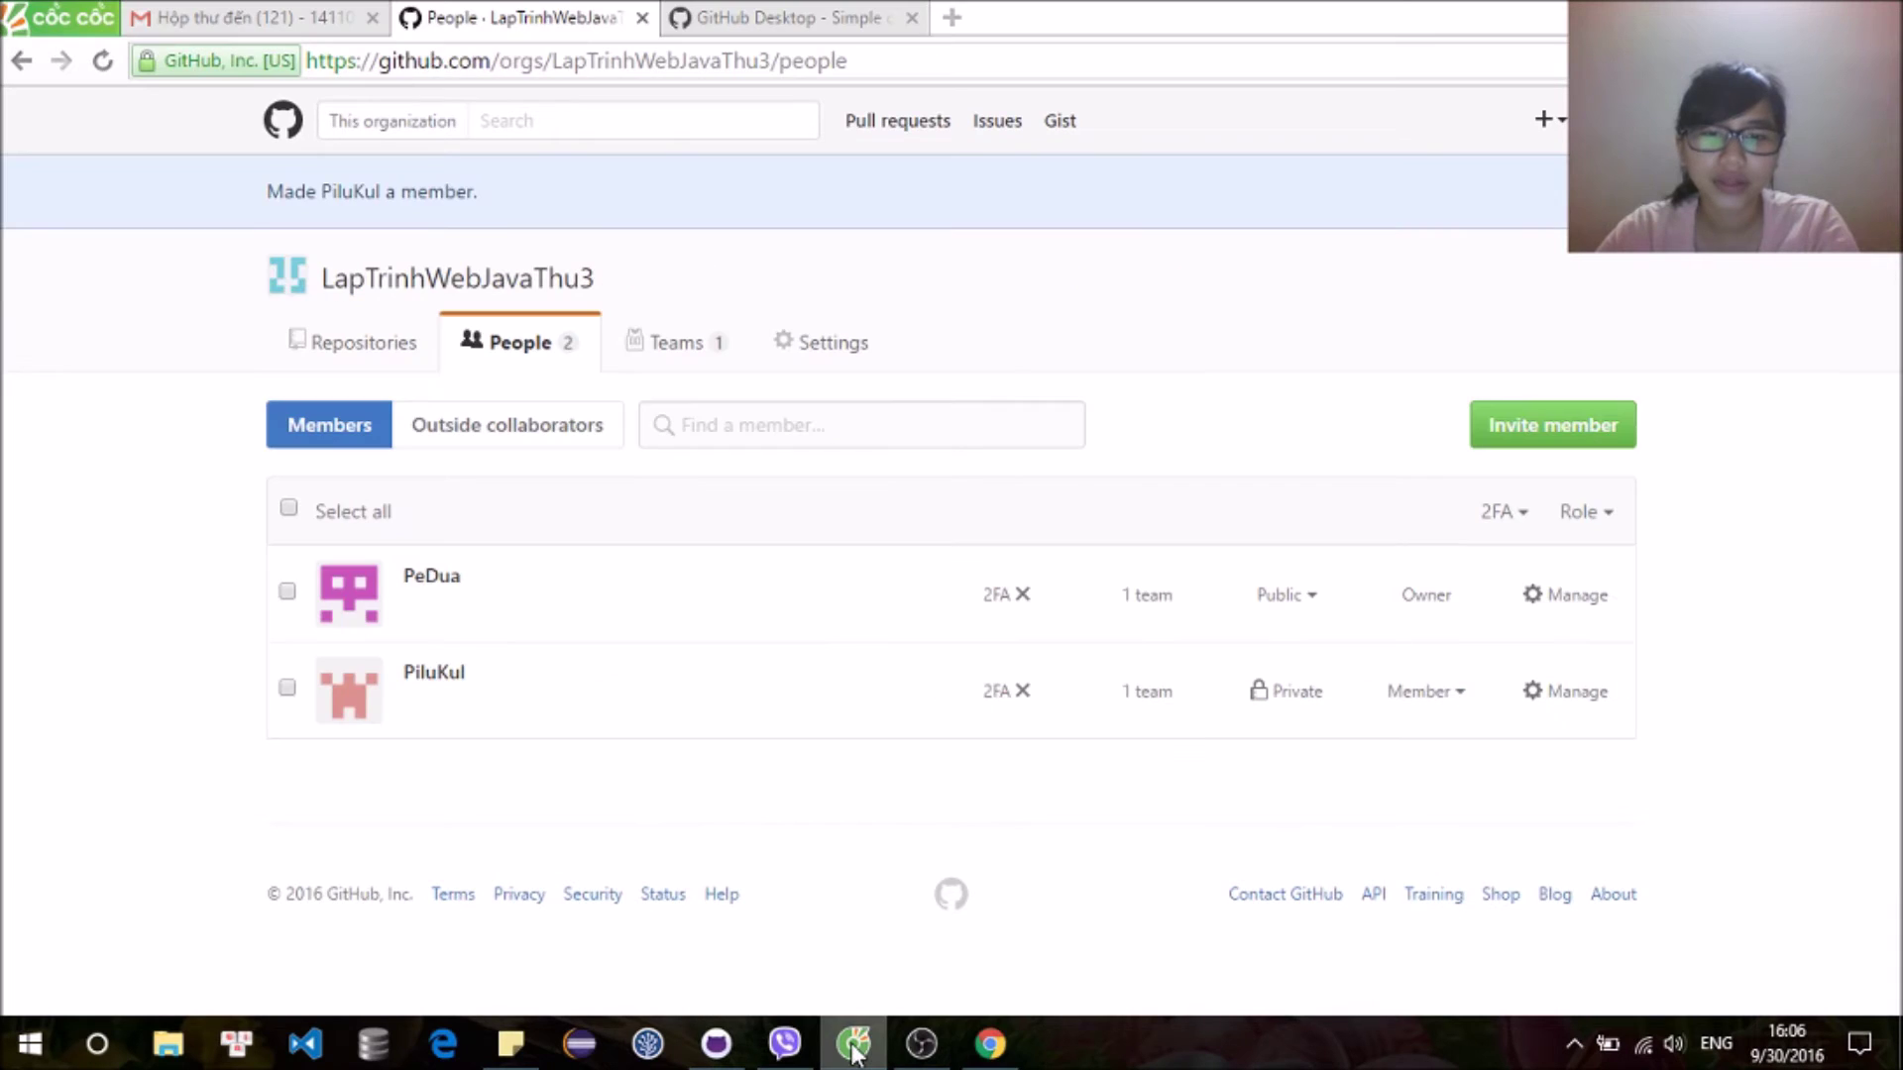
left_click(821, 347)
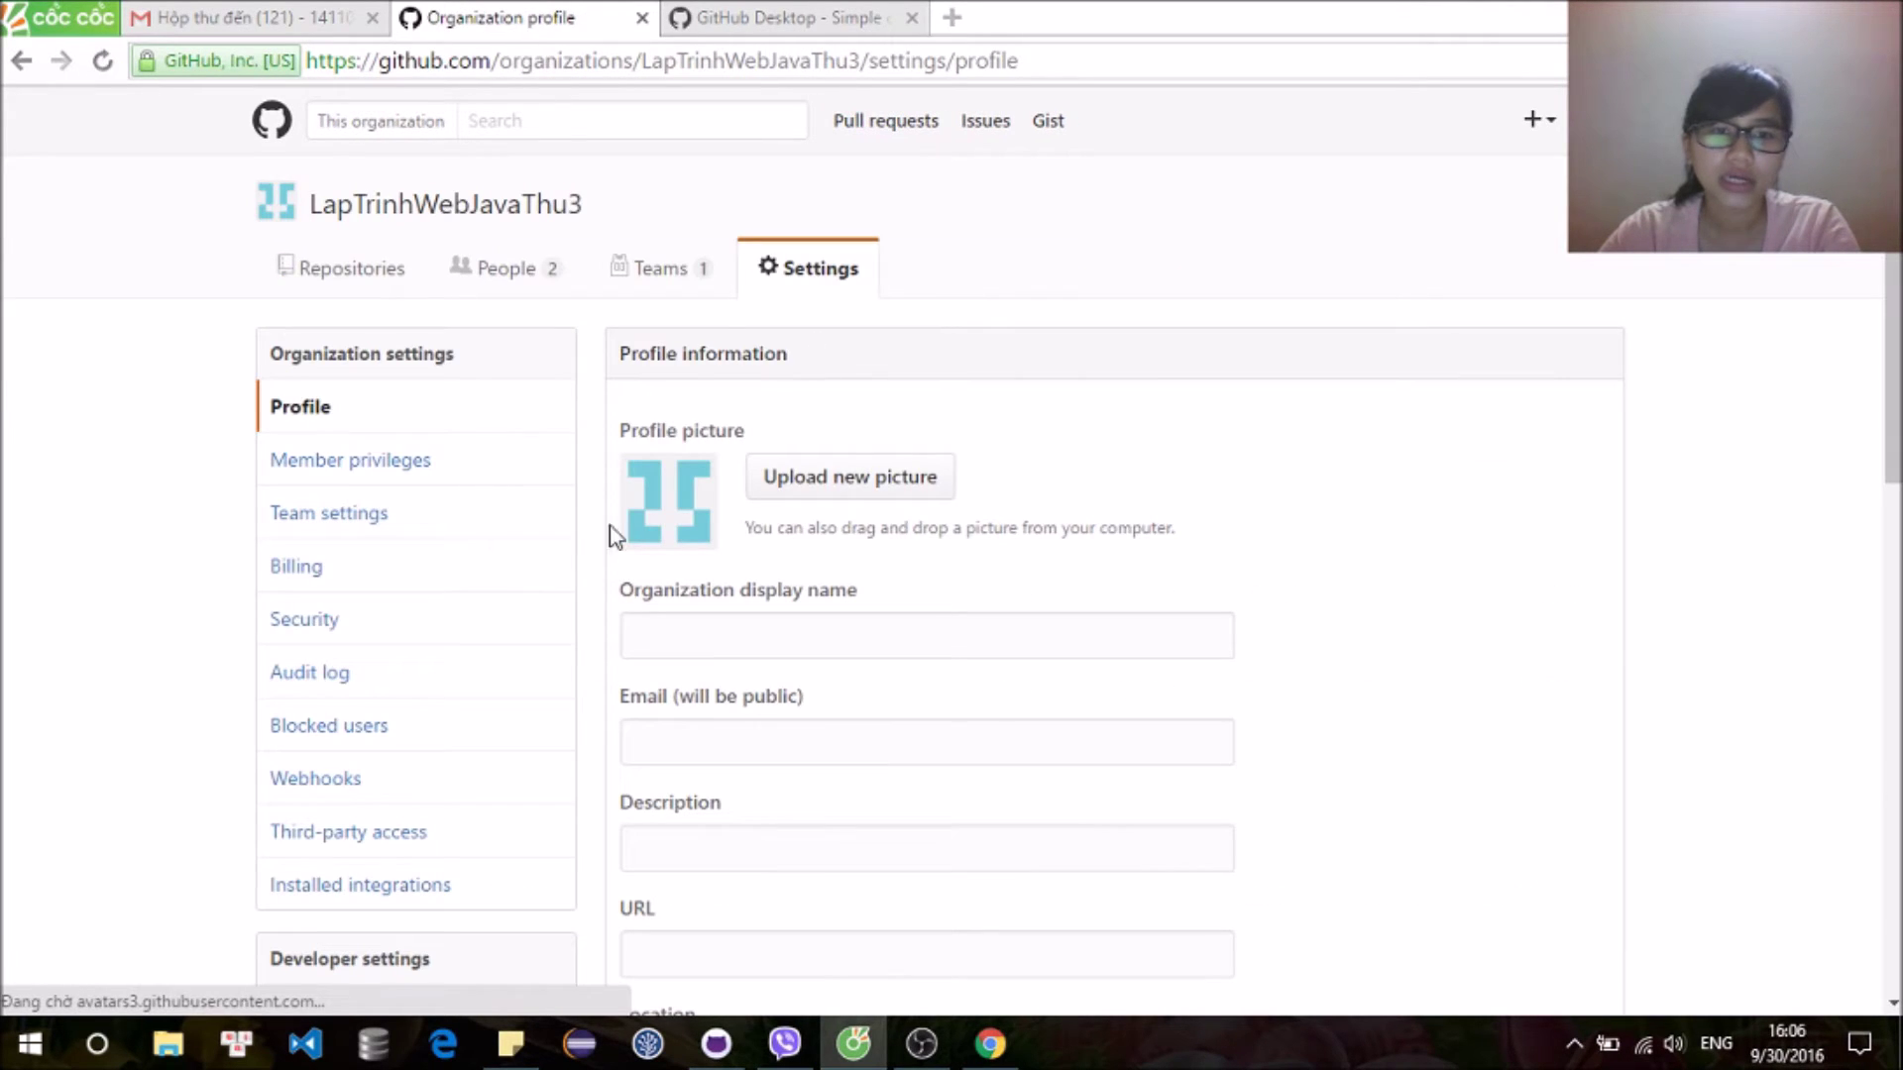
left_click(410, 513)
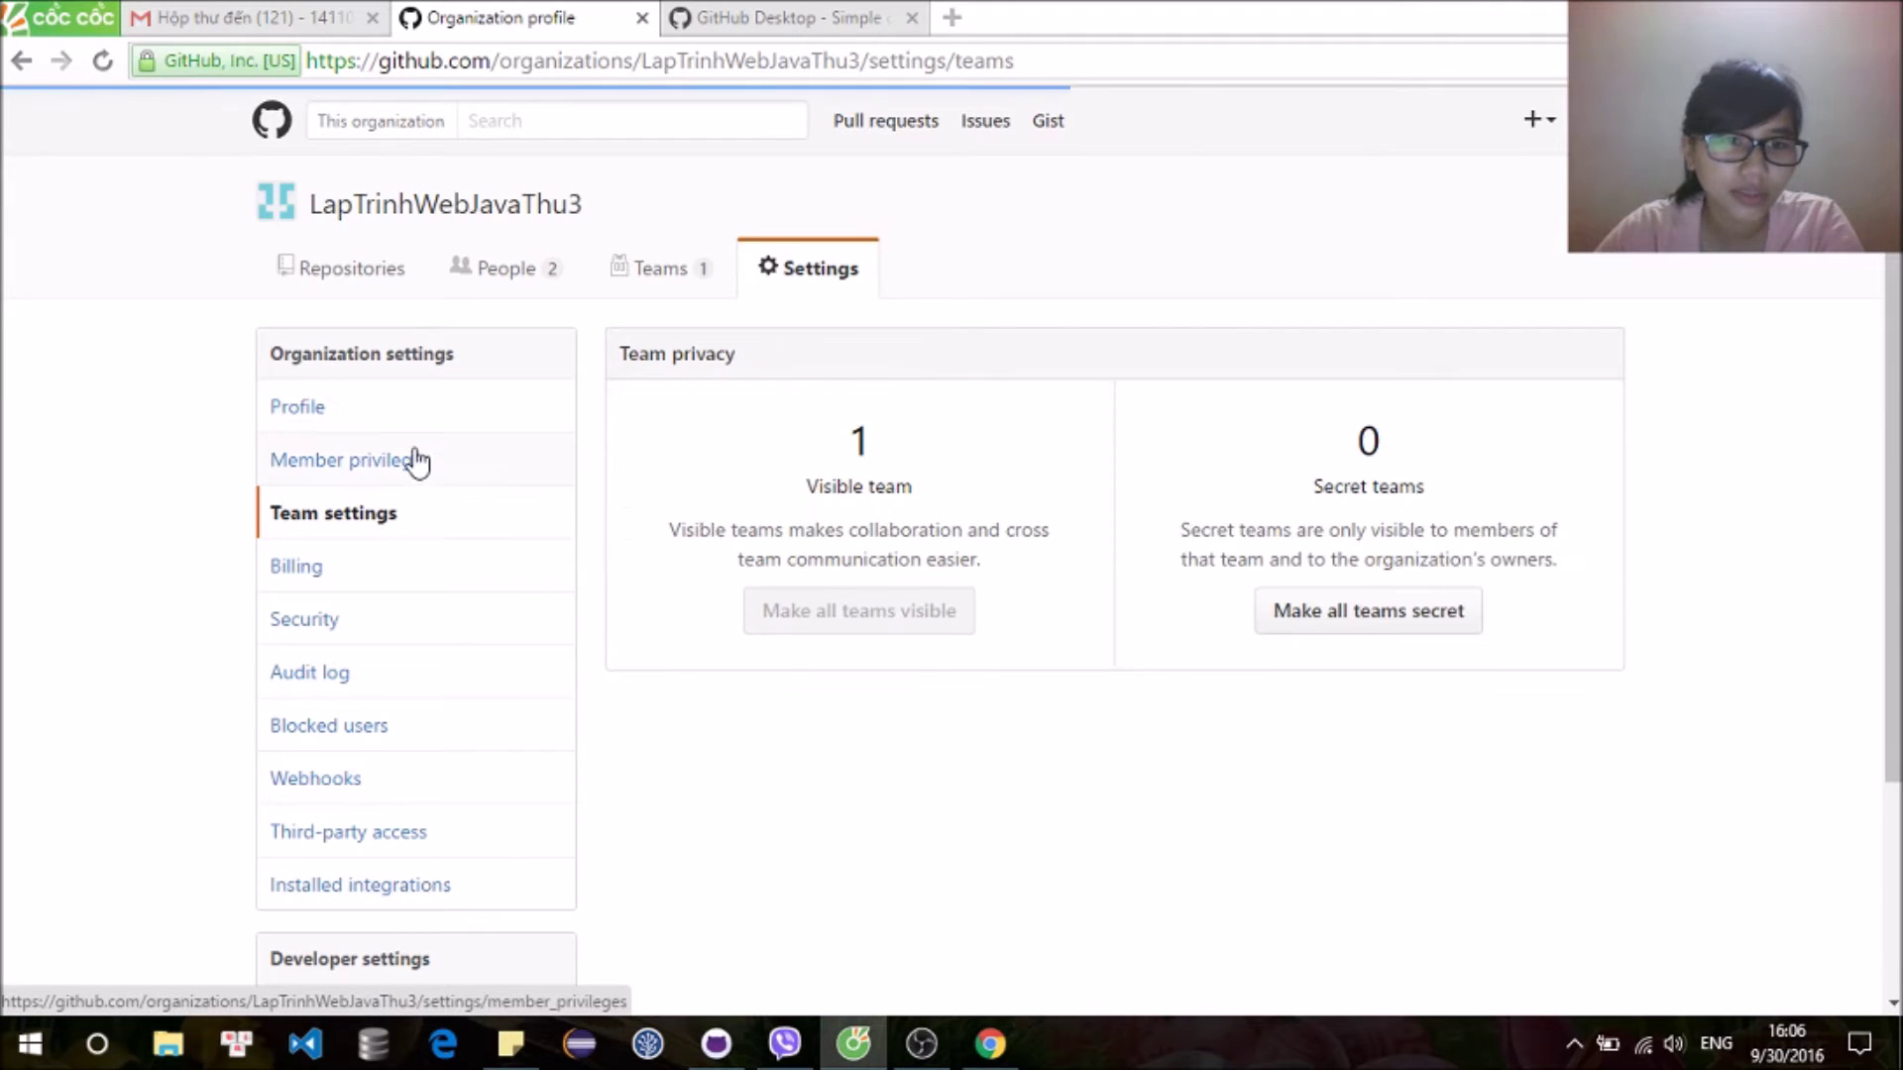
left_click(424, 463)
scroll(824, 558, "down", 3)
scroll(825, 558, "down", 3)
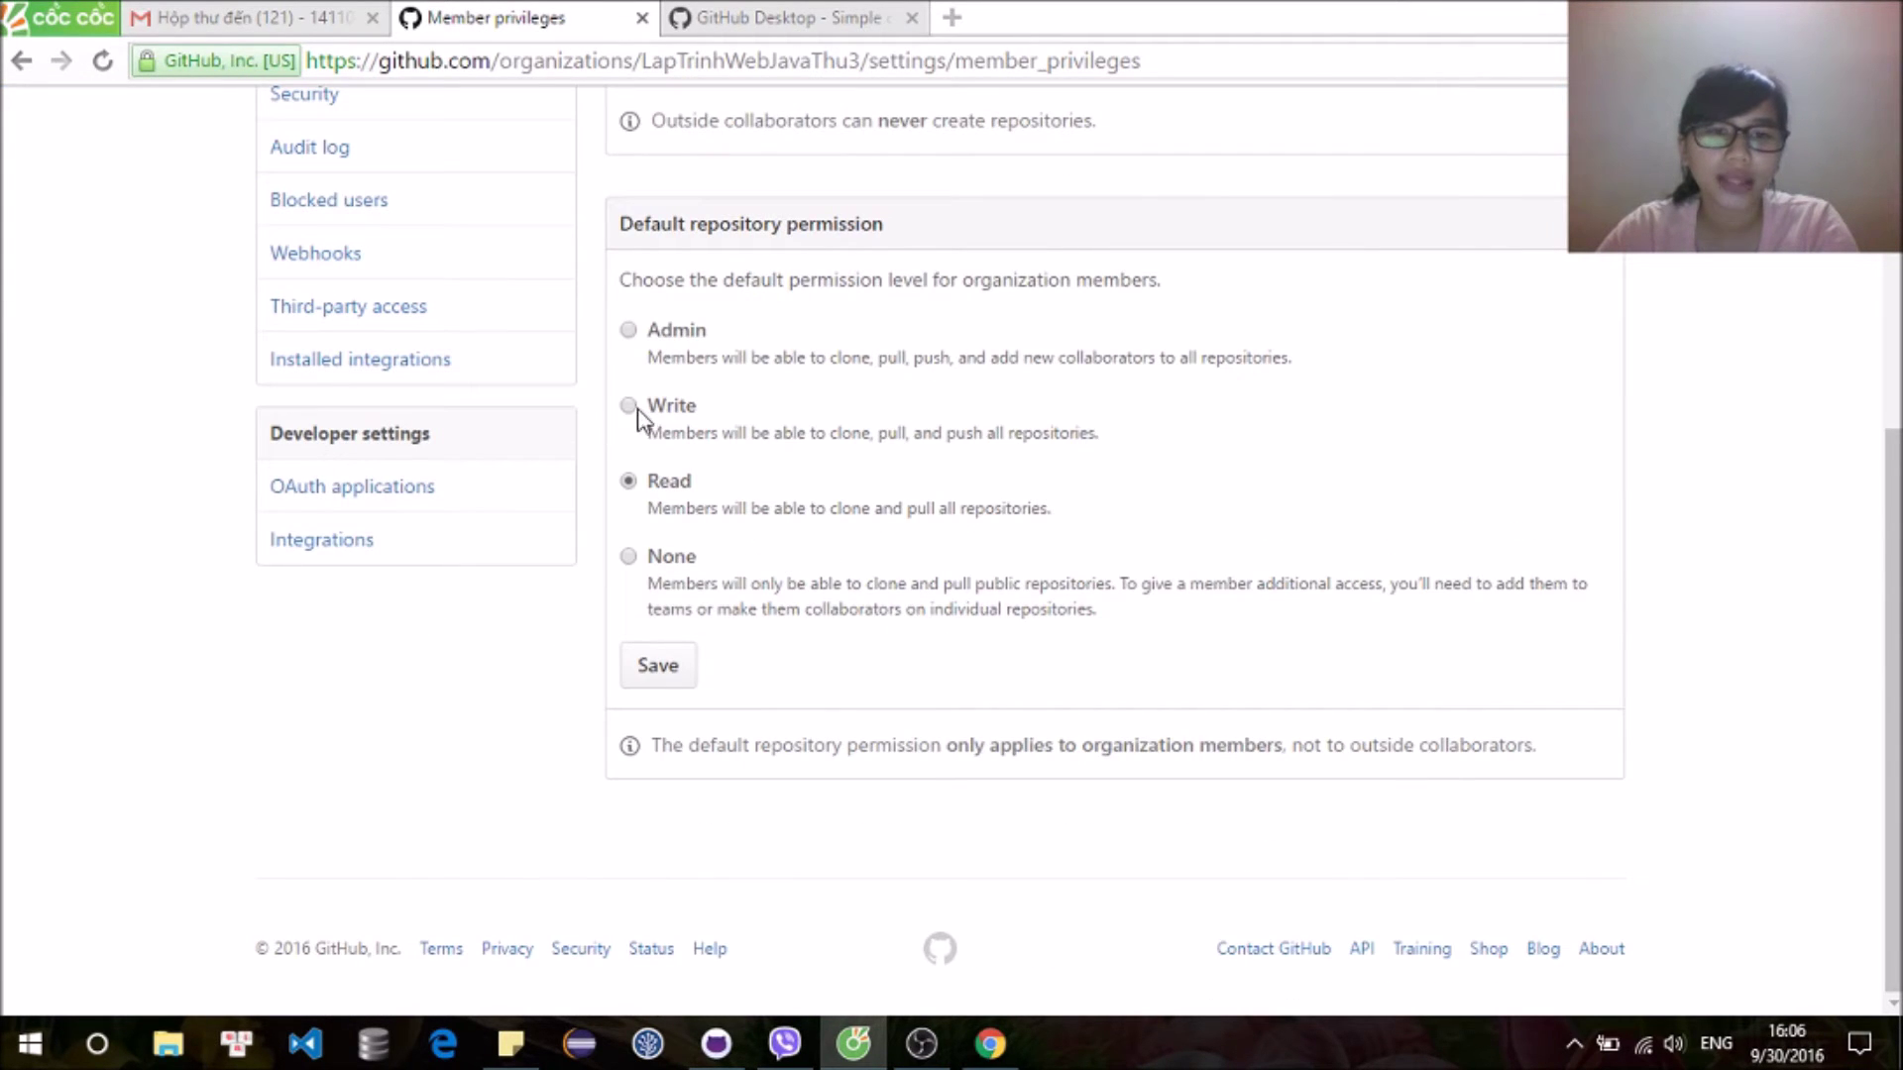
left_click_drag(655, 433, 1081, 443)
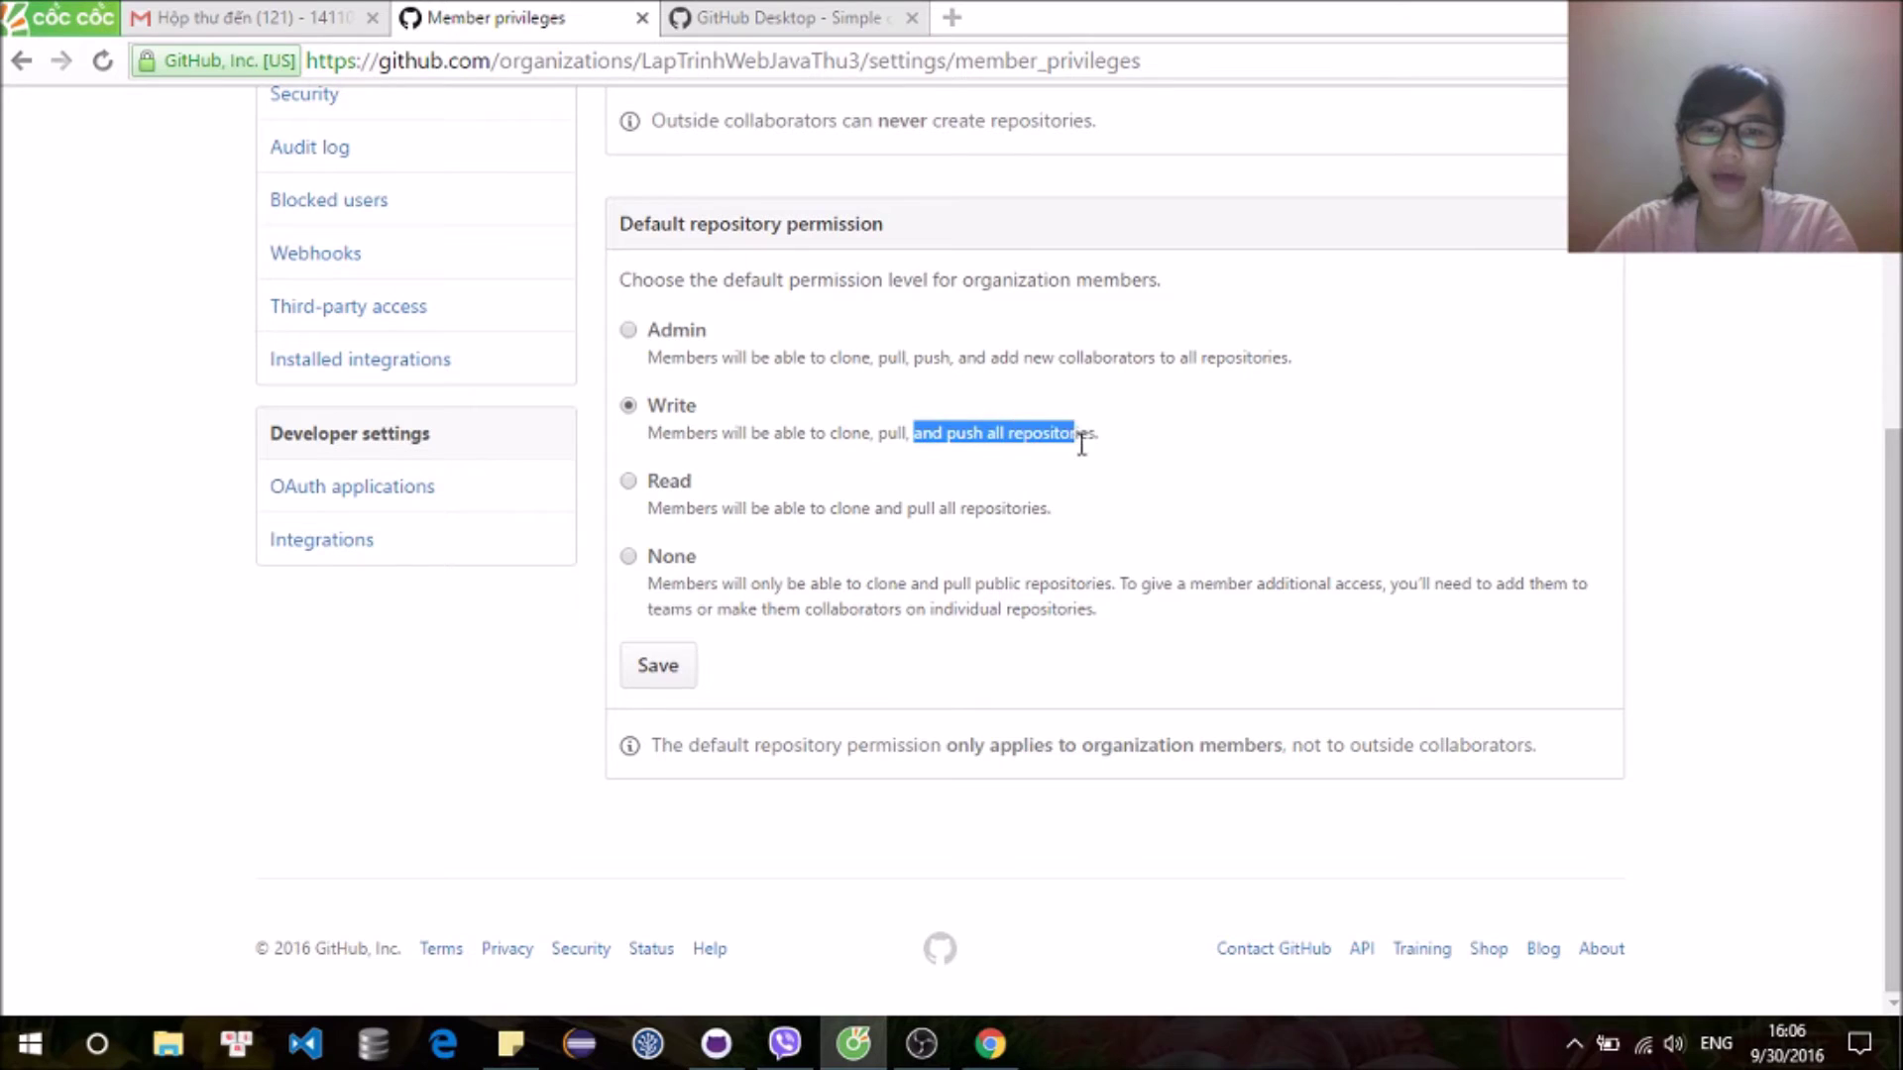
left_click(654, 659)
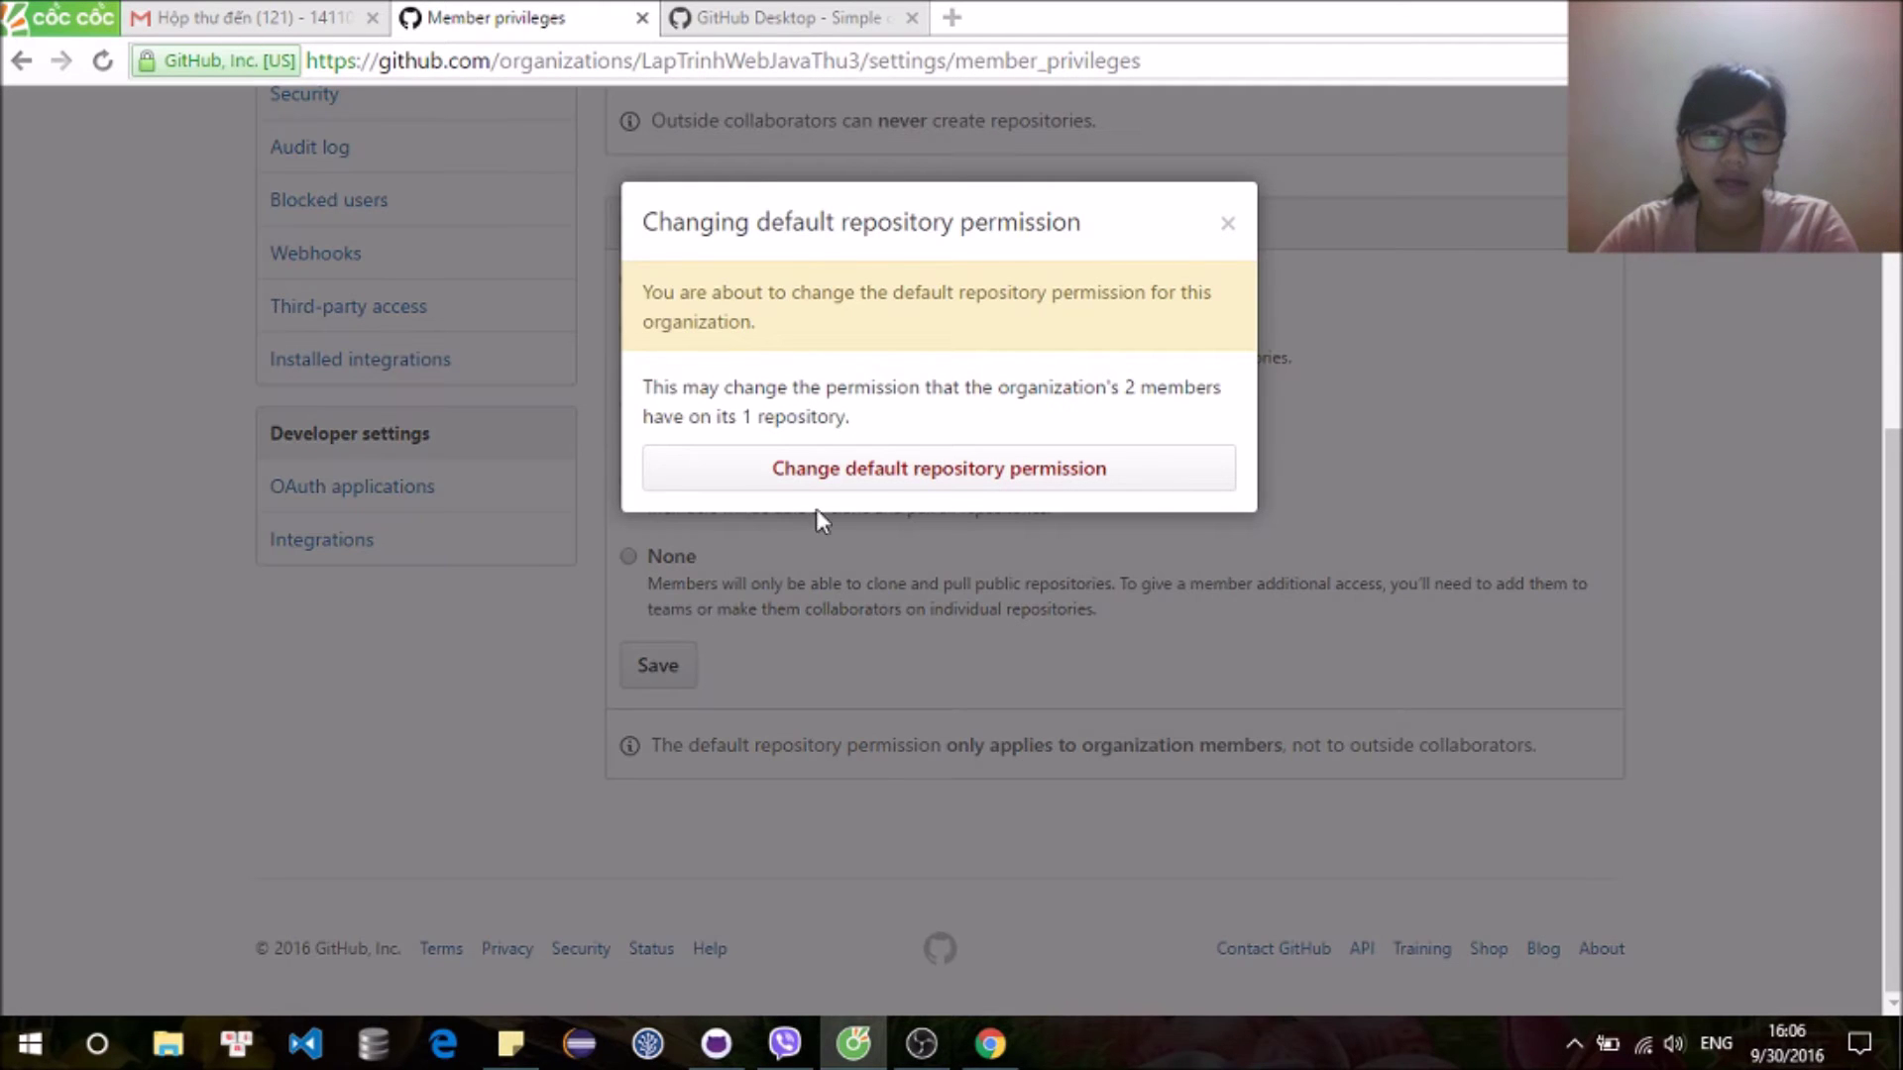
left_click(858, 479)
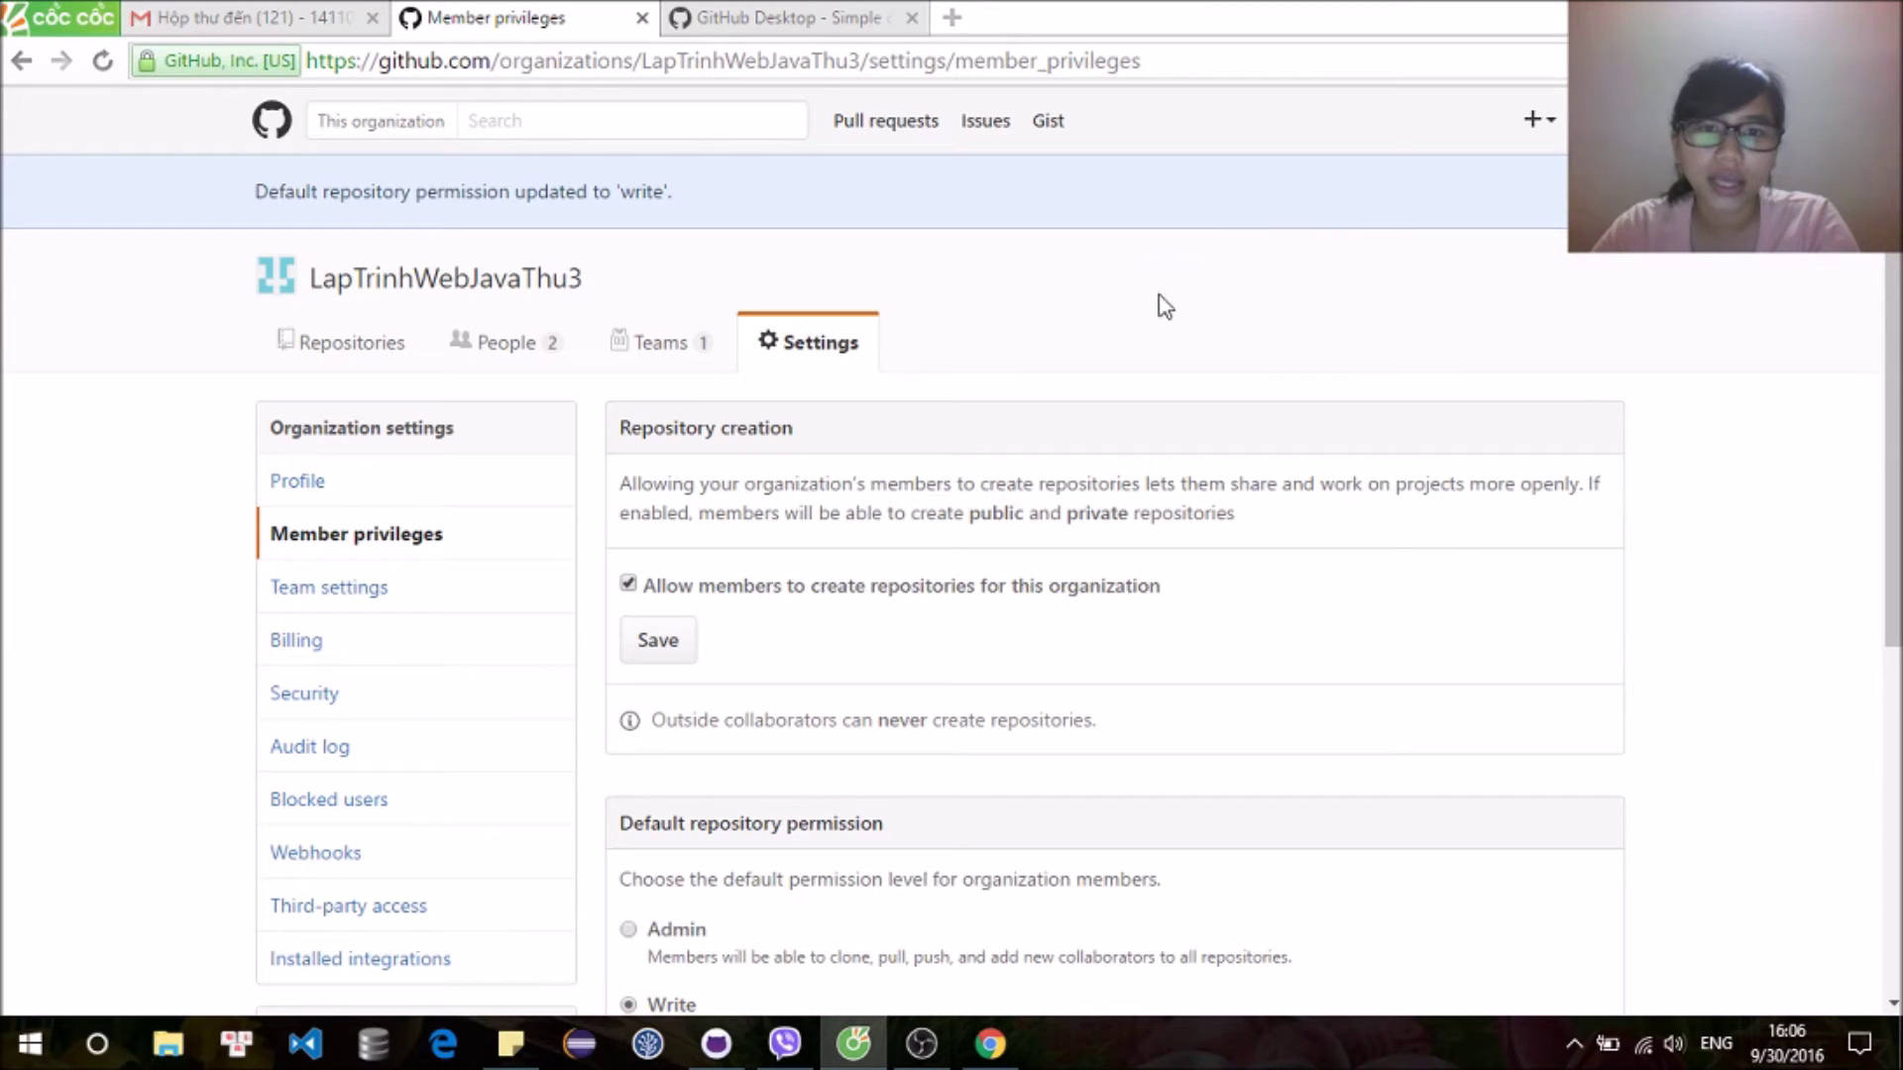
left_click(705, 1053)
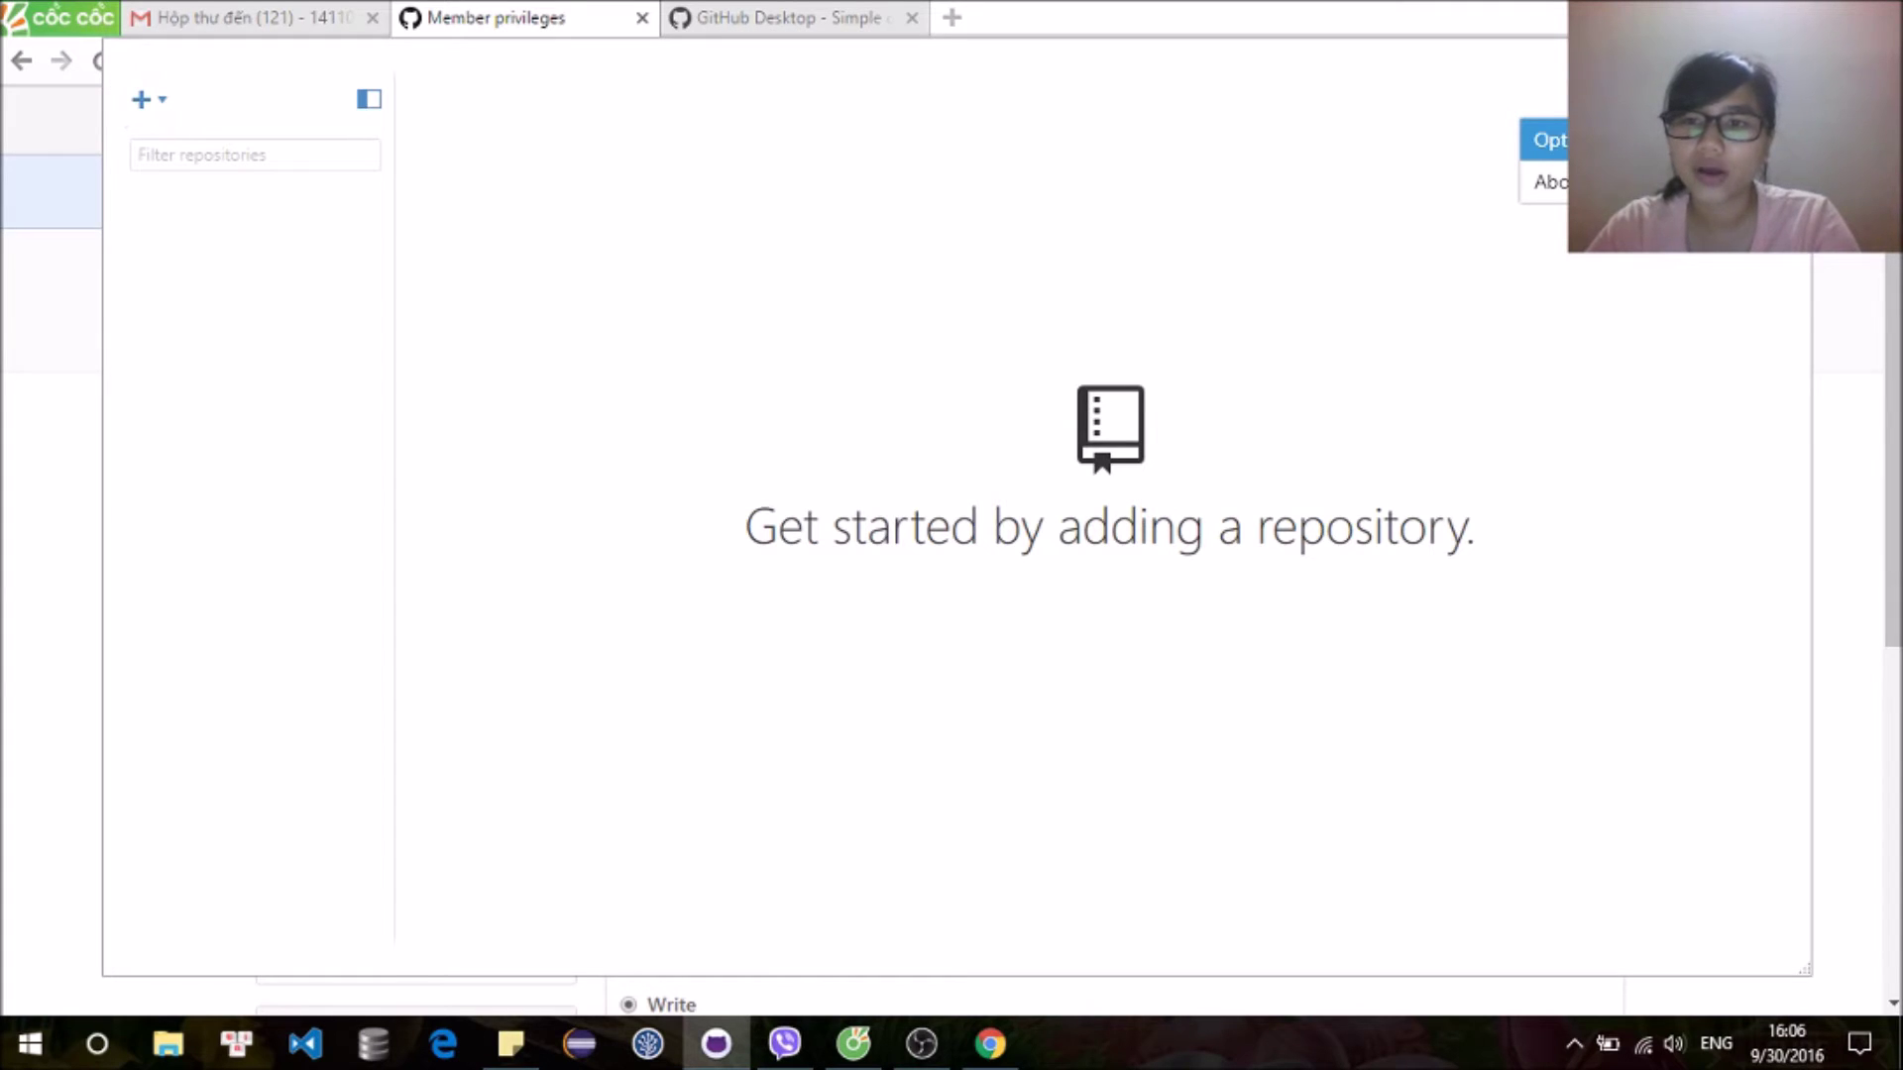
Step: Sign out of GitHub Desktop and sign in with the other GitHub account
left_click(1556, 140)
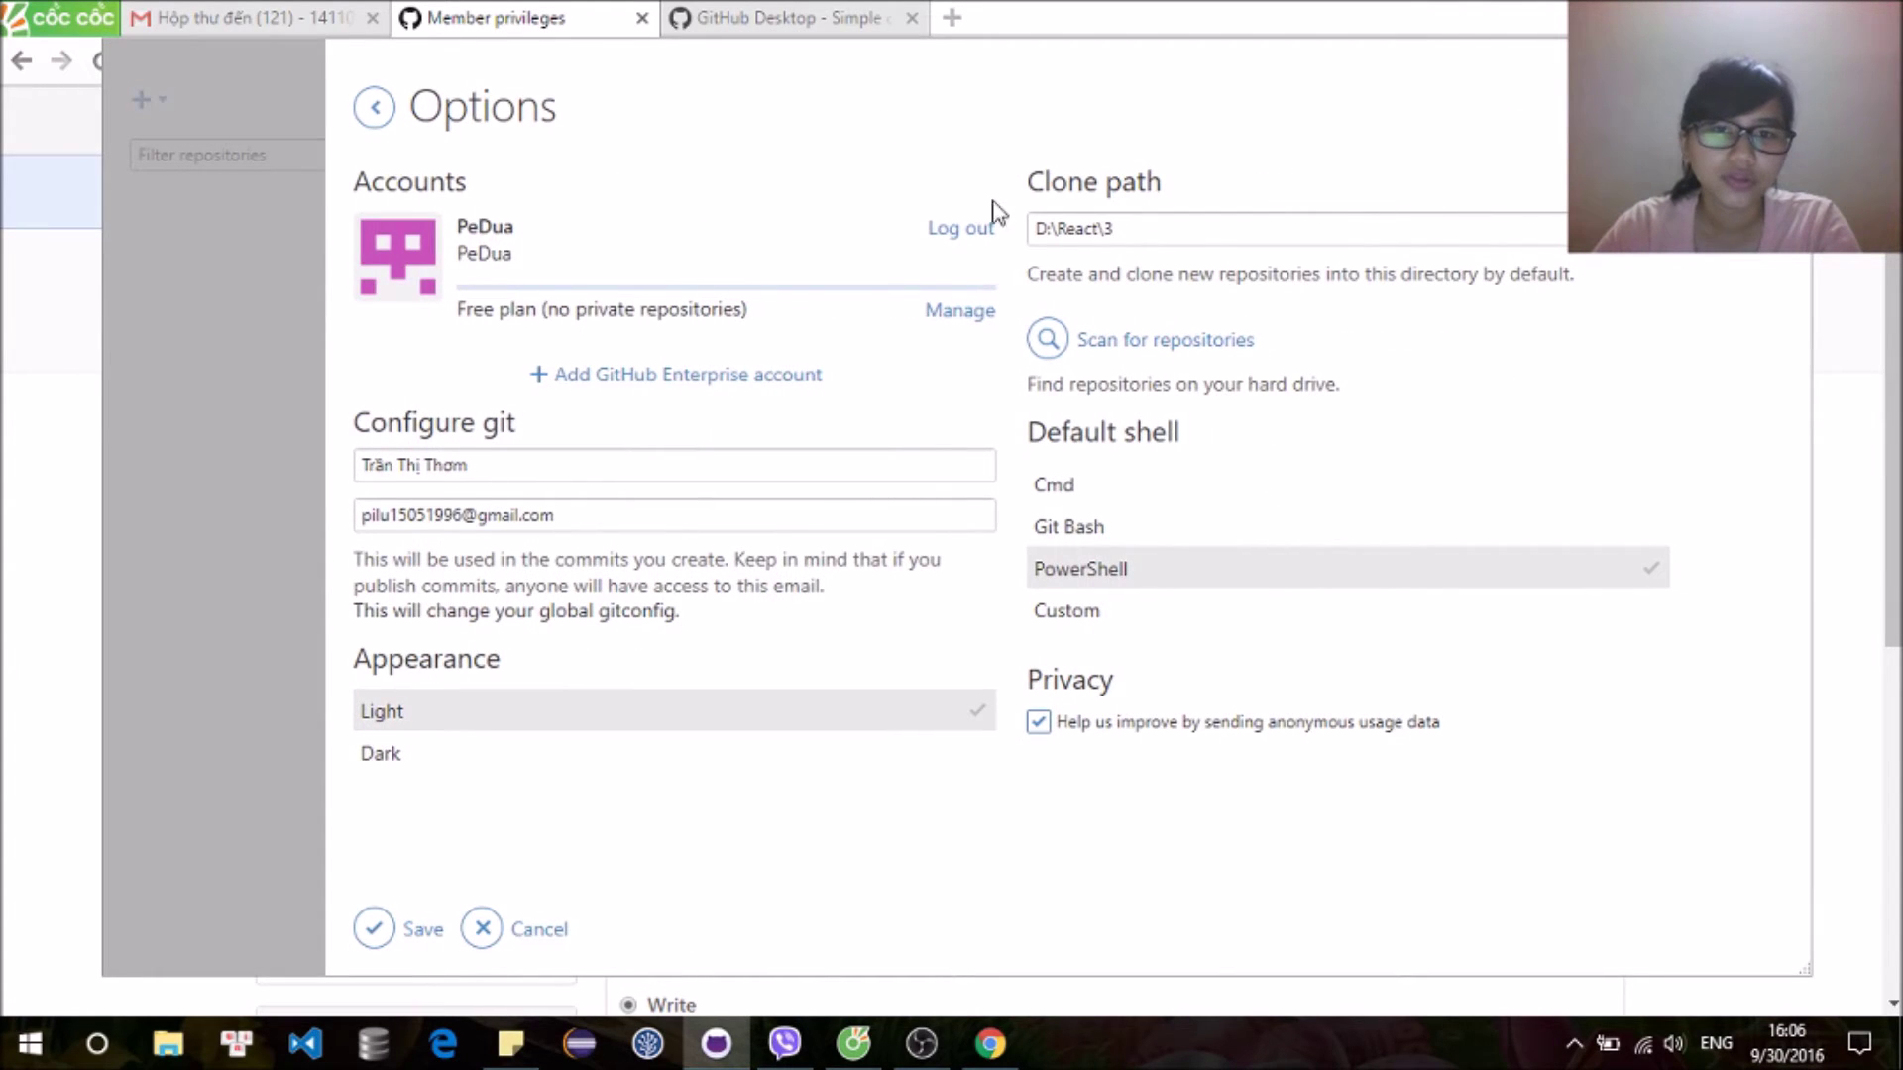
left_click(967, 230)
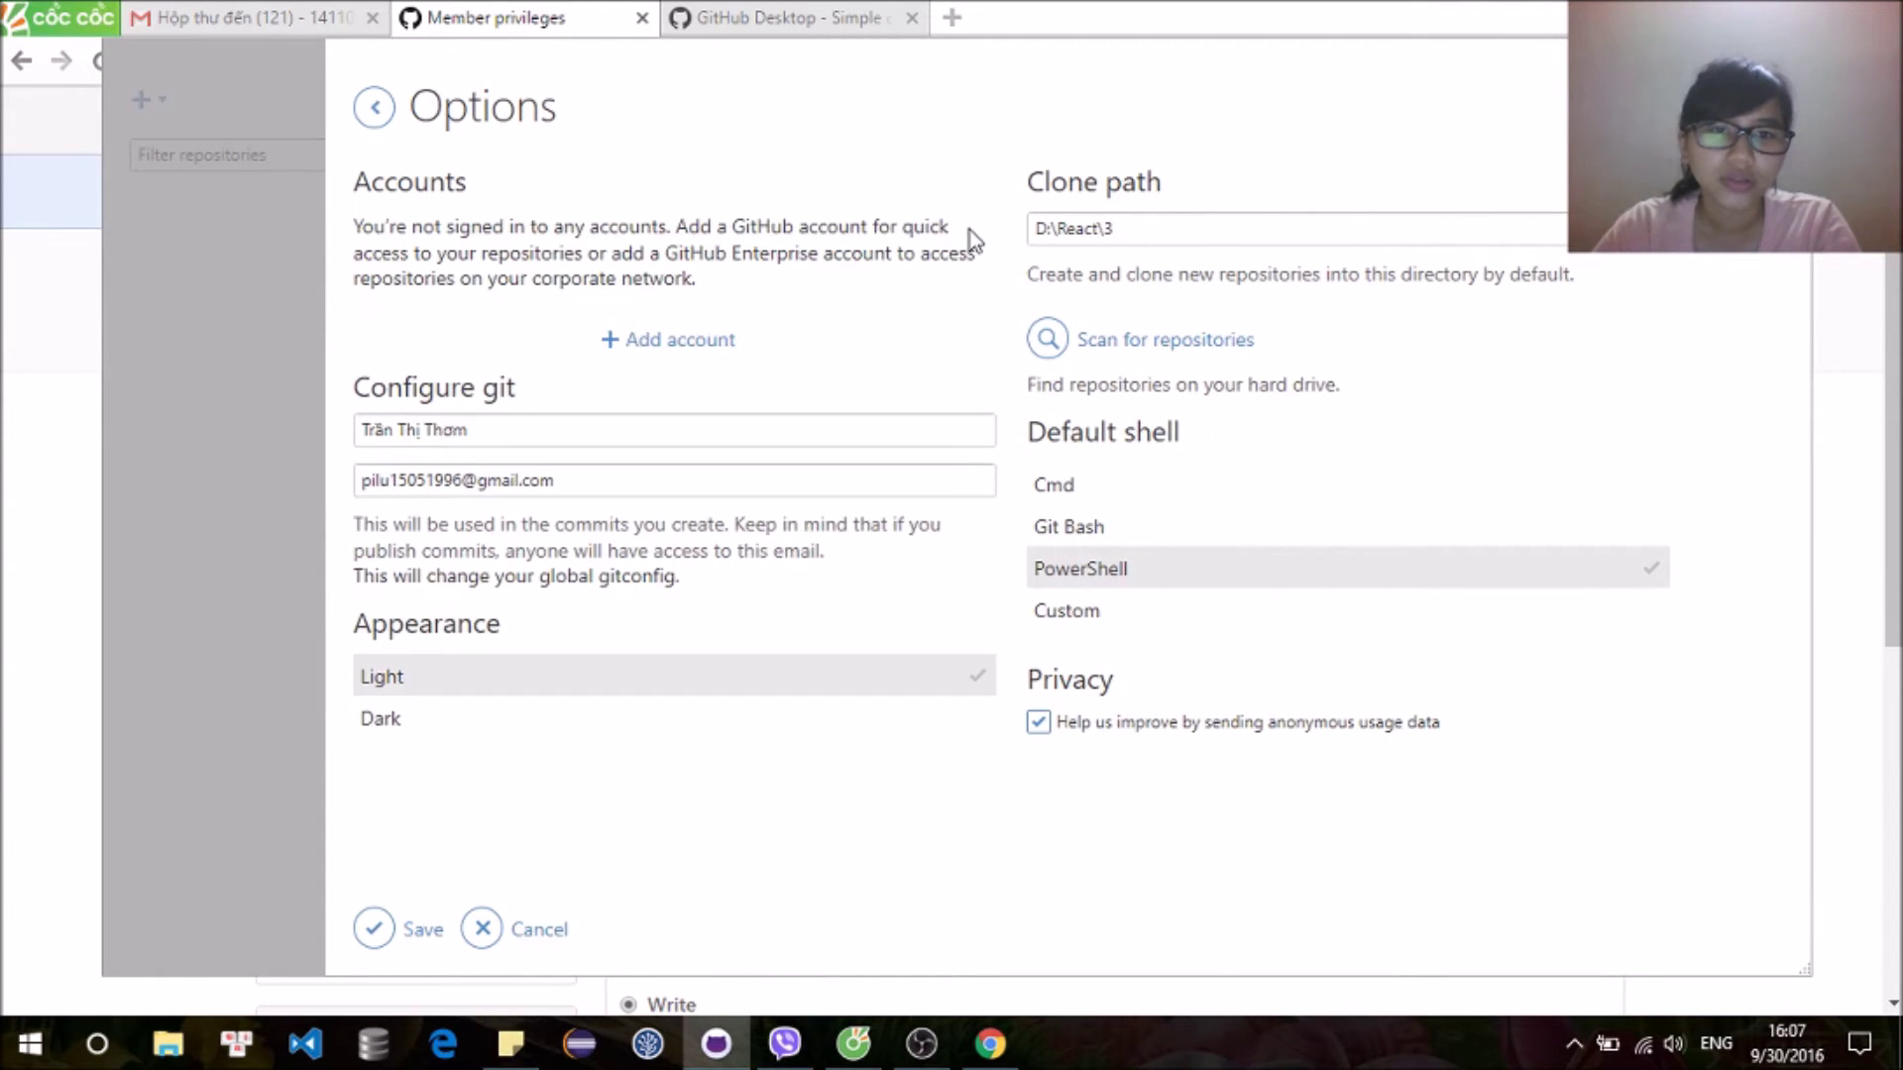
left_click(702, 339)
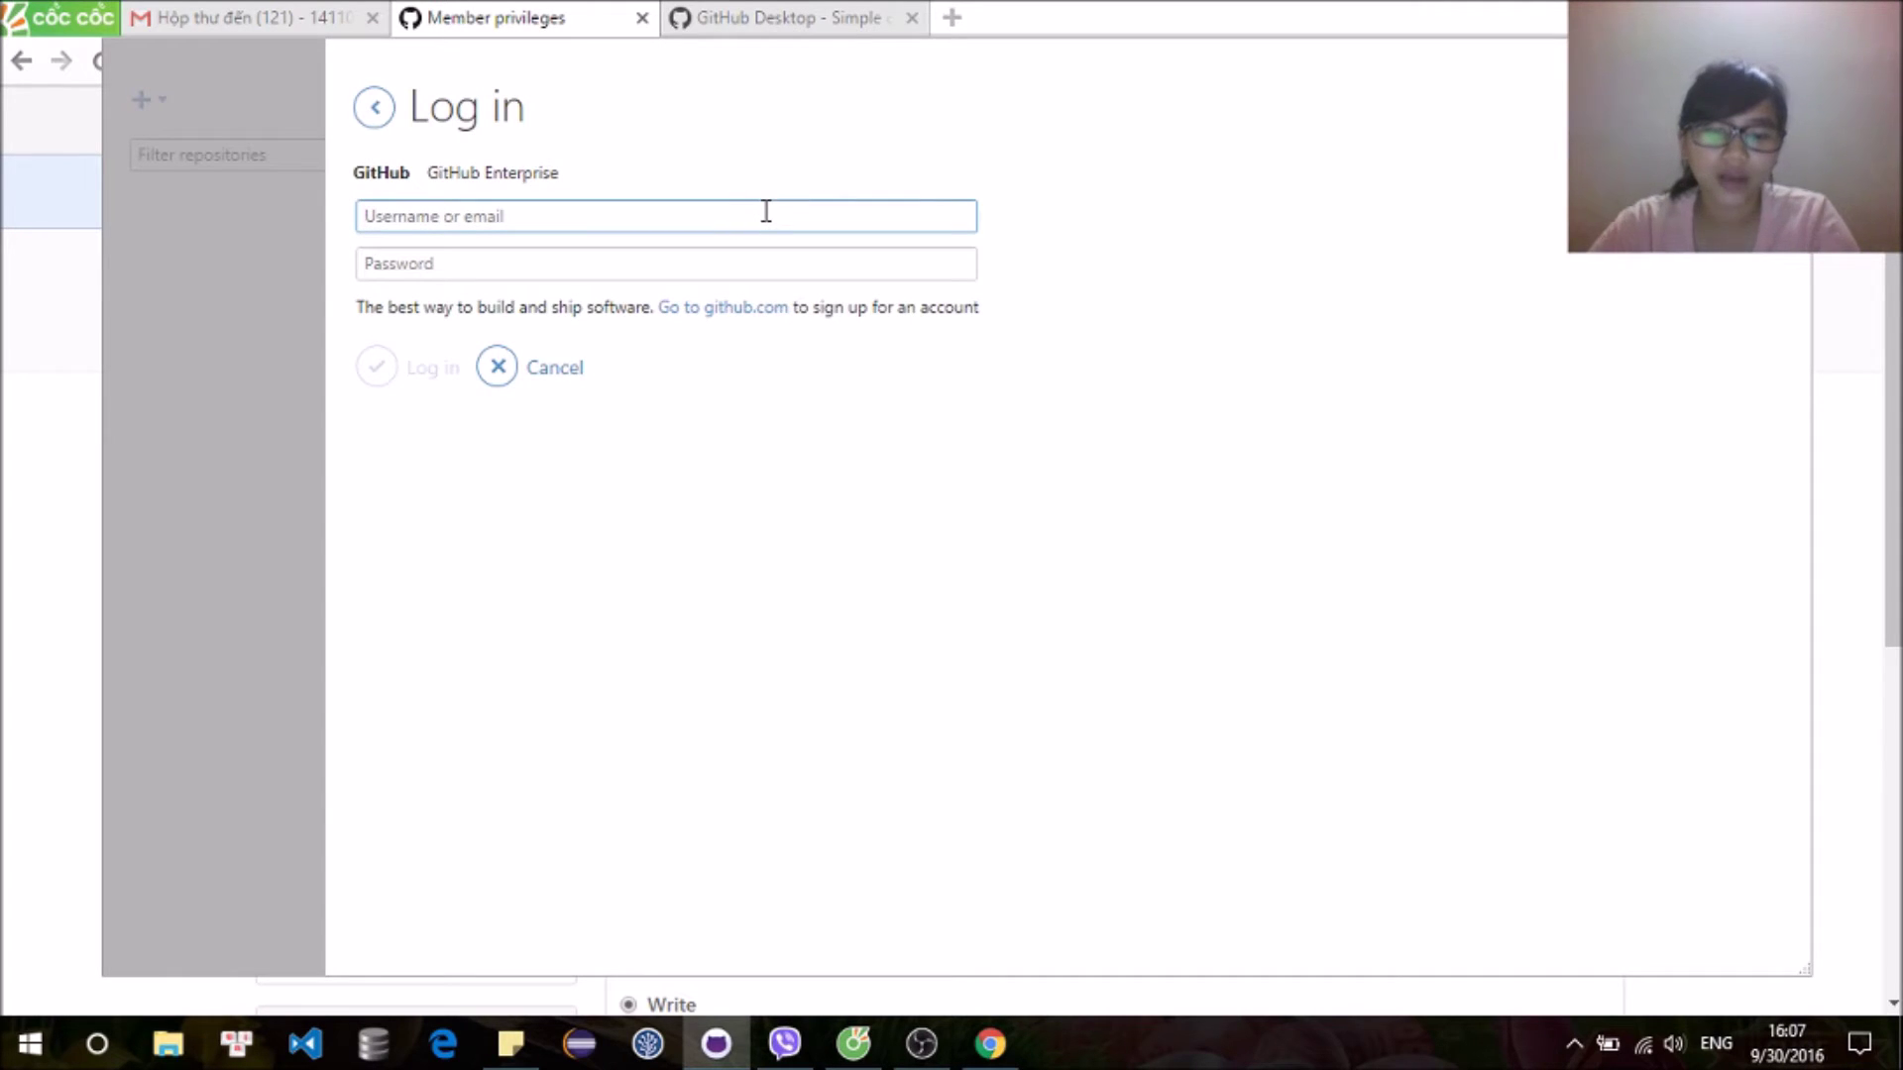
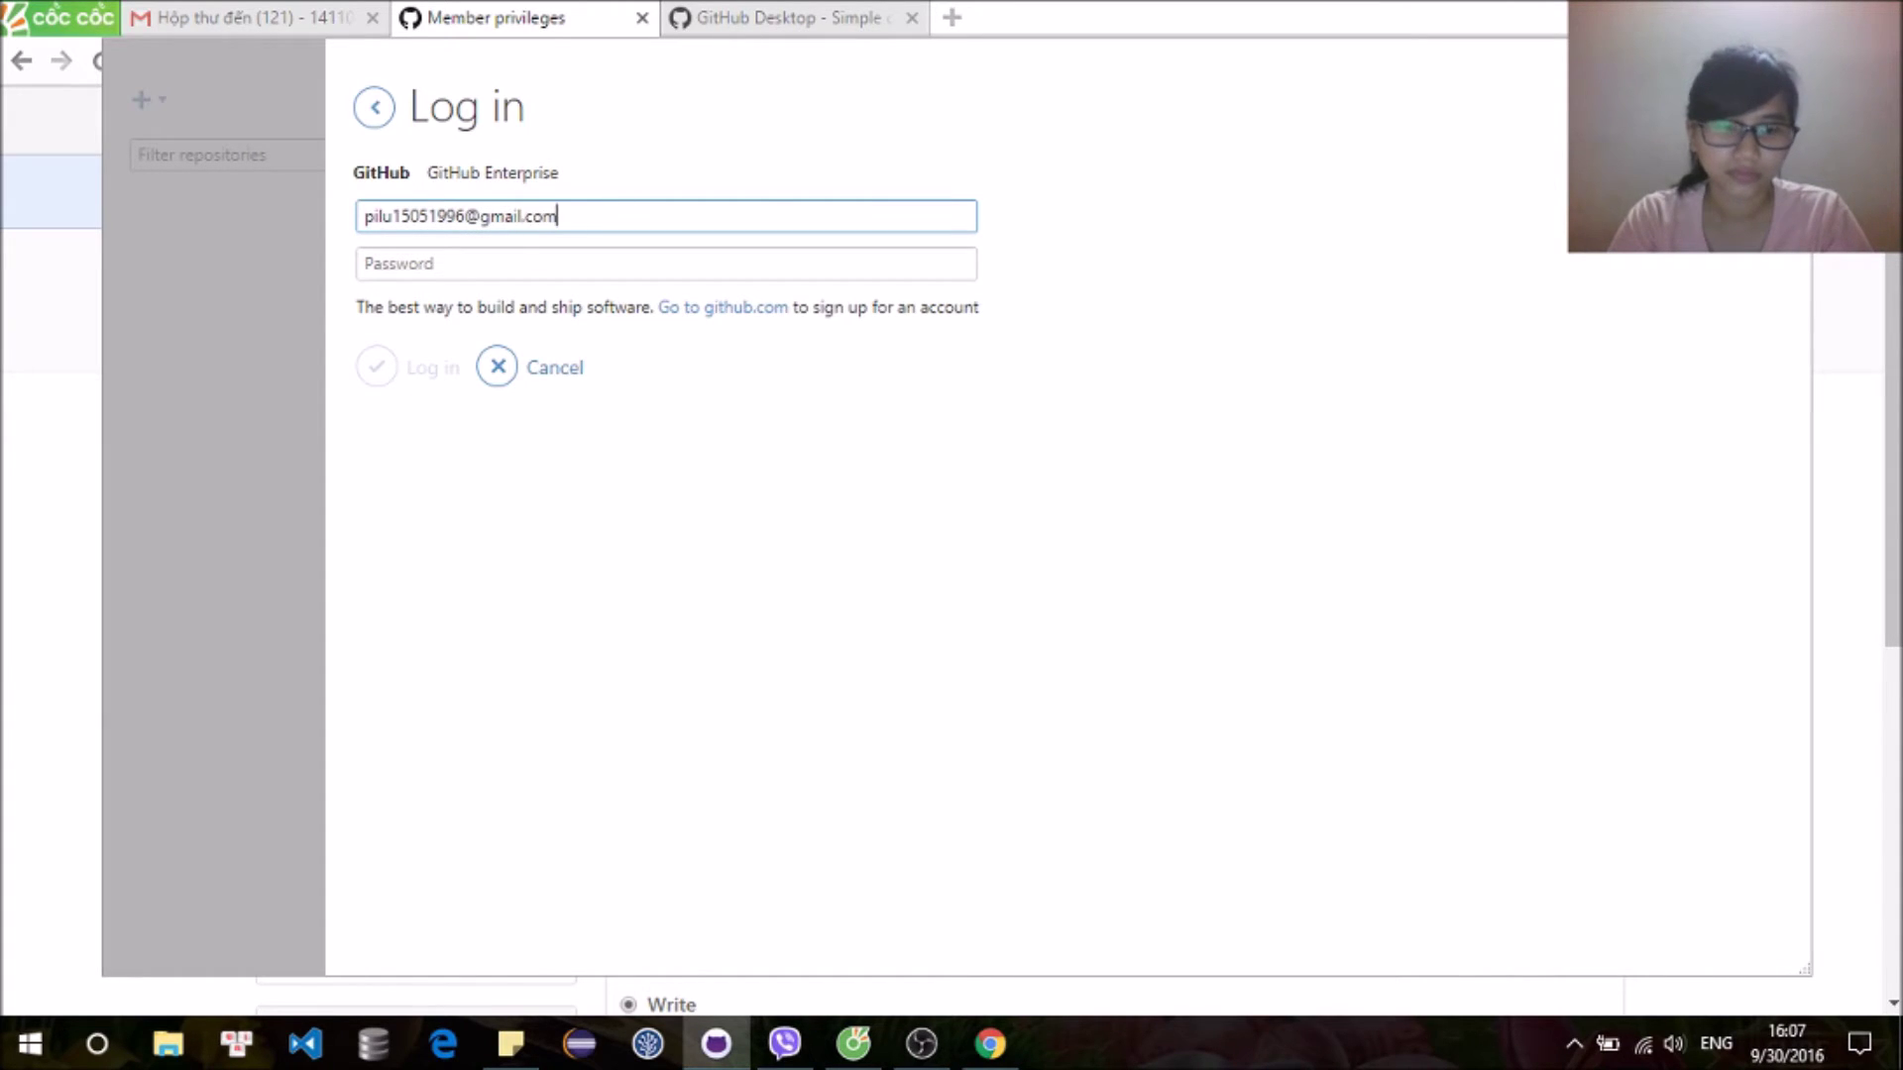
key("Tab")
type("••")
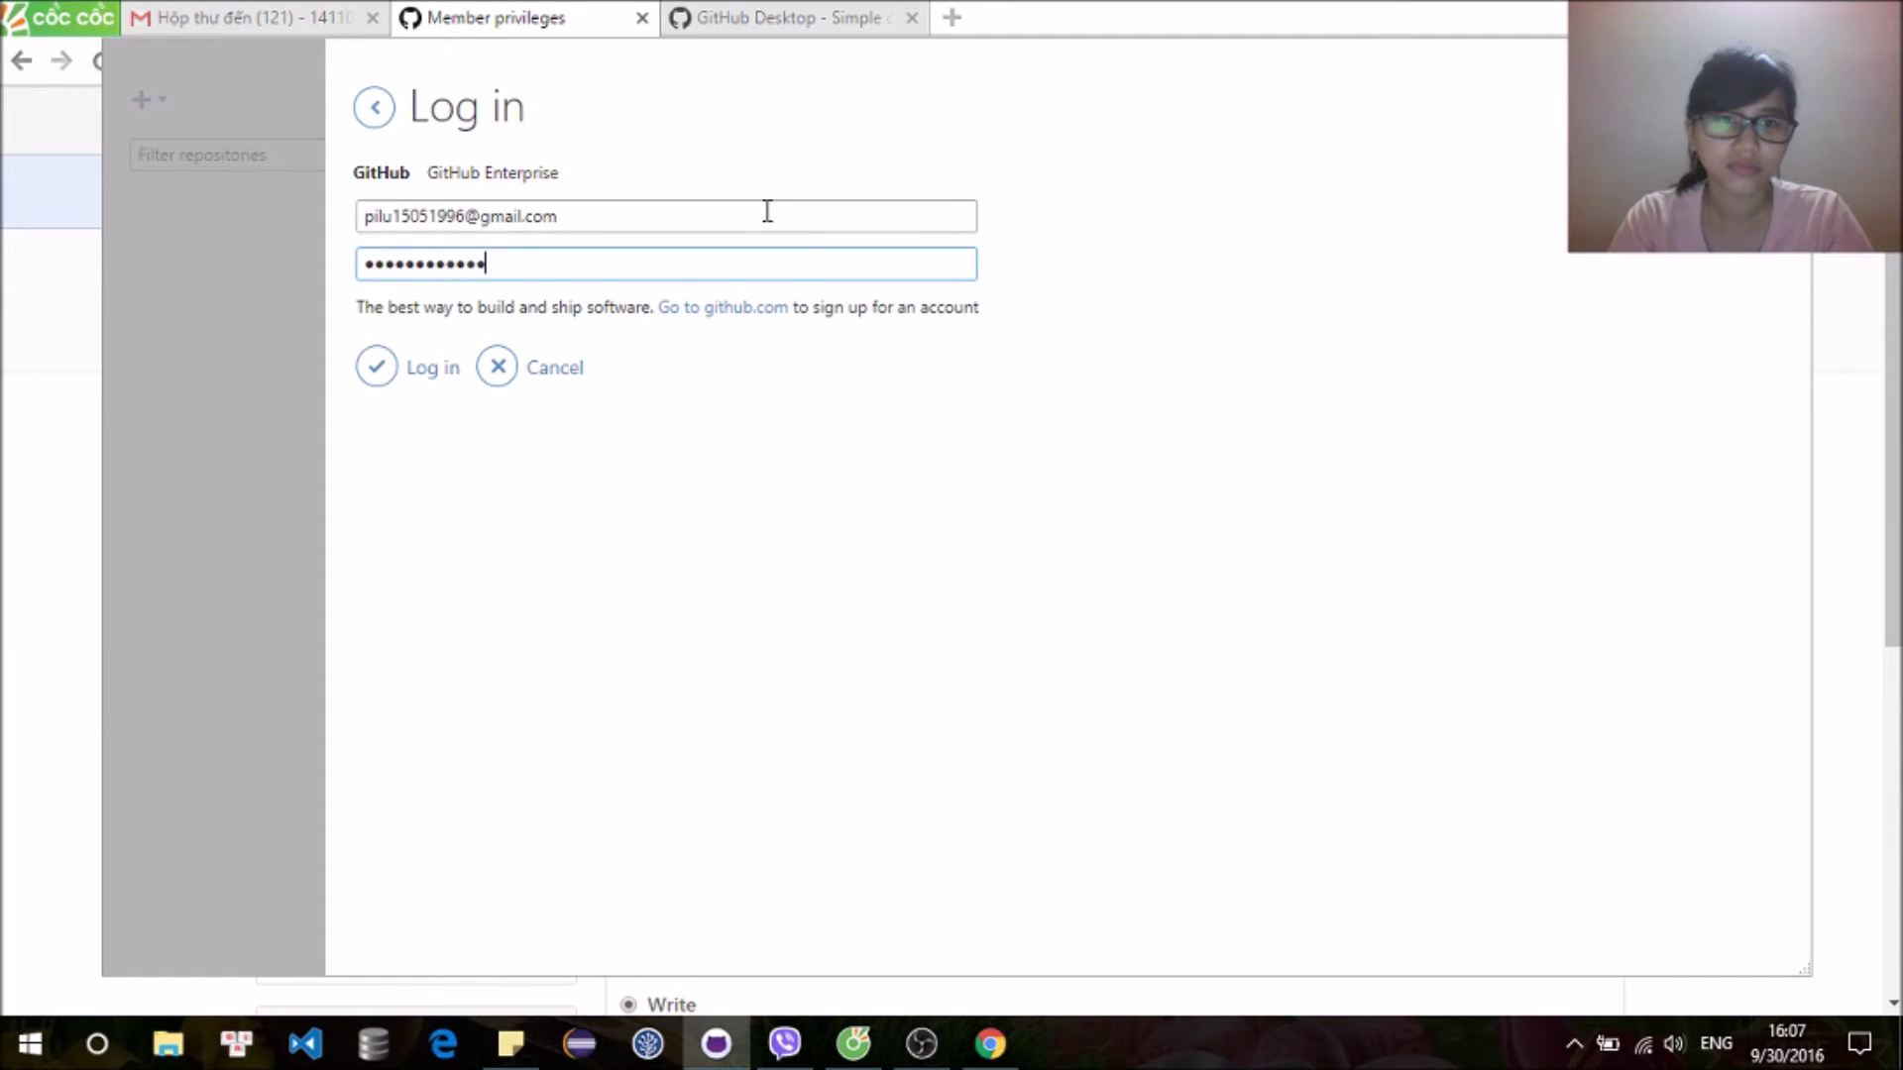
key("Return")
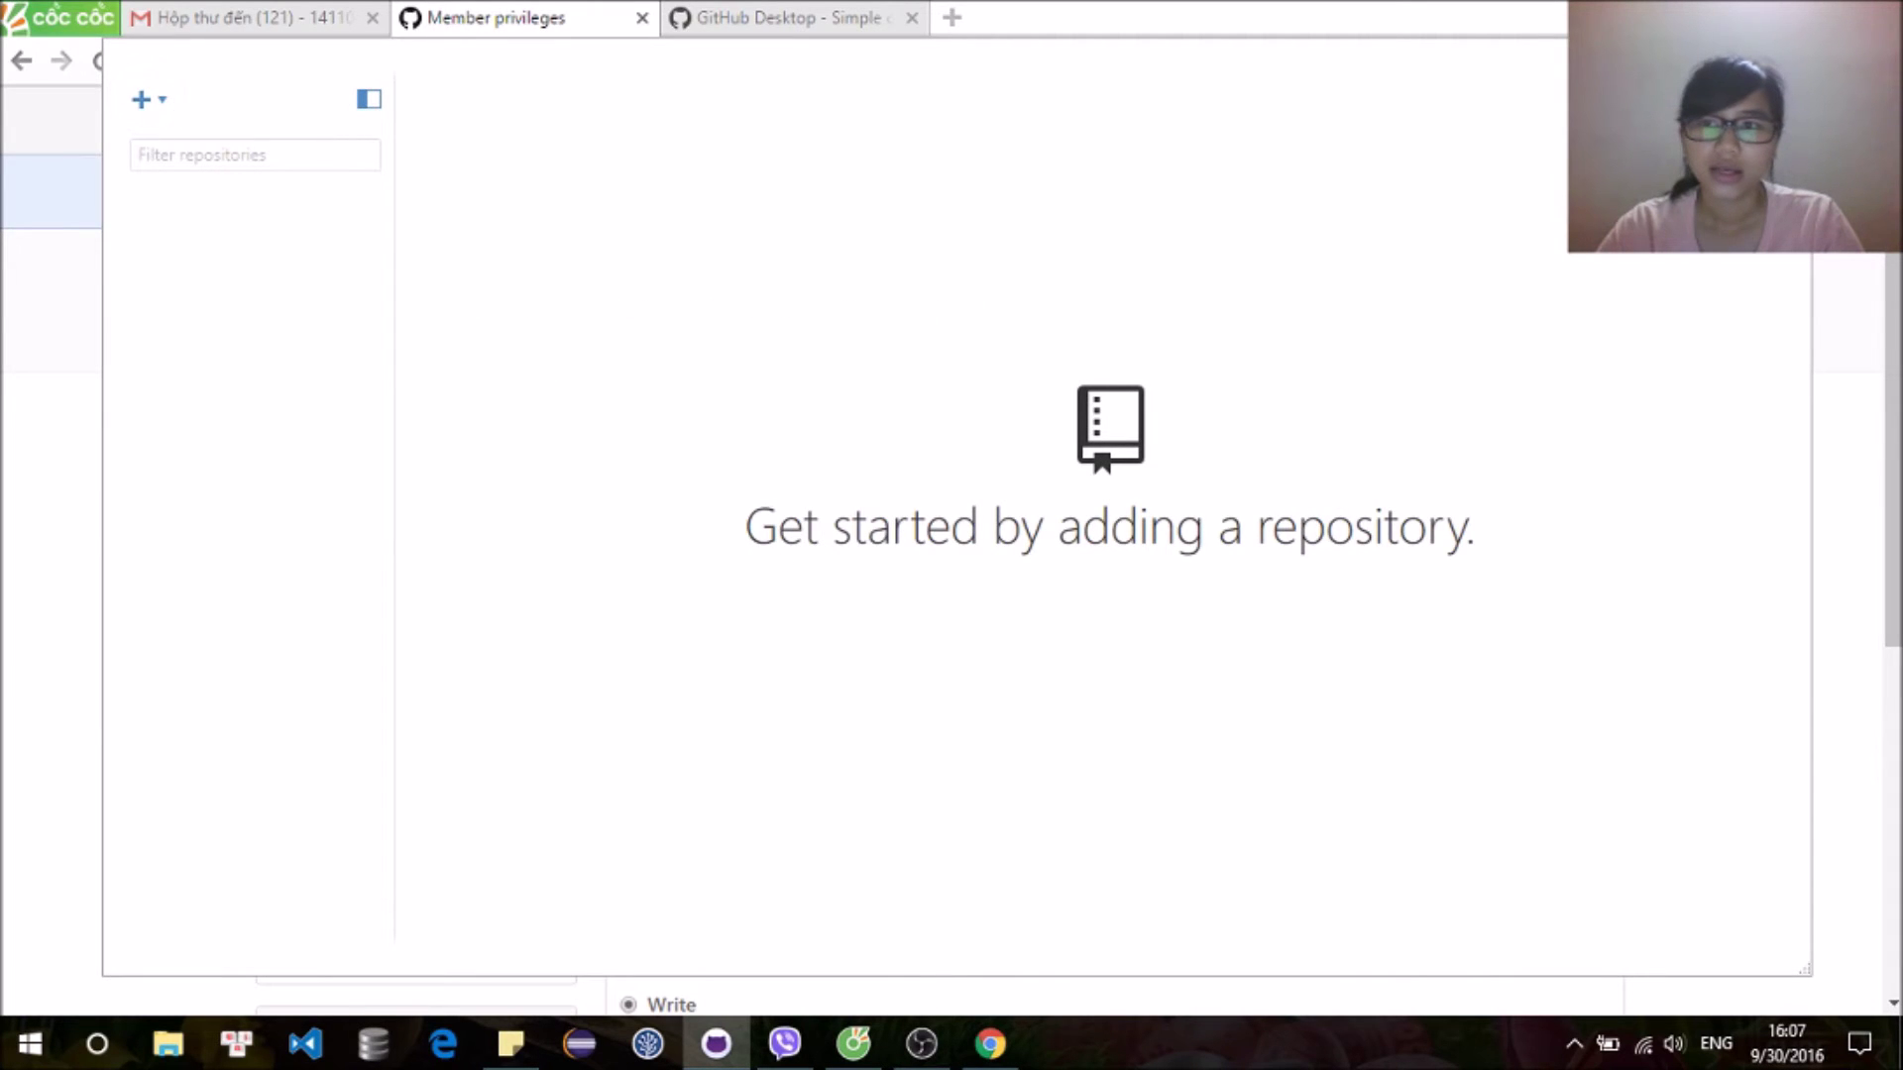
Step: Check the git user name and commit e-mail in Options and save them
left_click(1774, 99)
left_click(1543, 136)
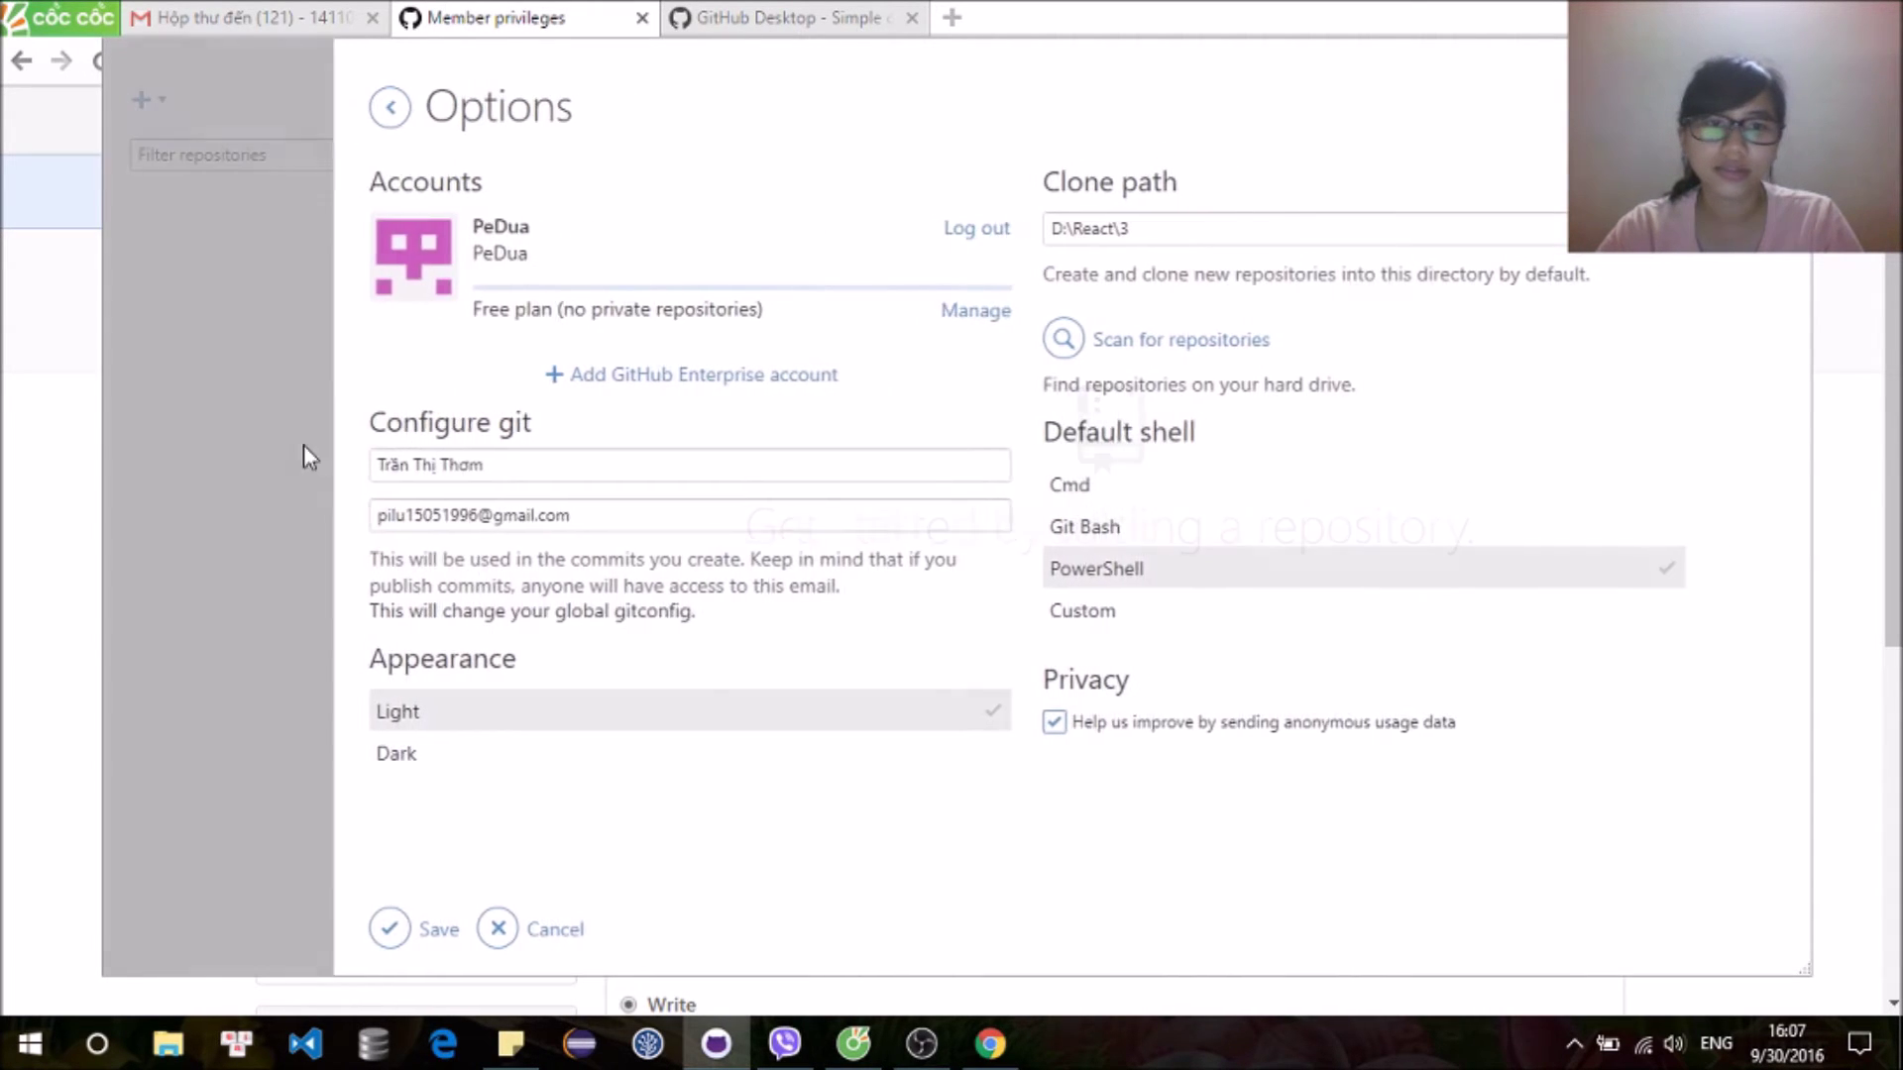
left_click(655, 454)
left_click(612, 514)
left_click(675, 475)
left_click(683, 521)
left_click(684, 461)
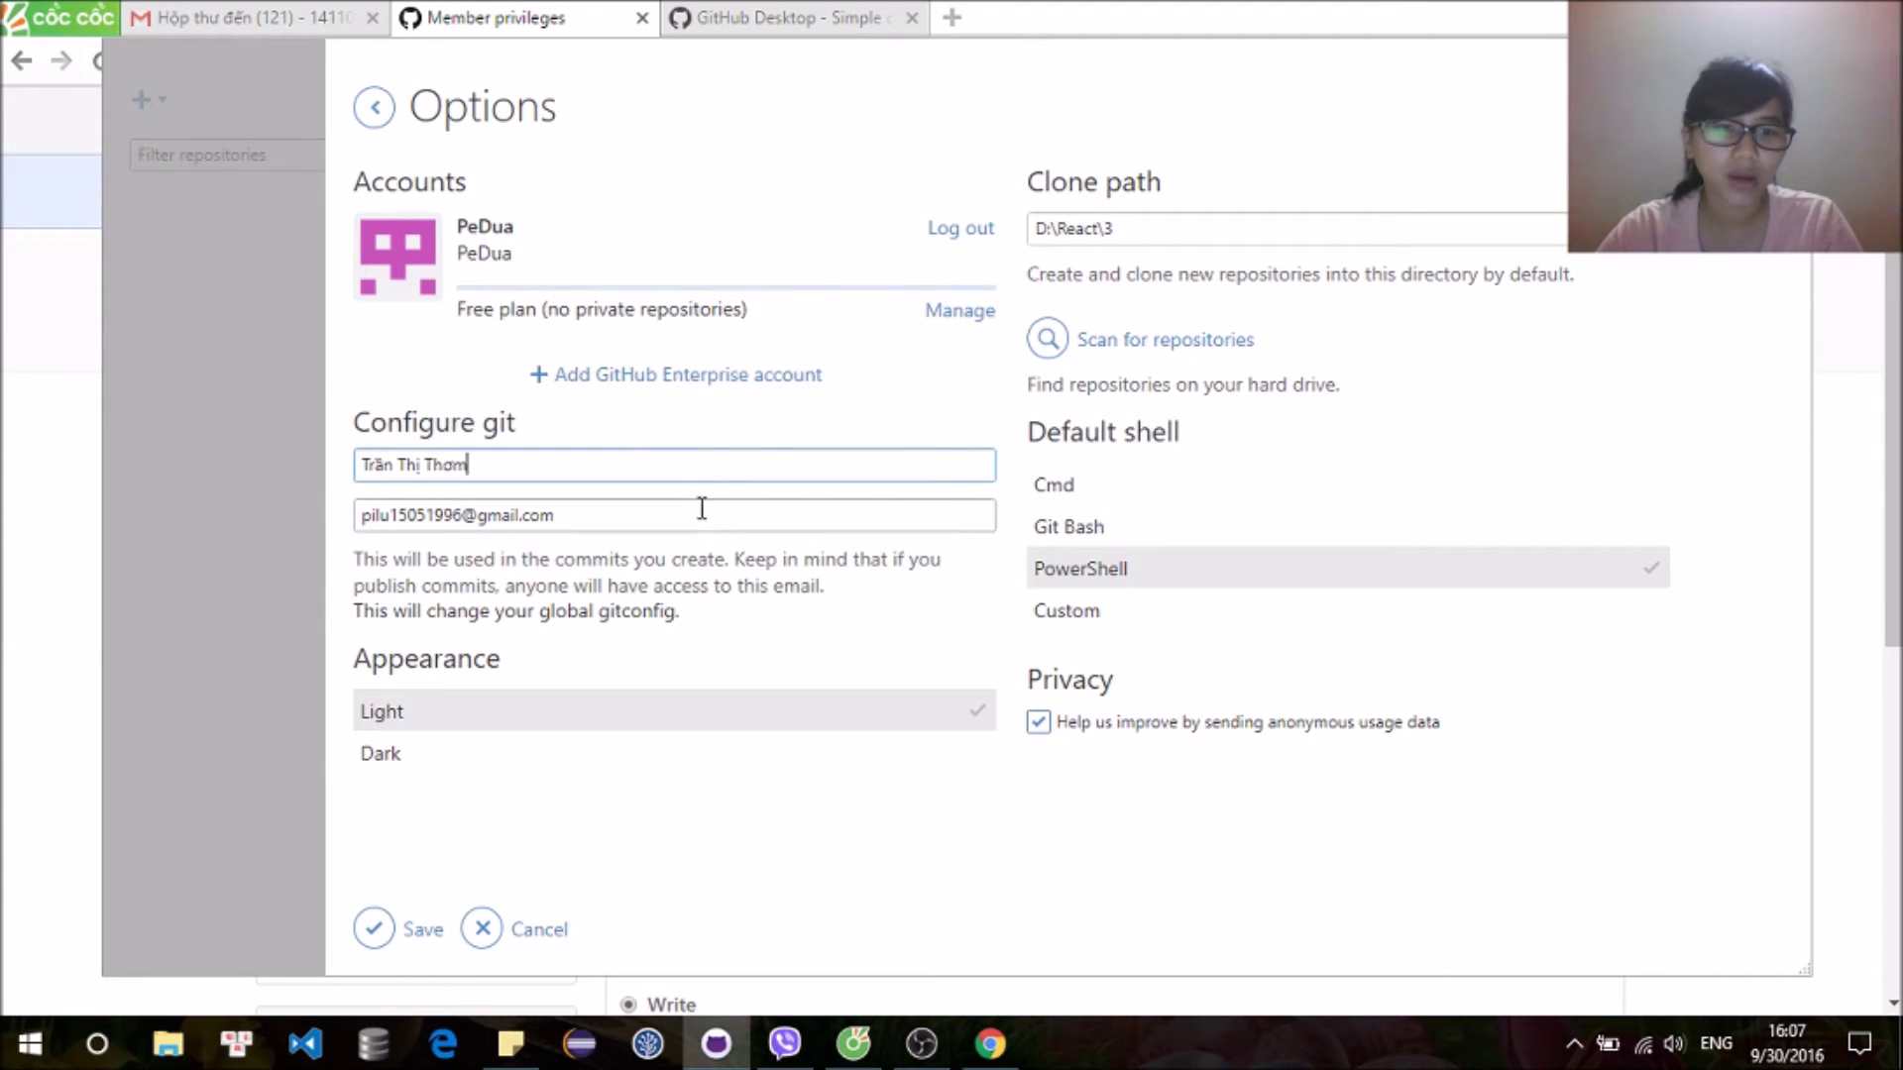
left_click(702, 522)
left_click(374, 936)
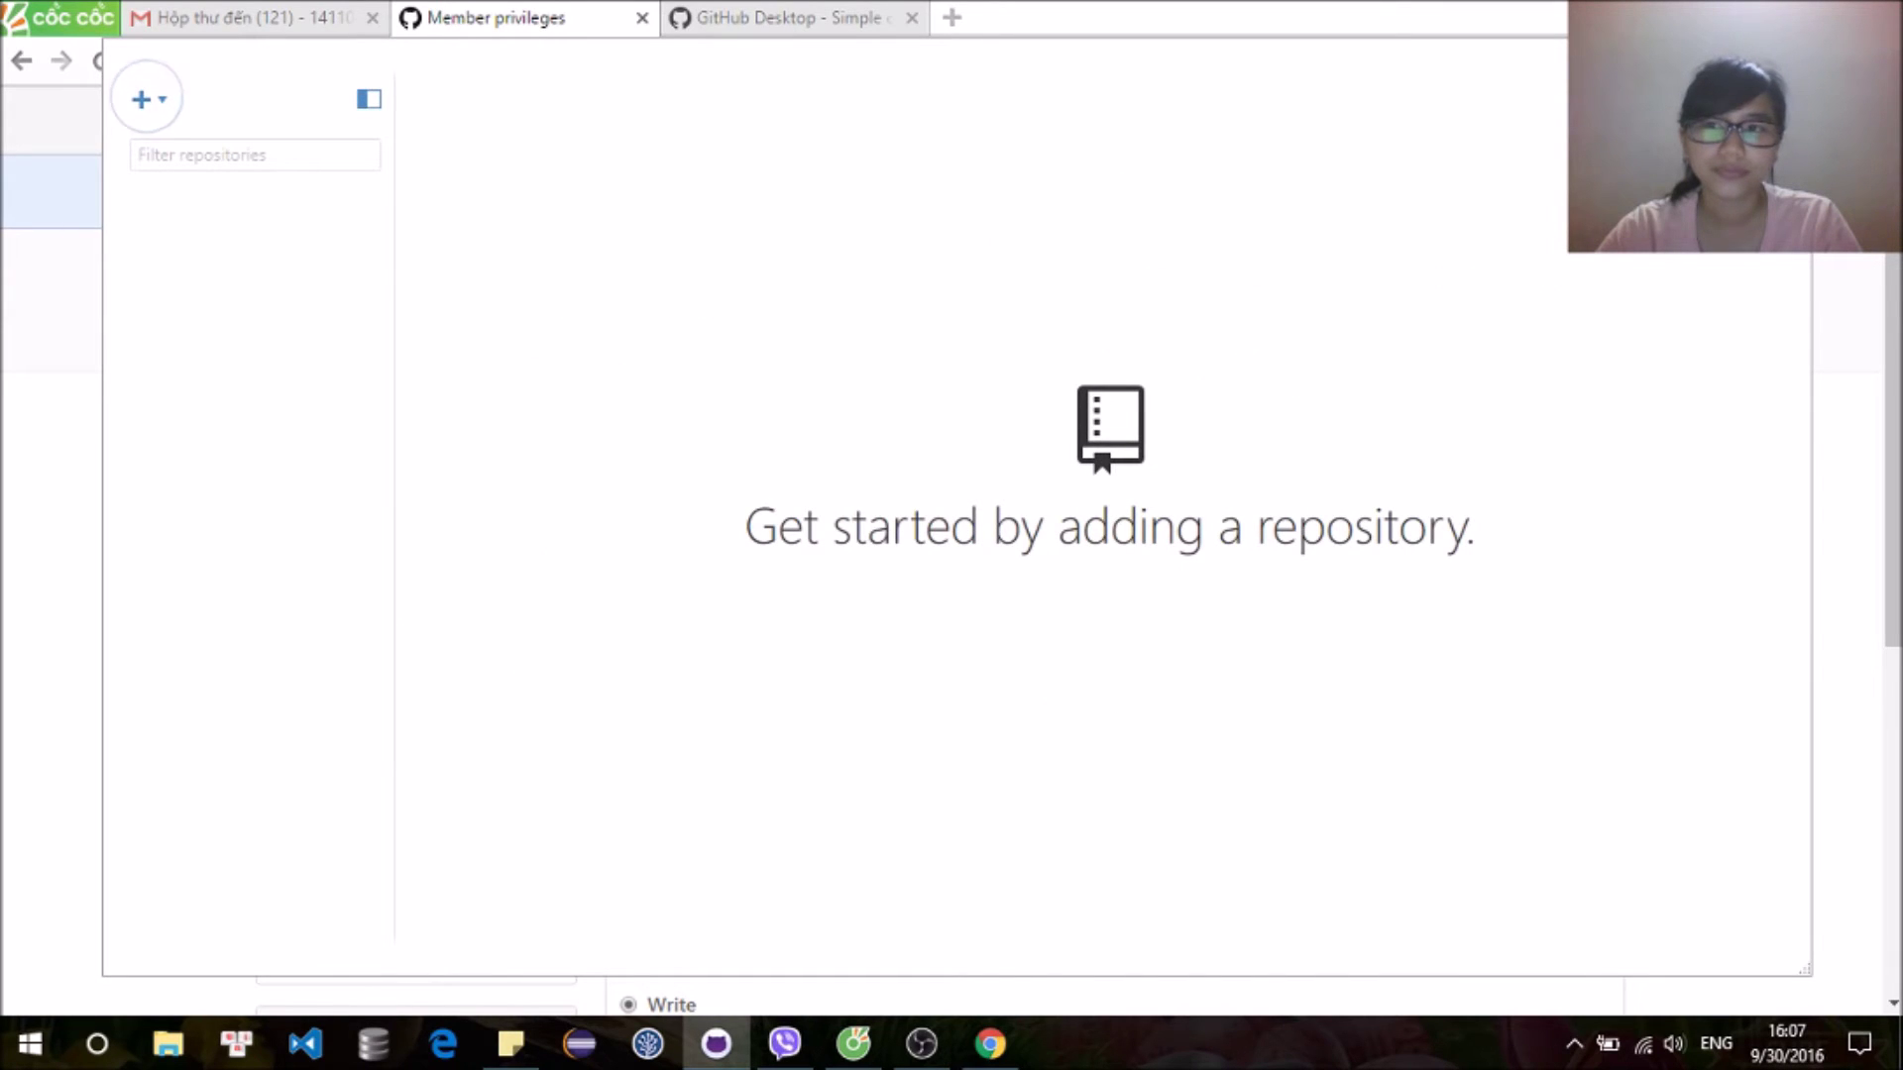
left_click(1779, 99)
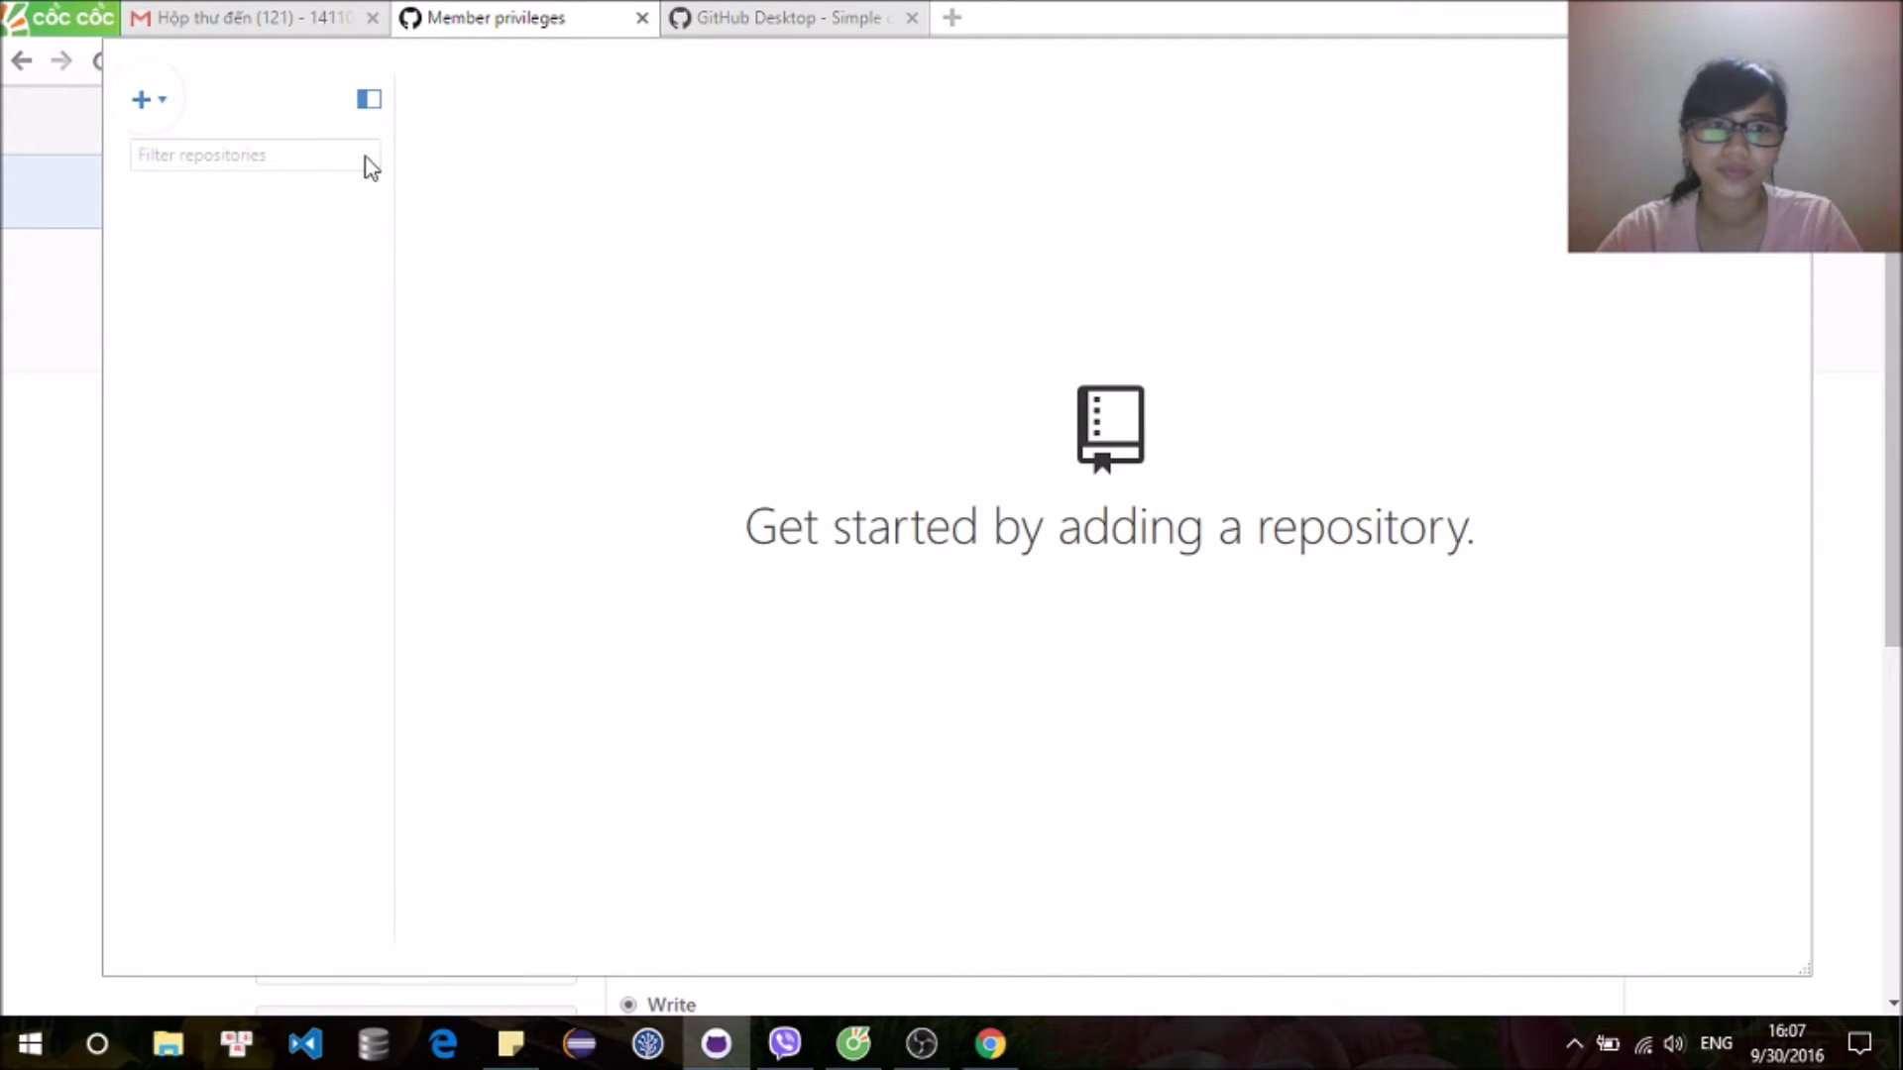
Step: In the Clone dialog, select DoanLapTrinhWebNhom14 under LapTrinhWebJavaThu3 and start cloning it
left_click(144, 103)
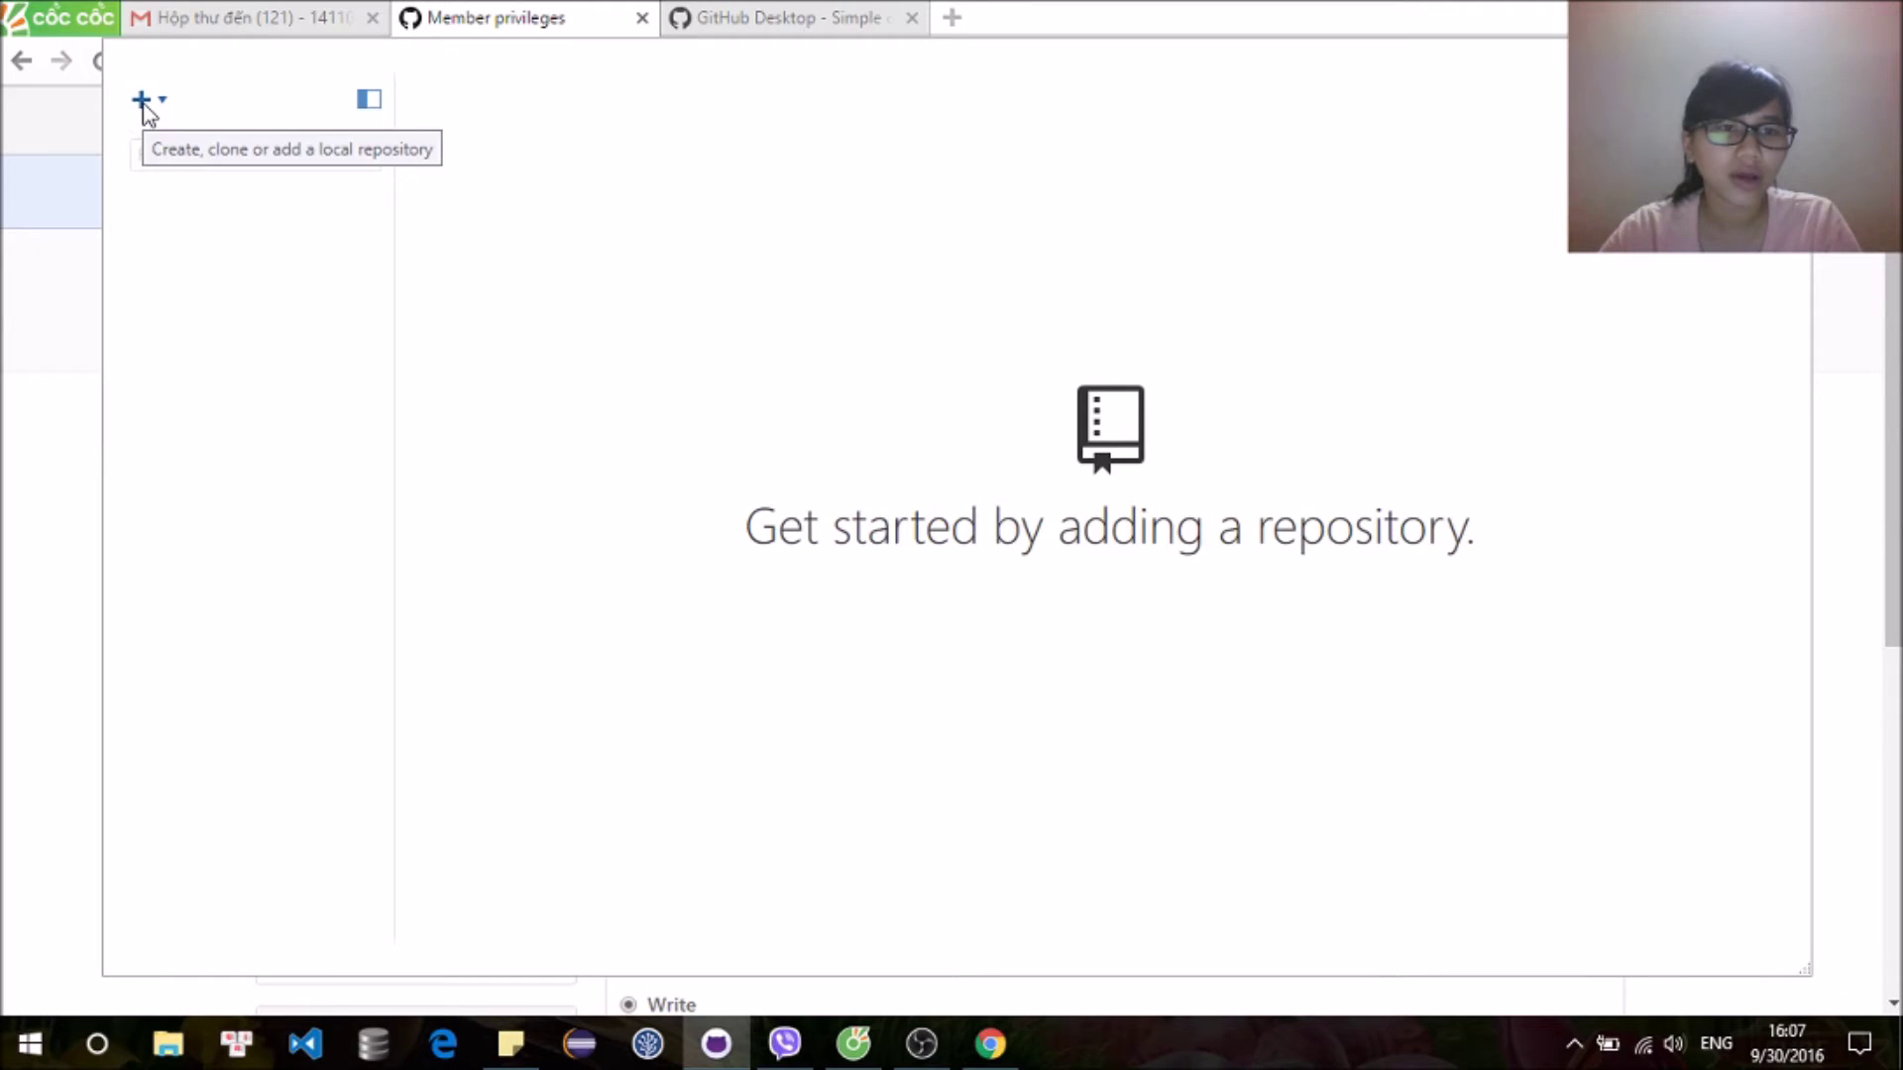
left_click(143, 103)
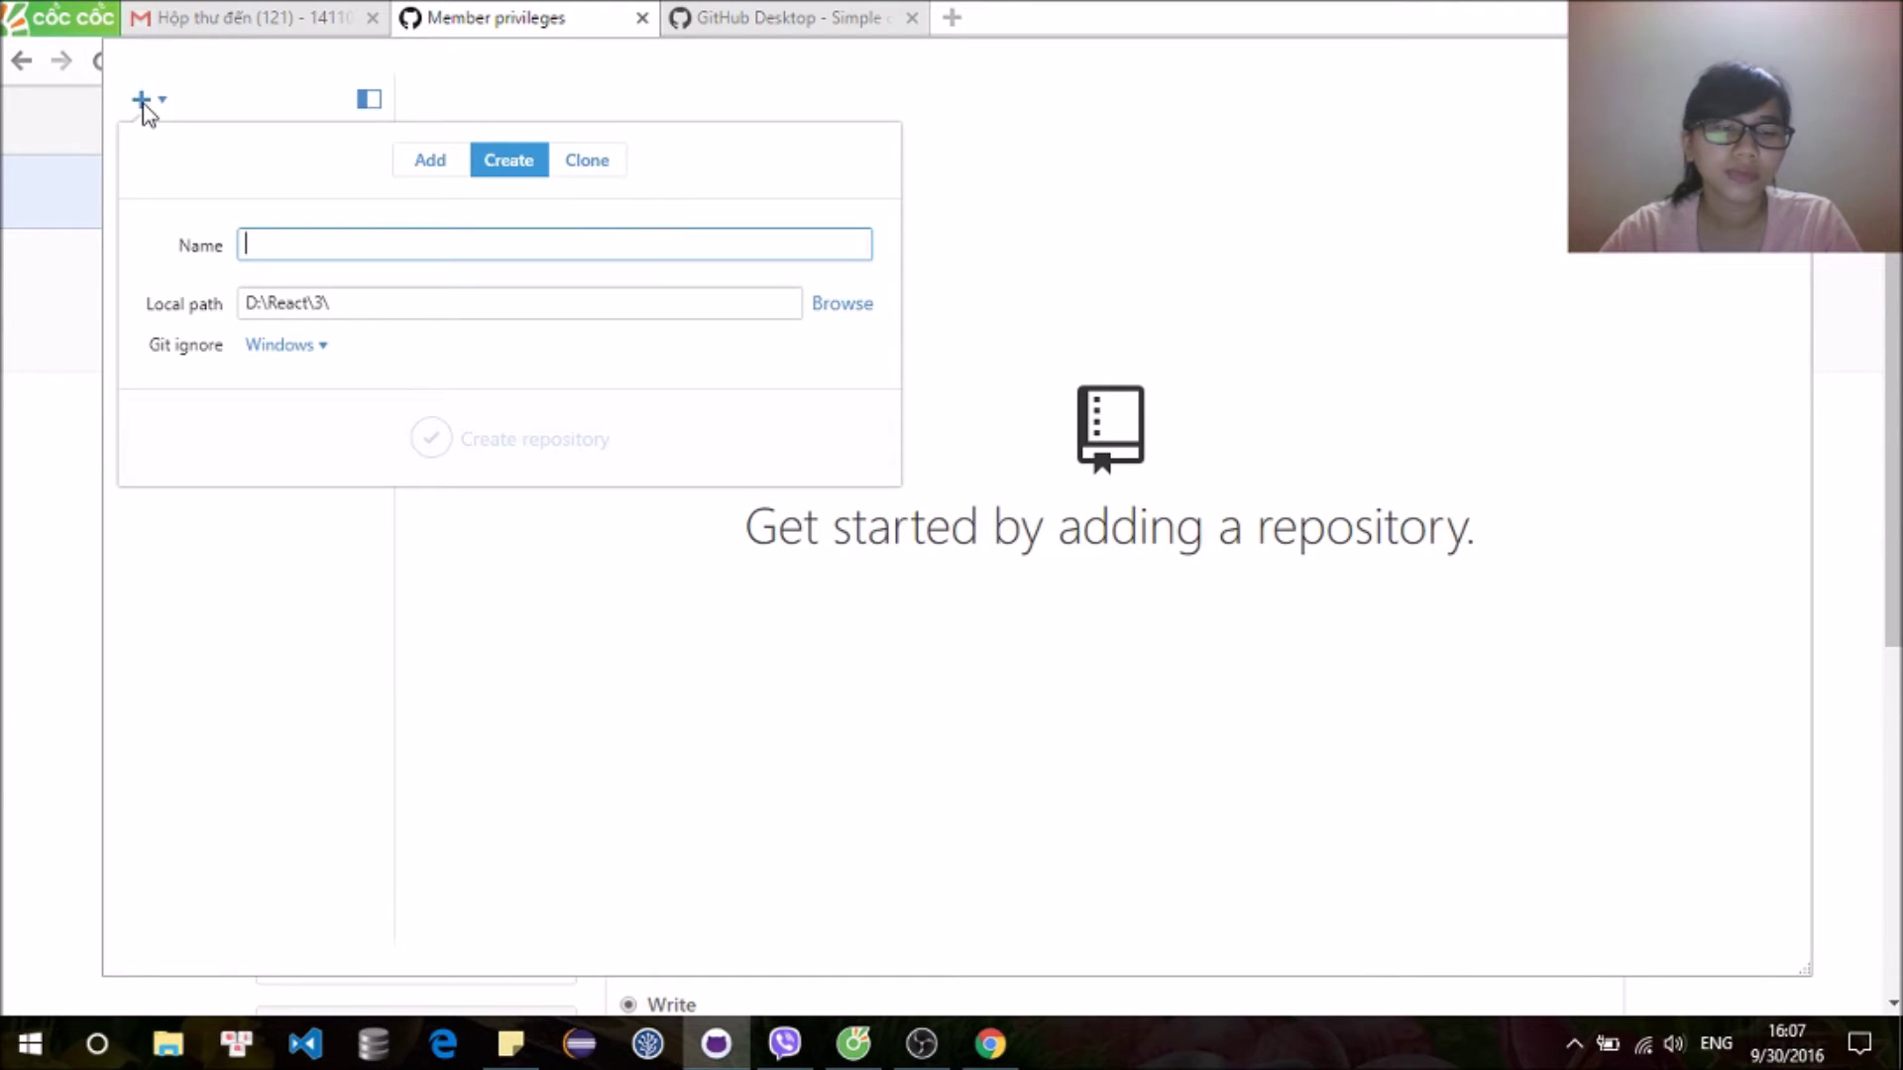
left_click(594, 162)
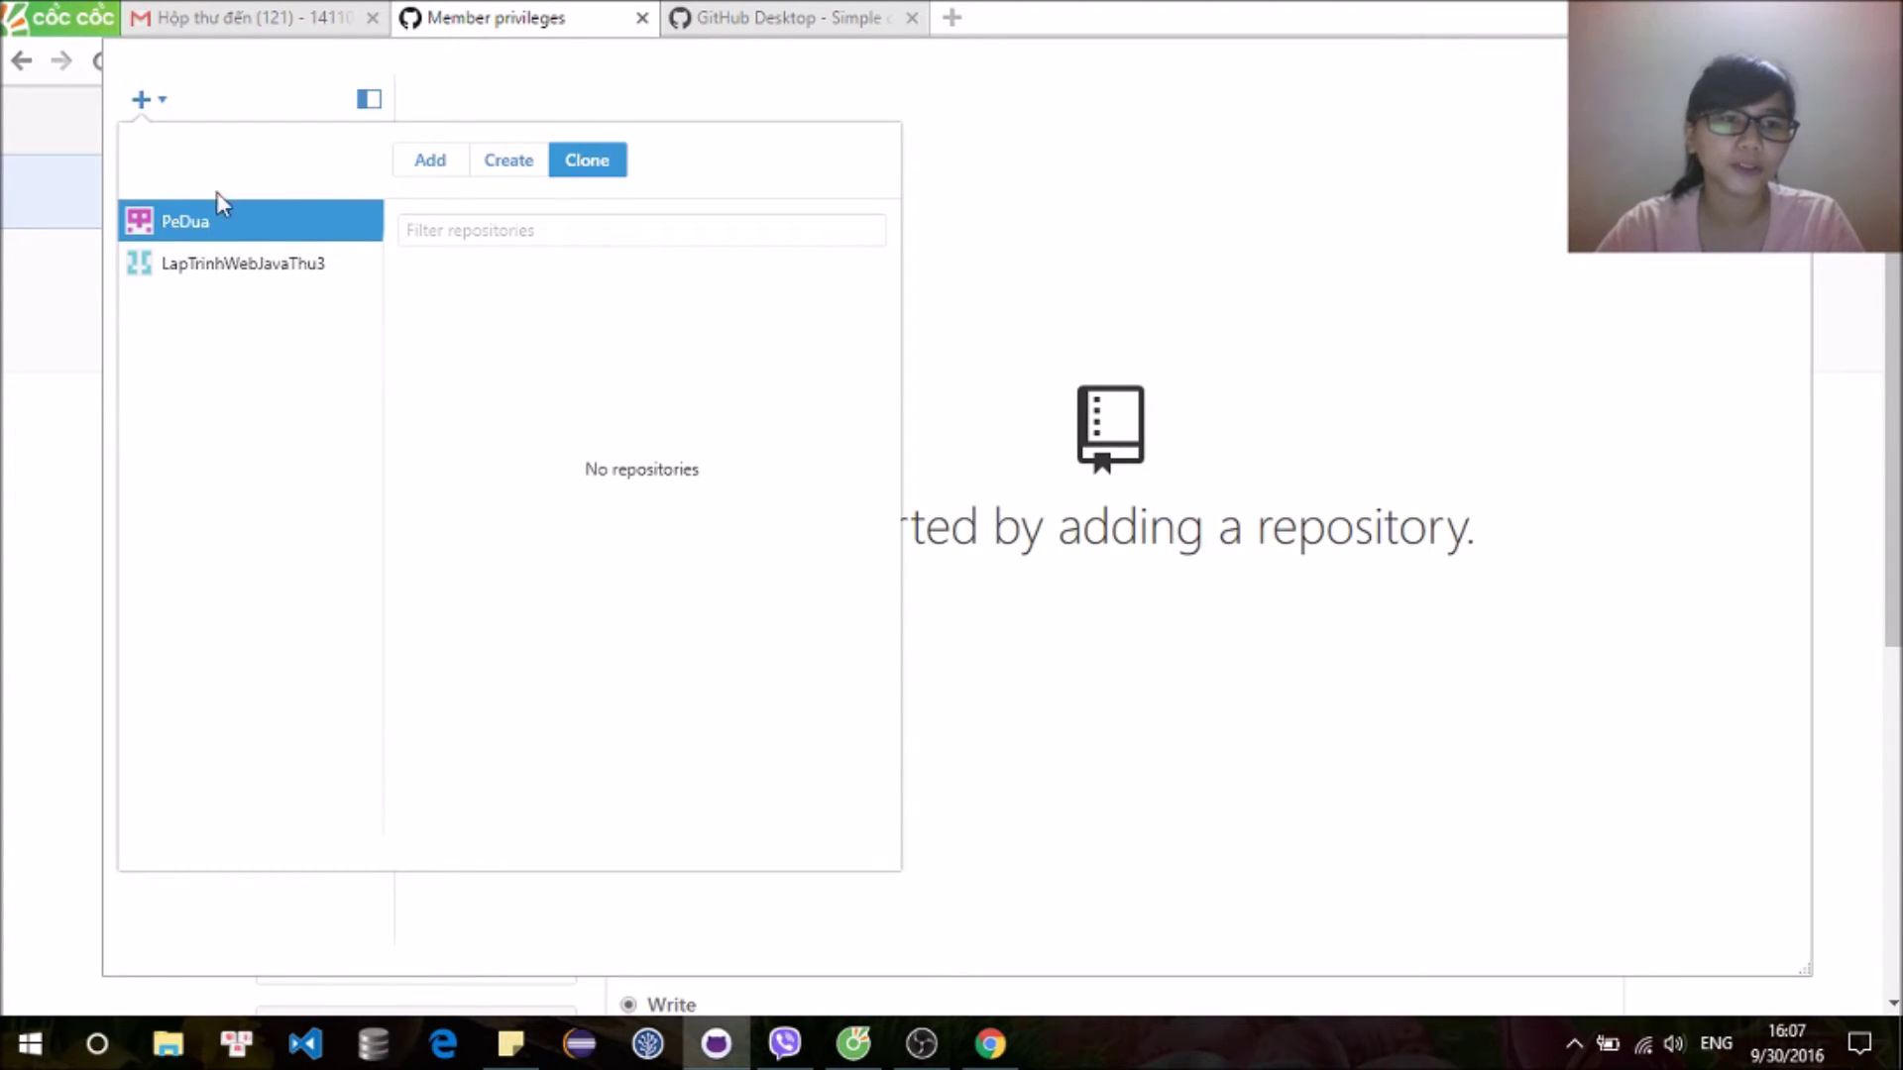
left_click(257, 270)
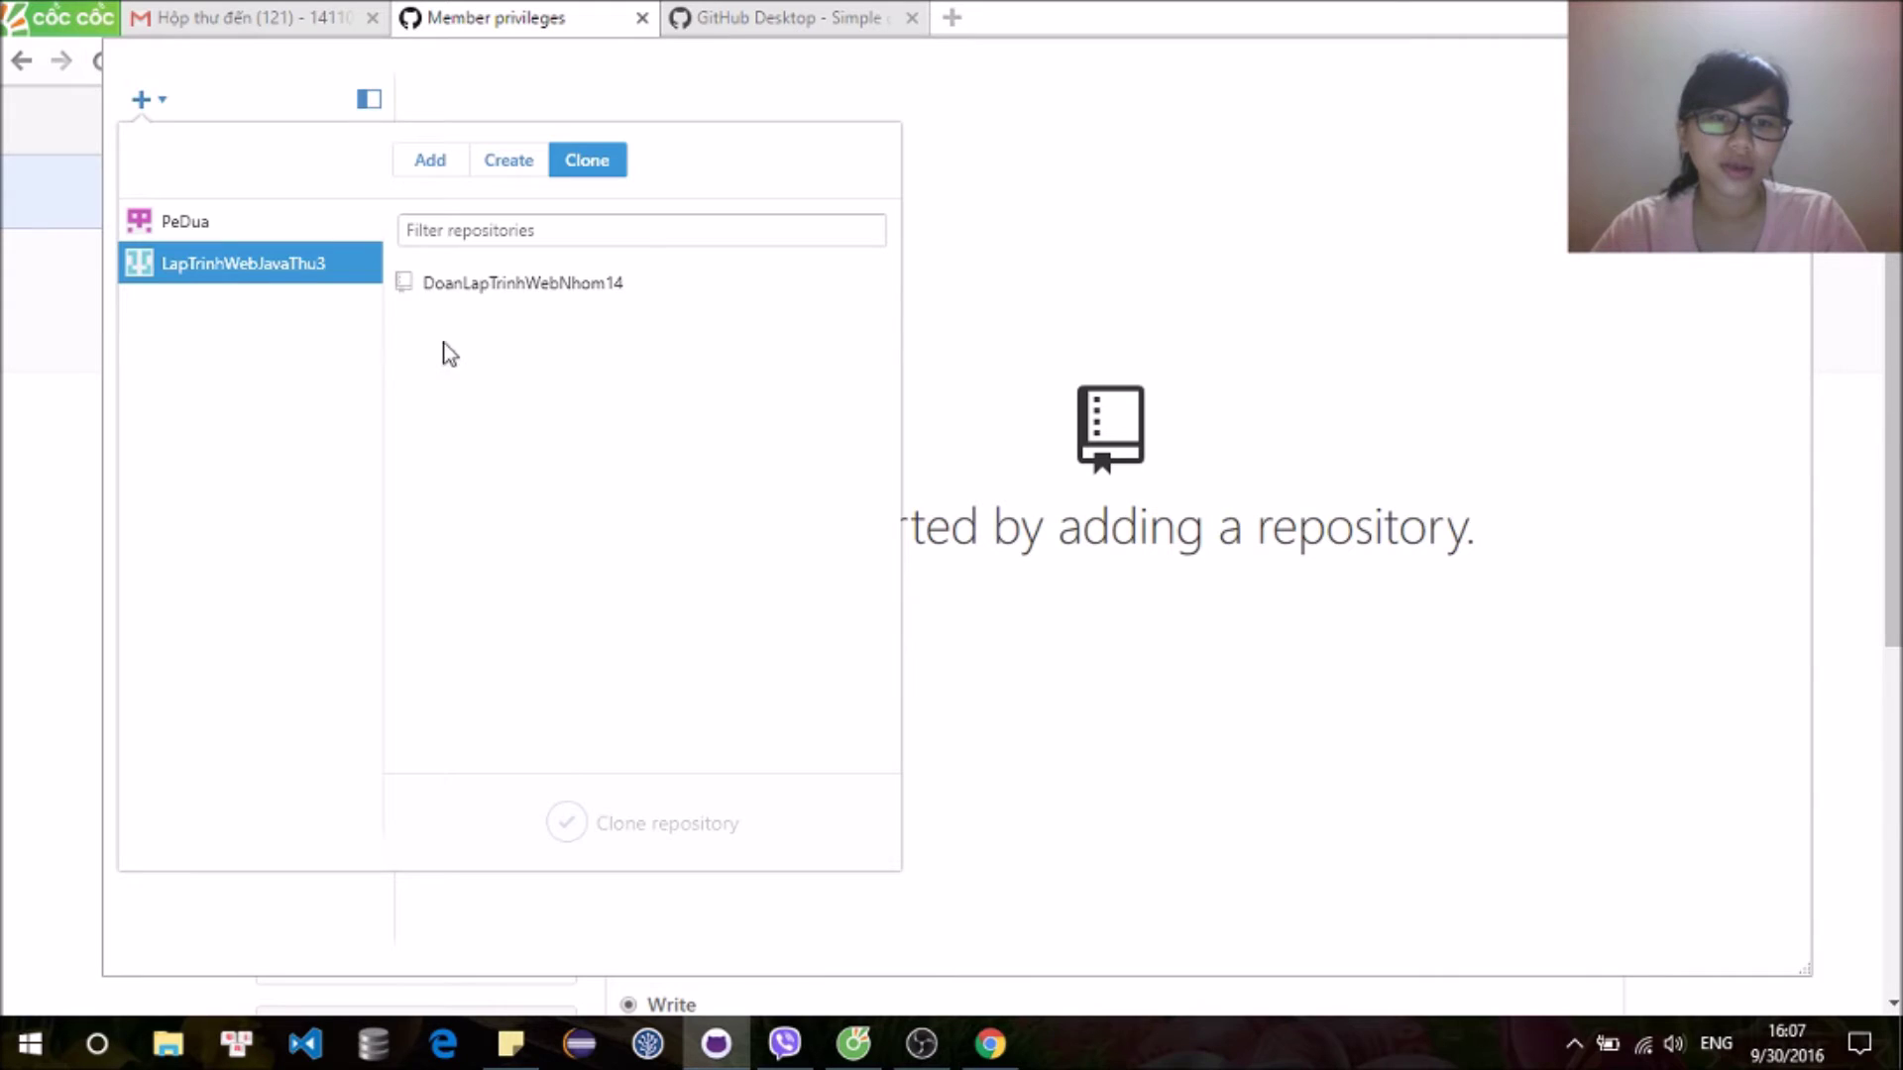
left_click(507, 293)
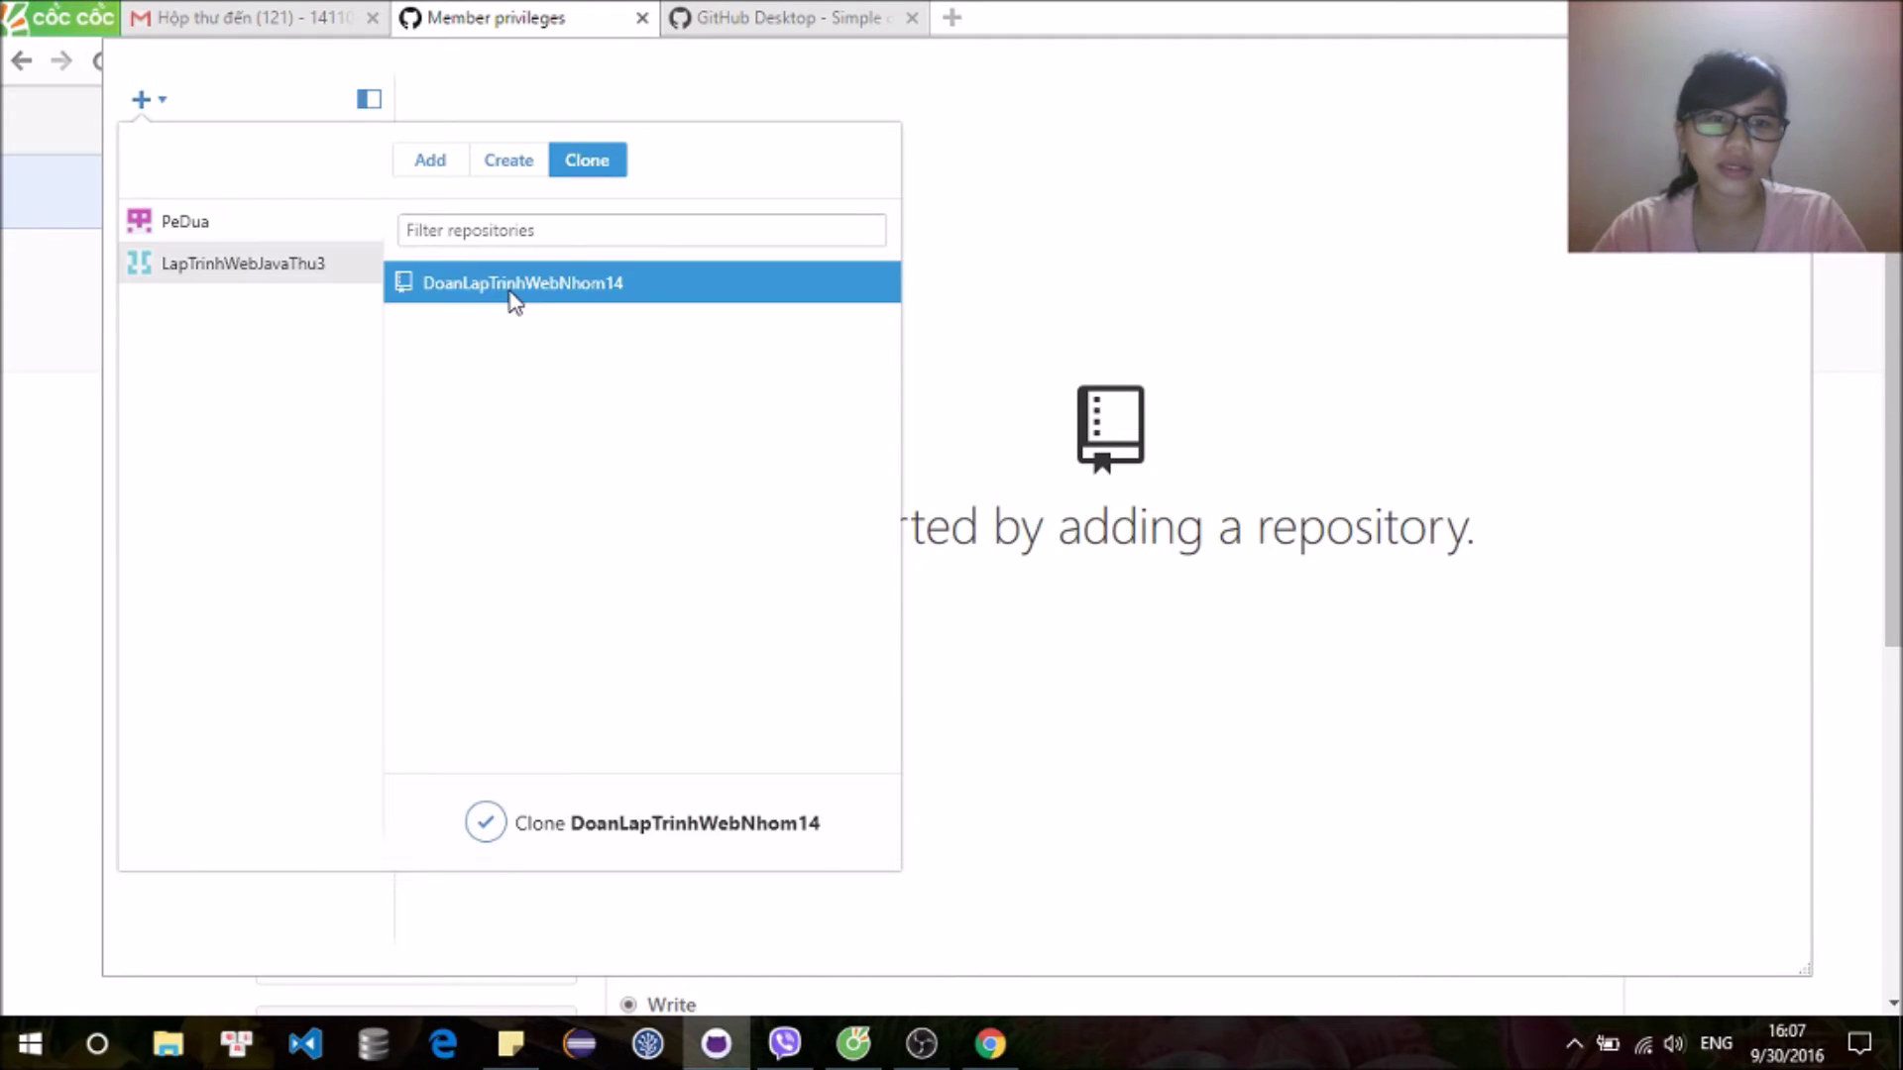
left_click(499, 844)
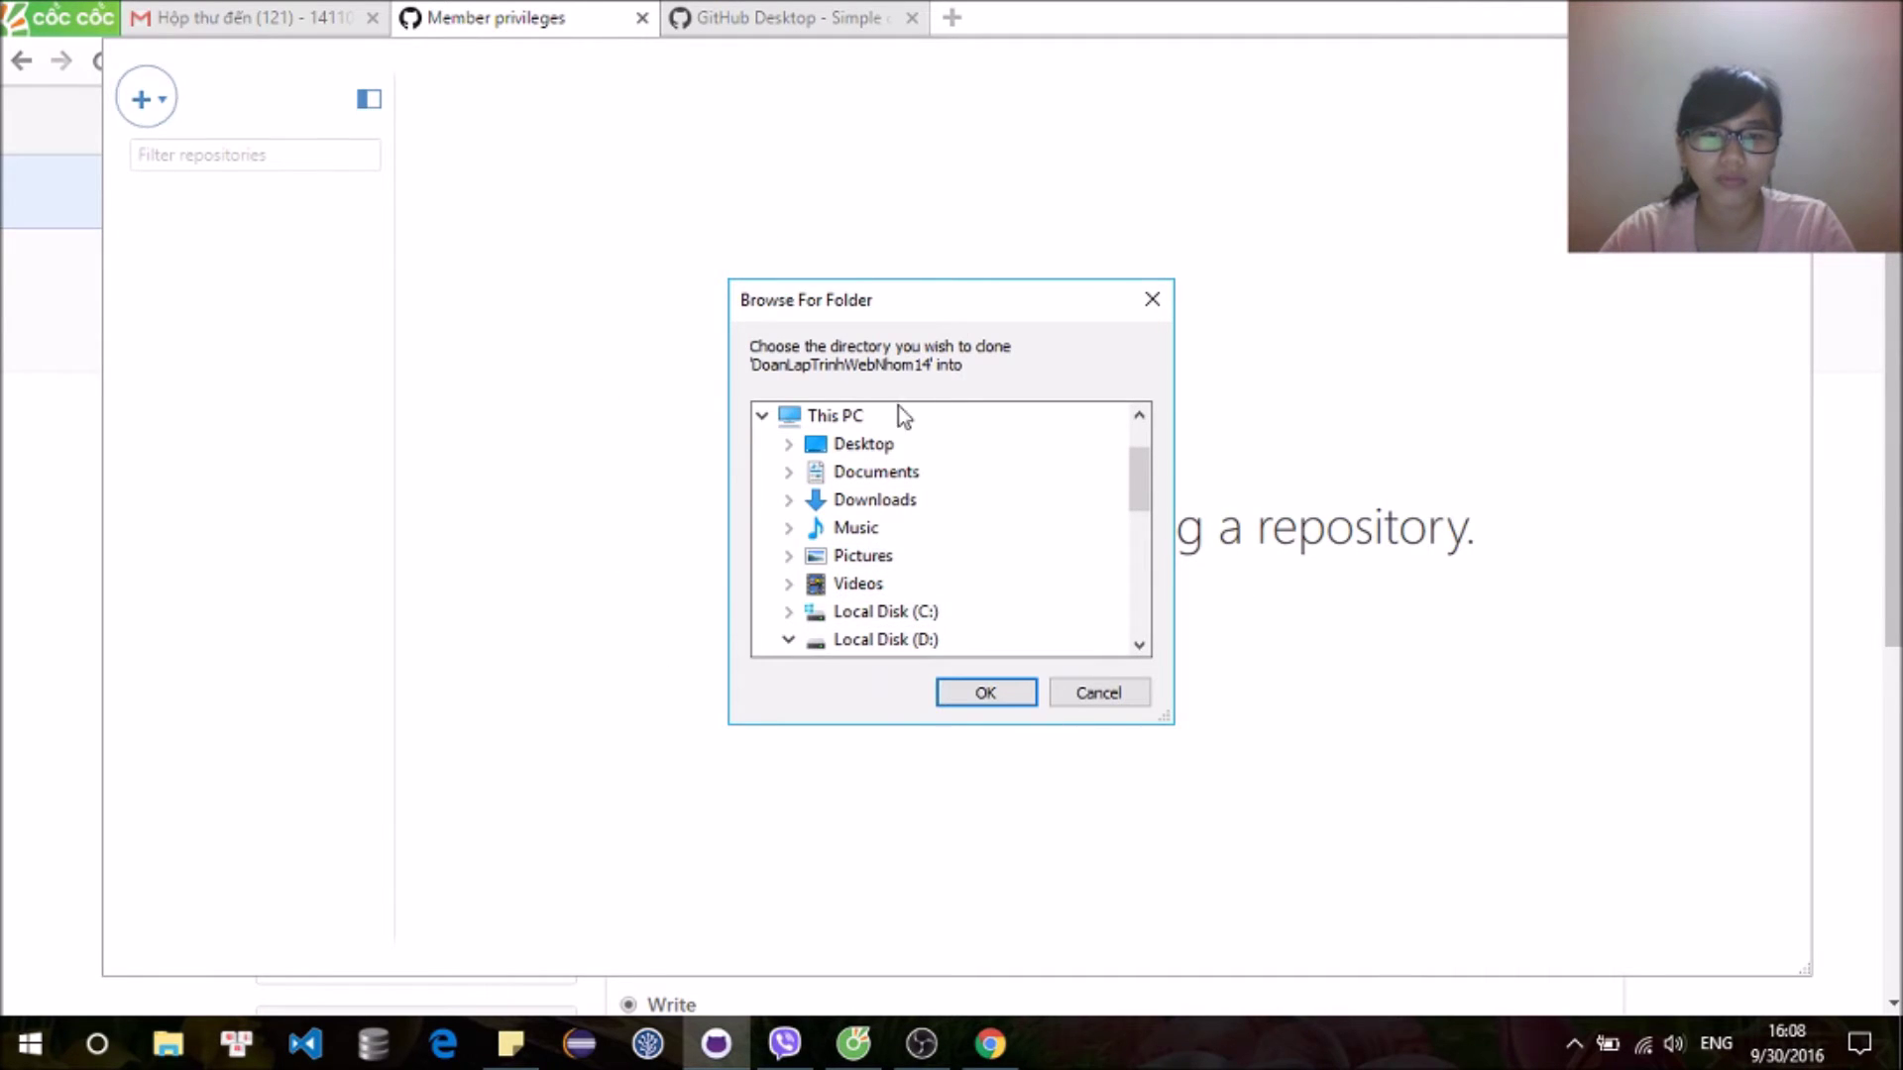
Step: Browse the folder picker to WEB_java on Local Disk (E:)
scroll(956, 474, "down", 5)
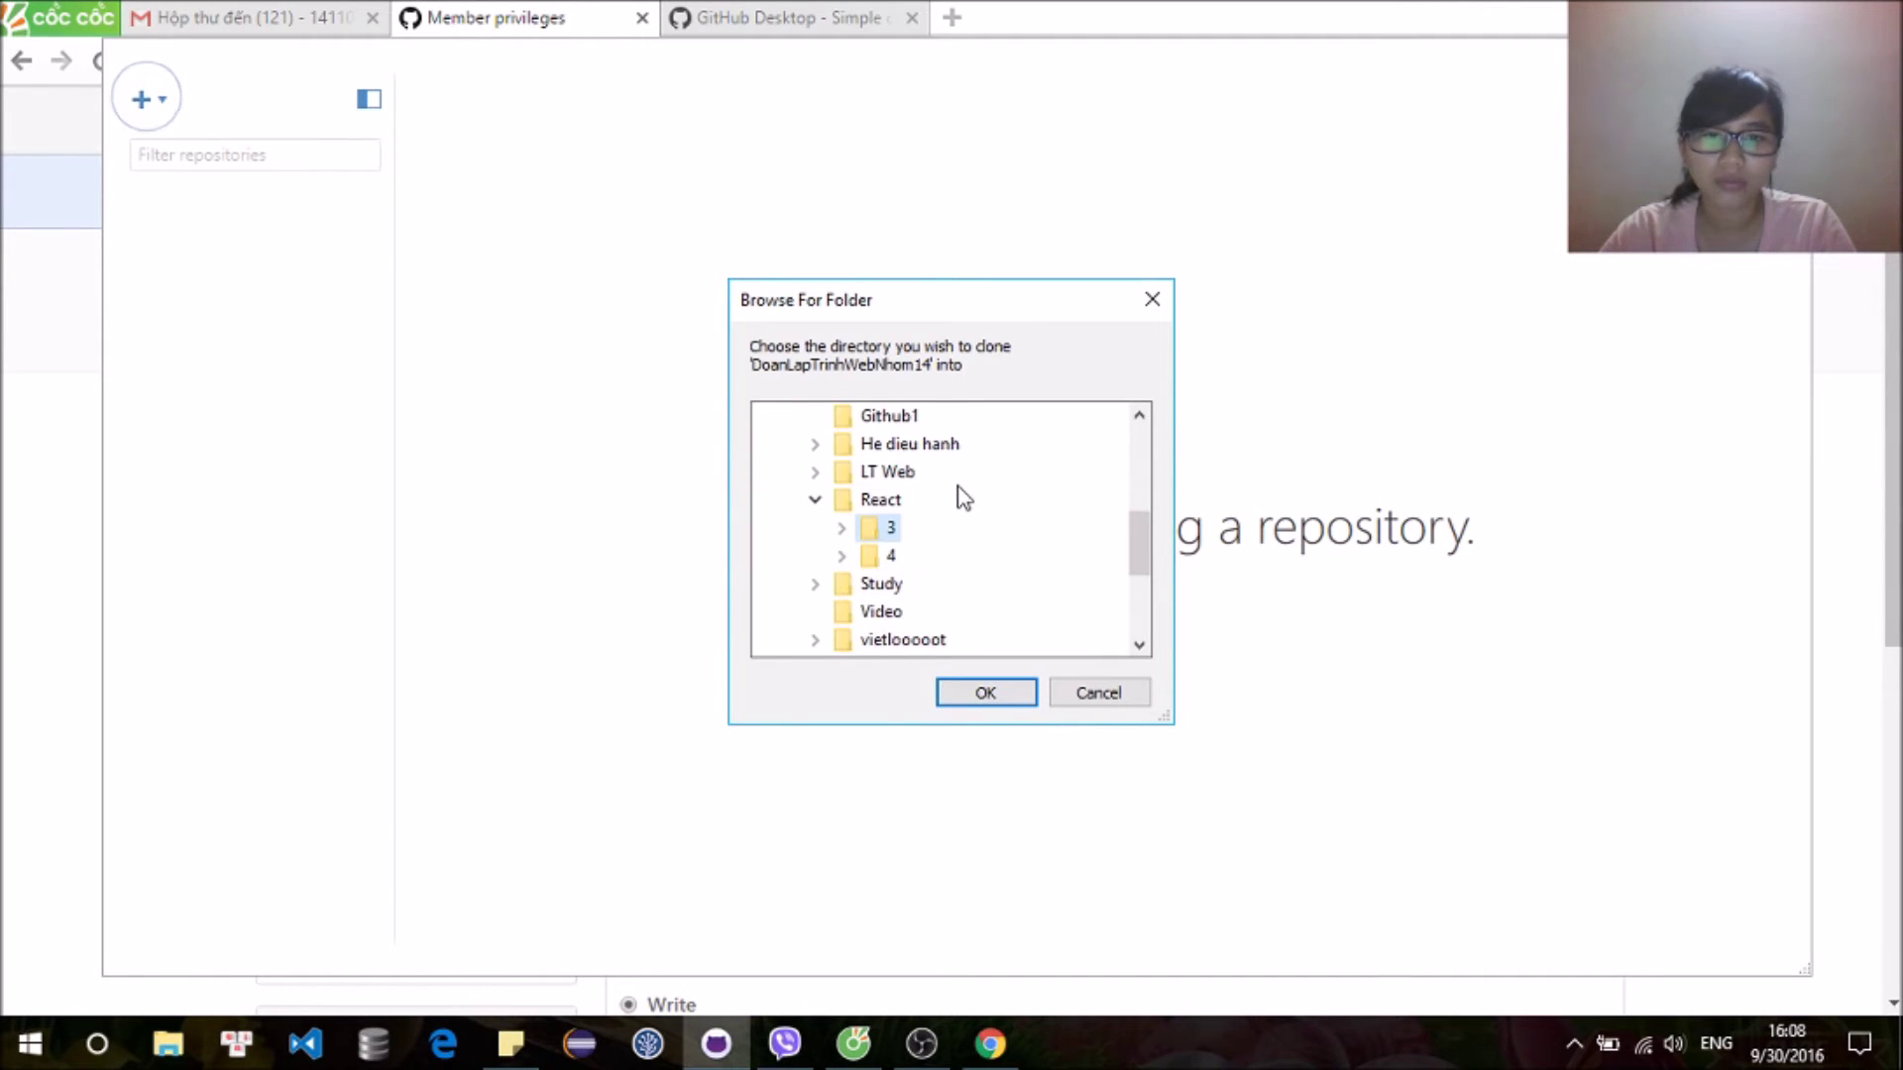
scroll(892, 515, "down", 3)
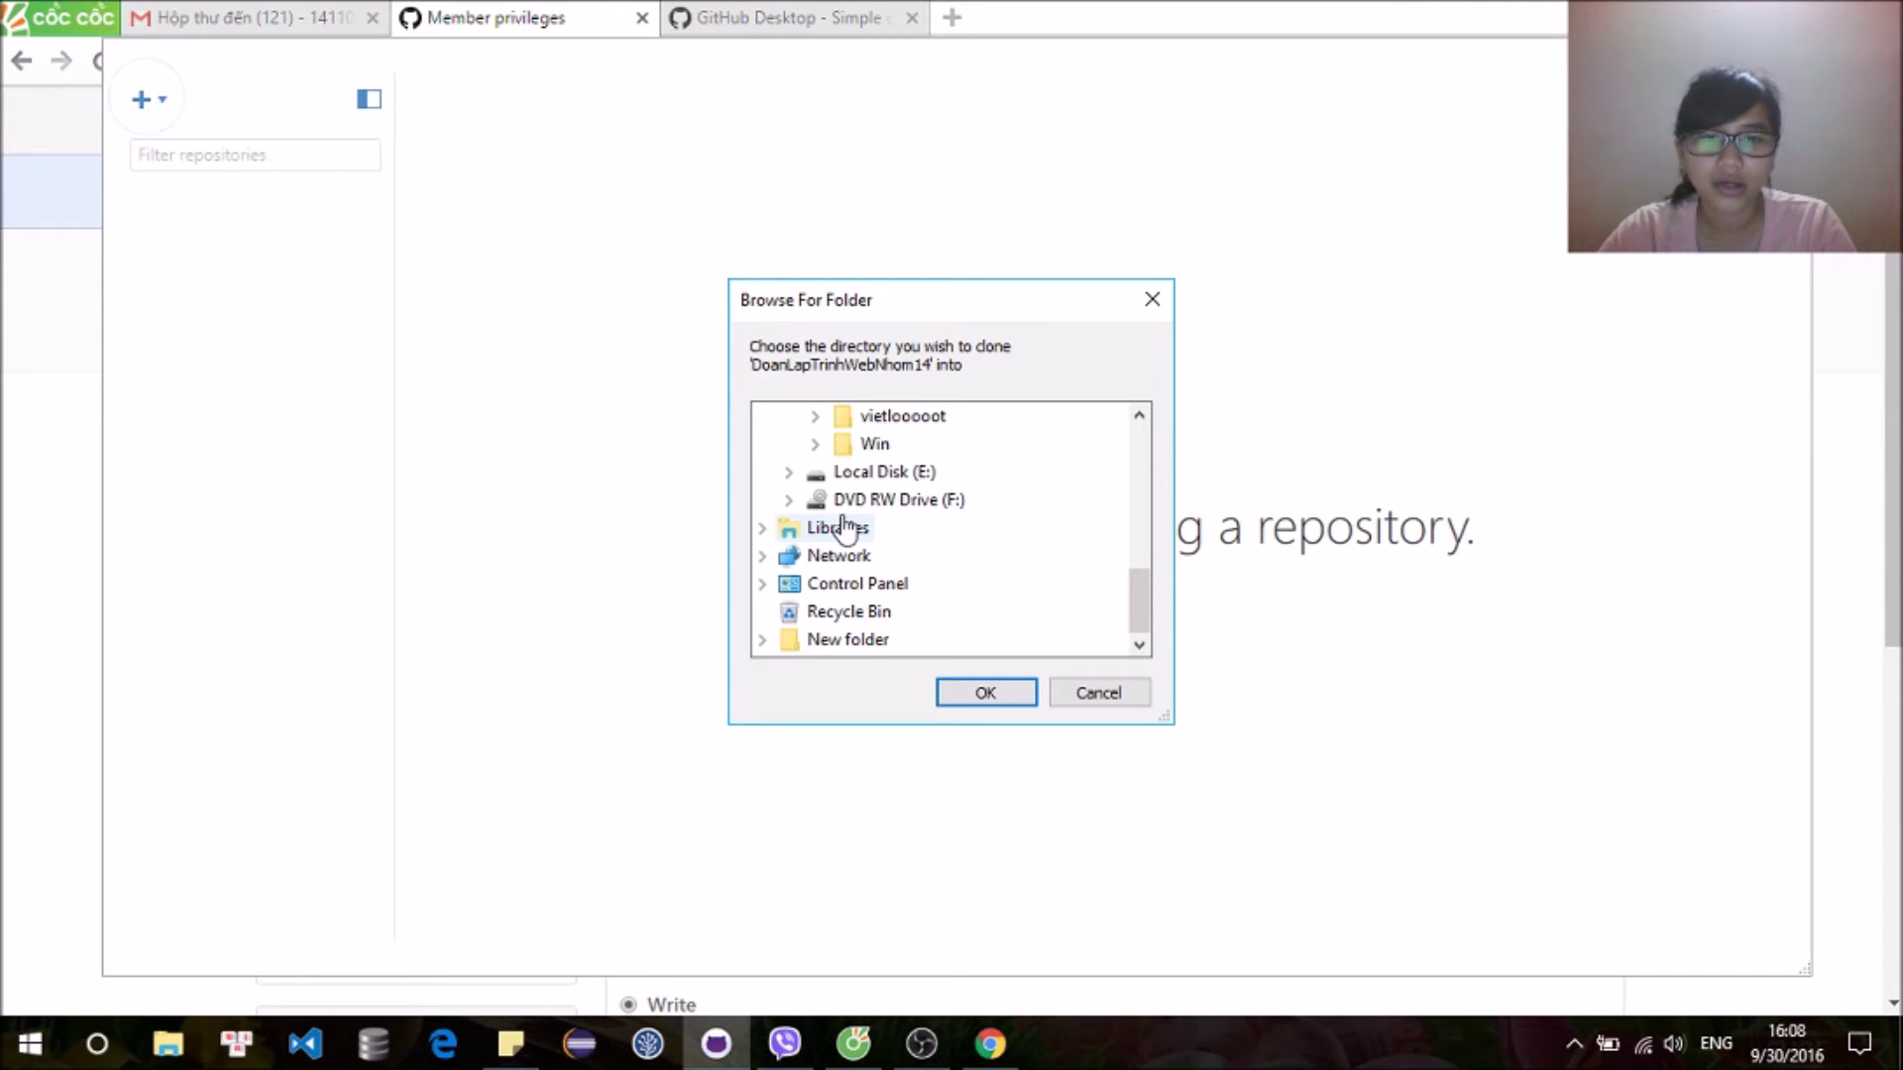
left_click(788, 472)
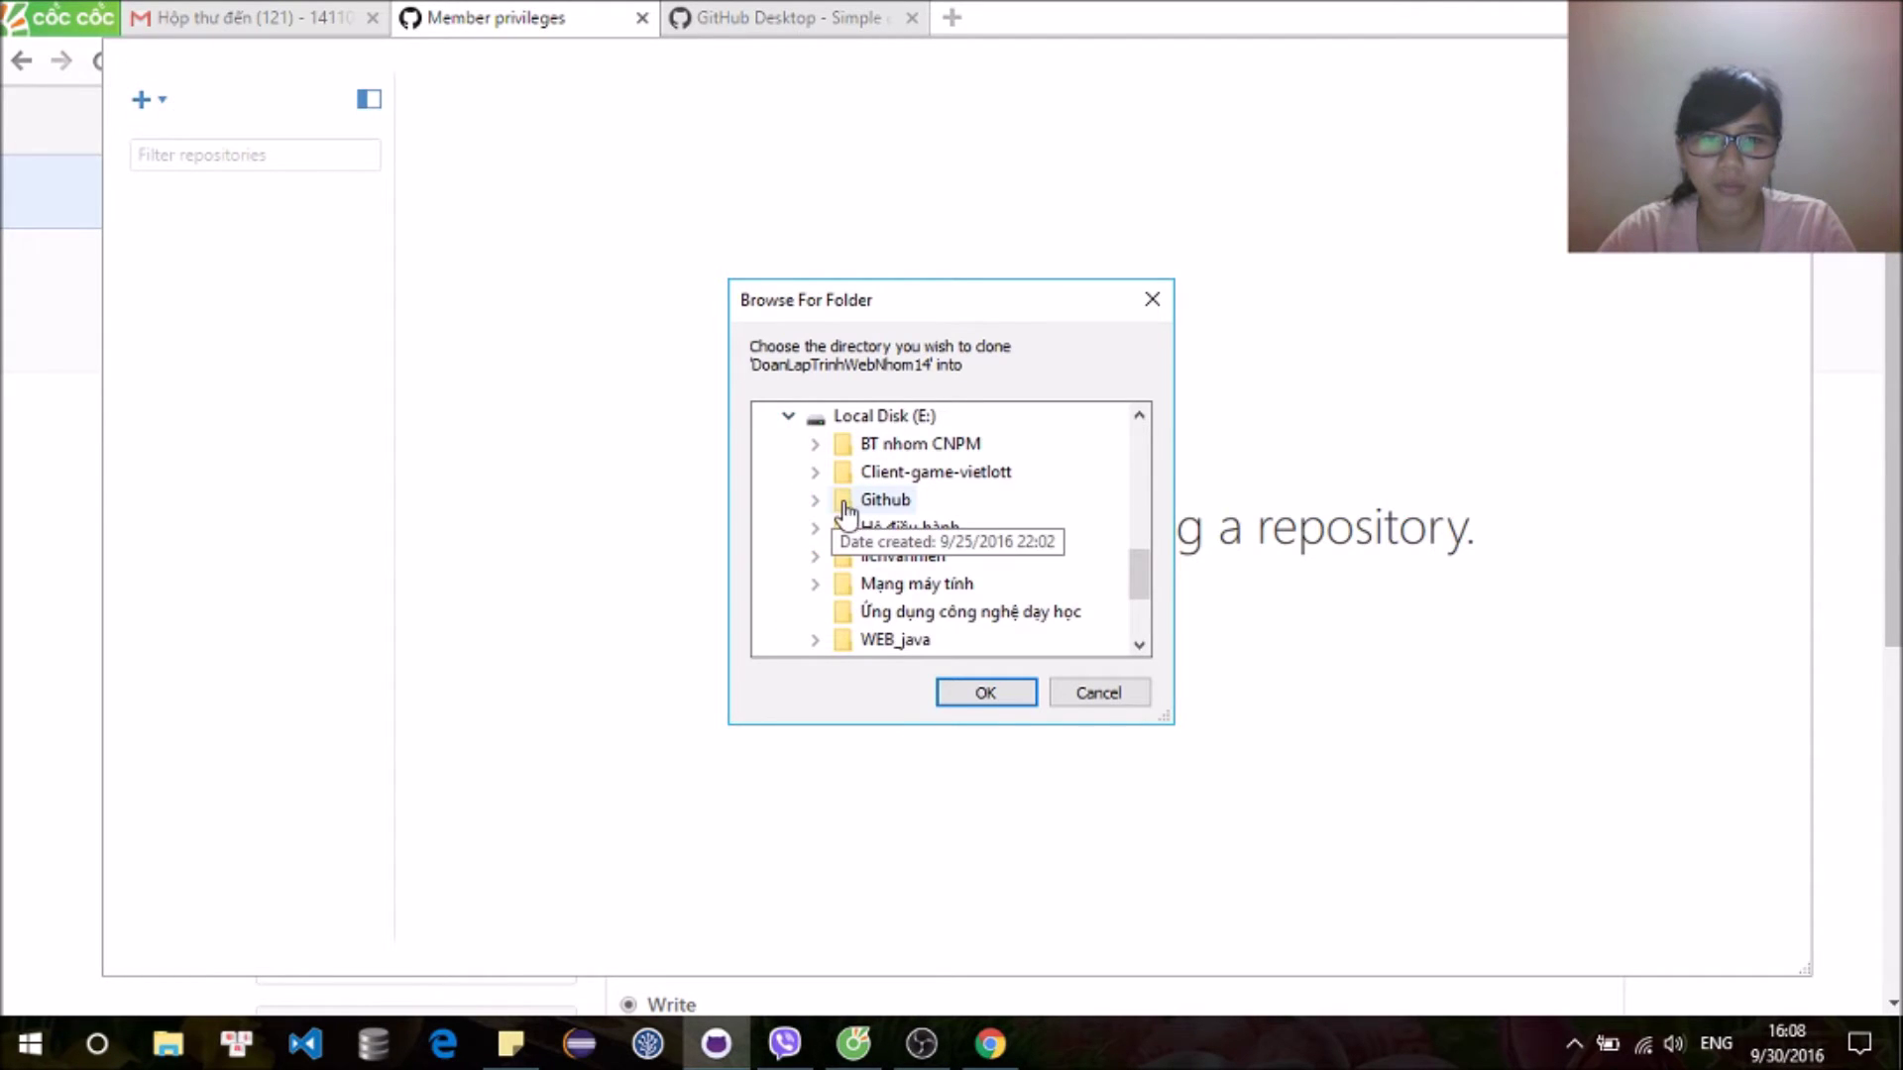
left_click(814, 502)
left_click(816, 500)
scroll(818, 510, "down", 3)
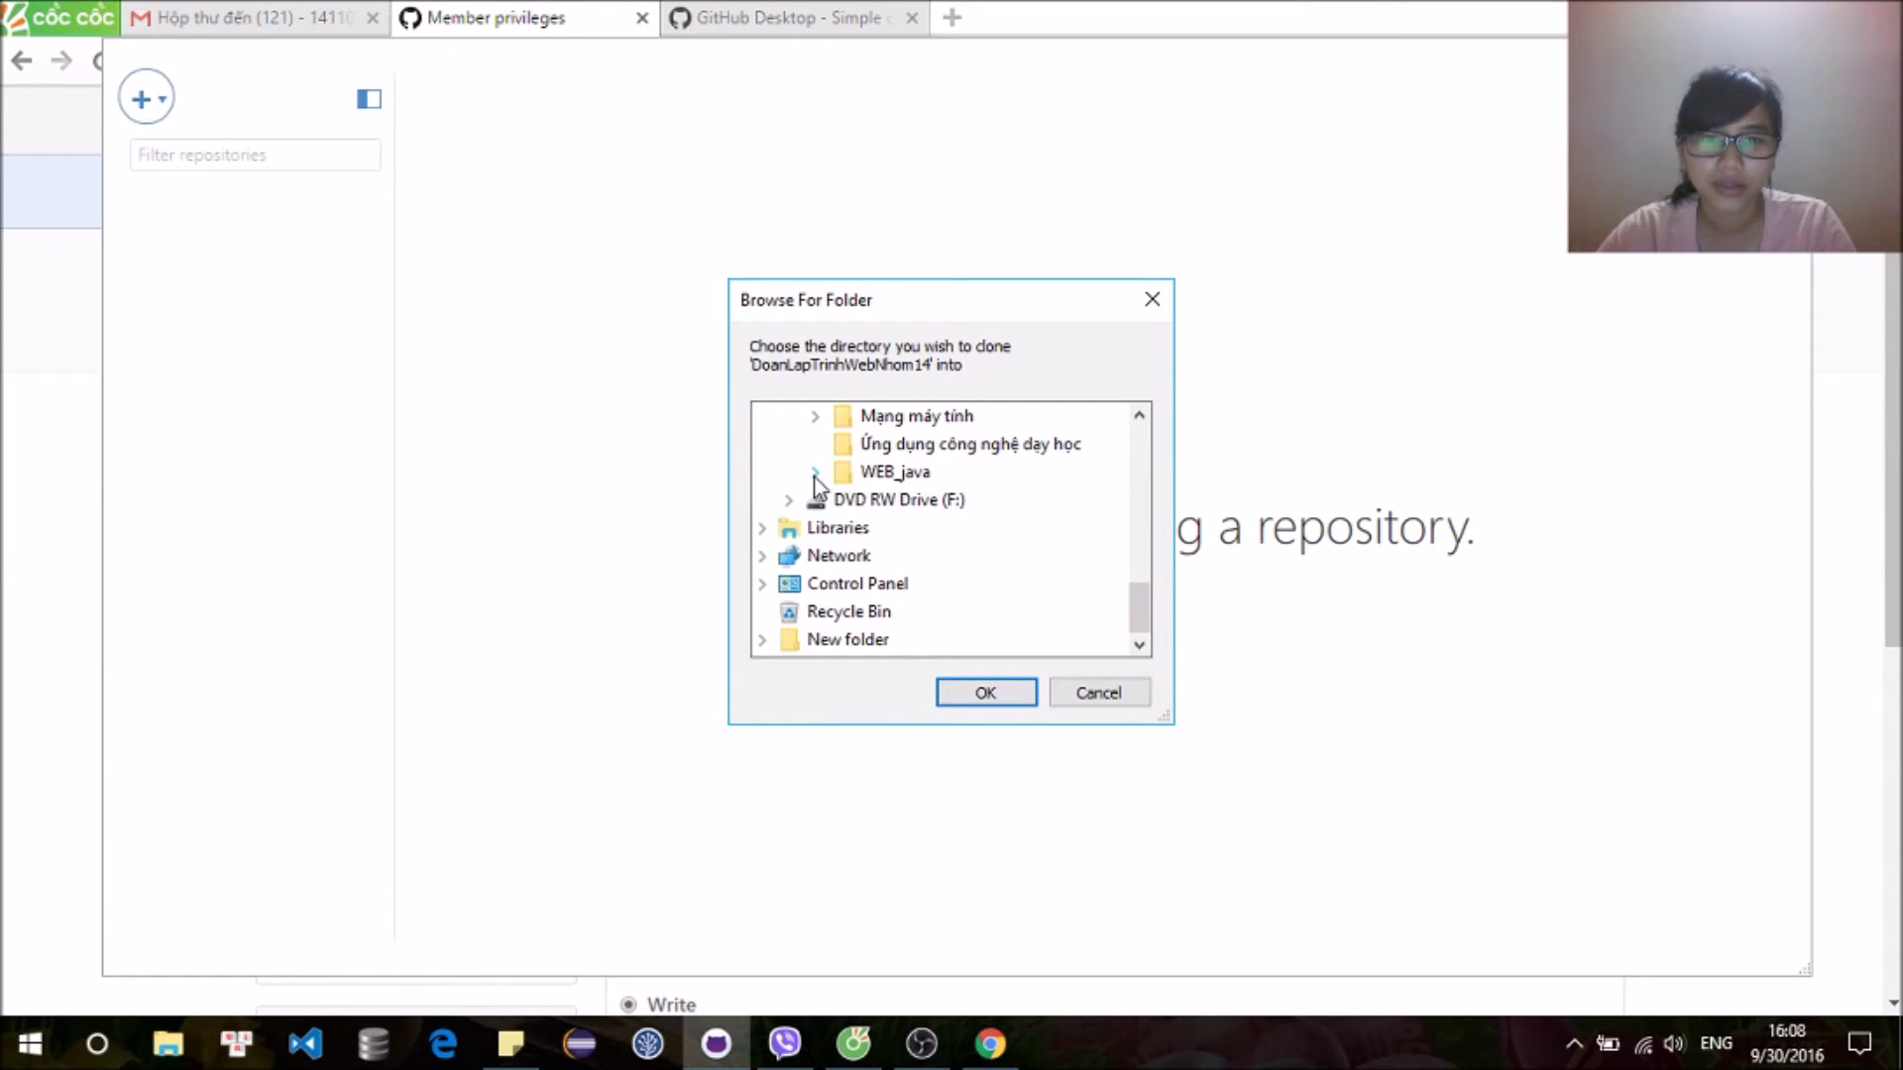
left_click(815, 473)
scroll(876, 510, "up", 1)
scroll(876, 509, "up", 1)
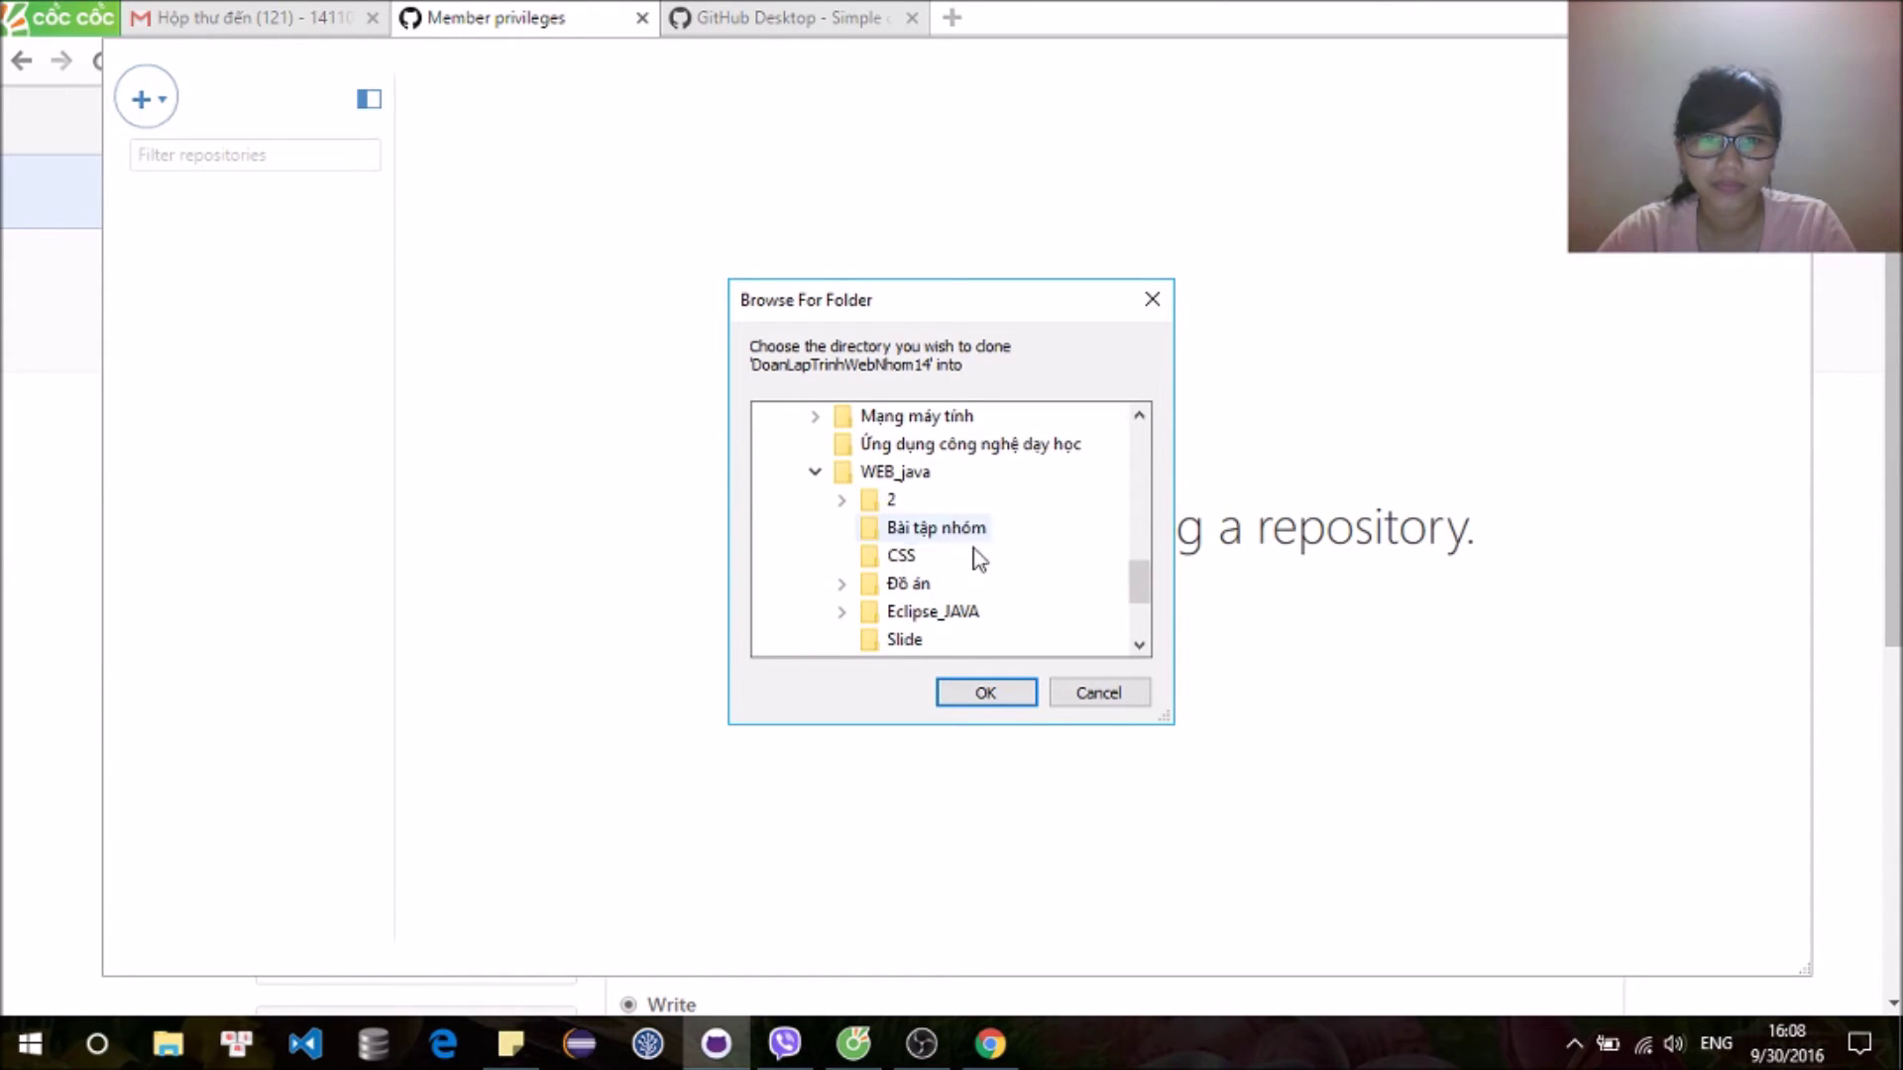
Step: Create a new 'github' folder inside CSS and clone the repository into it
right_click(994, 561)
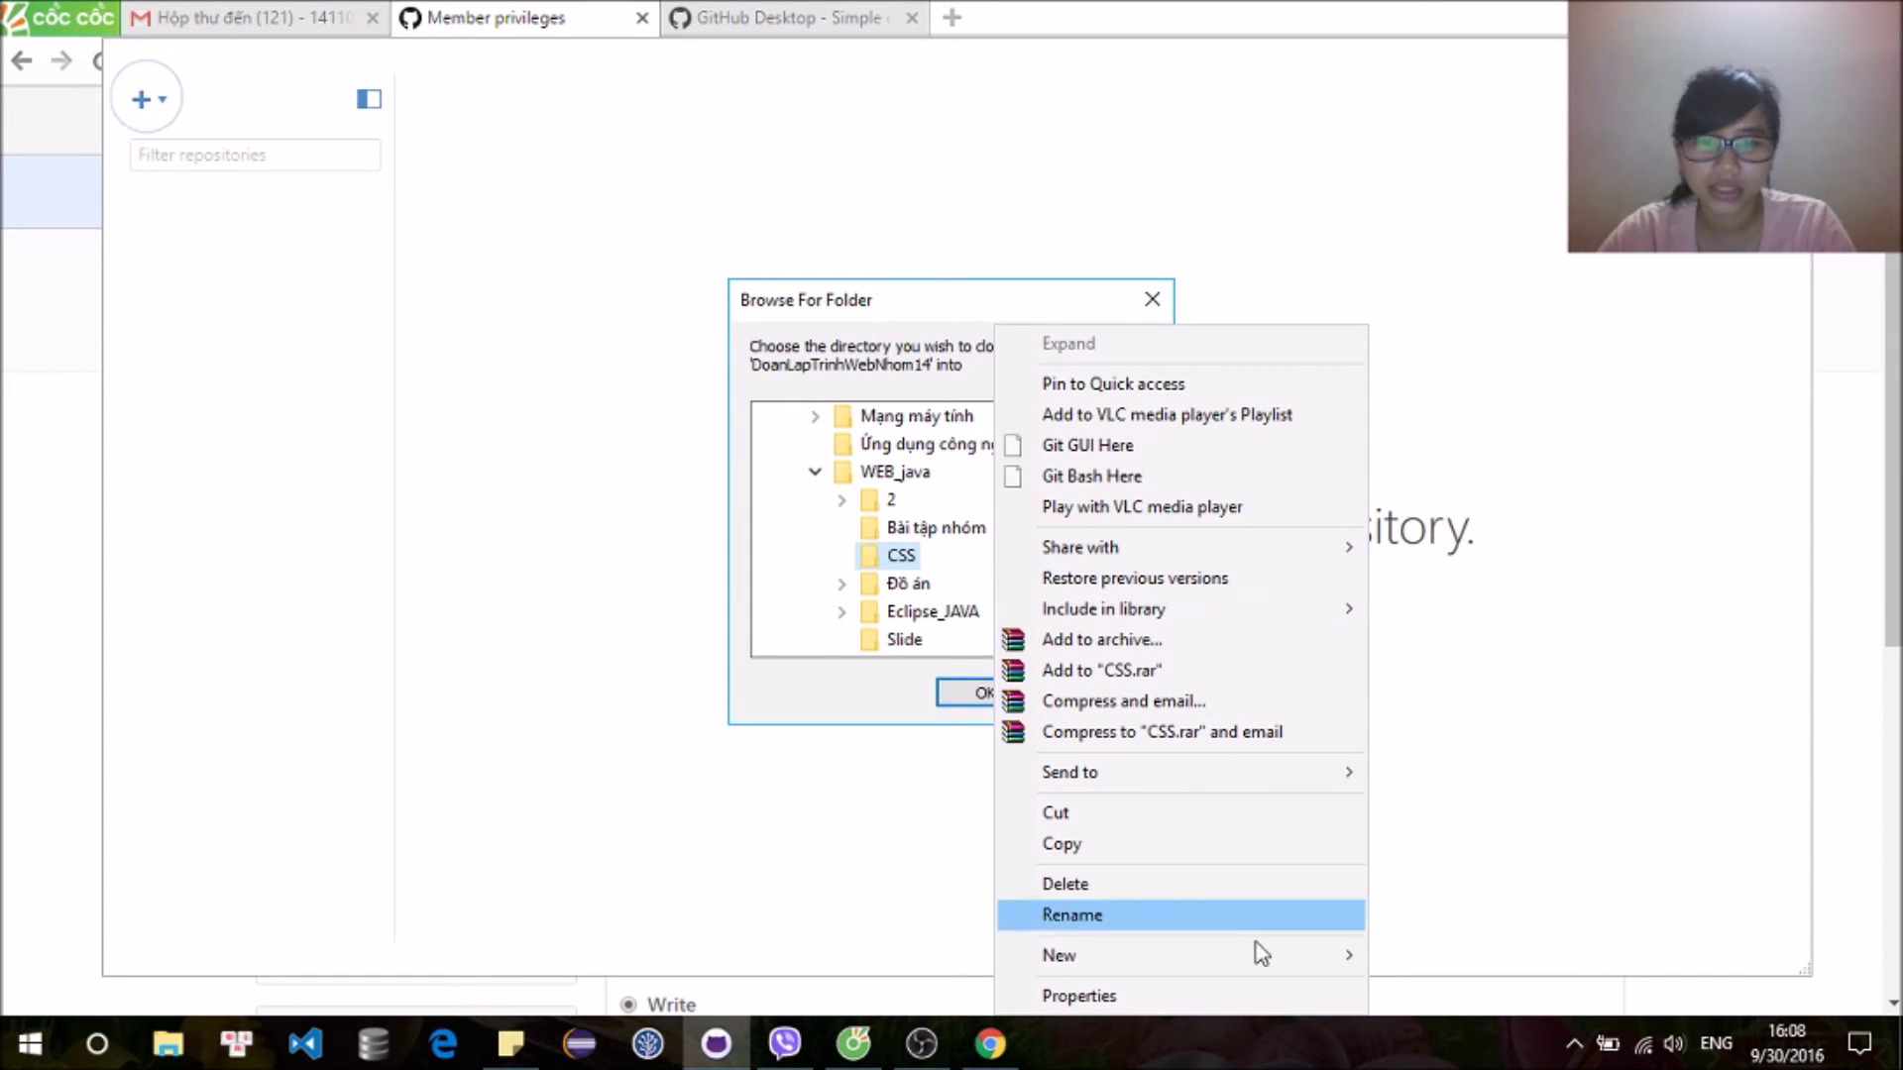
left_click(1408, 955)
type("github")
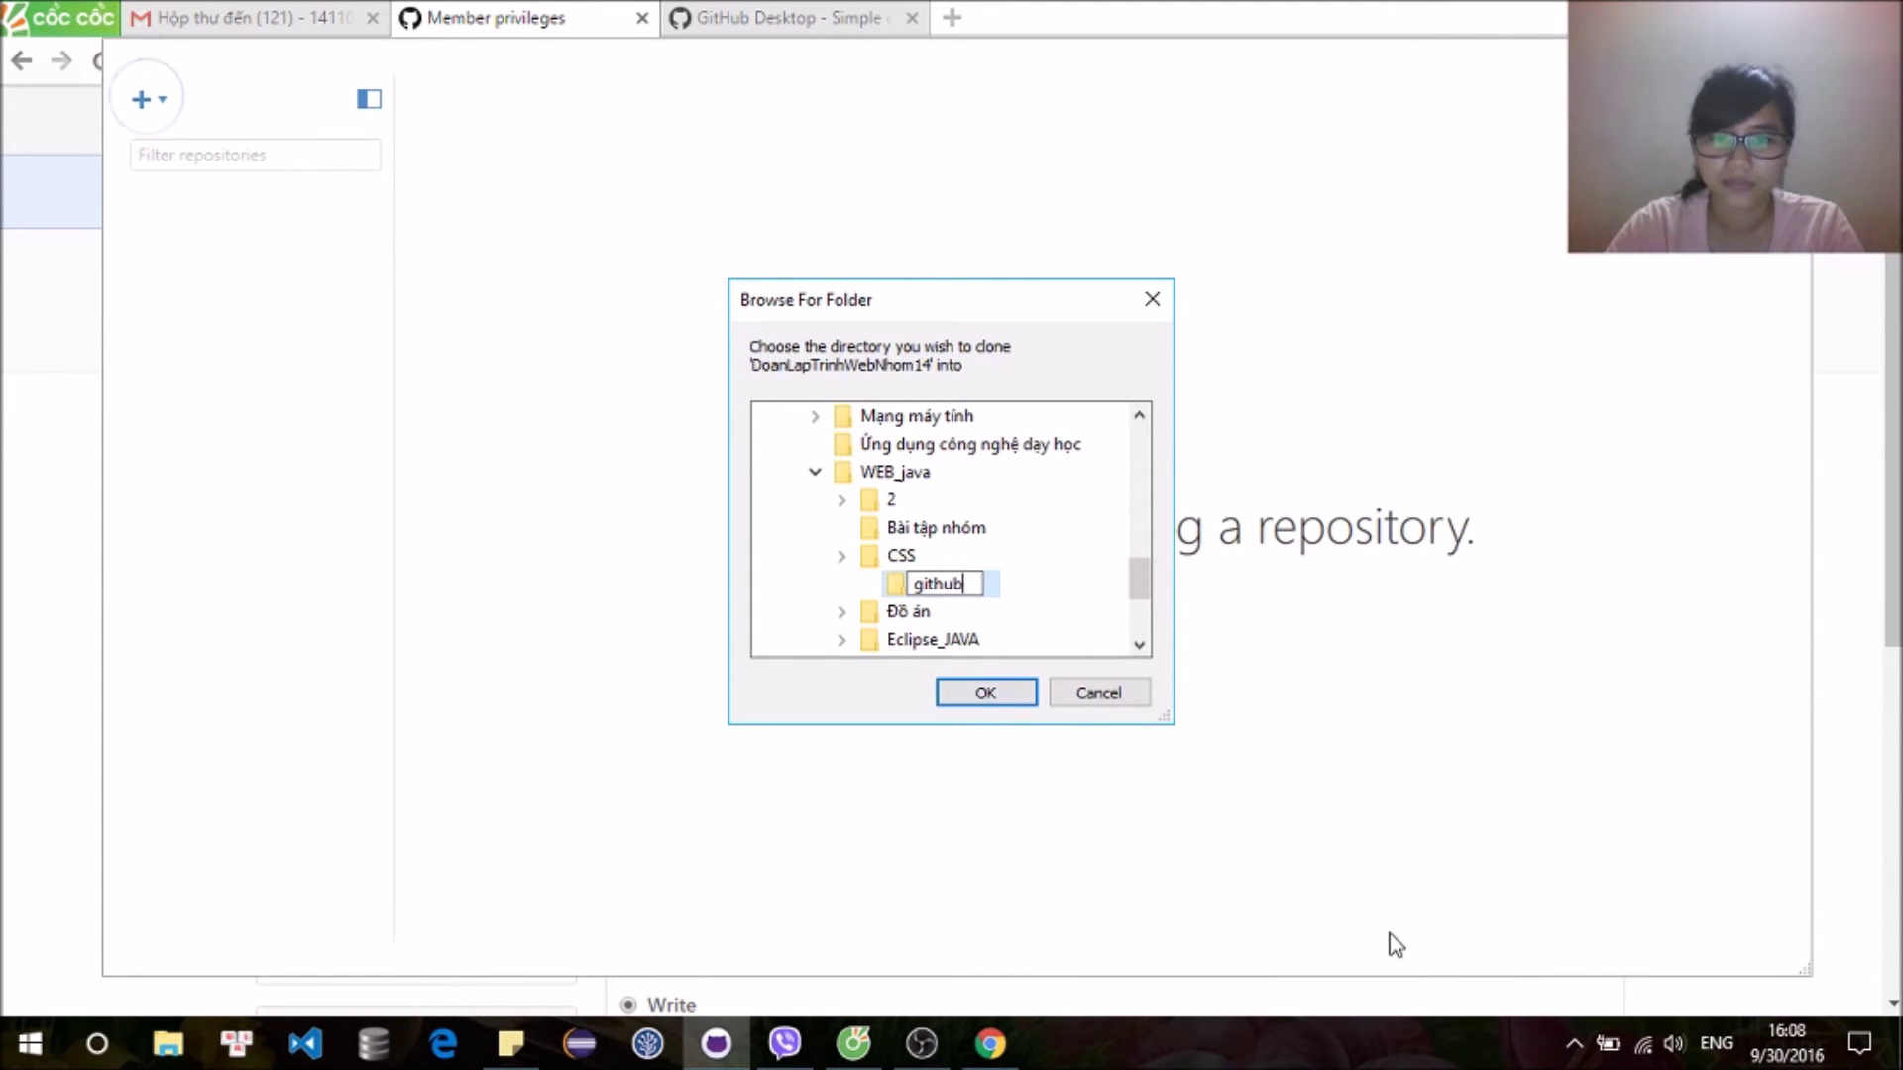
key("Return")
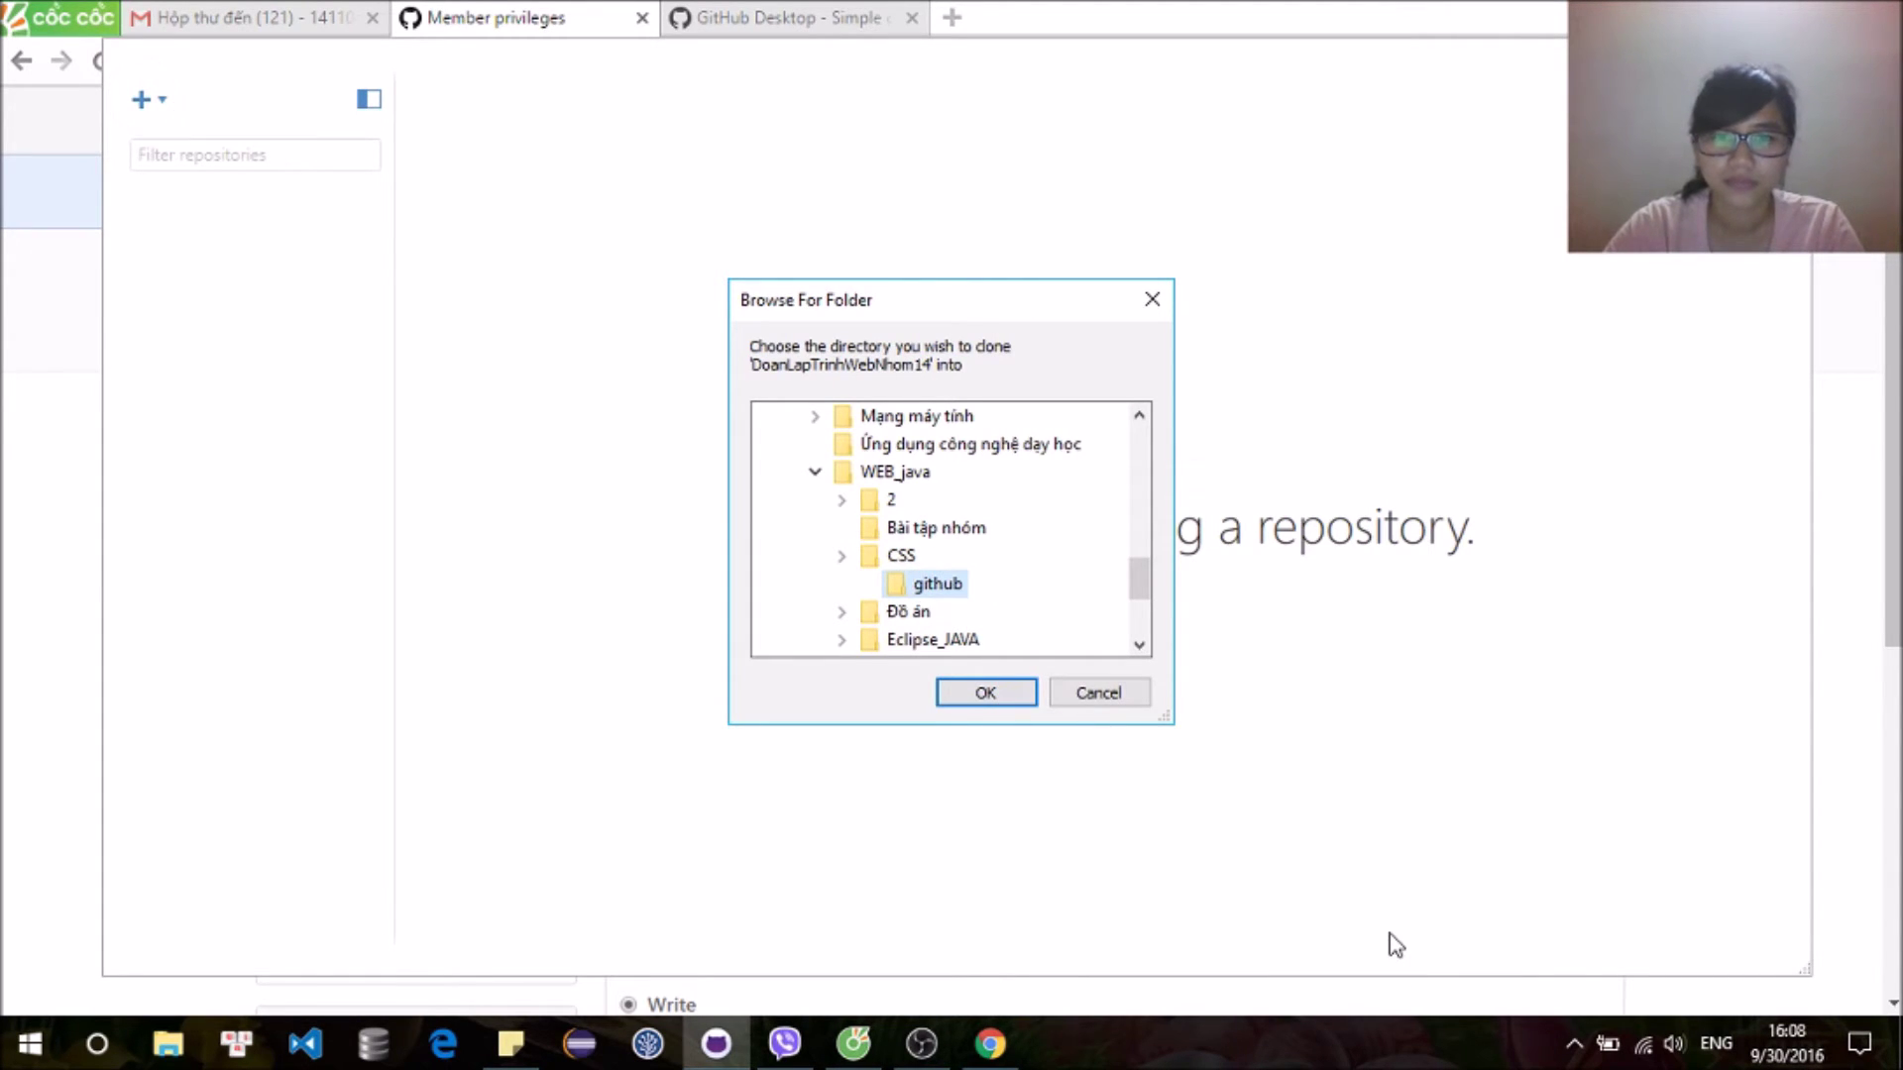
left_click(983, 694)
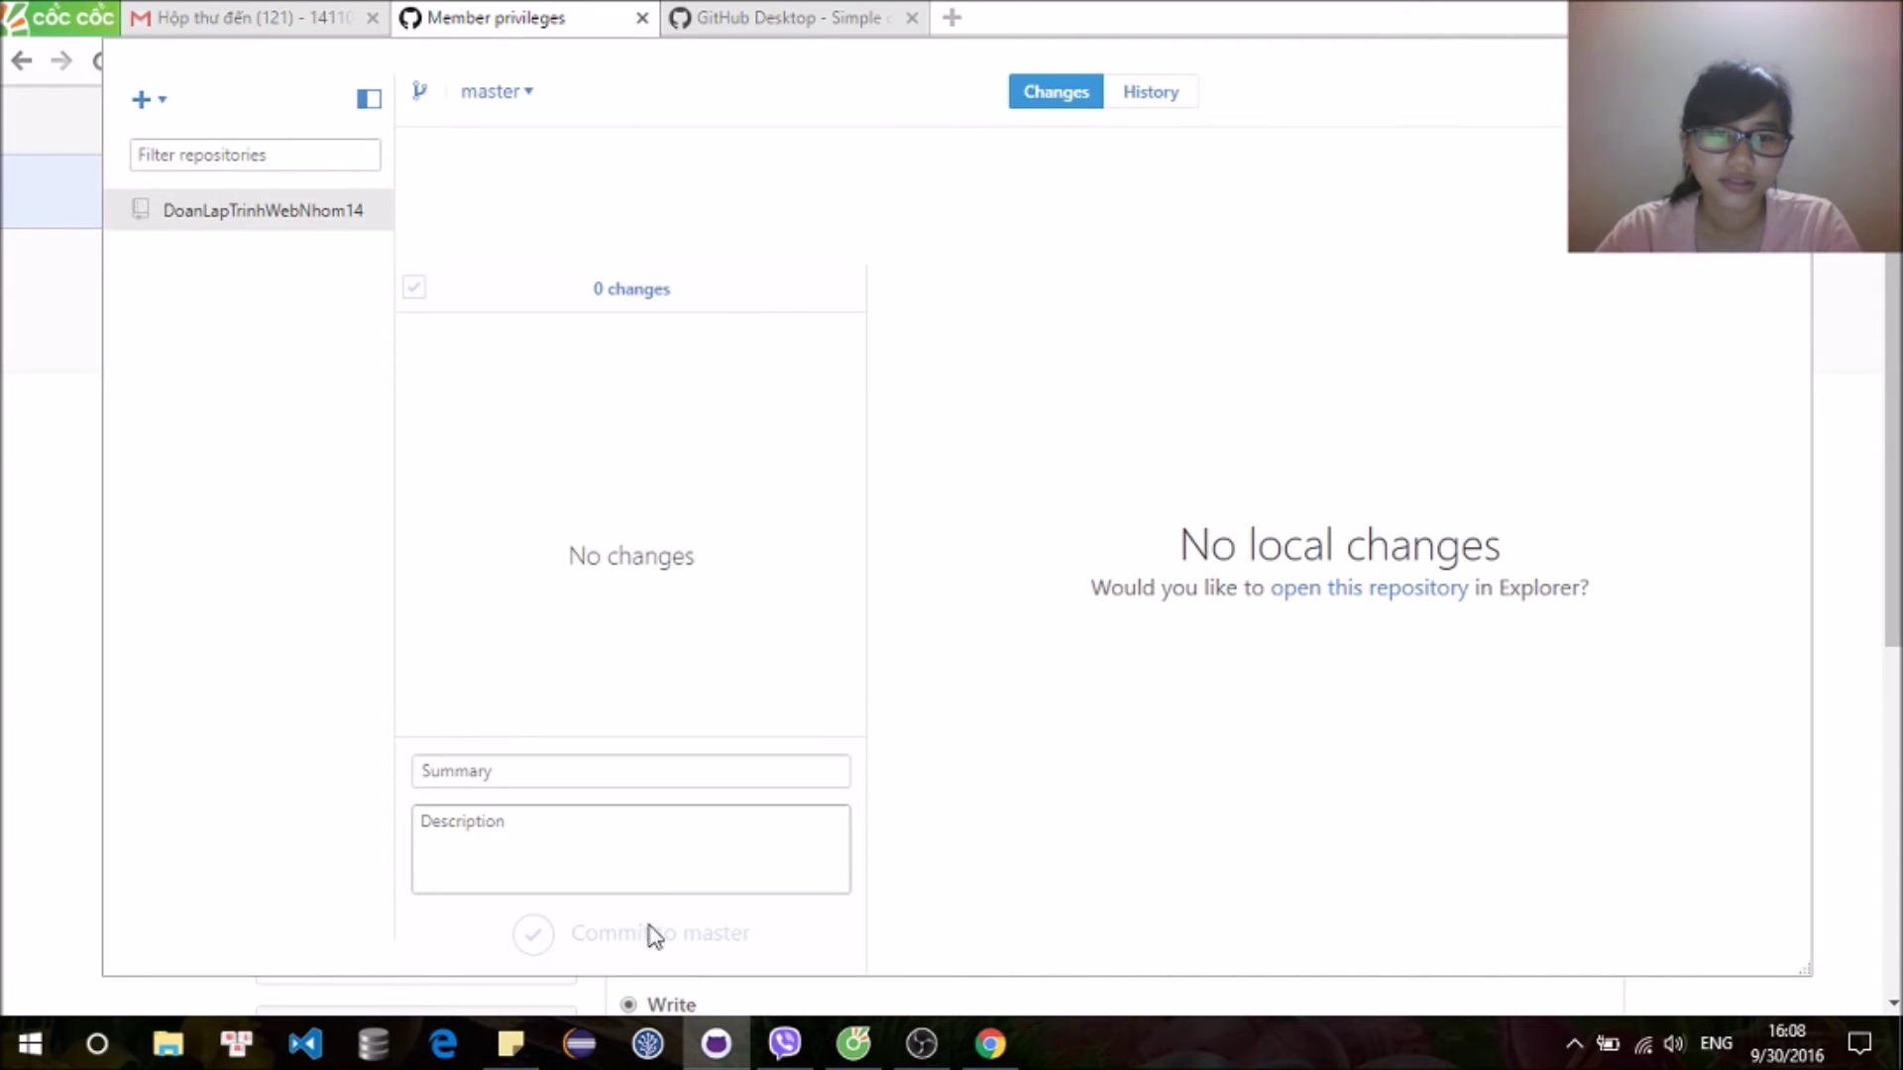
Step: Open the cloned folder E:\WEB_java\CSS\github\DoanLapTrinhWebNhom14 in File Explorer
left_click(180, 1057)
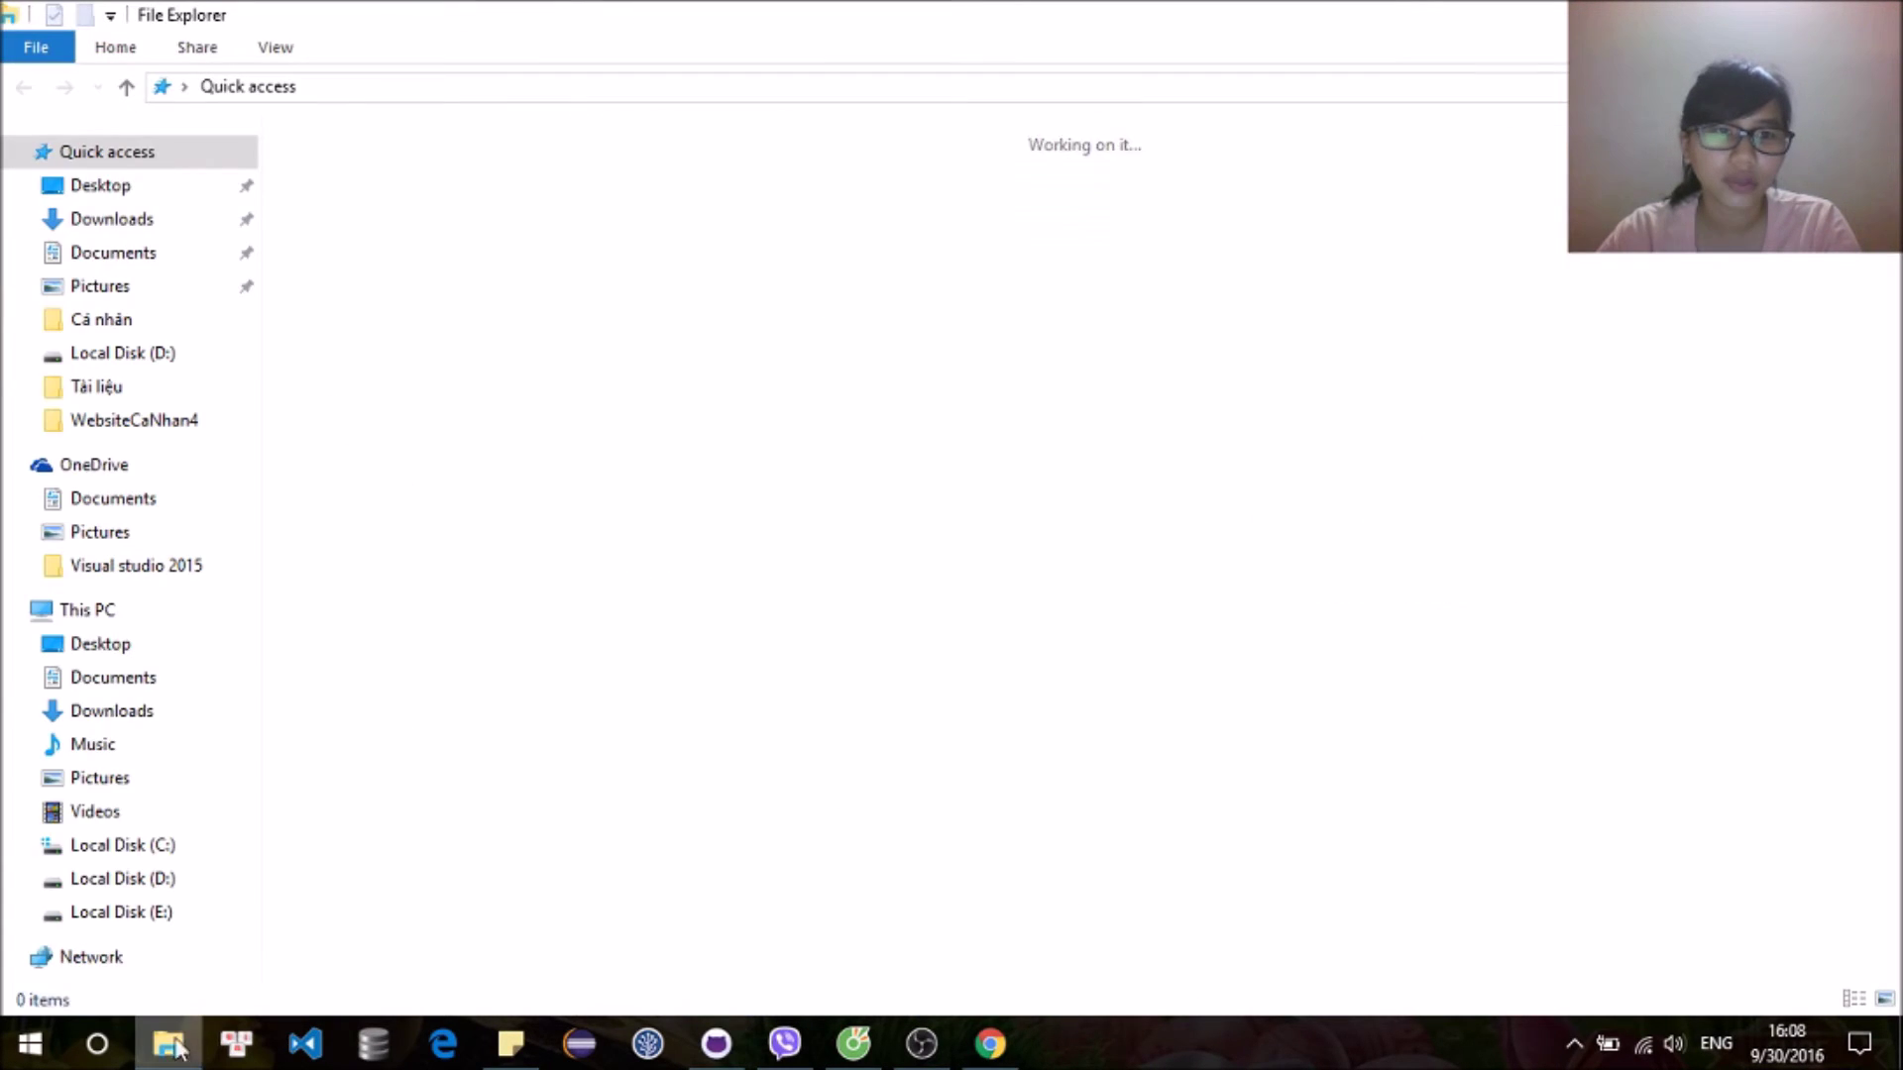
left_click(150, 881)
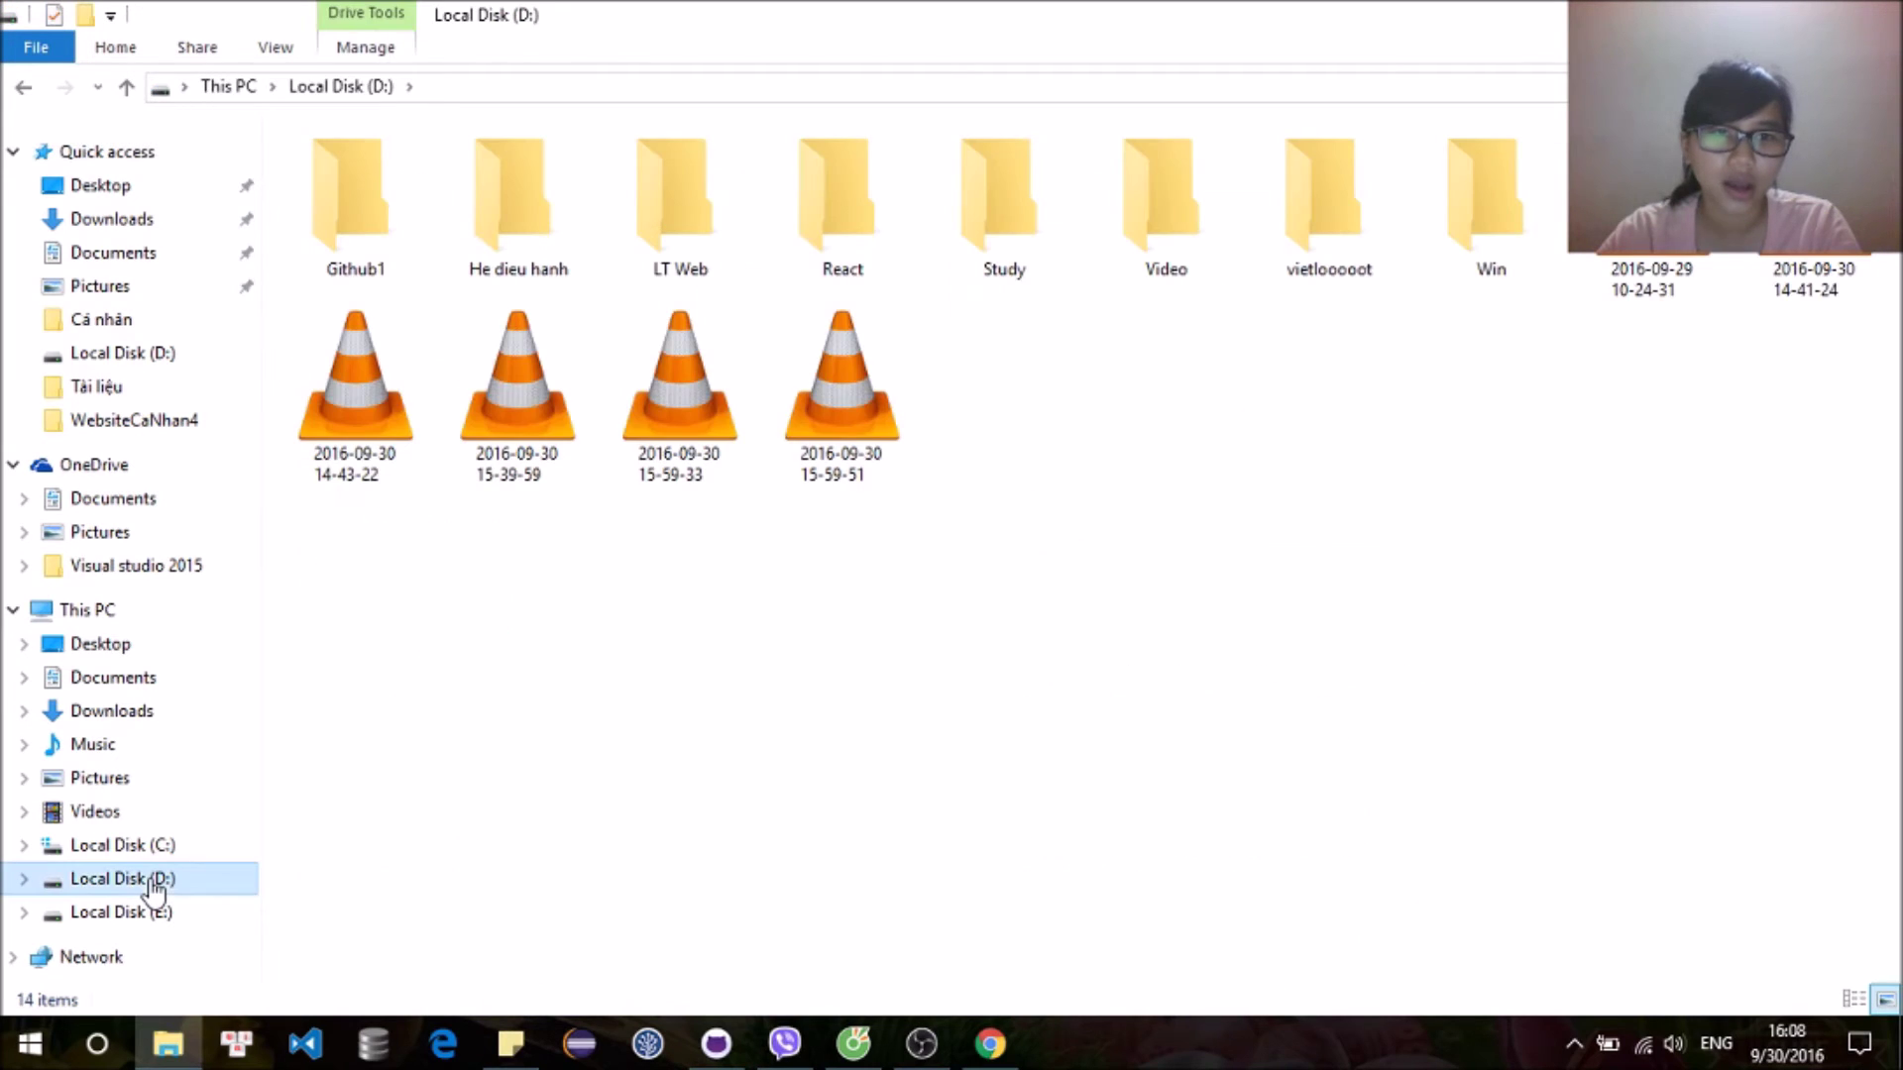
left_click(158, 913)
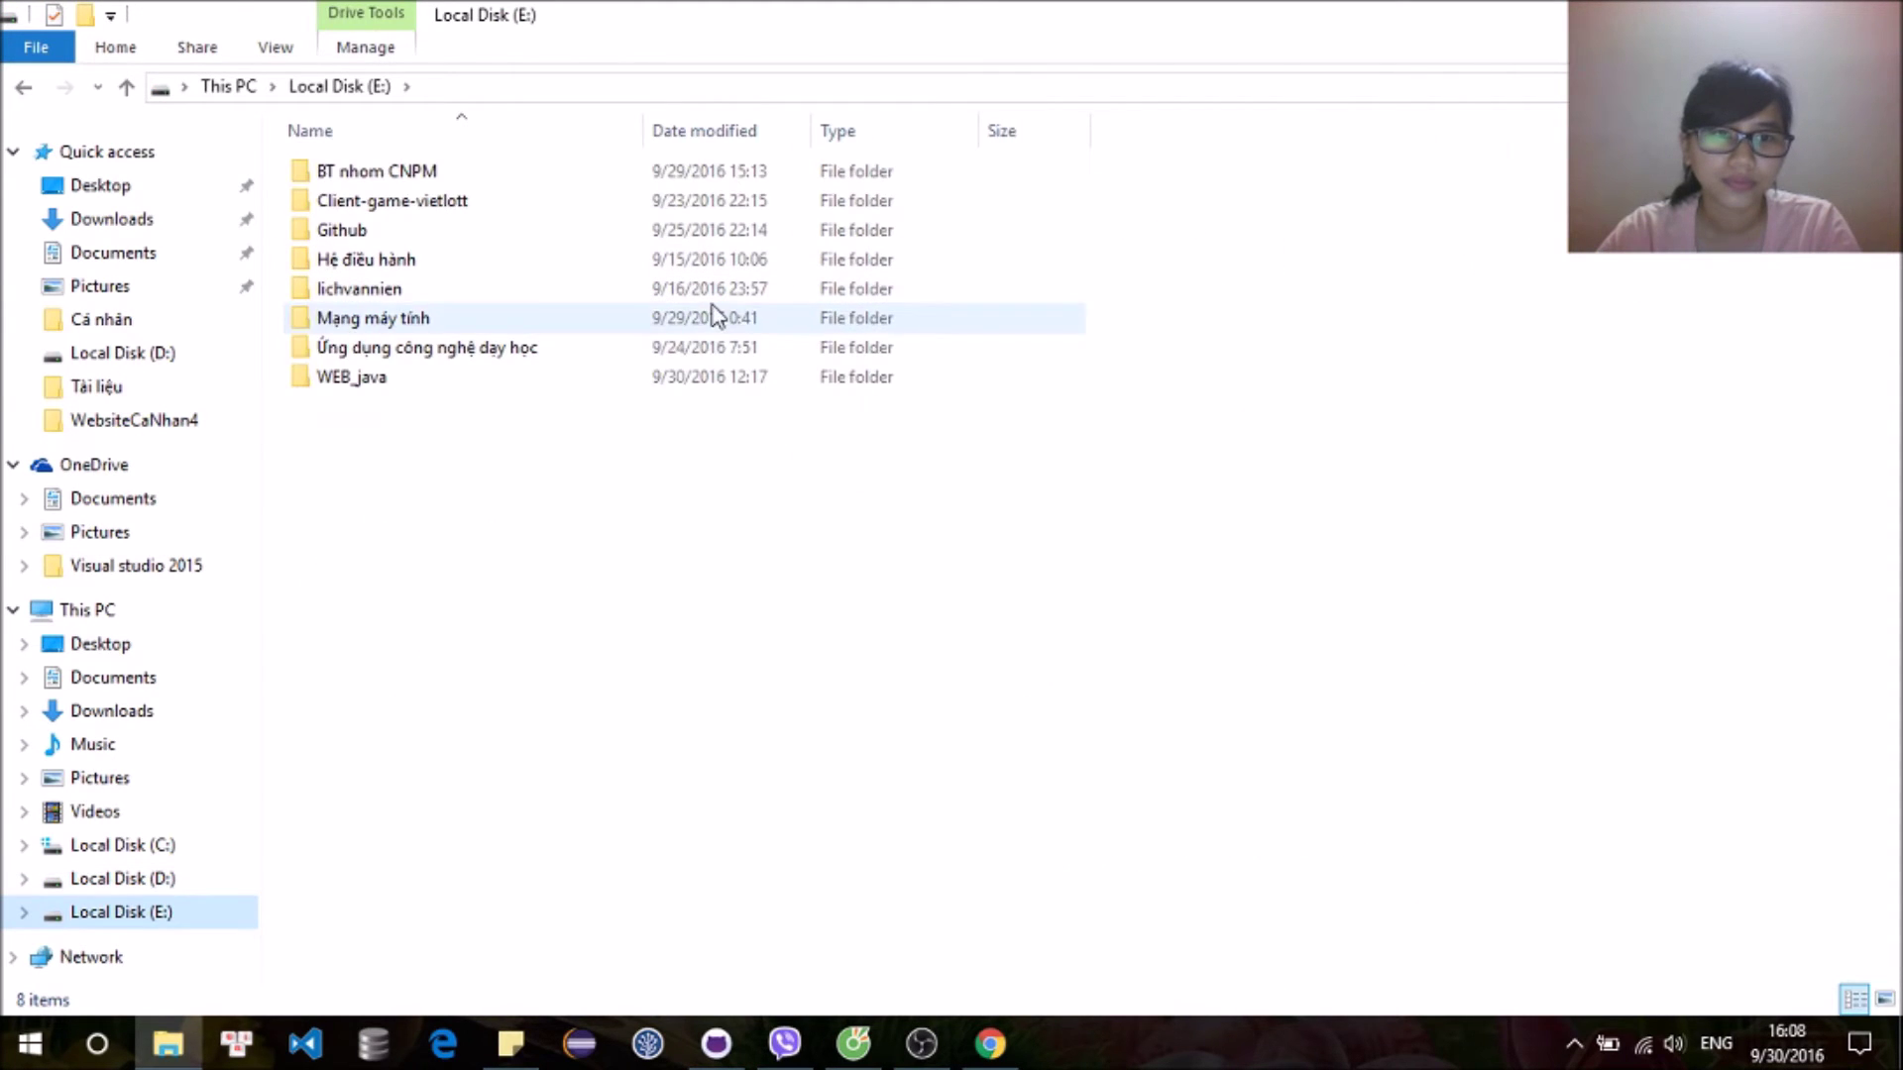
double_click(734, 382)
double_click(710, 230)
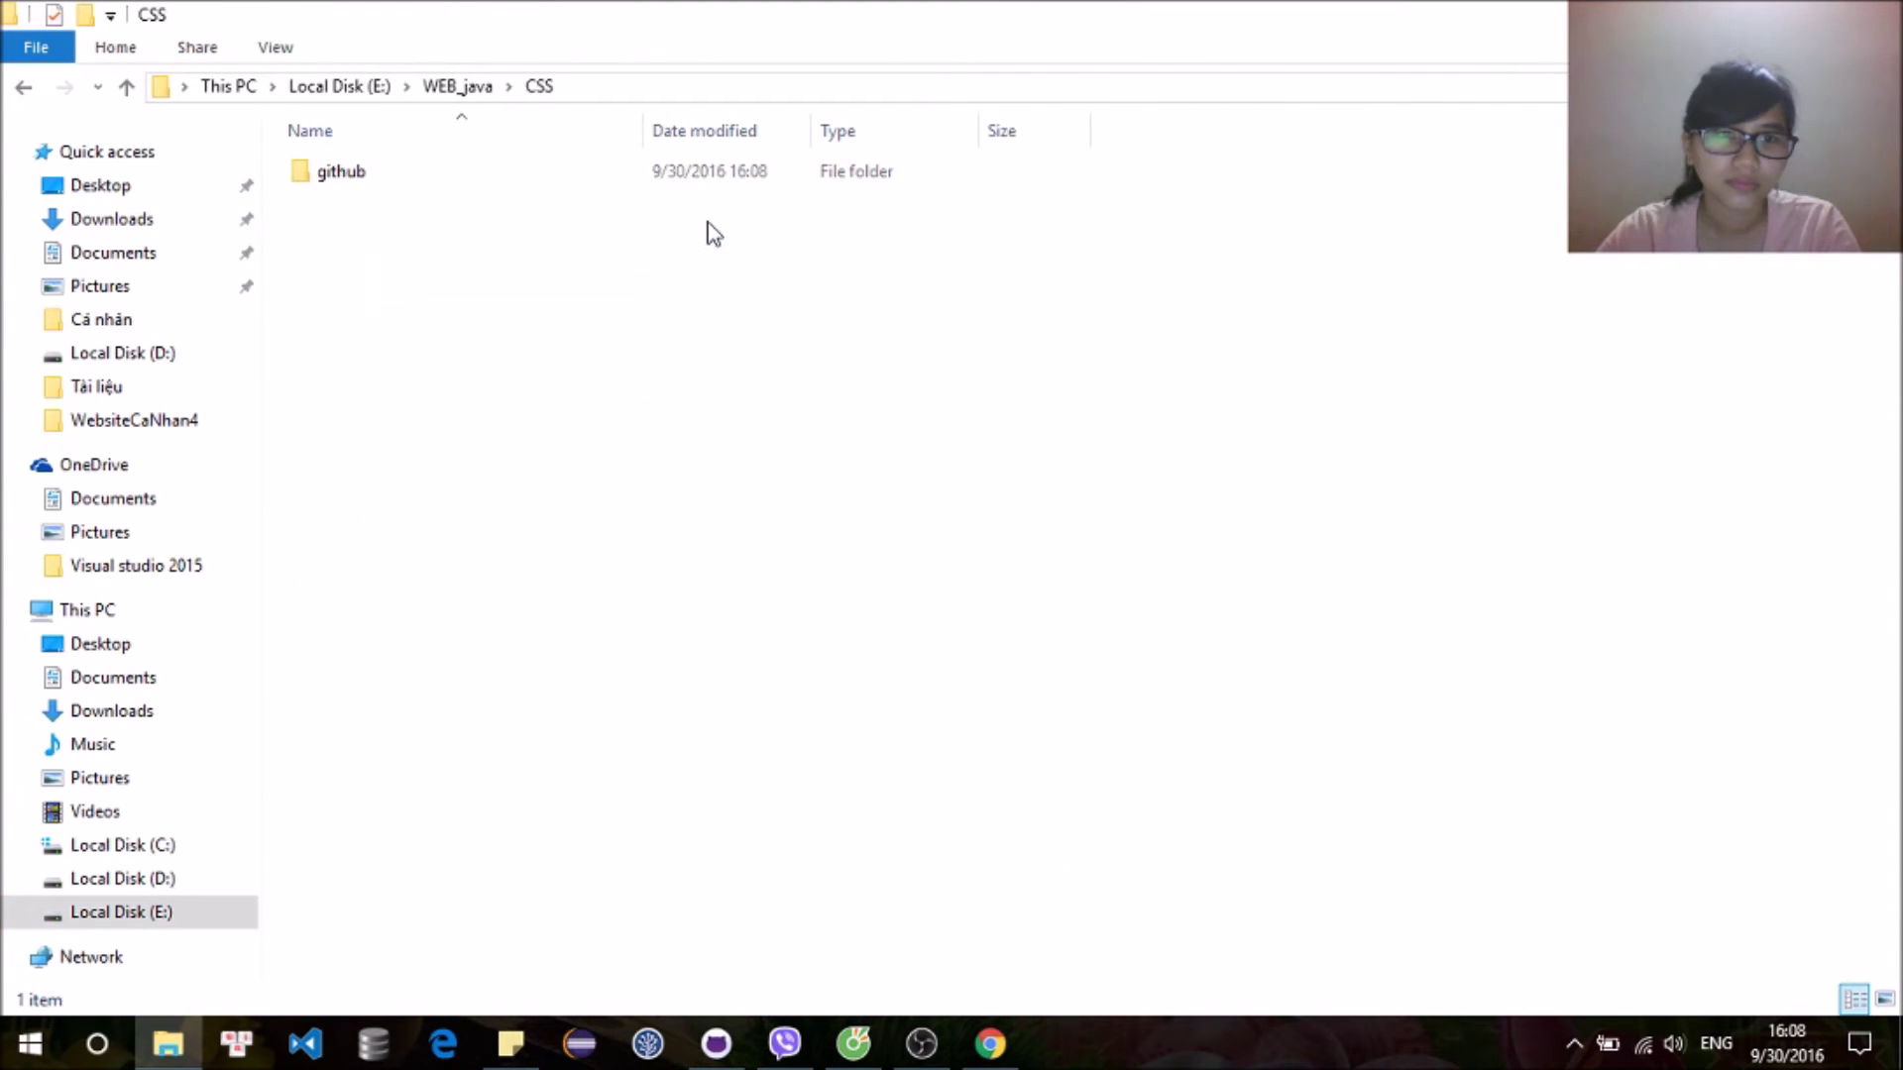
double_click(712, 182)
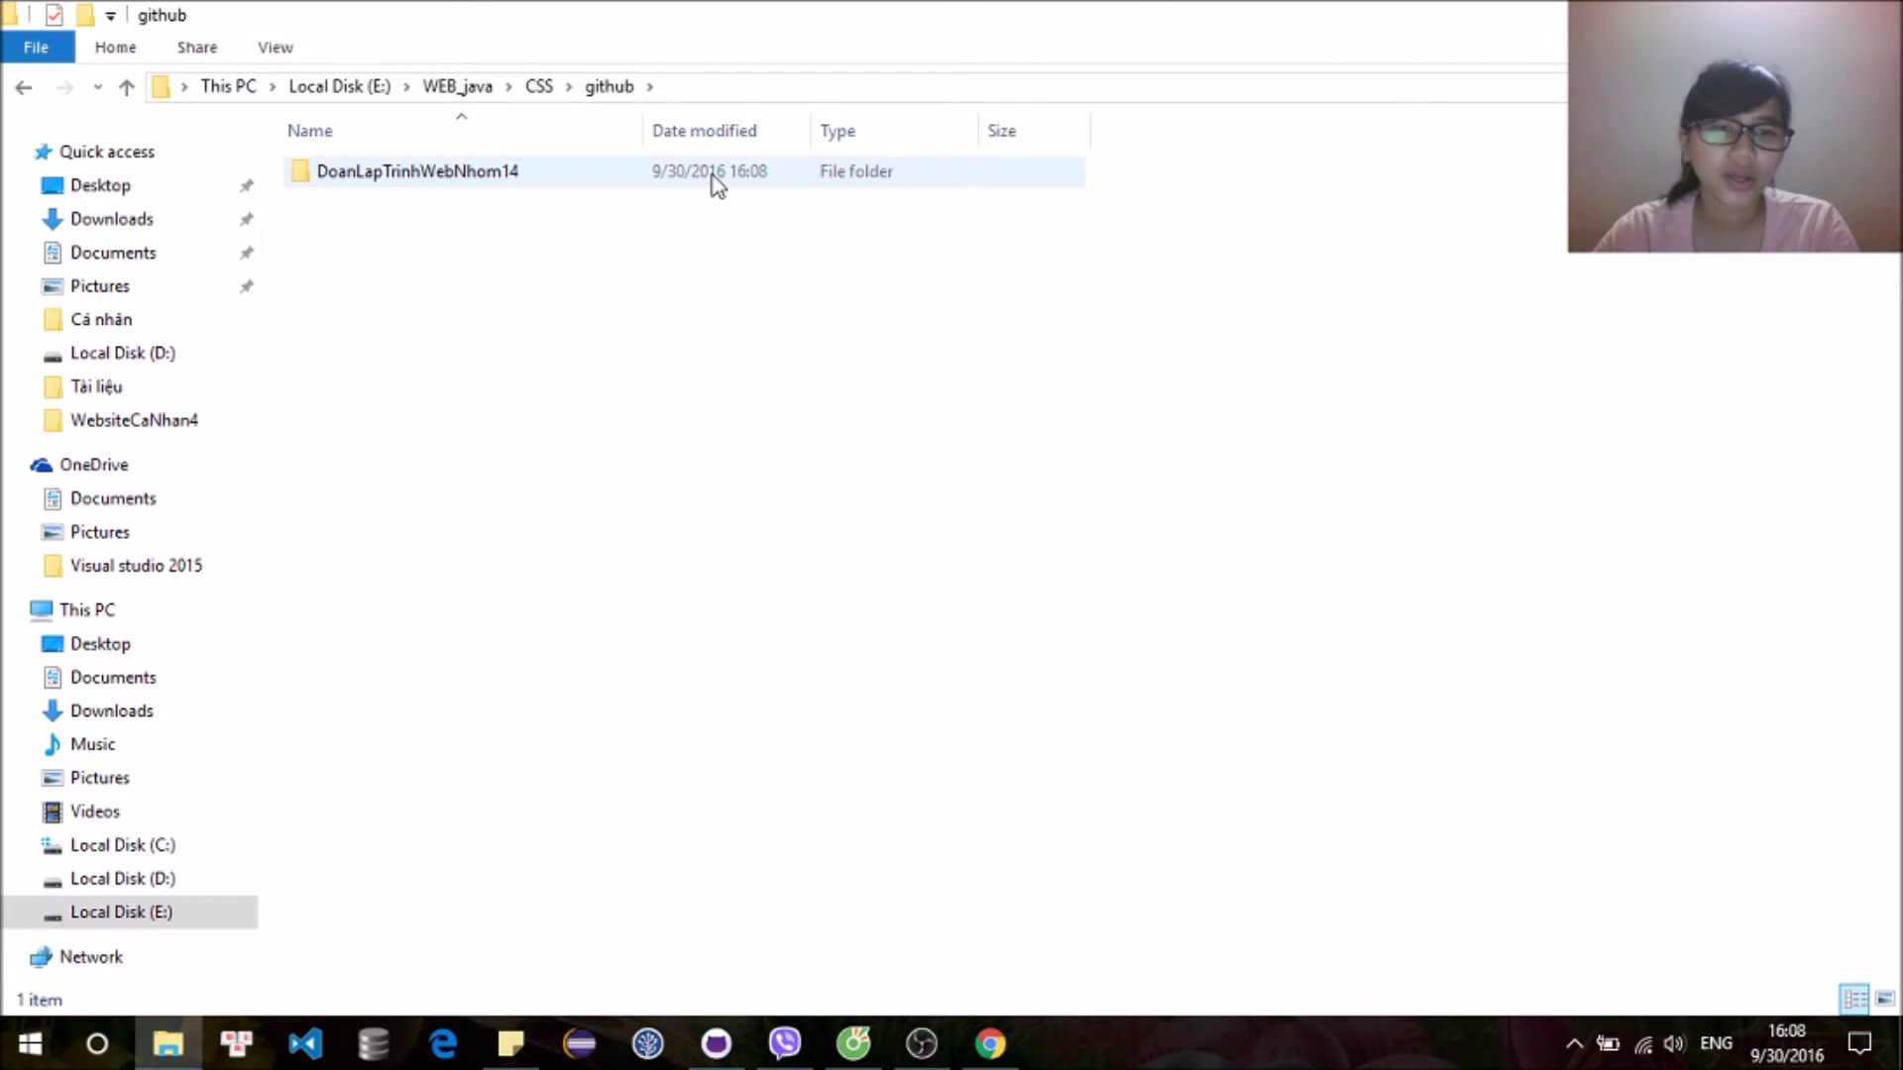
double_click(319, 180)
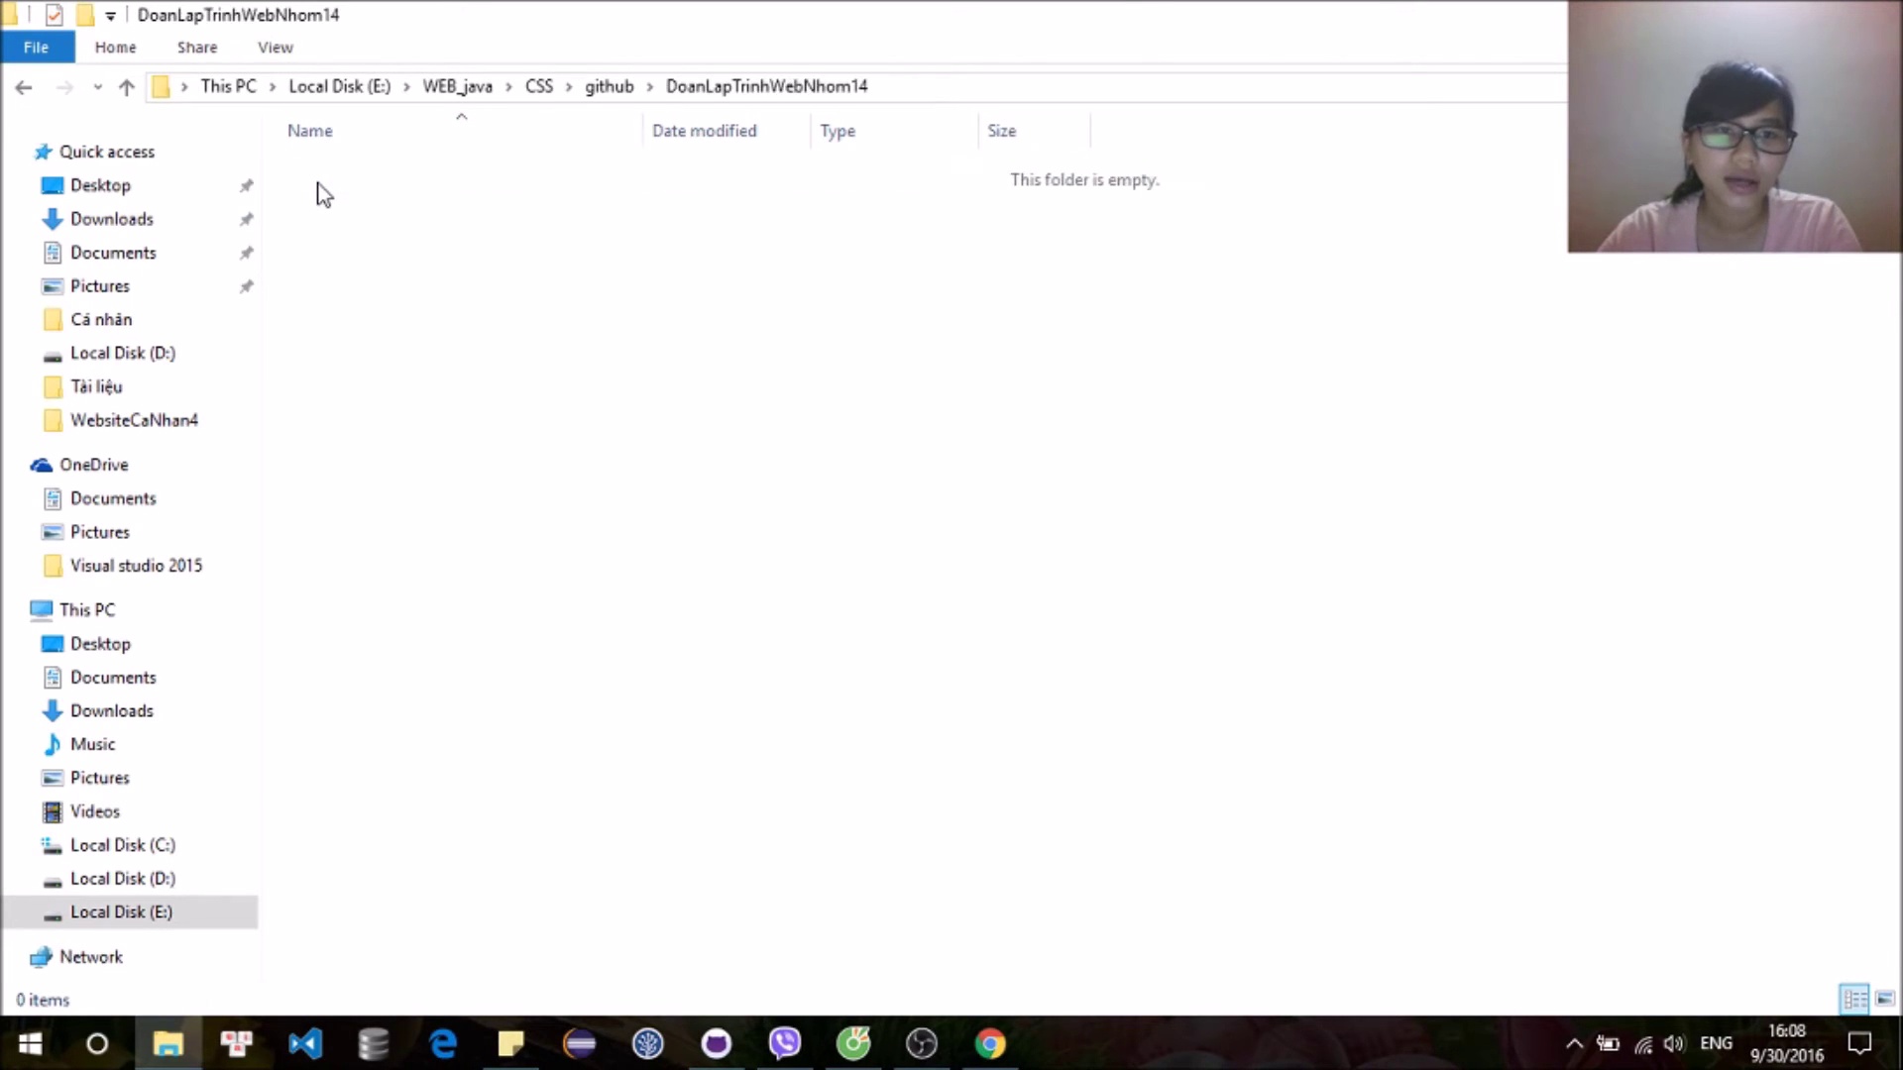
left_click(599, 89)
double_click(607, 182)
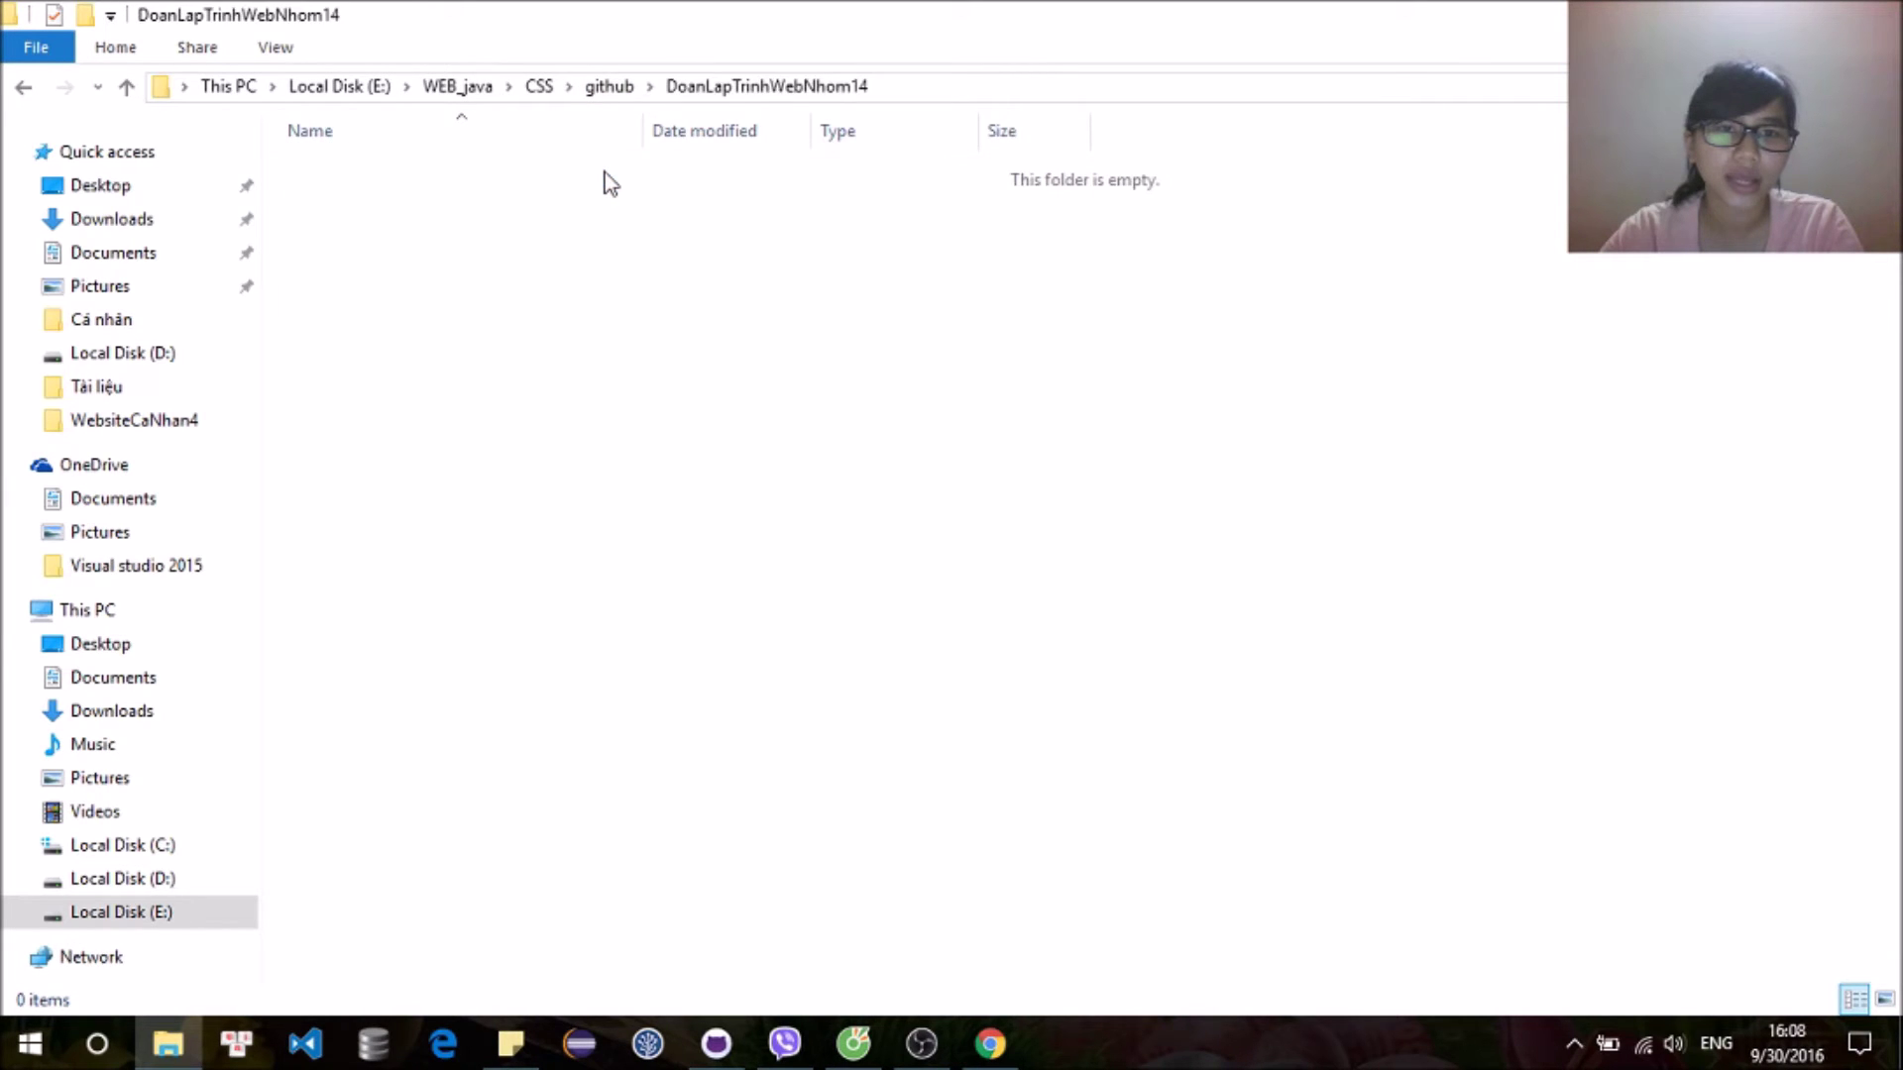
Step: Create a new folder named CHange1 in the repository folder and open it
right_click(552, 161)
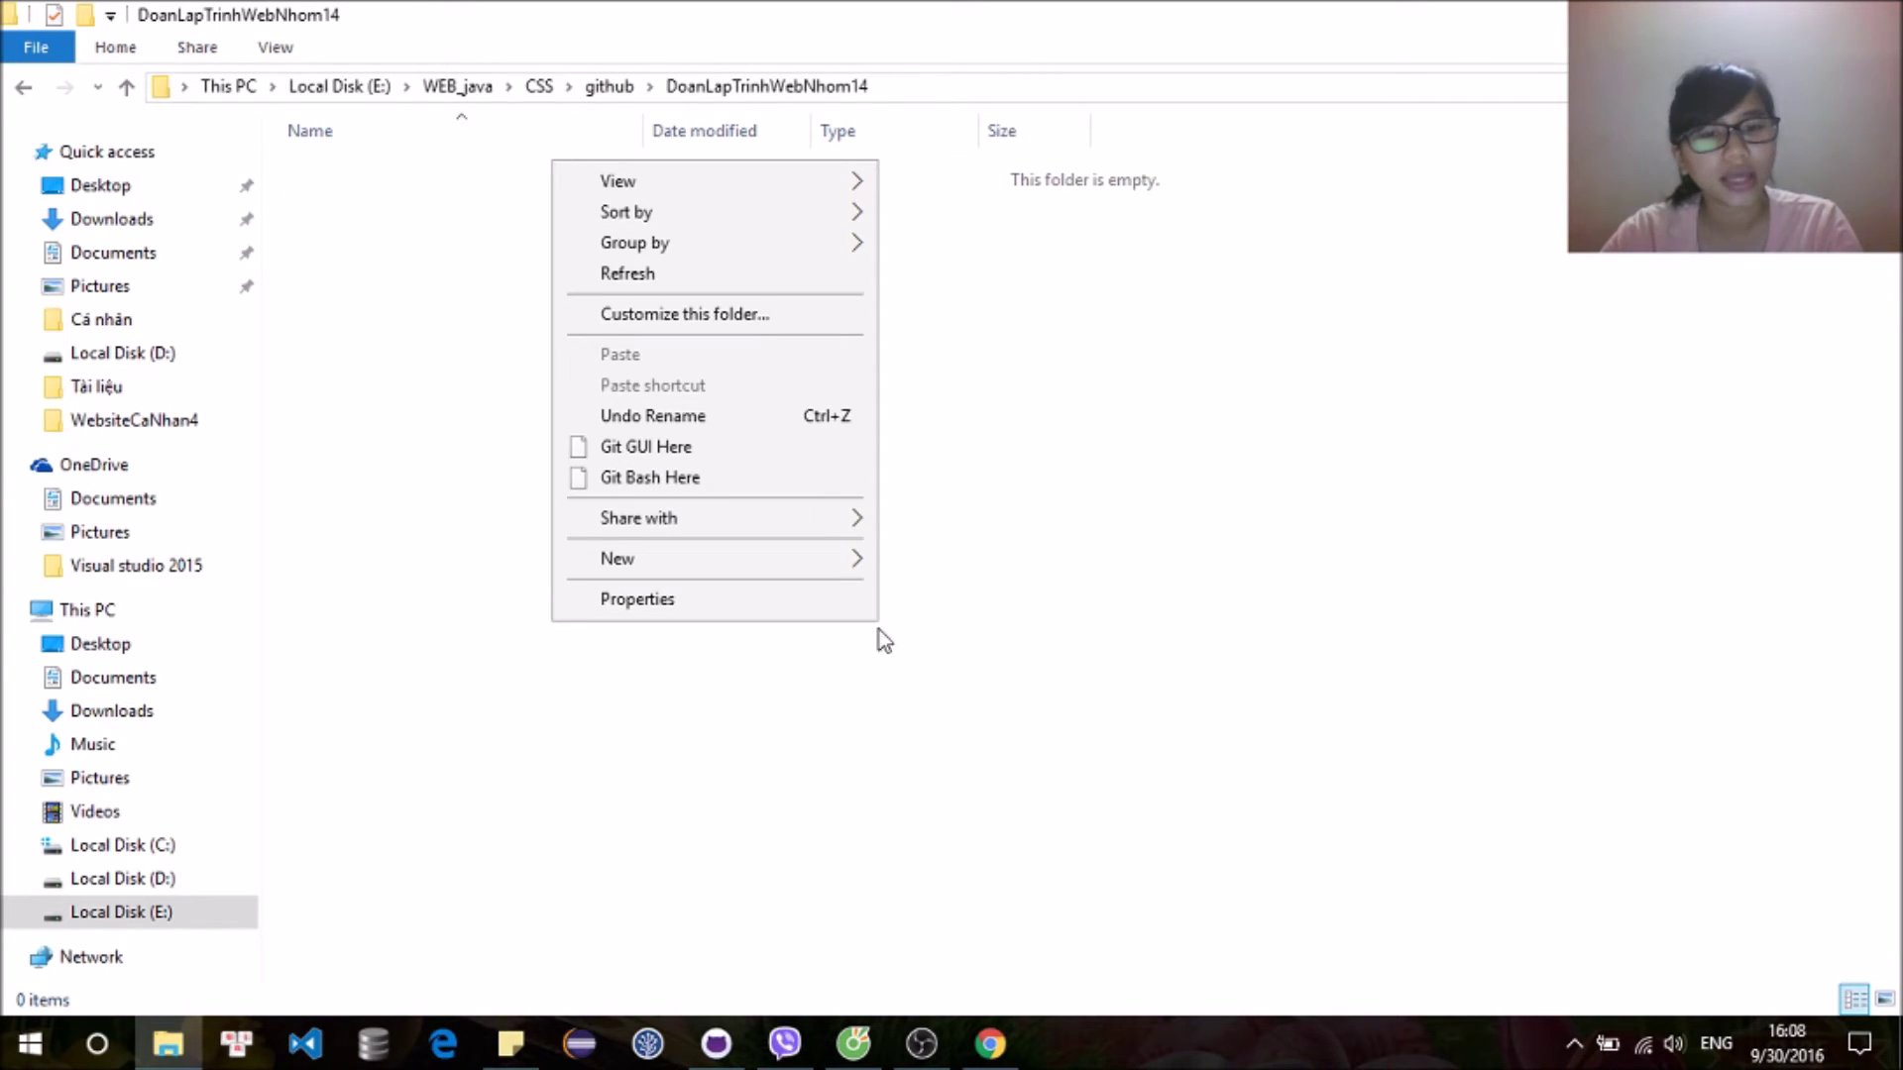
mouse_move(856, 563)
left_click(934, 572)
type("CHange1")
key("Return")
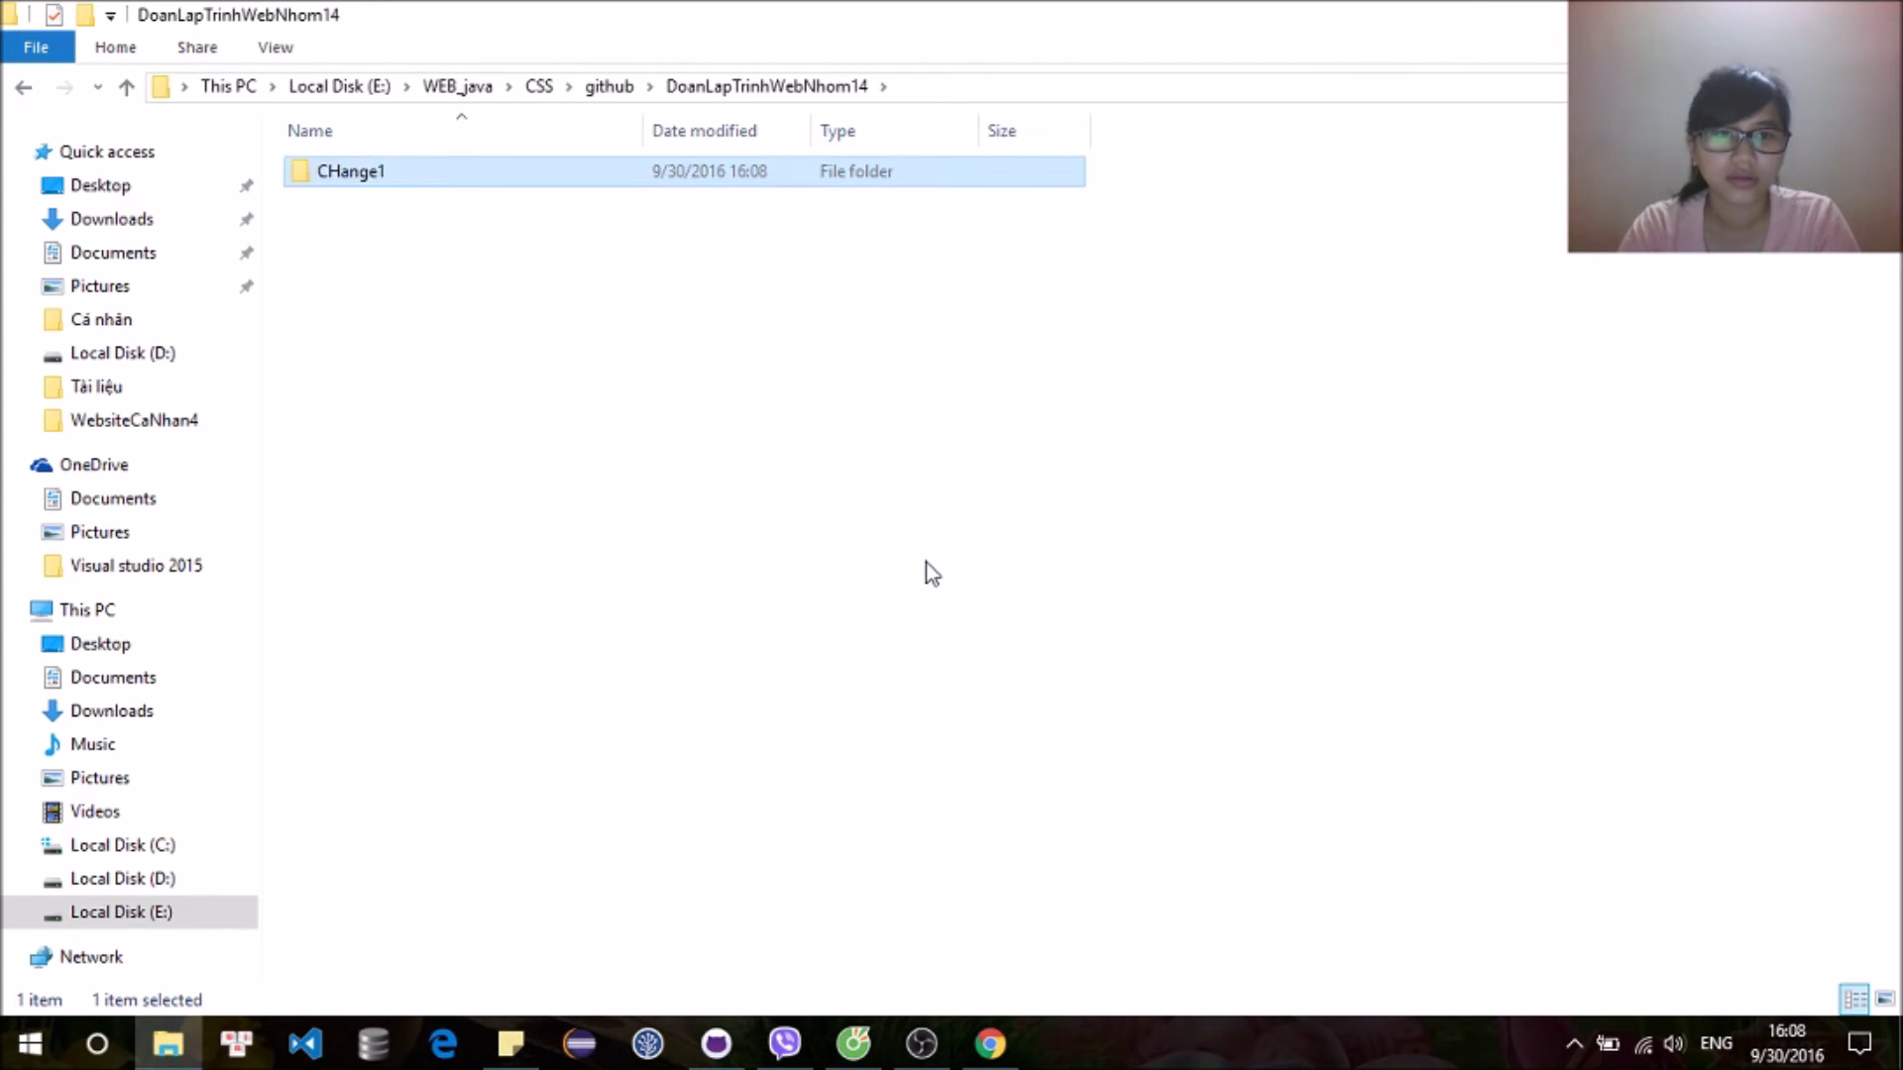
key("Return")
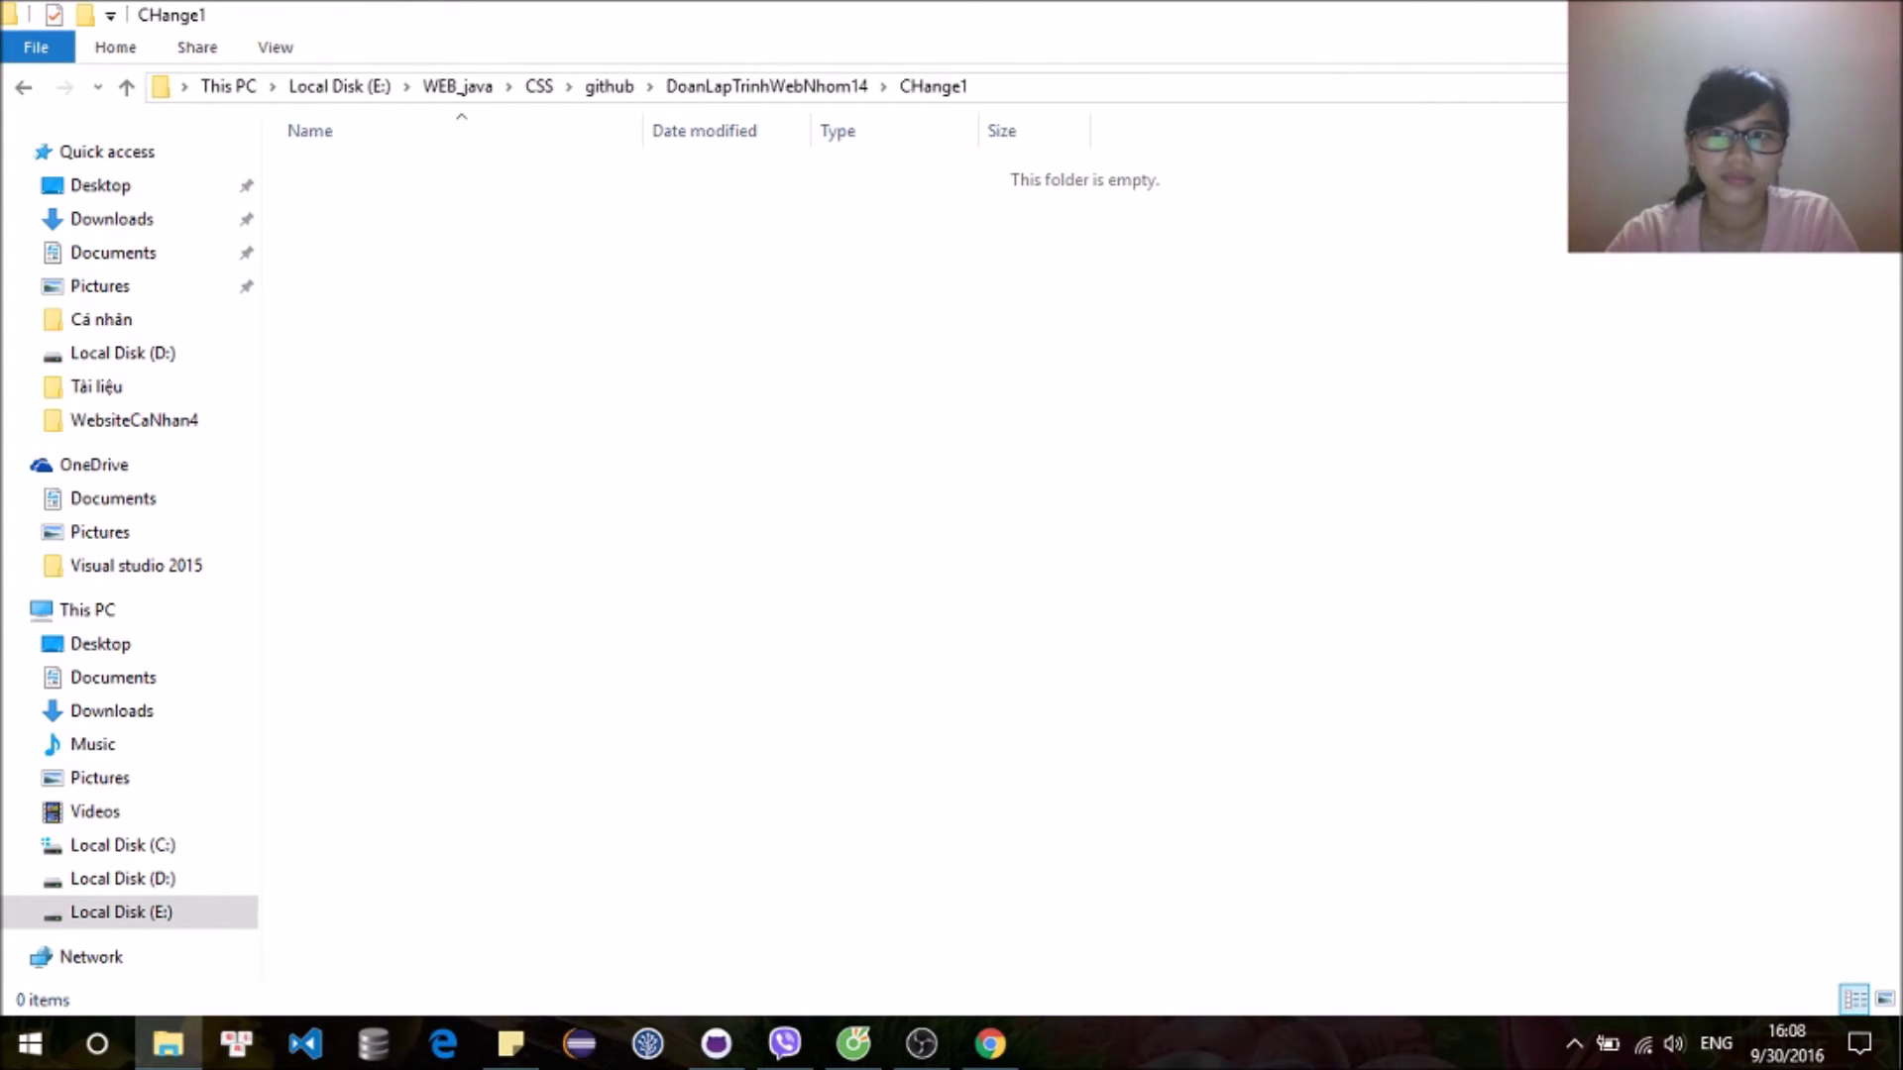
Step: Switch to GitHub Desktop, then open a new File Explorer window at Local Disk (E:)
key("alt+Tab")
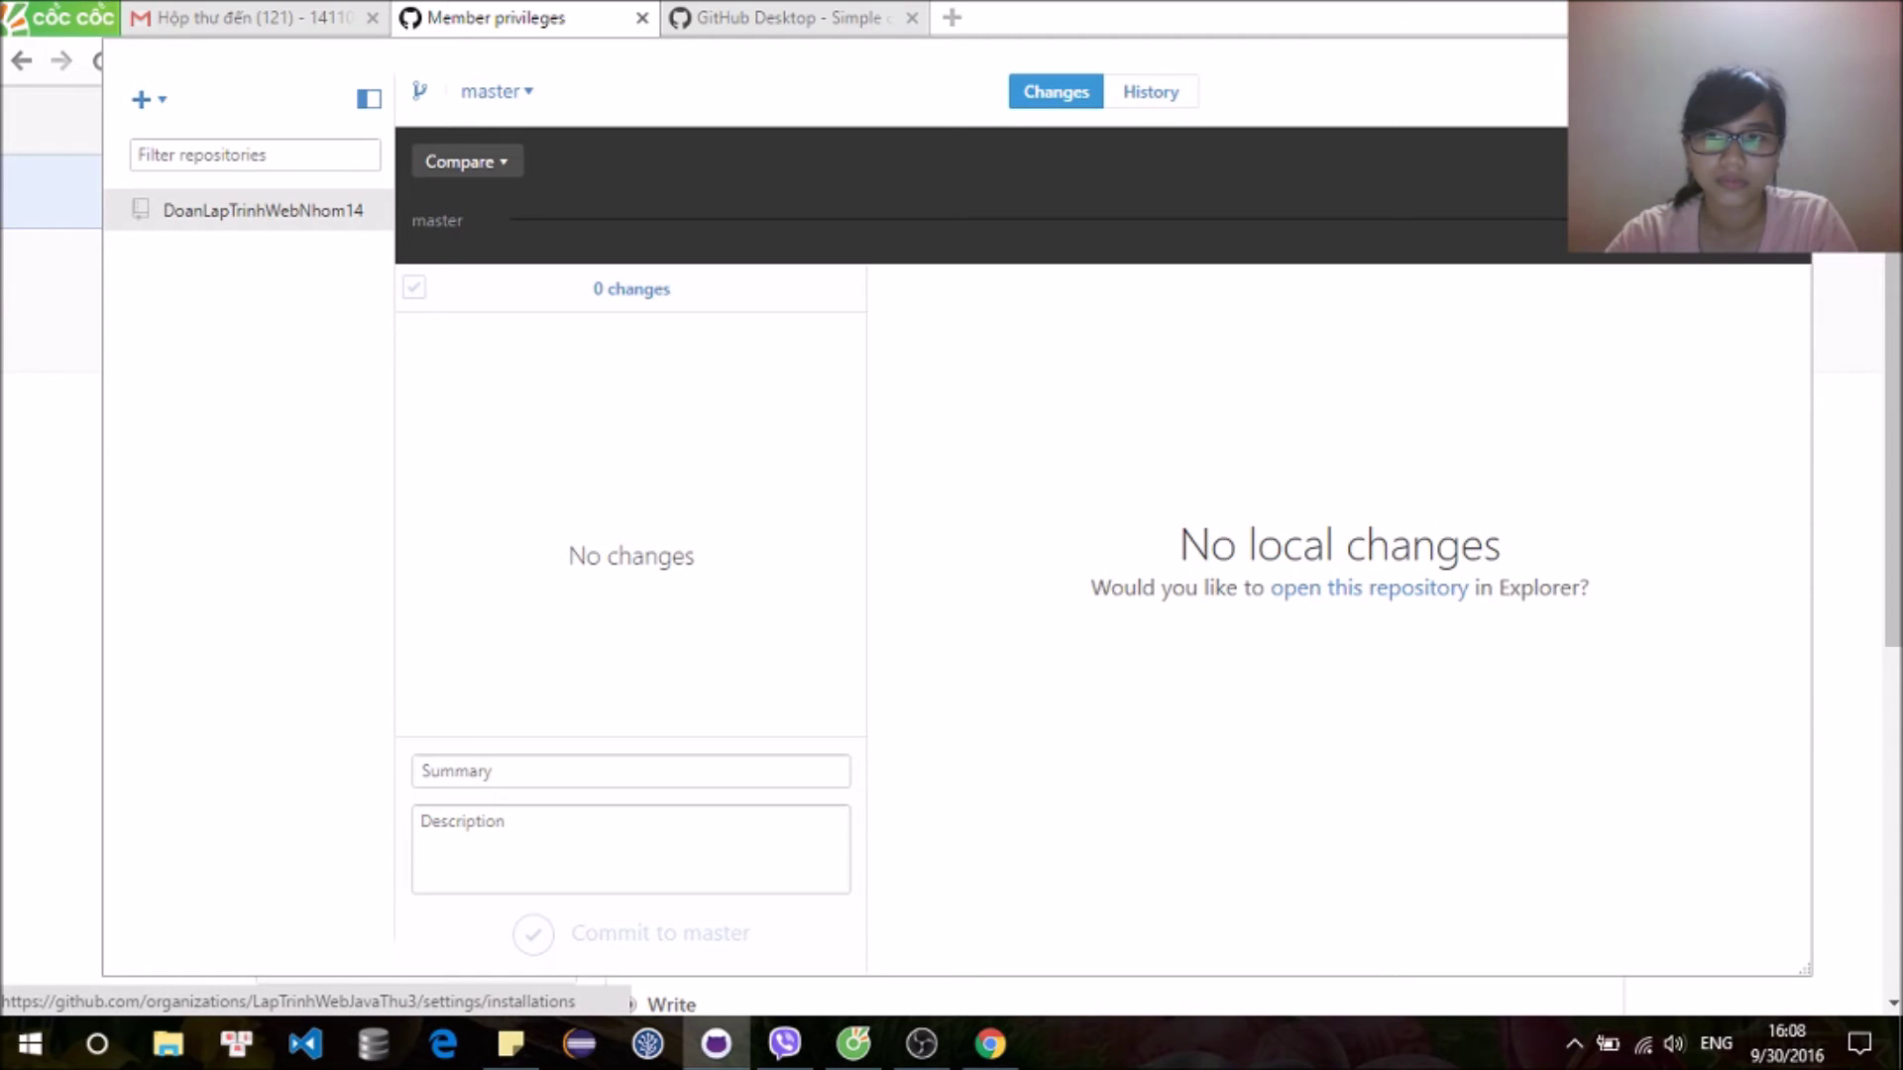
left_click(167, 1045)
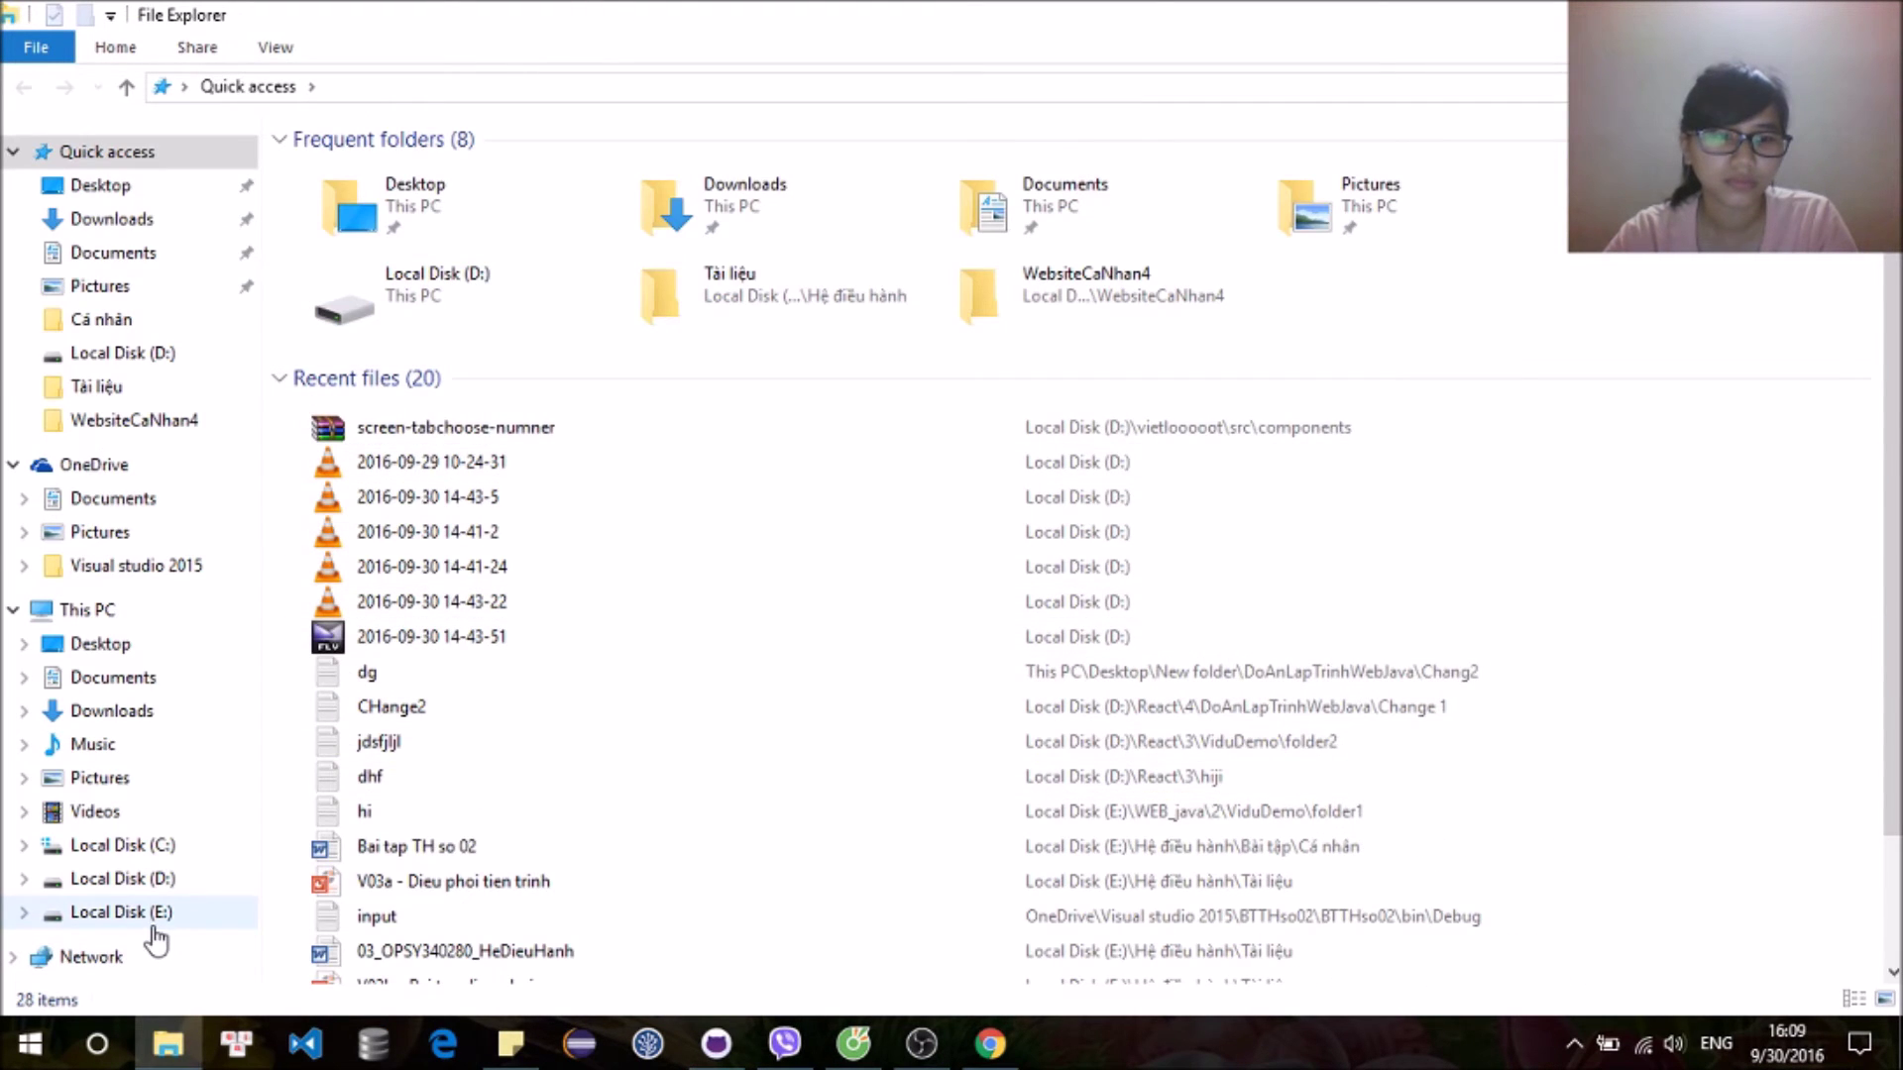
left_click(154, 927)
Step: Navigate to the empty CHange1 folder inside the DoanLapTrinhWebNhom14 repository
double_click(738, 378)
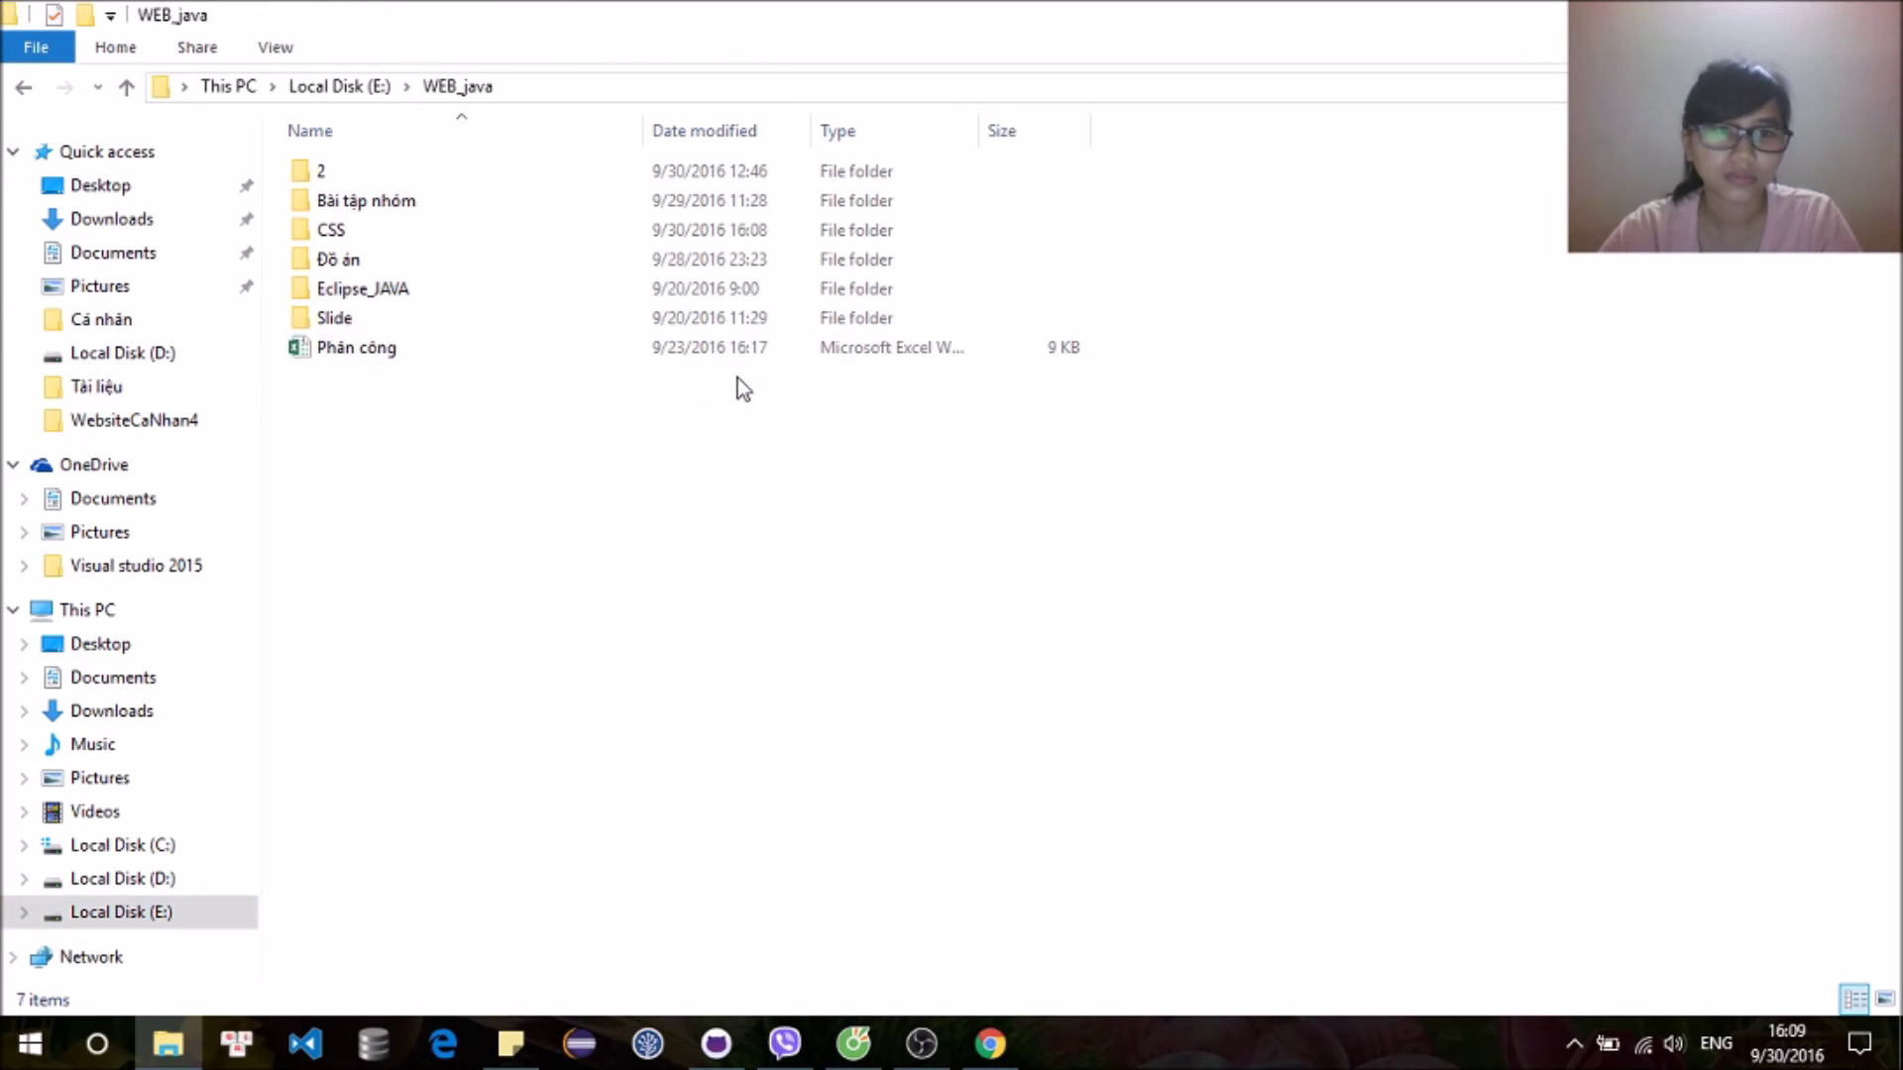
double_click(751, 237)
double_click(785, 170)
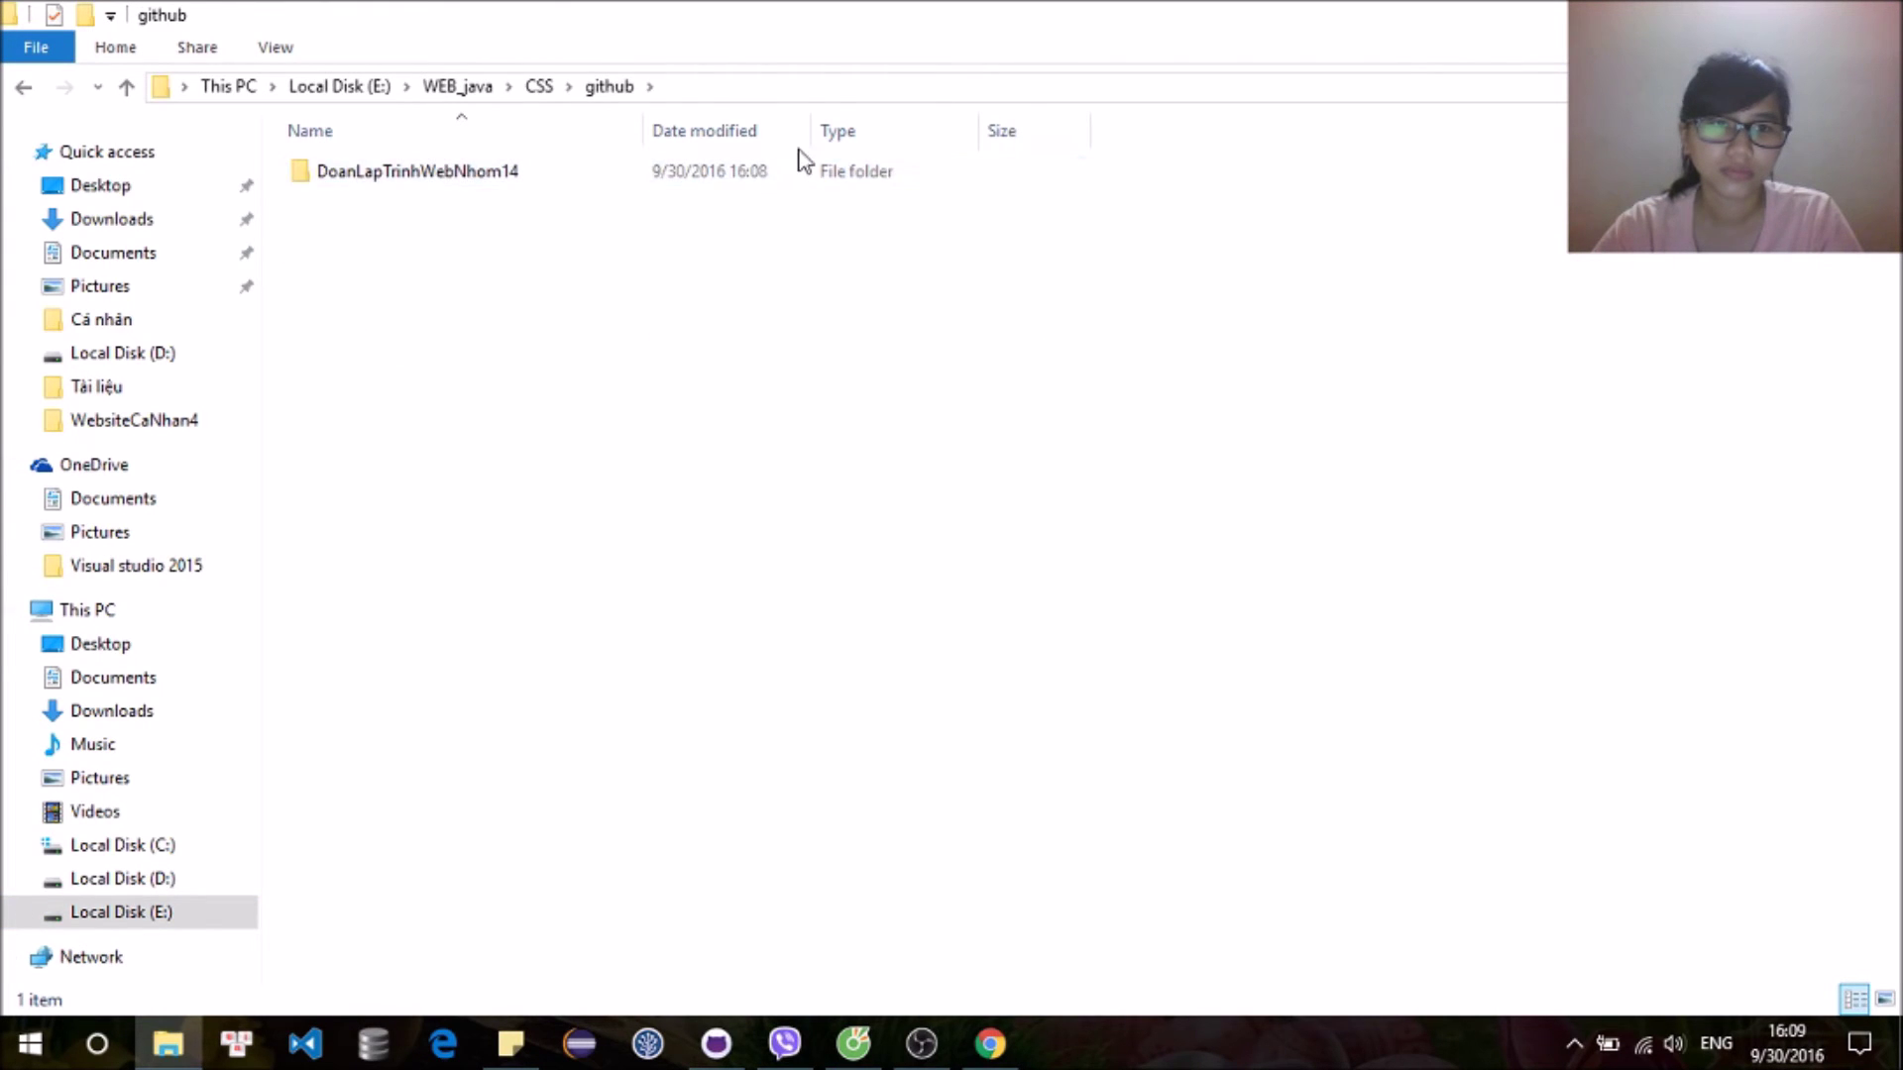
double_click(817, 177)
double_click(820, 181)
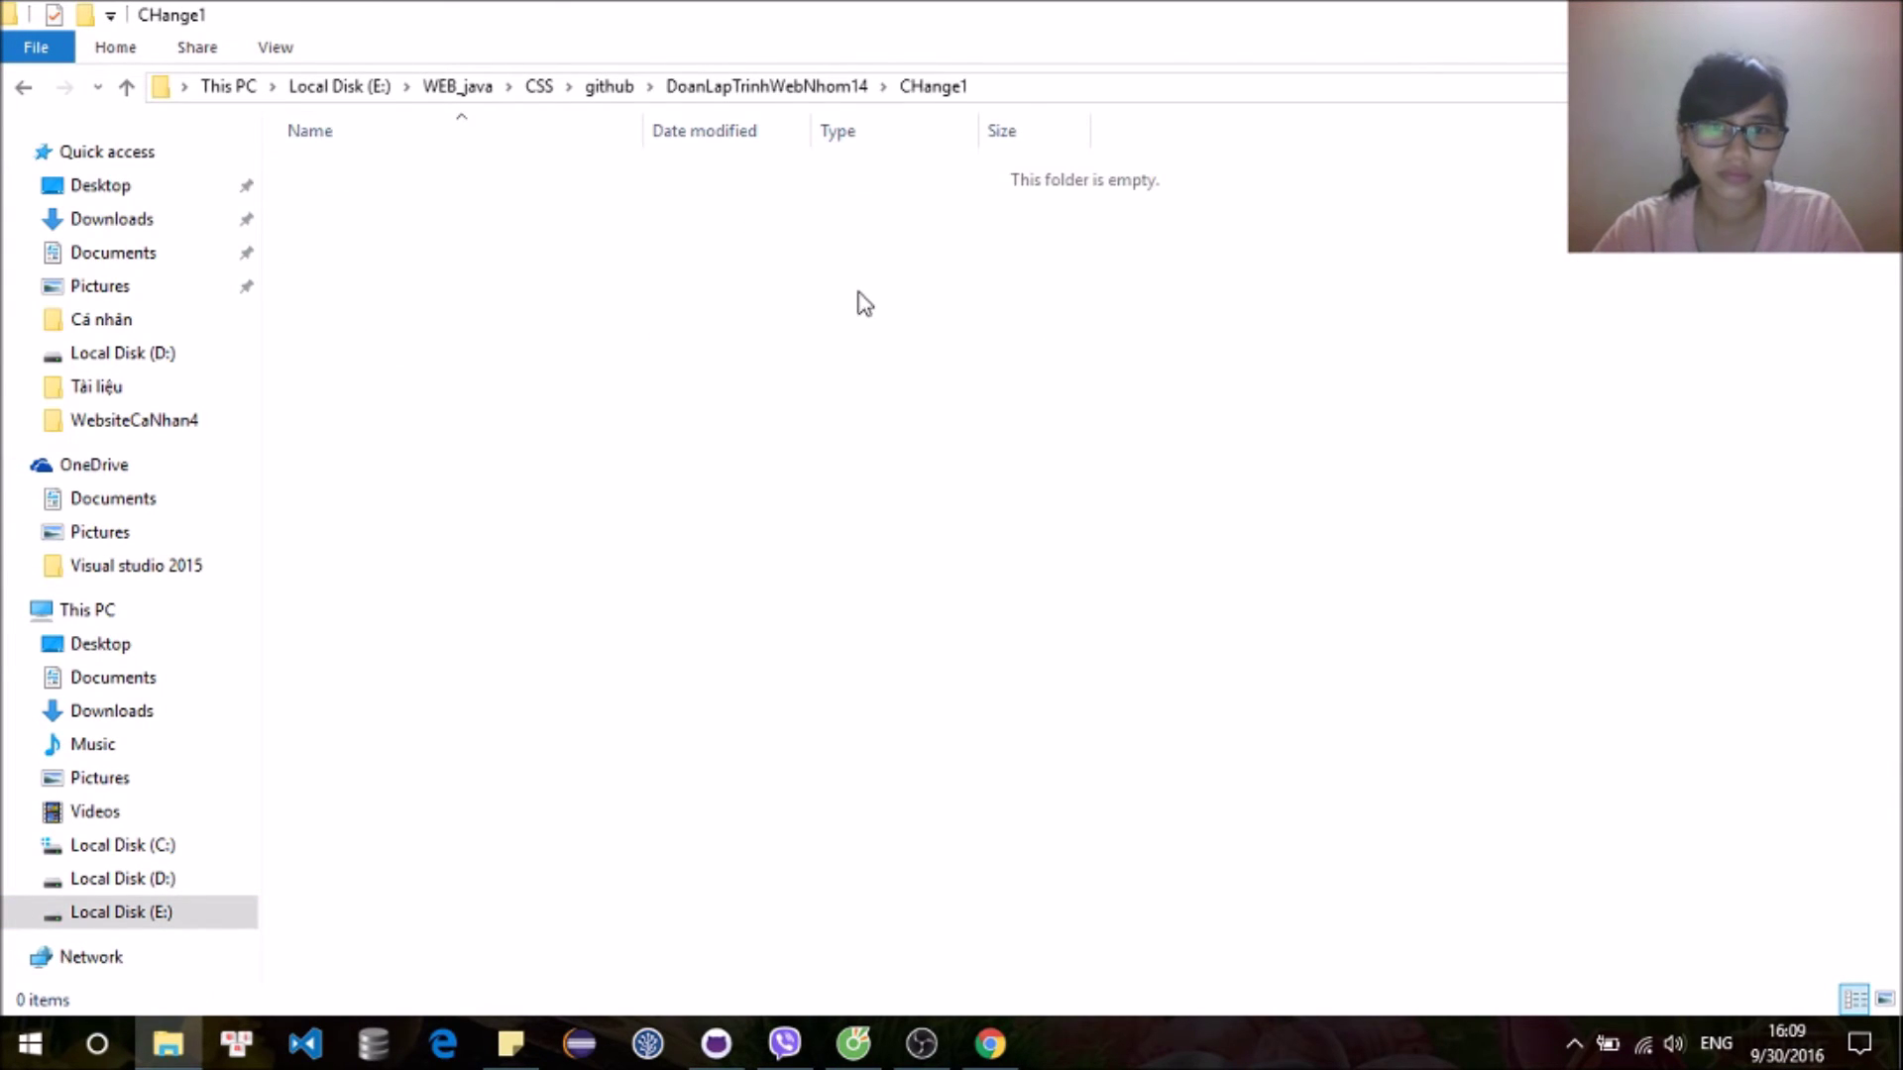
Step: Create a text document named dgg containing 'fdgf' and save it
right_click(861, 295)
mouse_move(1040, 688)
left_click(1321, 625)
type("dg")
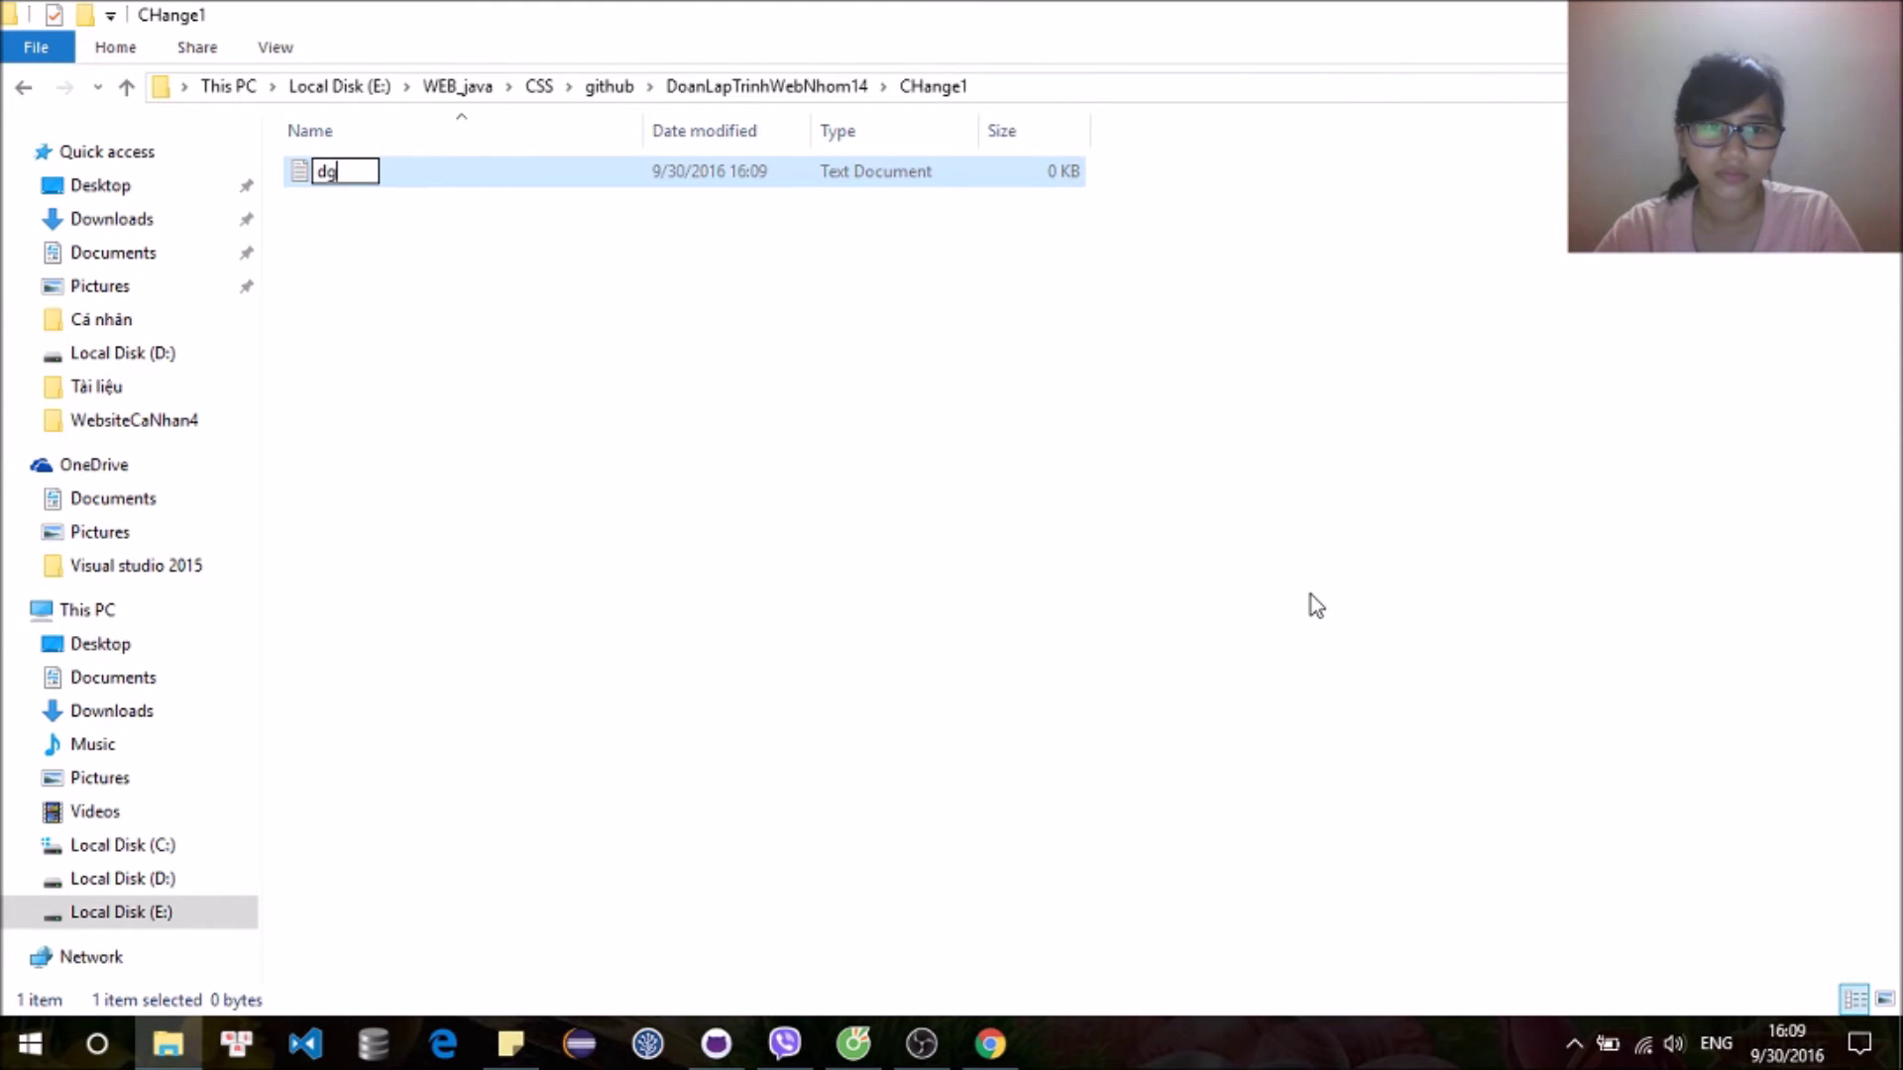
type("g")
key("Return")
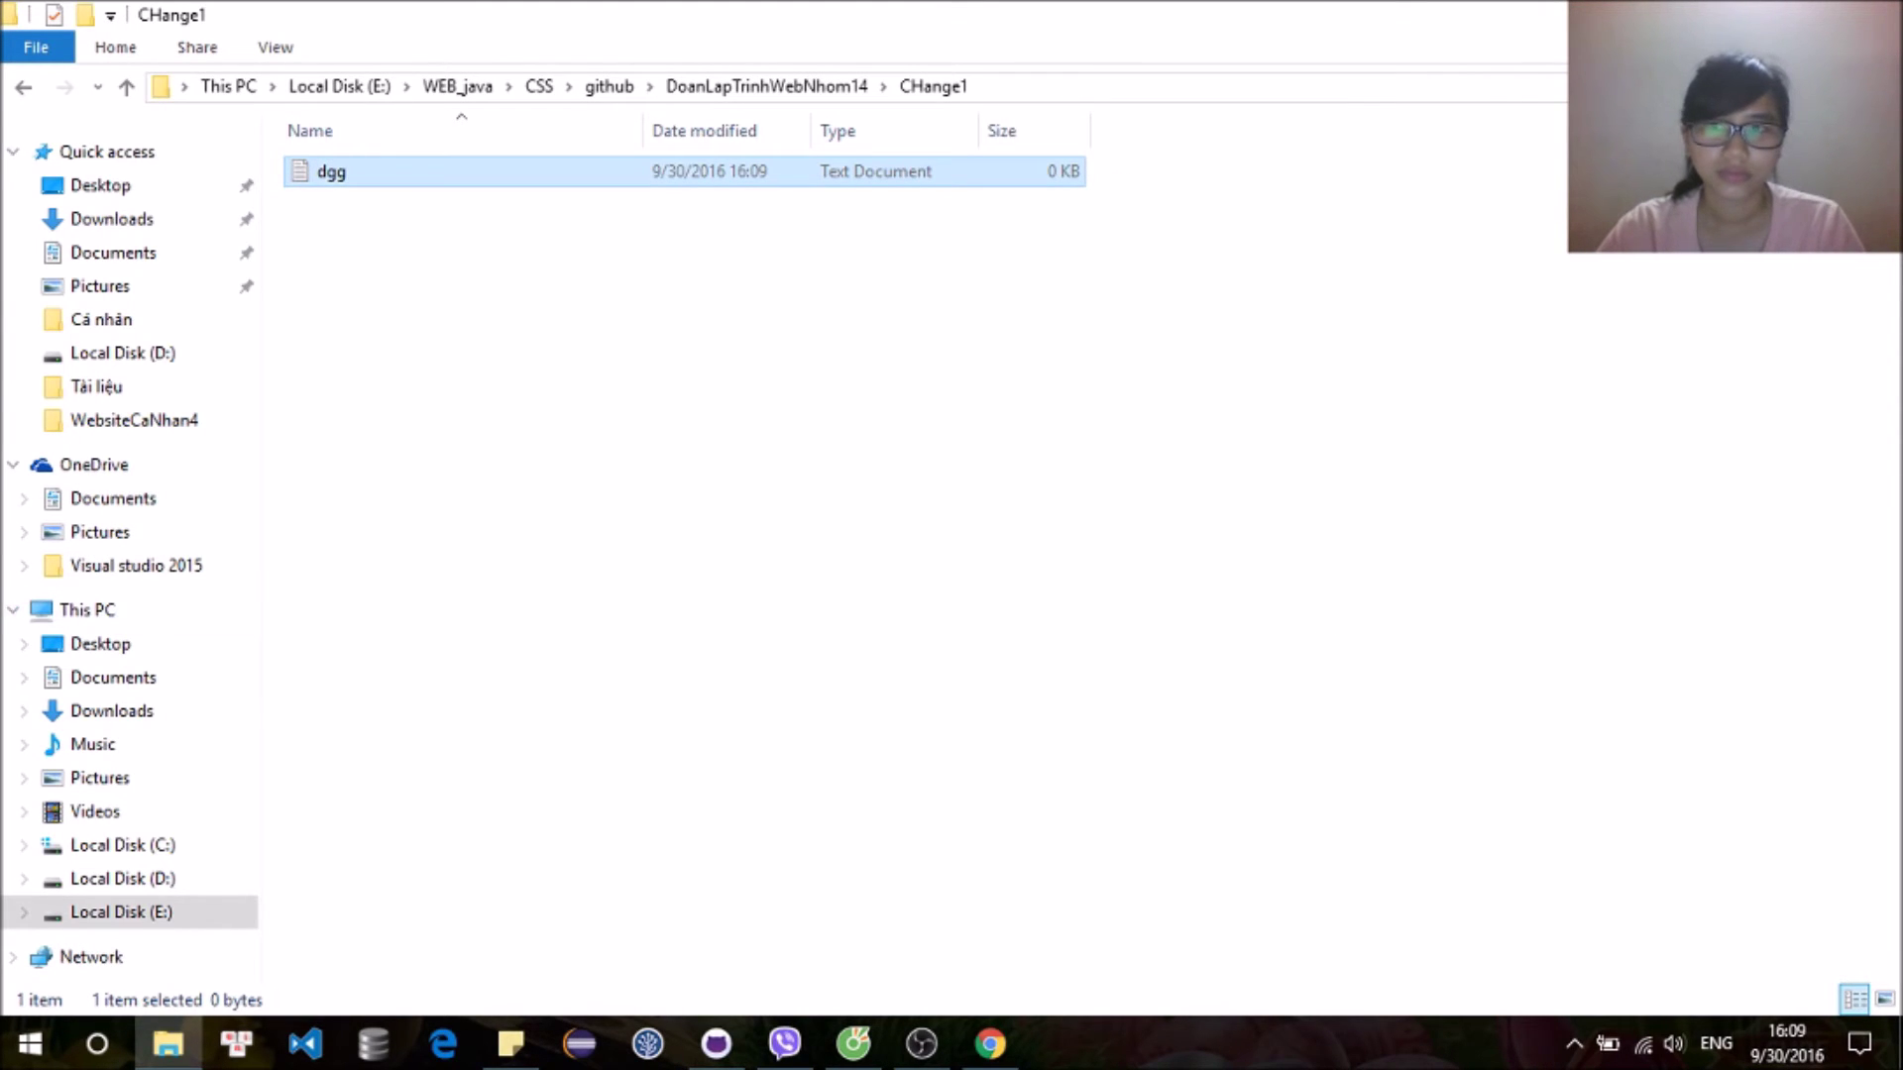
type("fdgf")
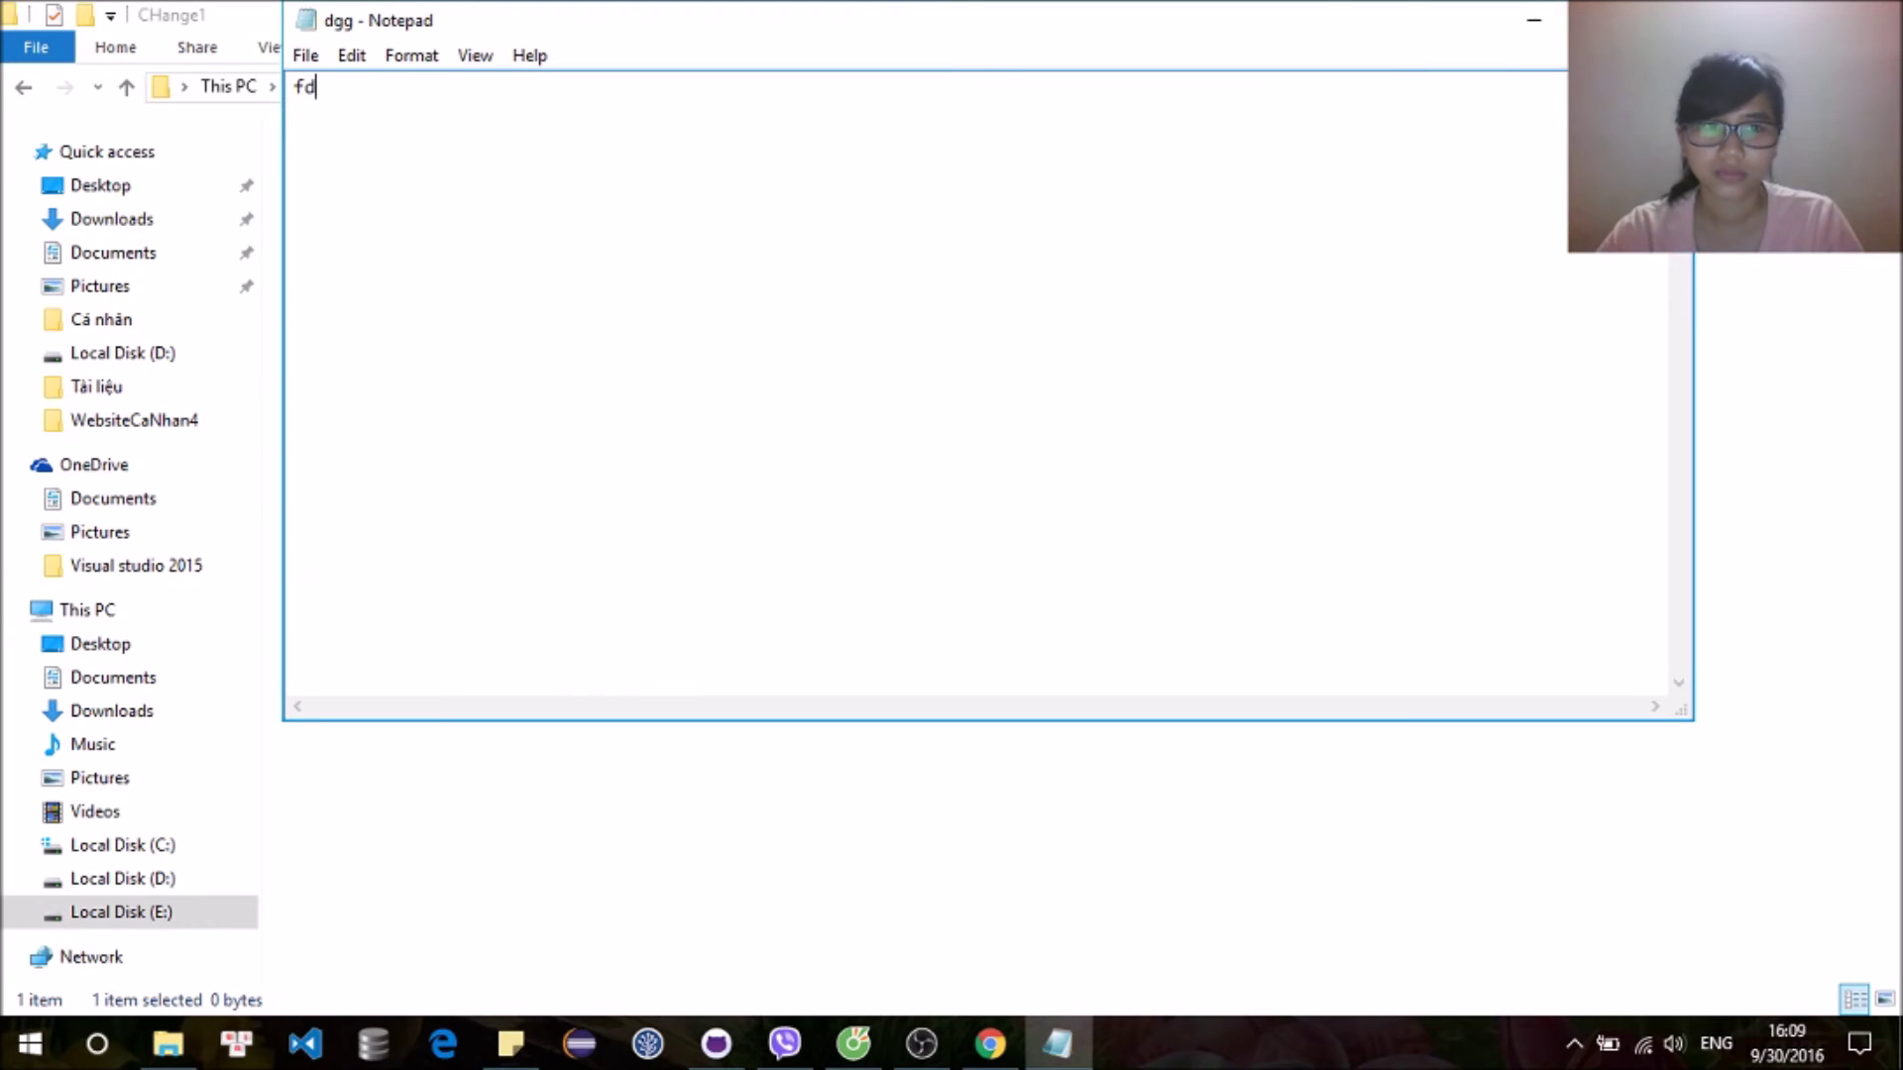
key("ctrl+s")
key("alt+F4")
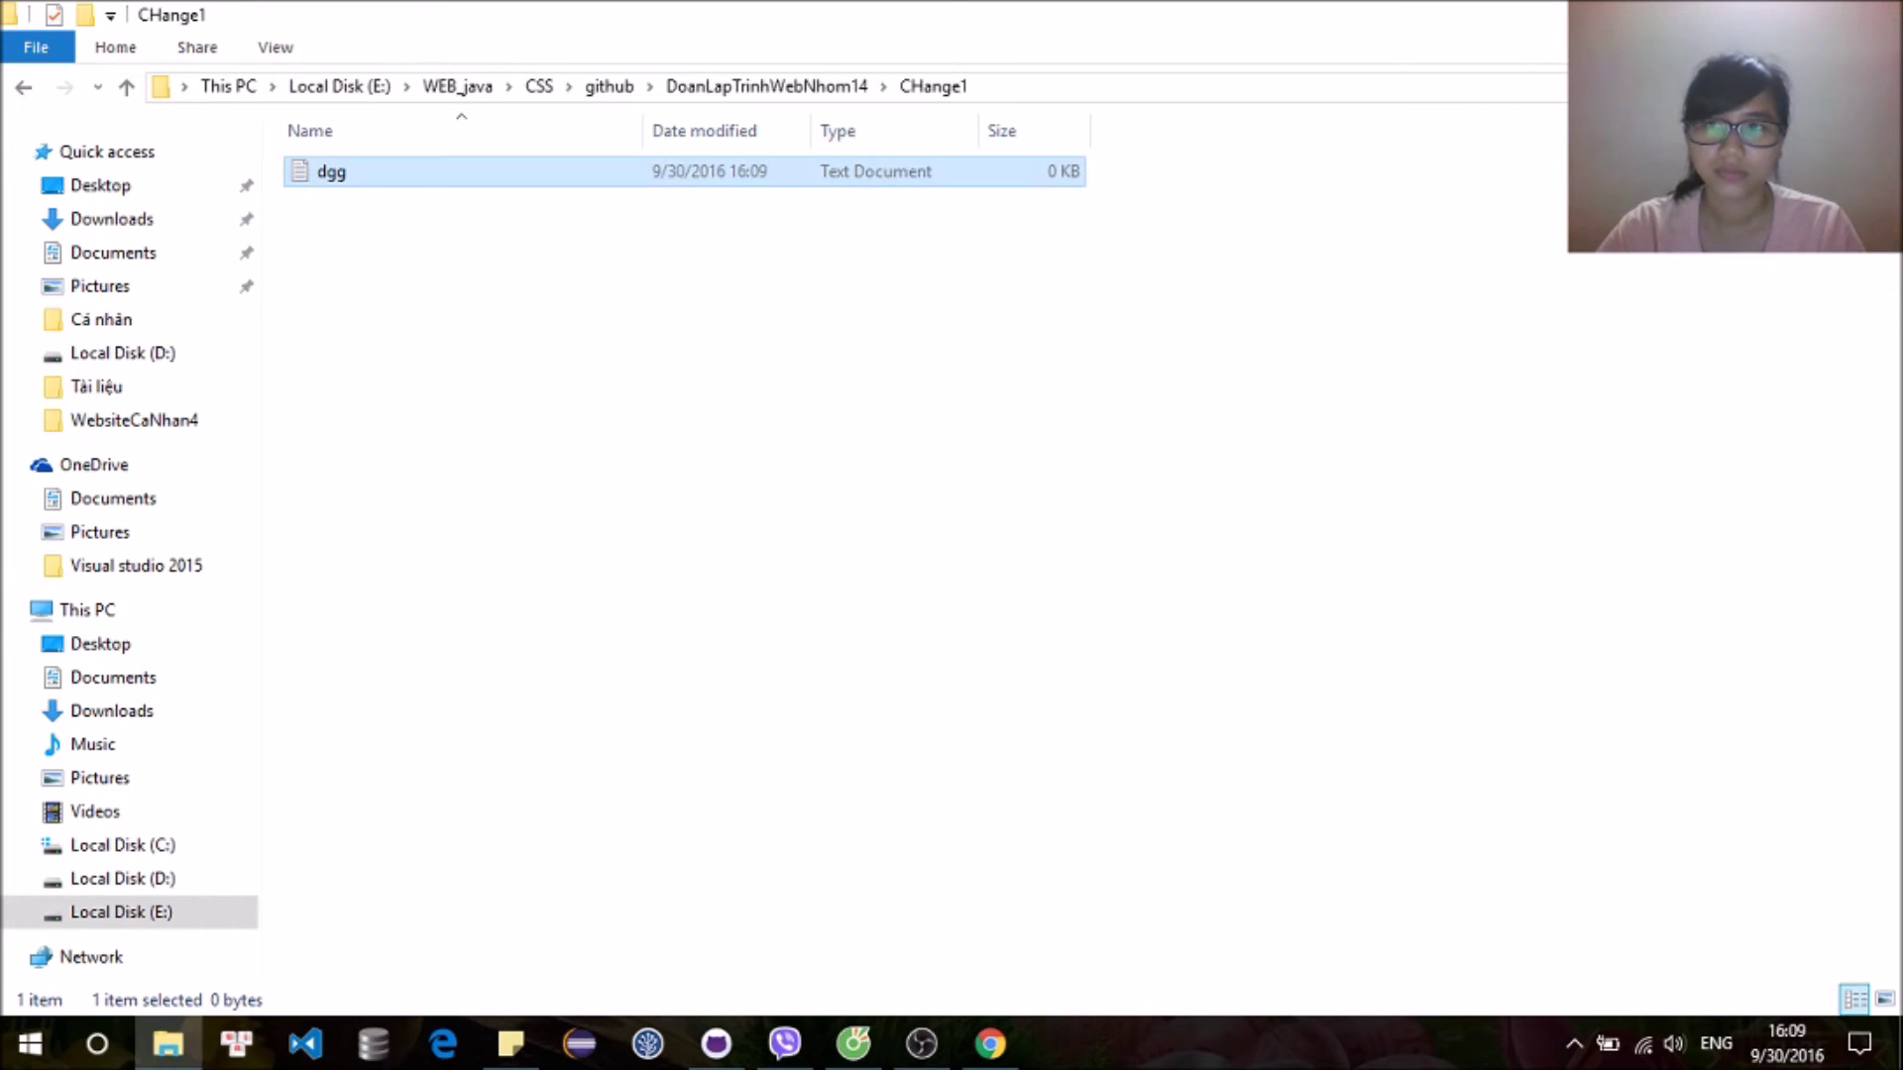
key("alt+Tab")
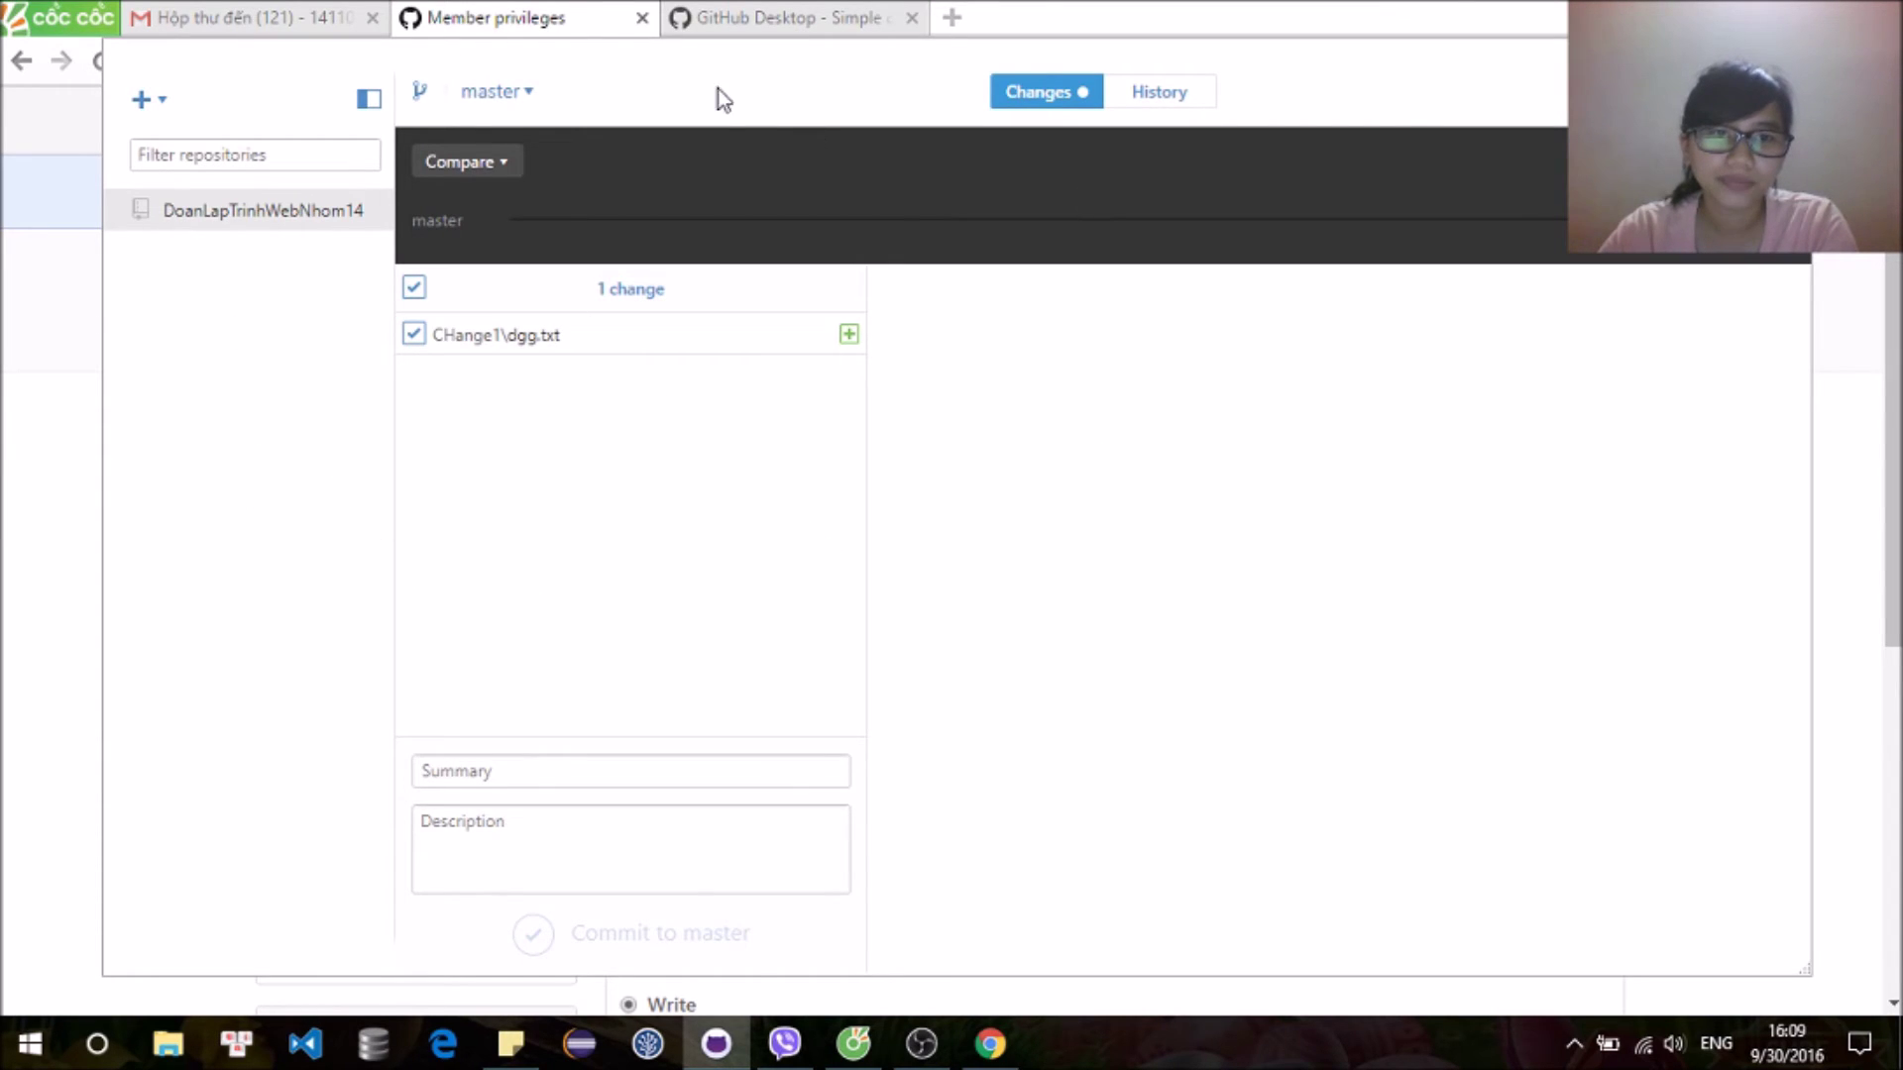
Step: Commit CHange1\dgg.txt to master with summary 'Commit1' and description 'Commit change1'
left_click(662, 772)
type("Commit1")
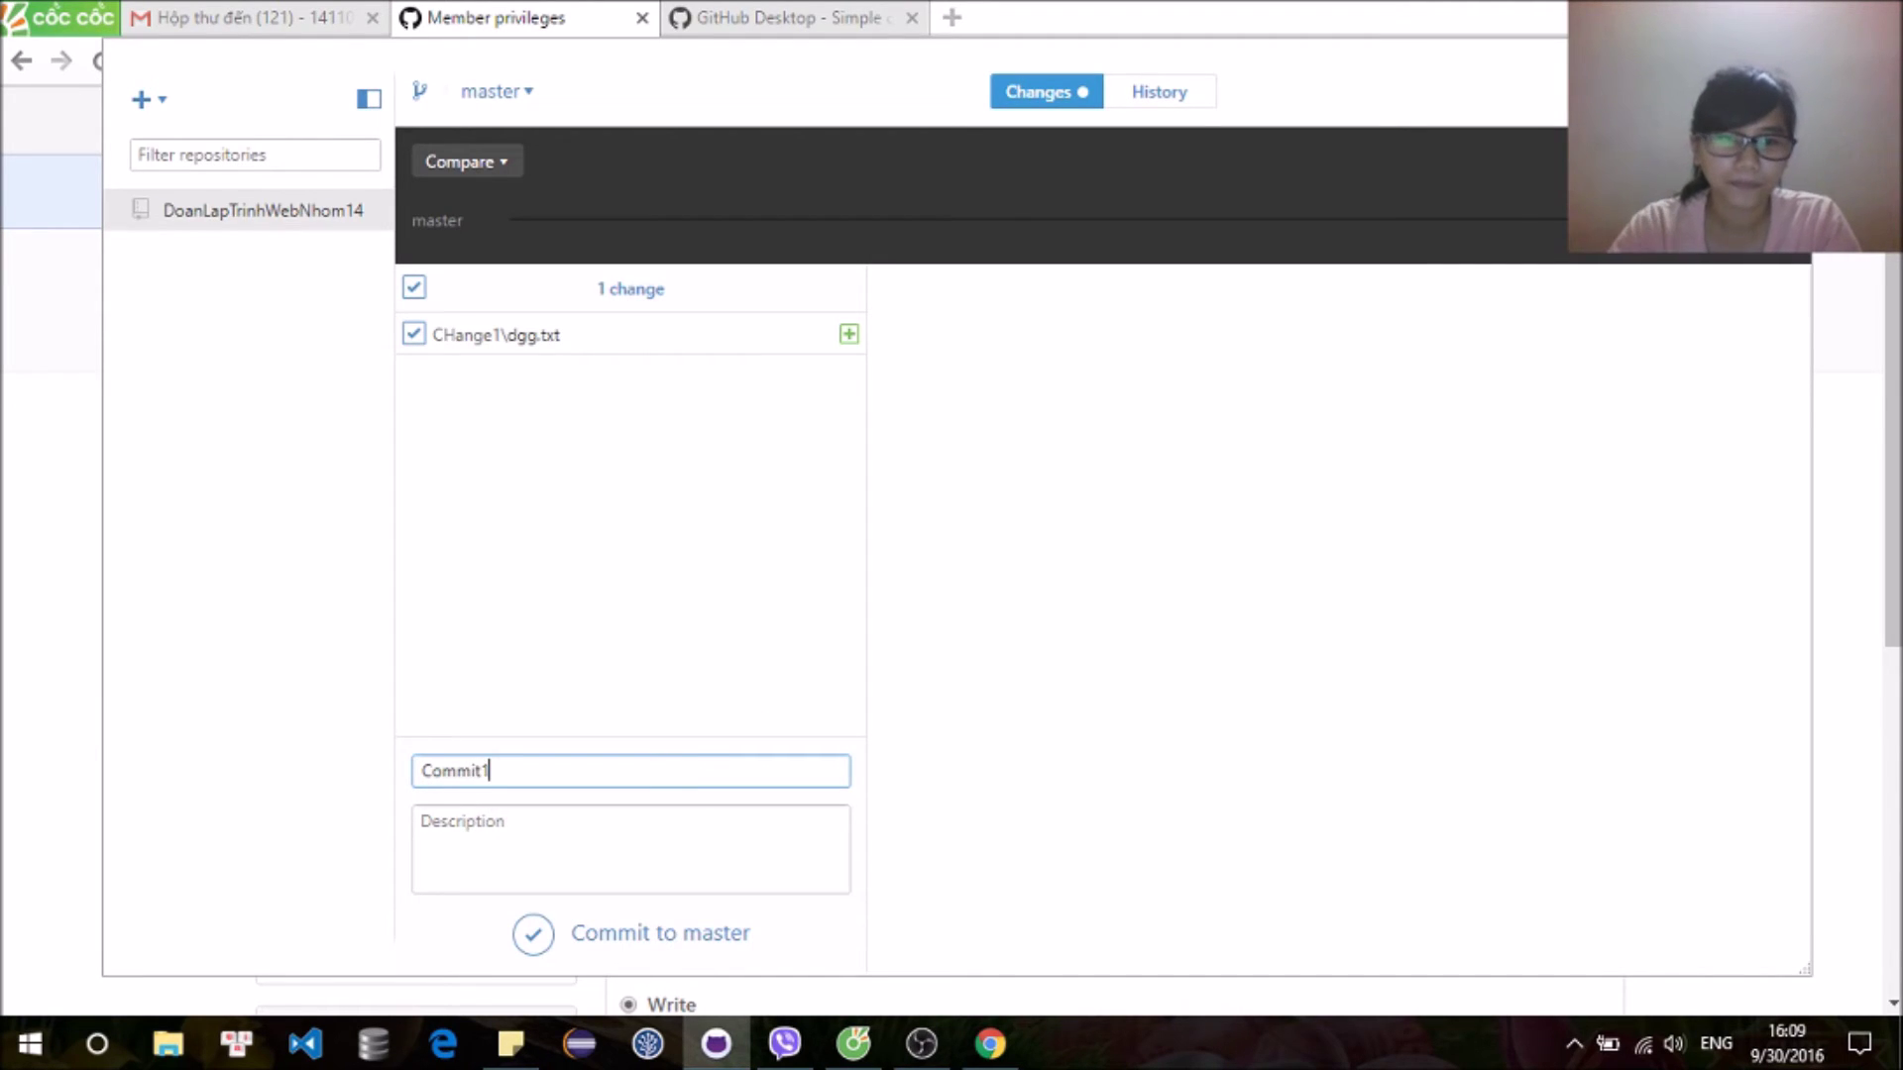
left_click(513, 841)
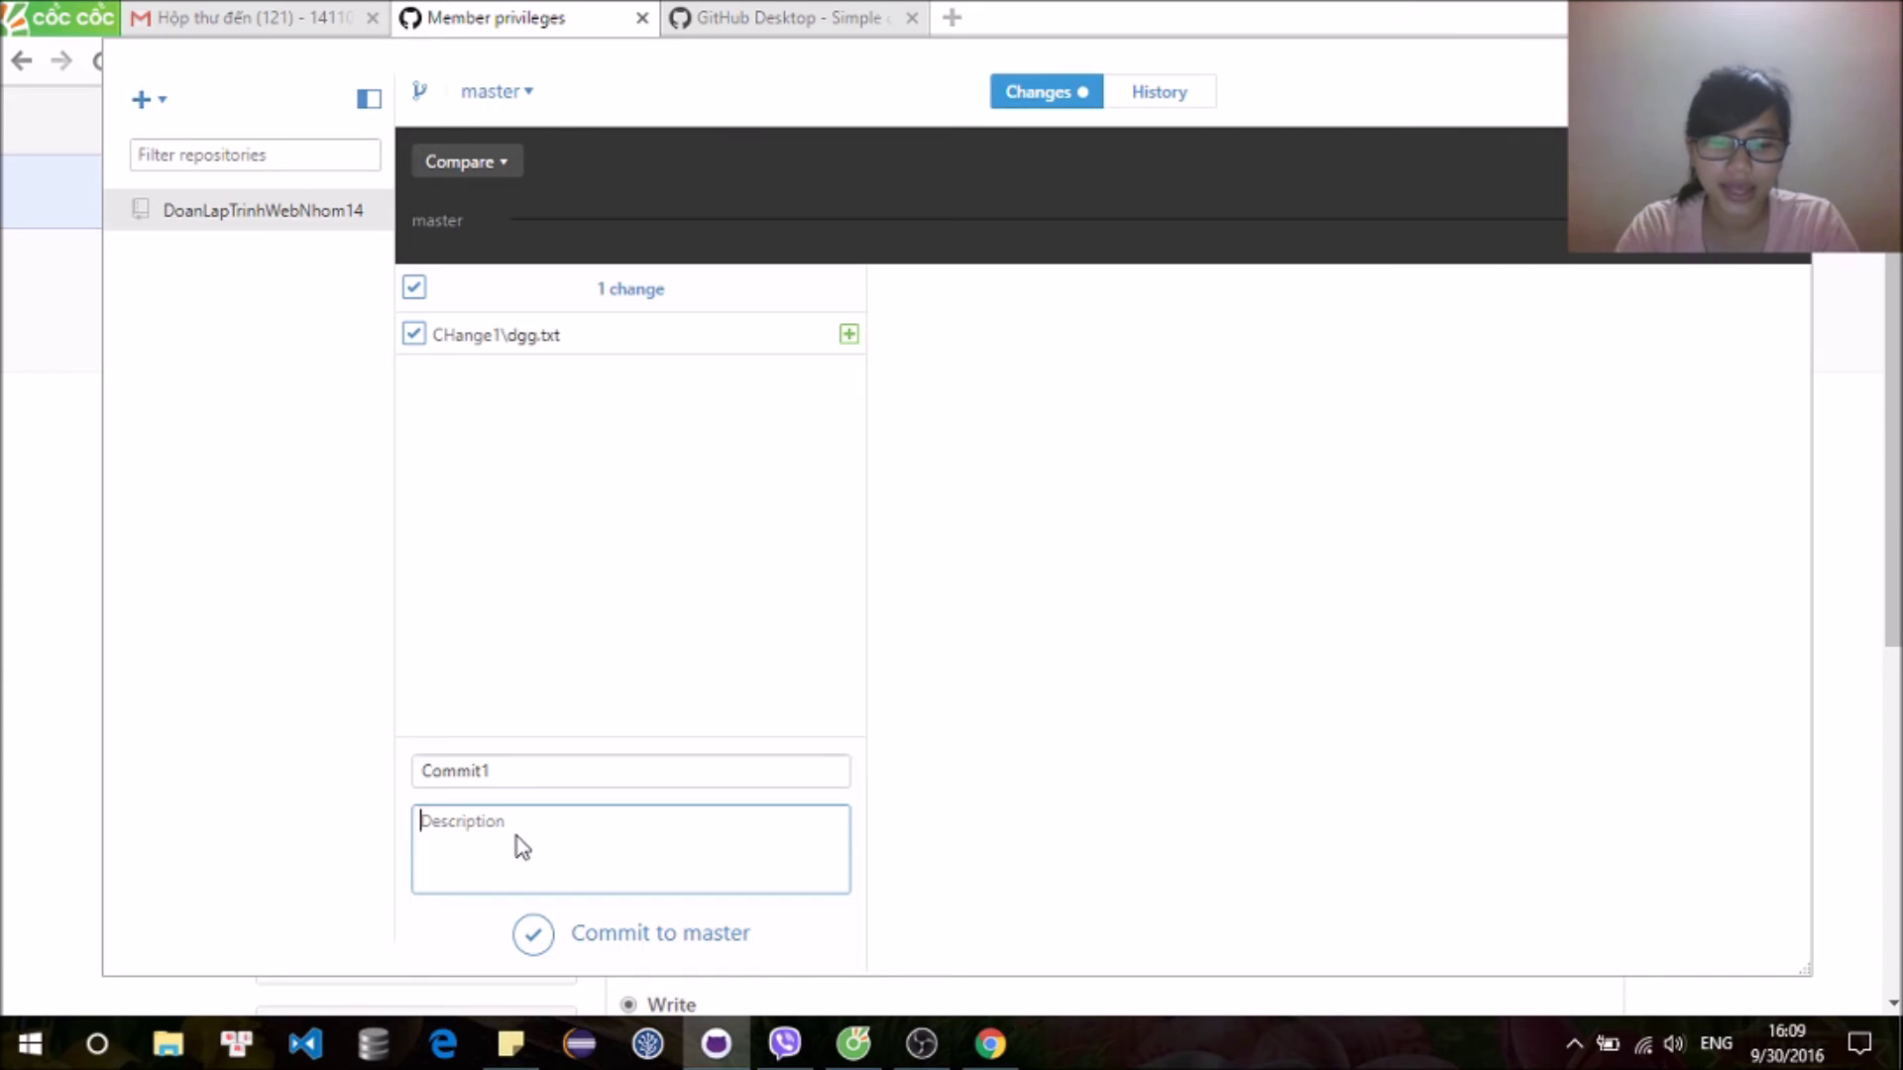
type("Commit chang")
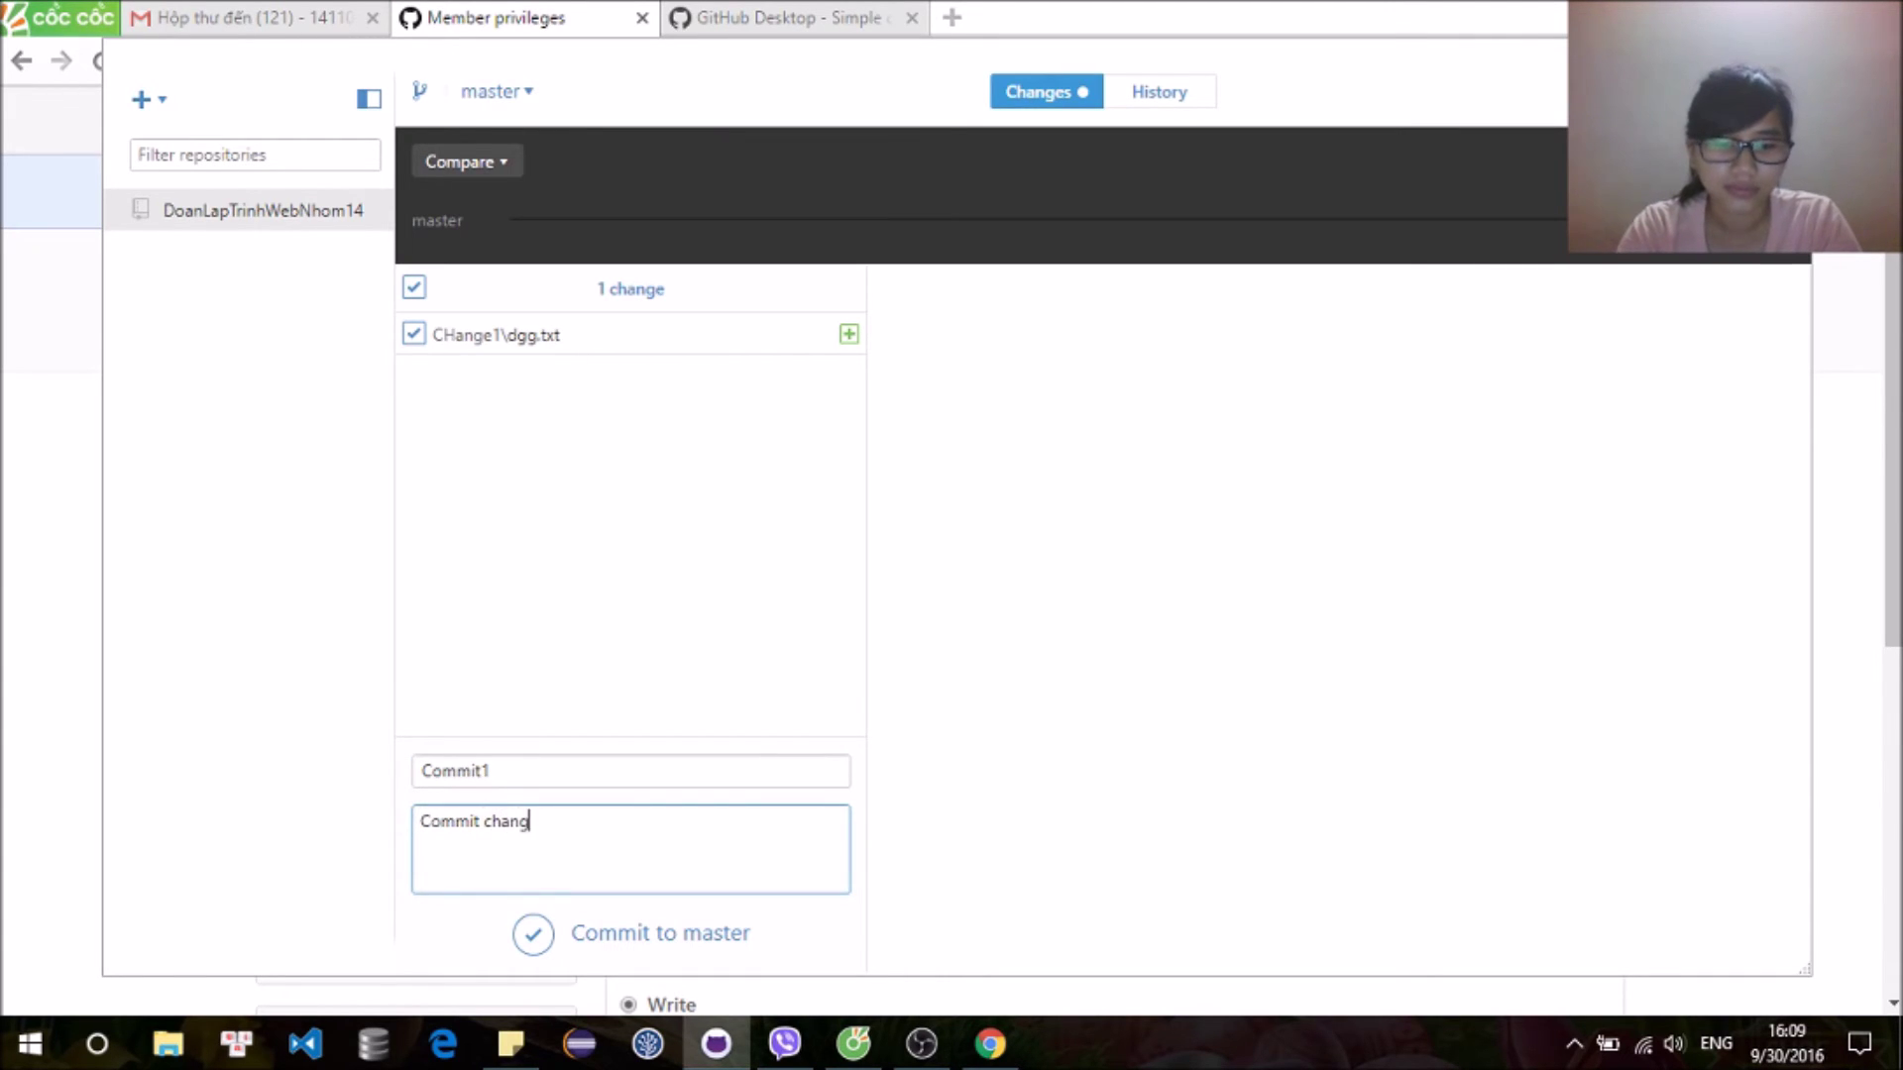
type("e1")
left_click(534, 933)
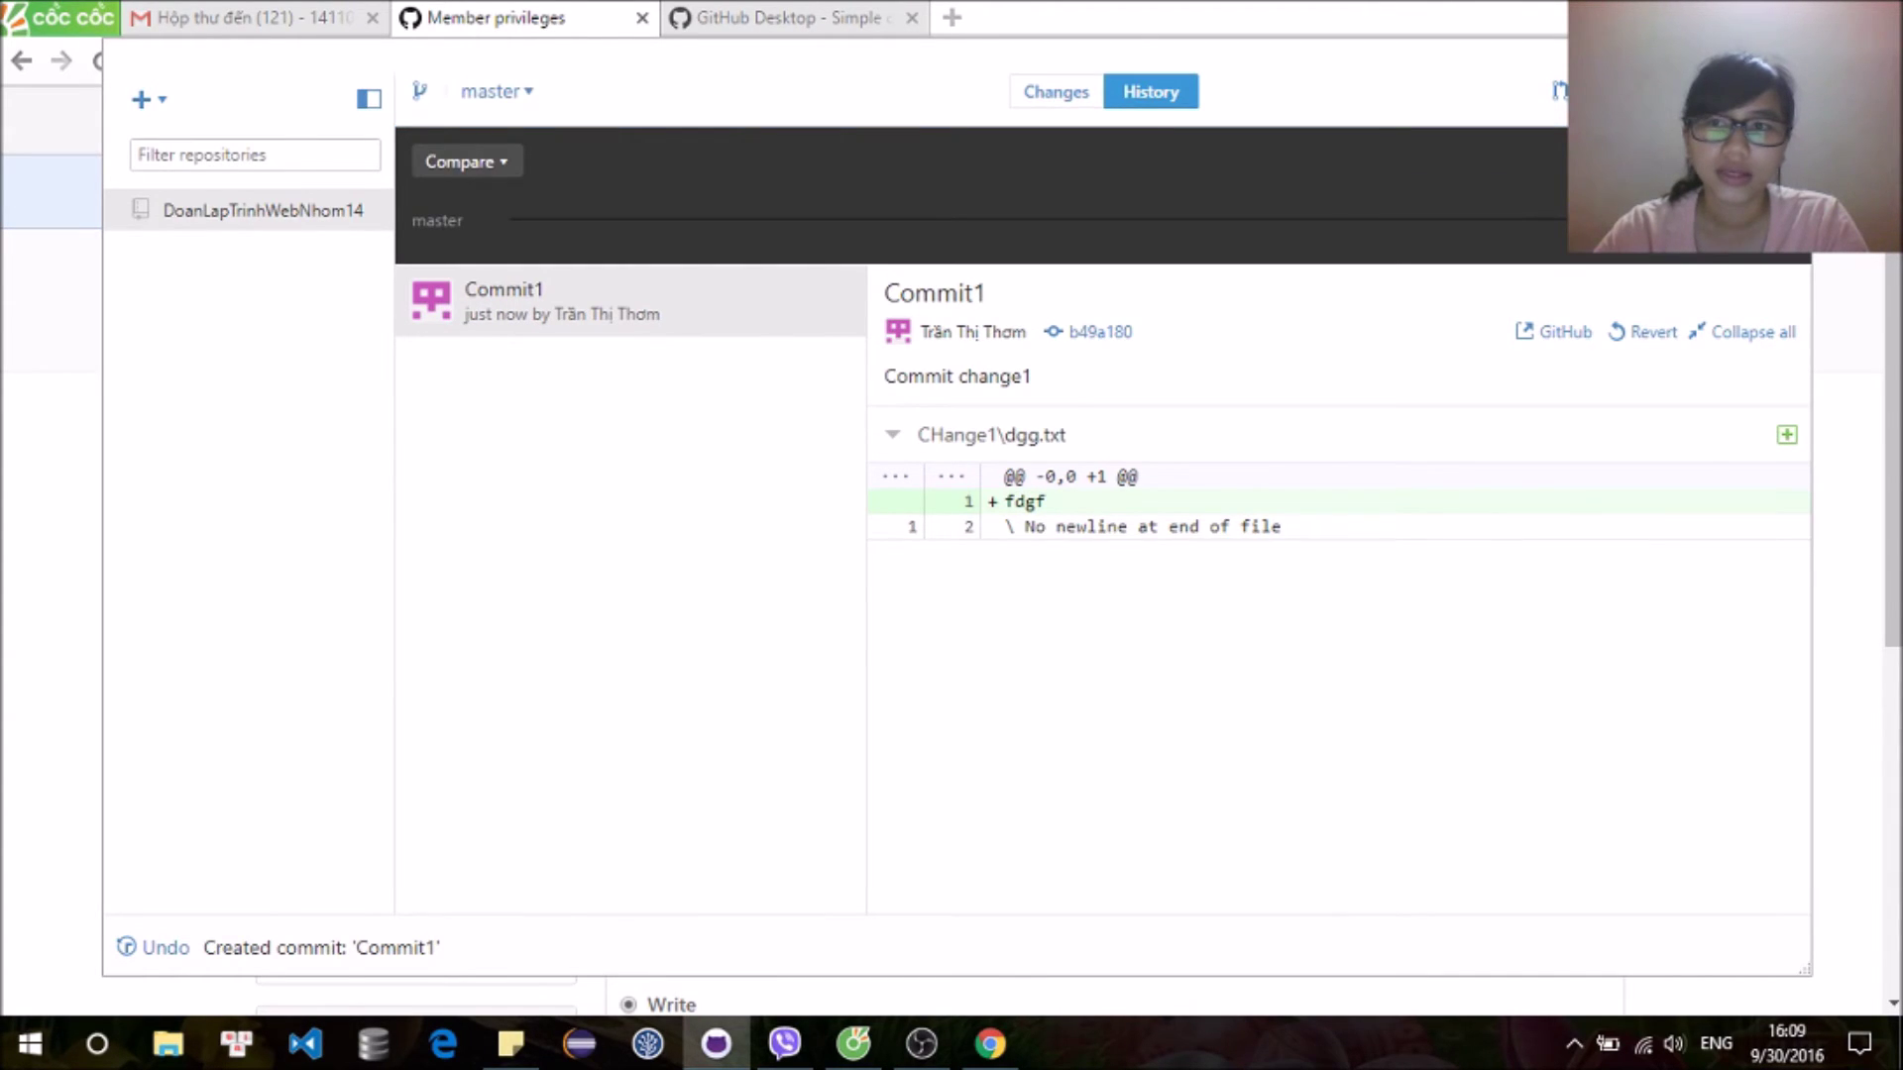
key("alt+Tab")
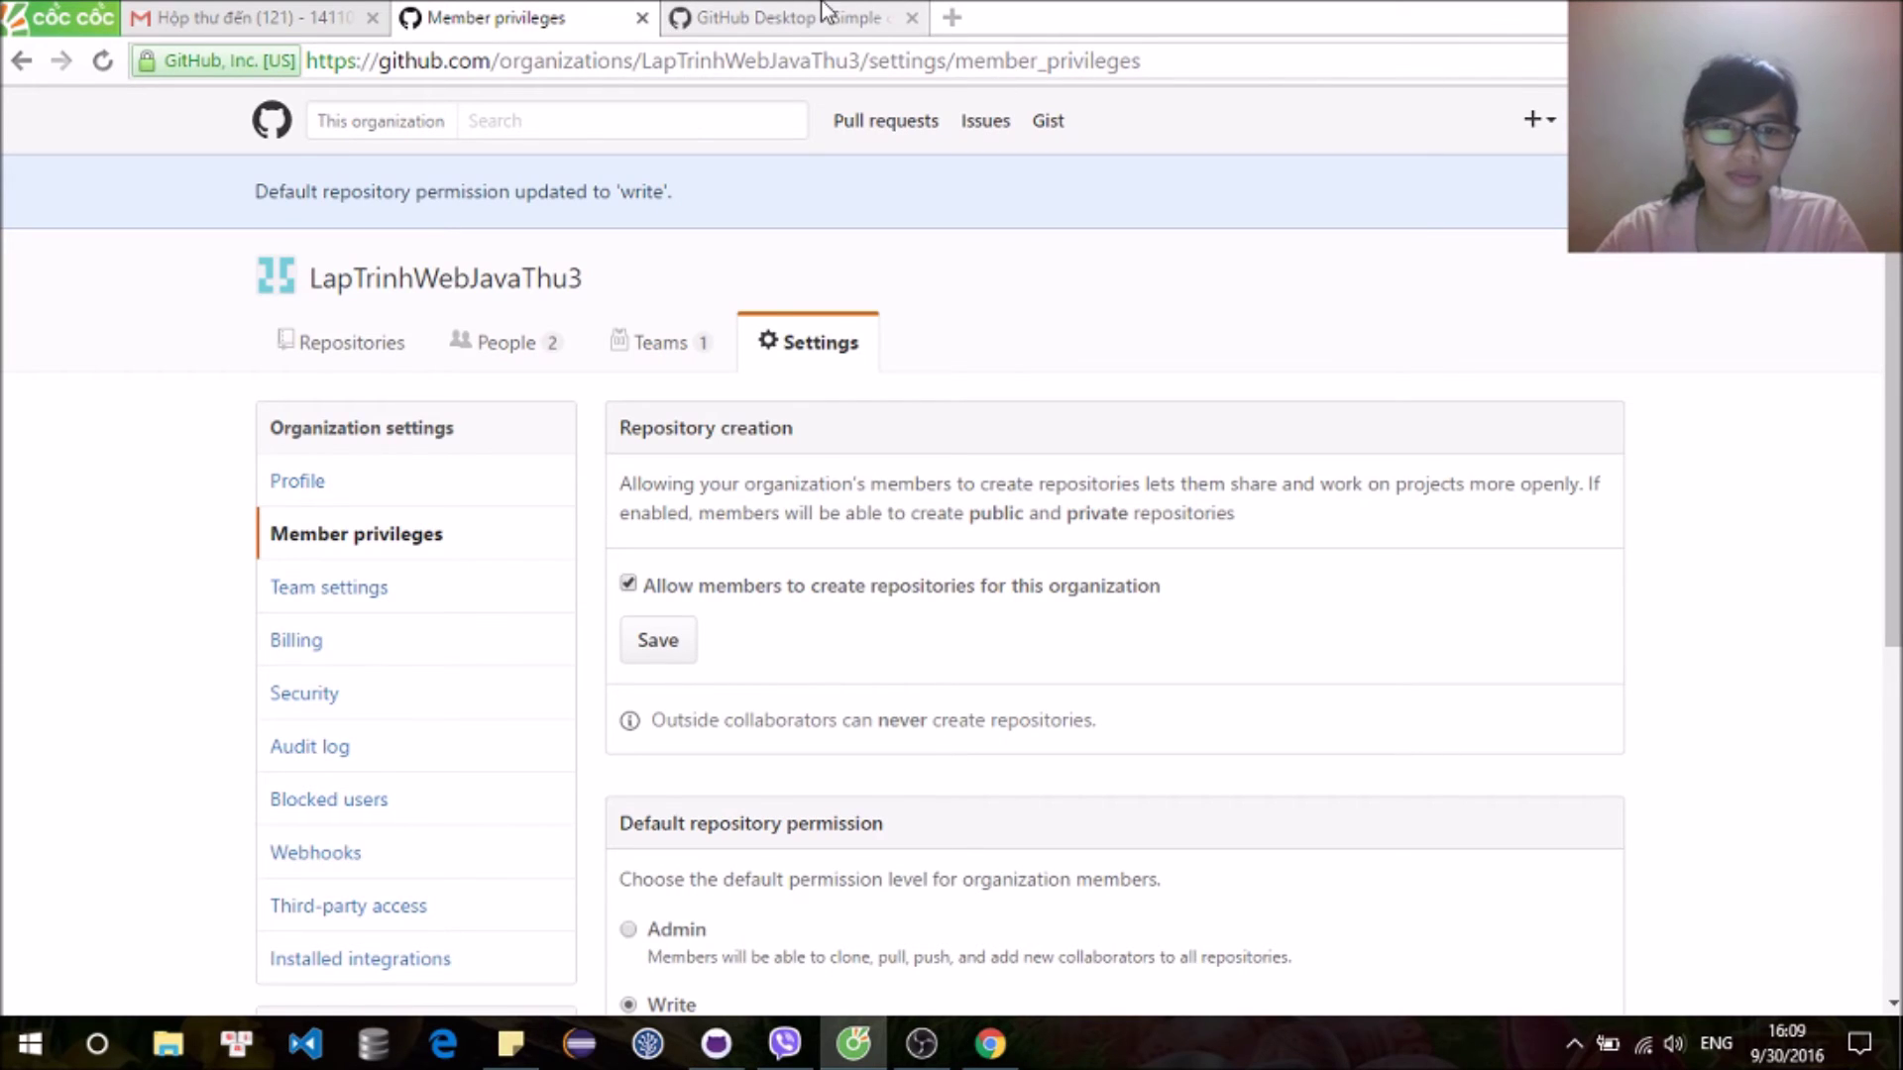
Step: Reload GitHub, open DoanLapTrinhWebNhom14's CHange1 folder, then bring the other browser window forward
left_click(102, 62)
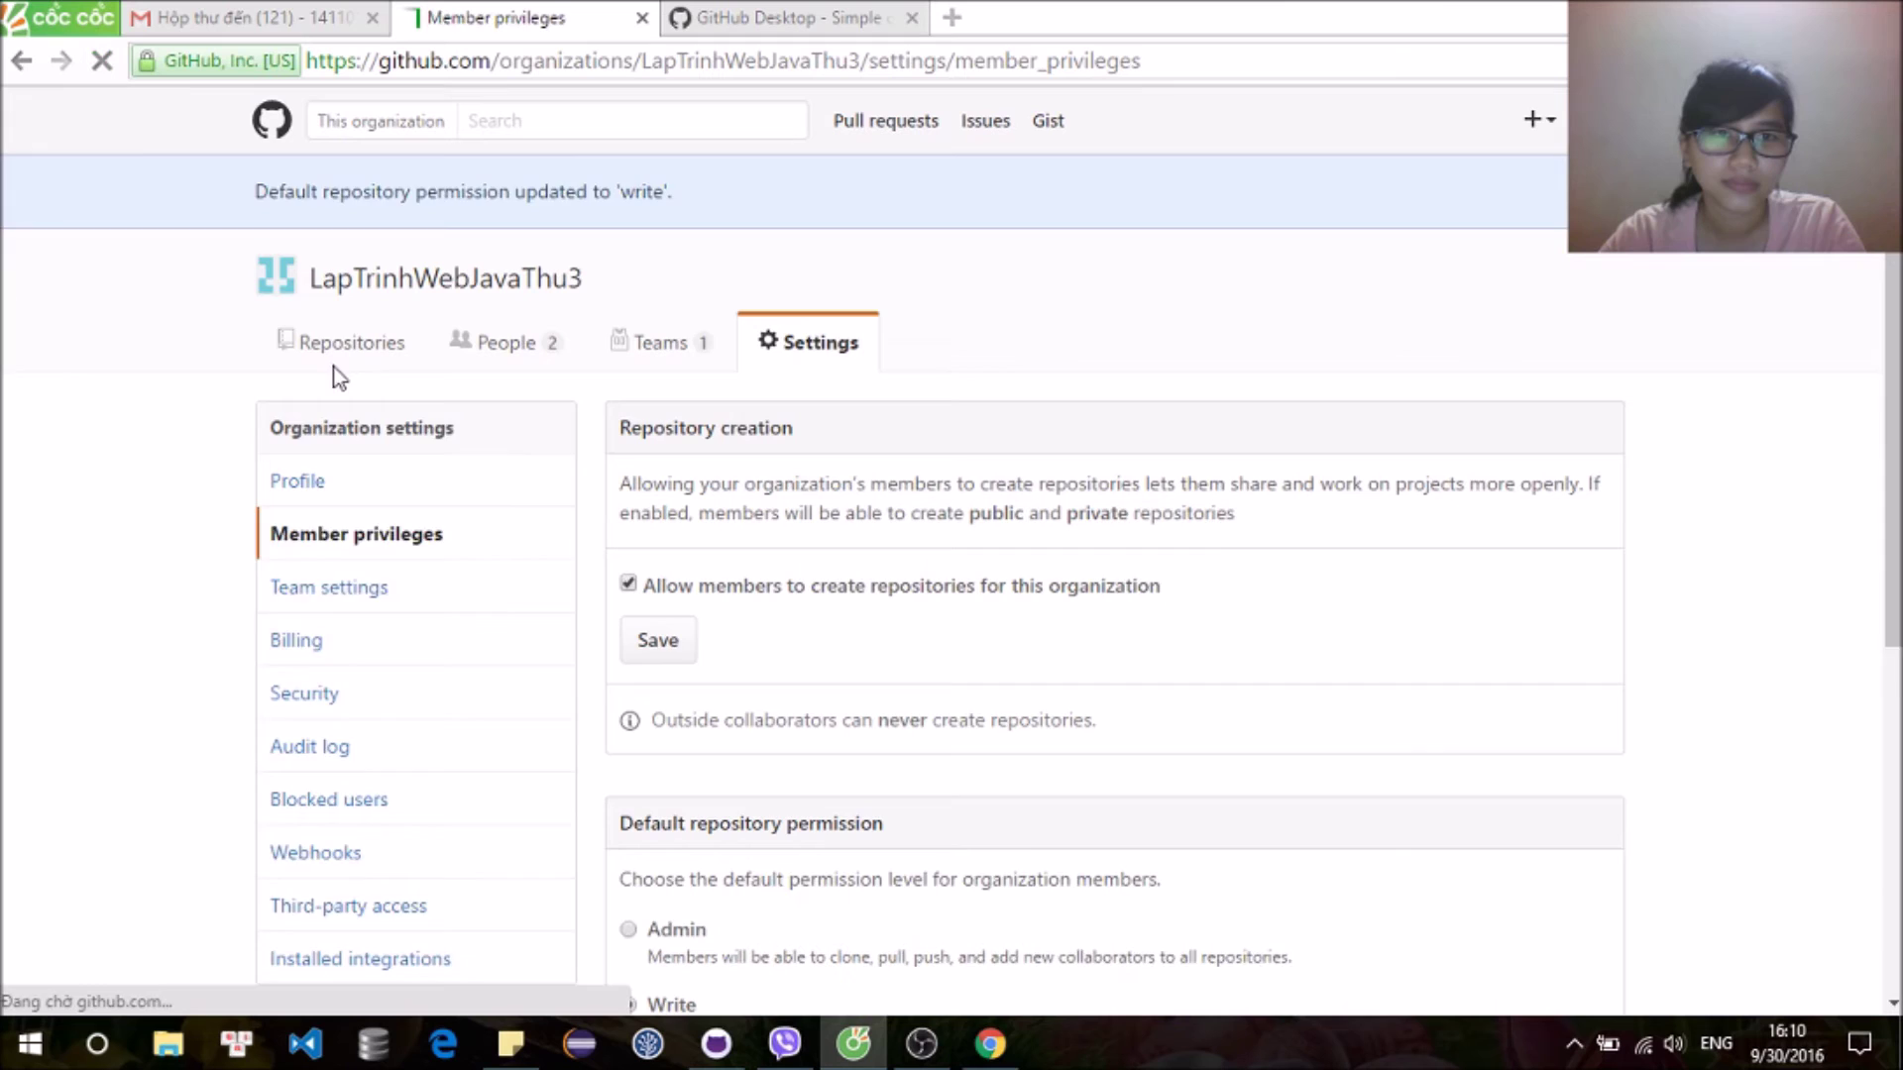
left_click(353, 267)
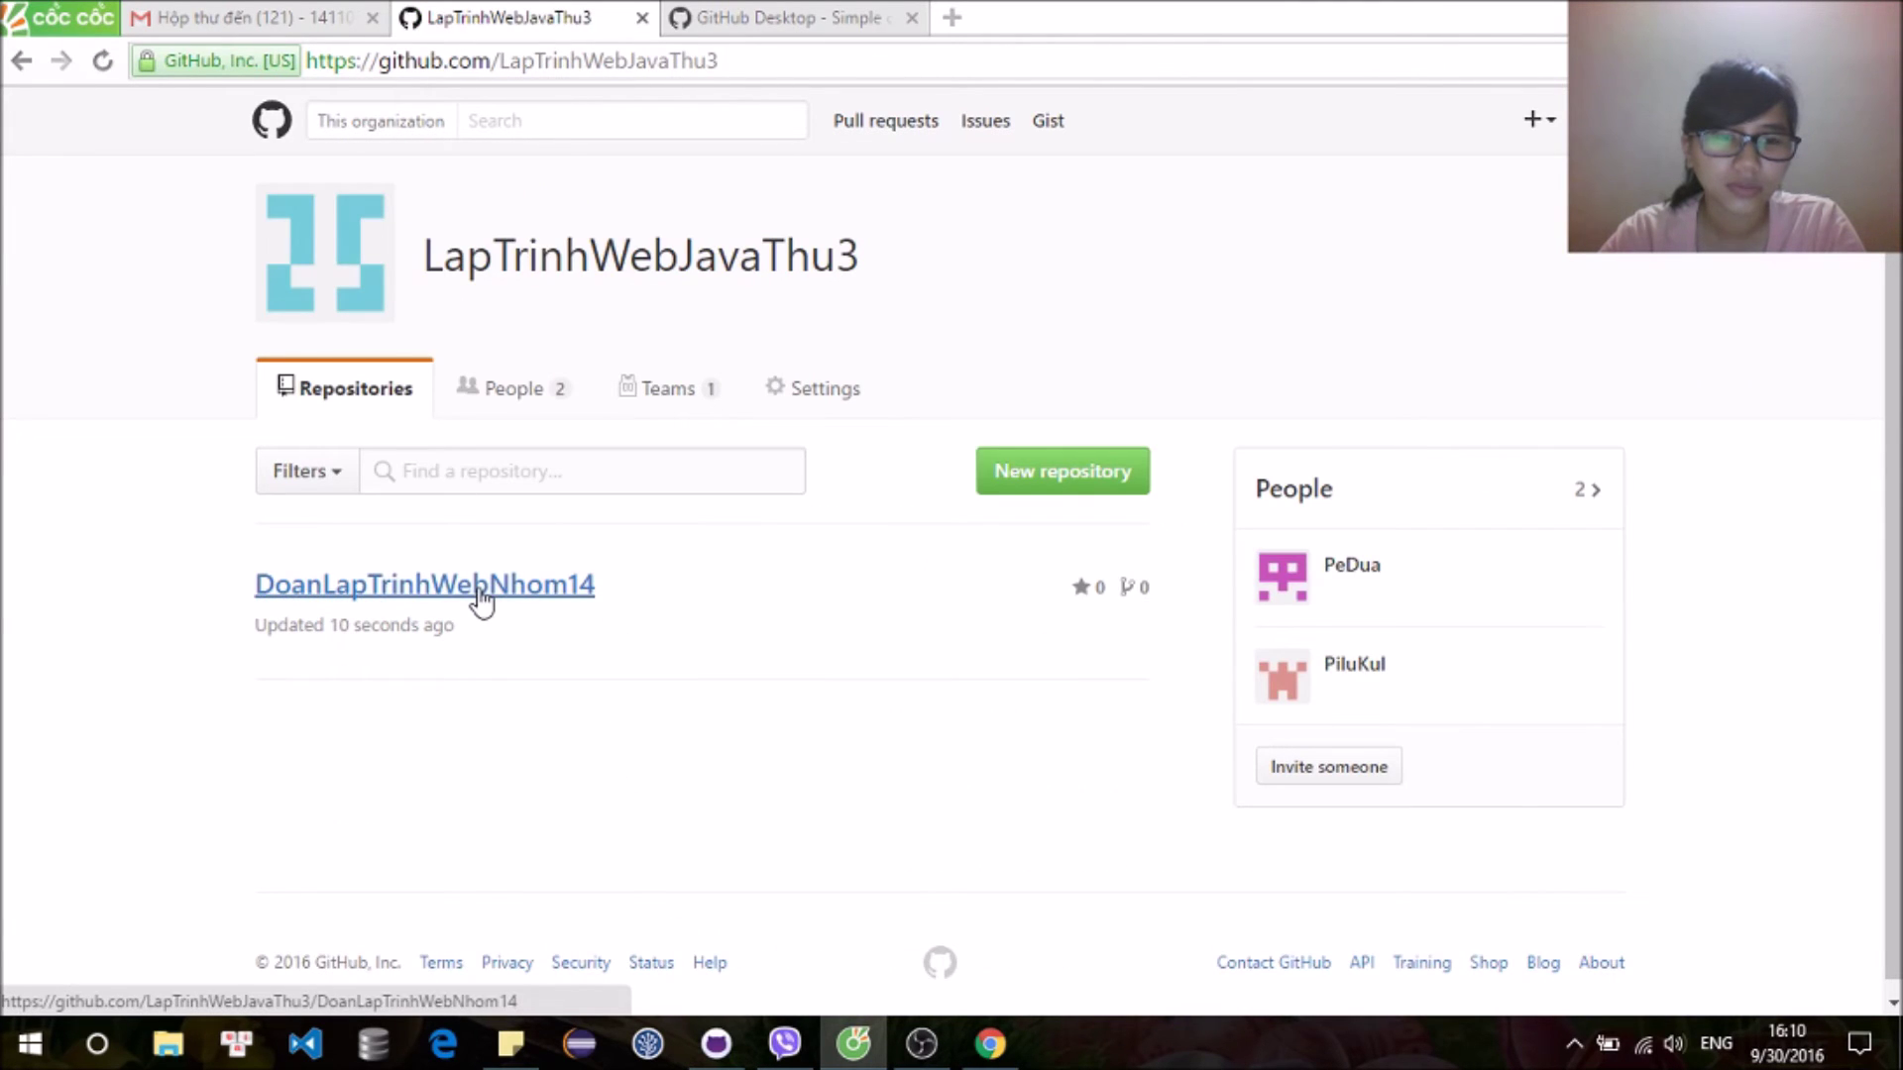
left_click(482, 592)
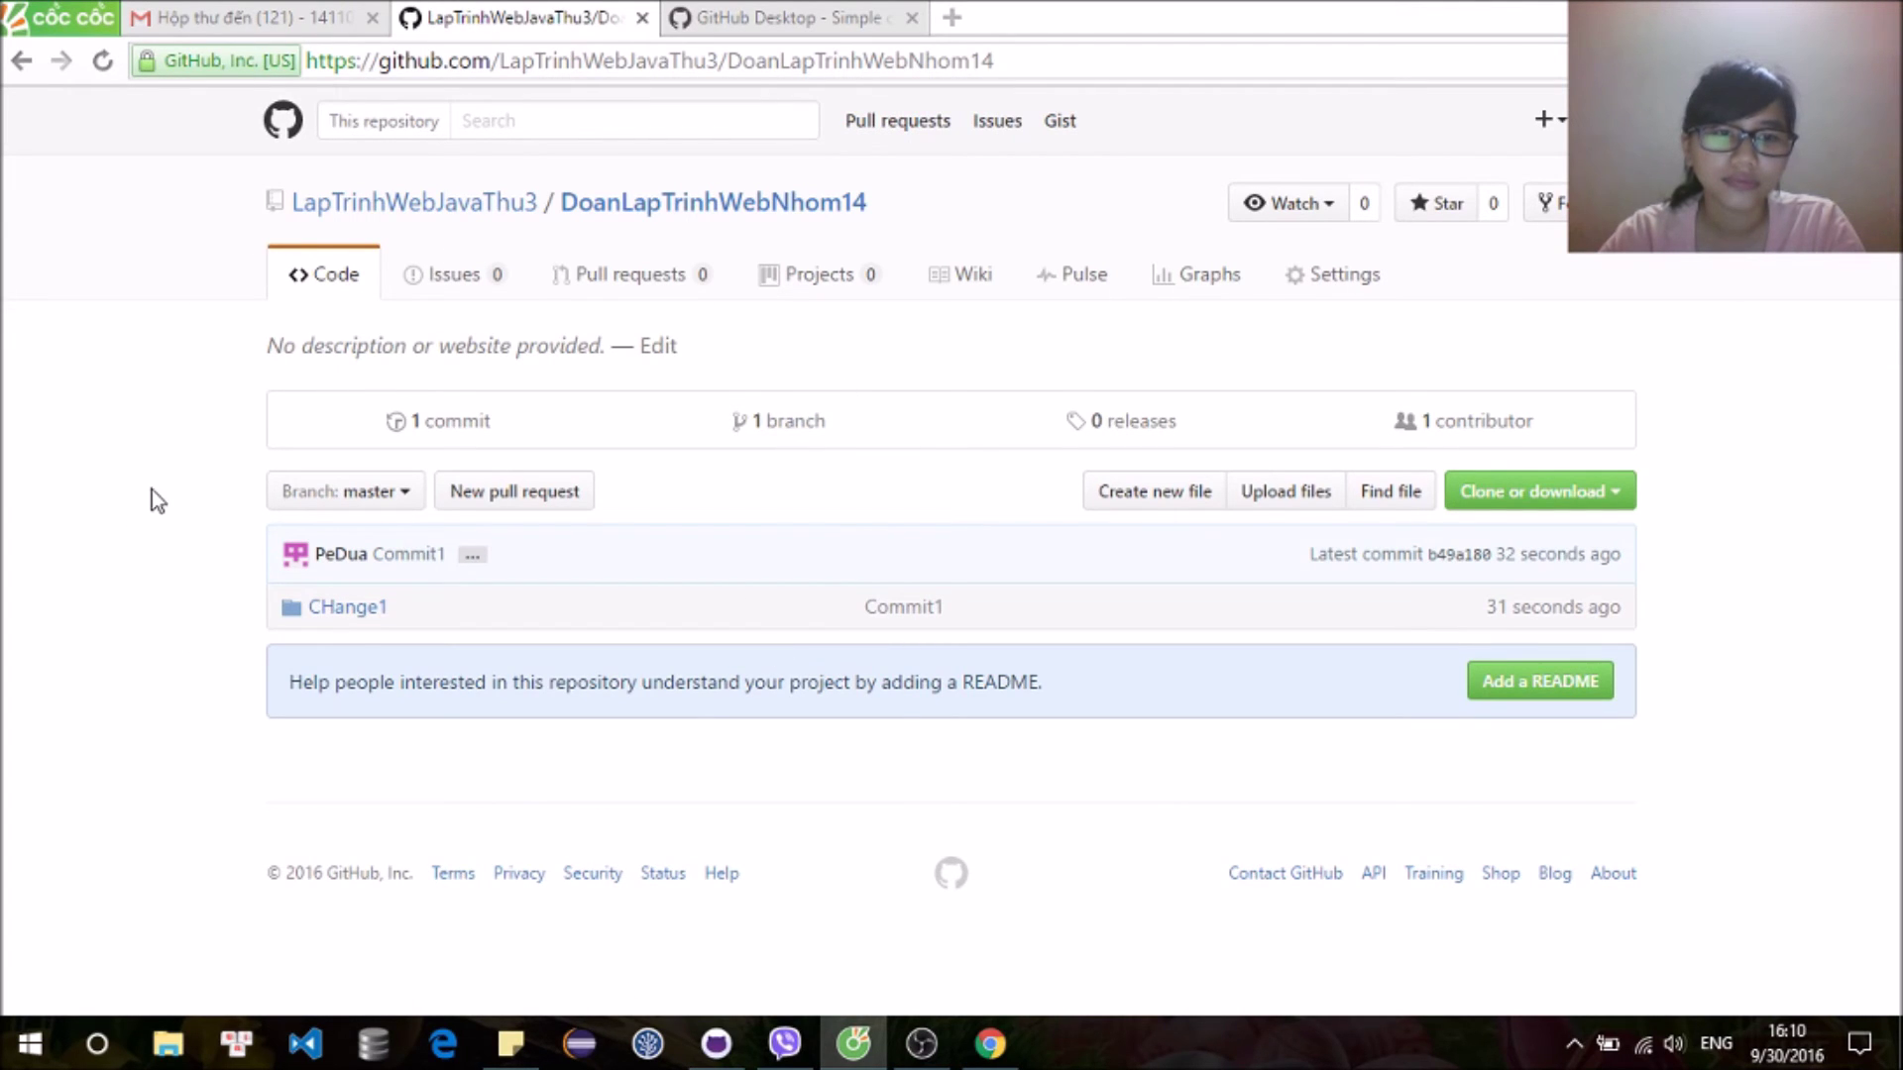
left_click(374, 615)
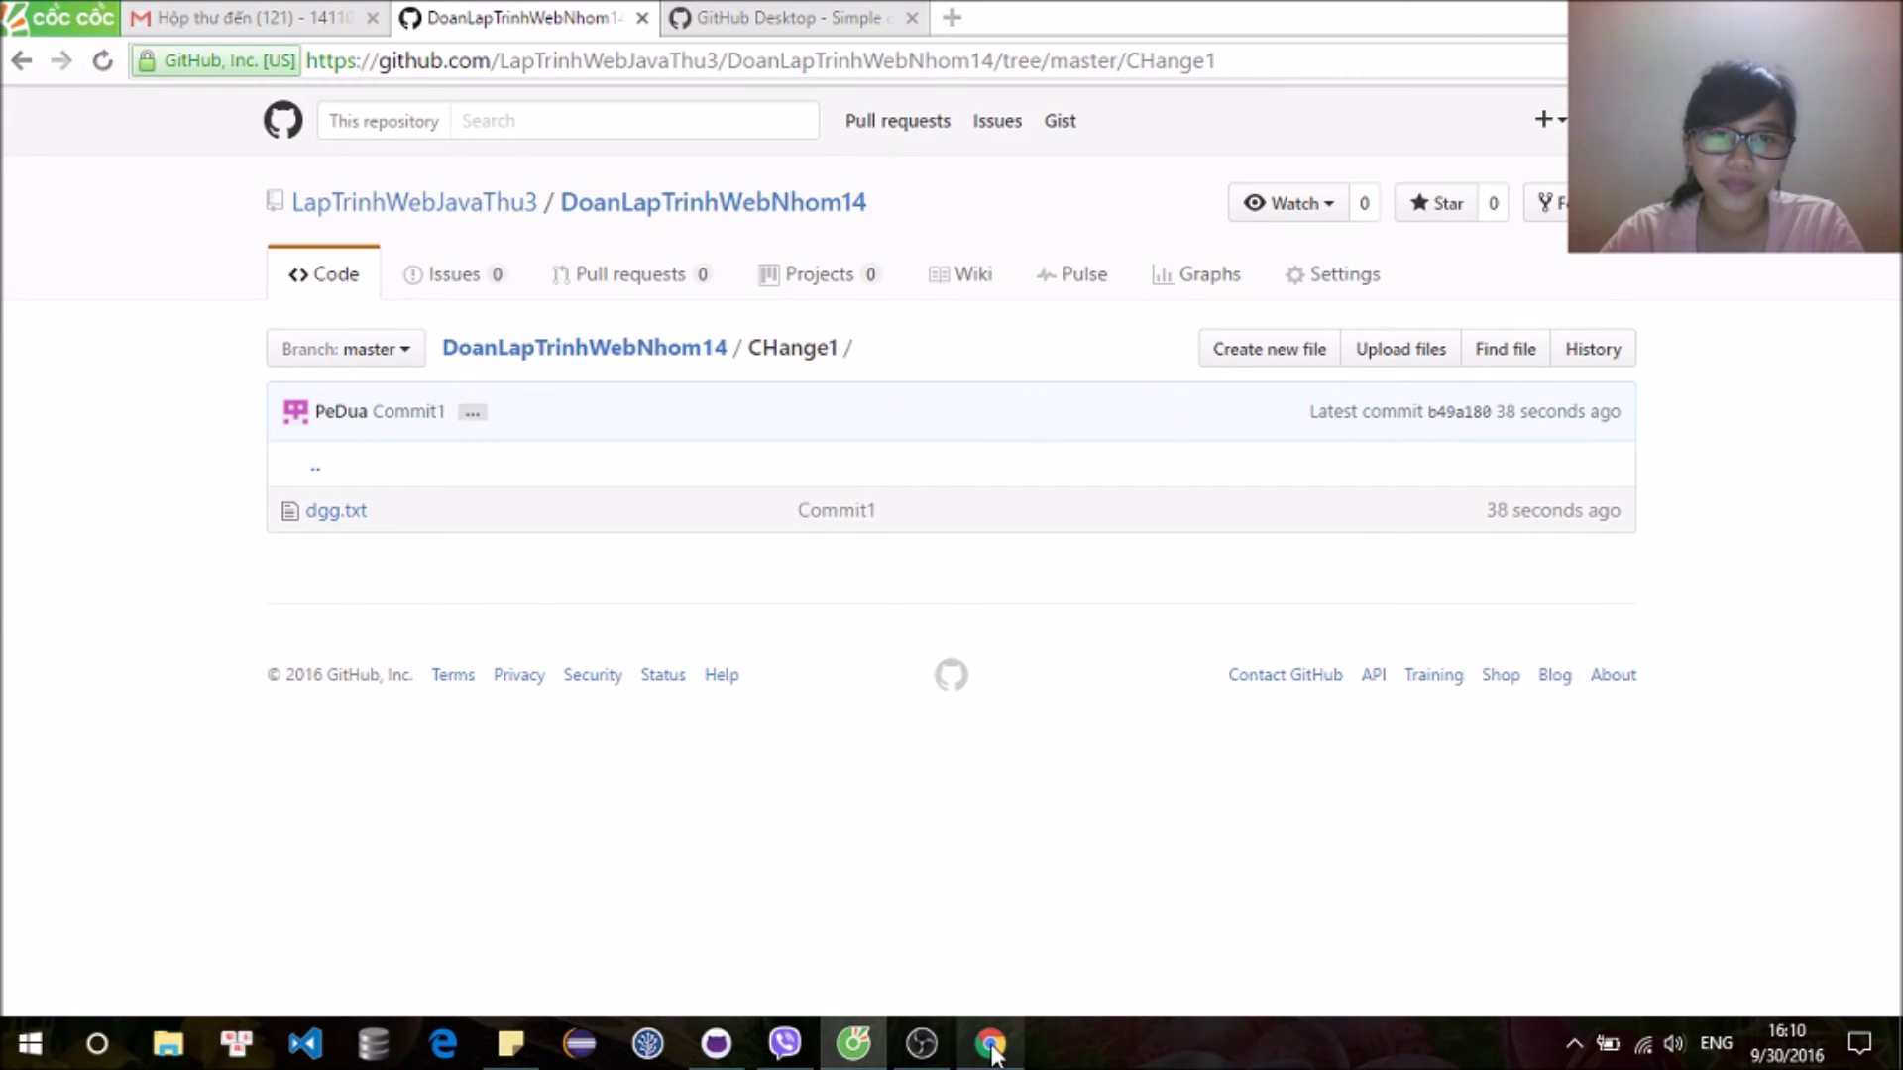
mouse_move(991, 1051)
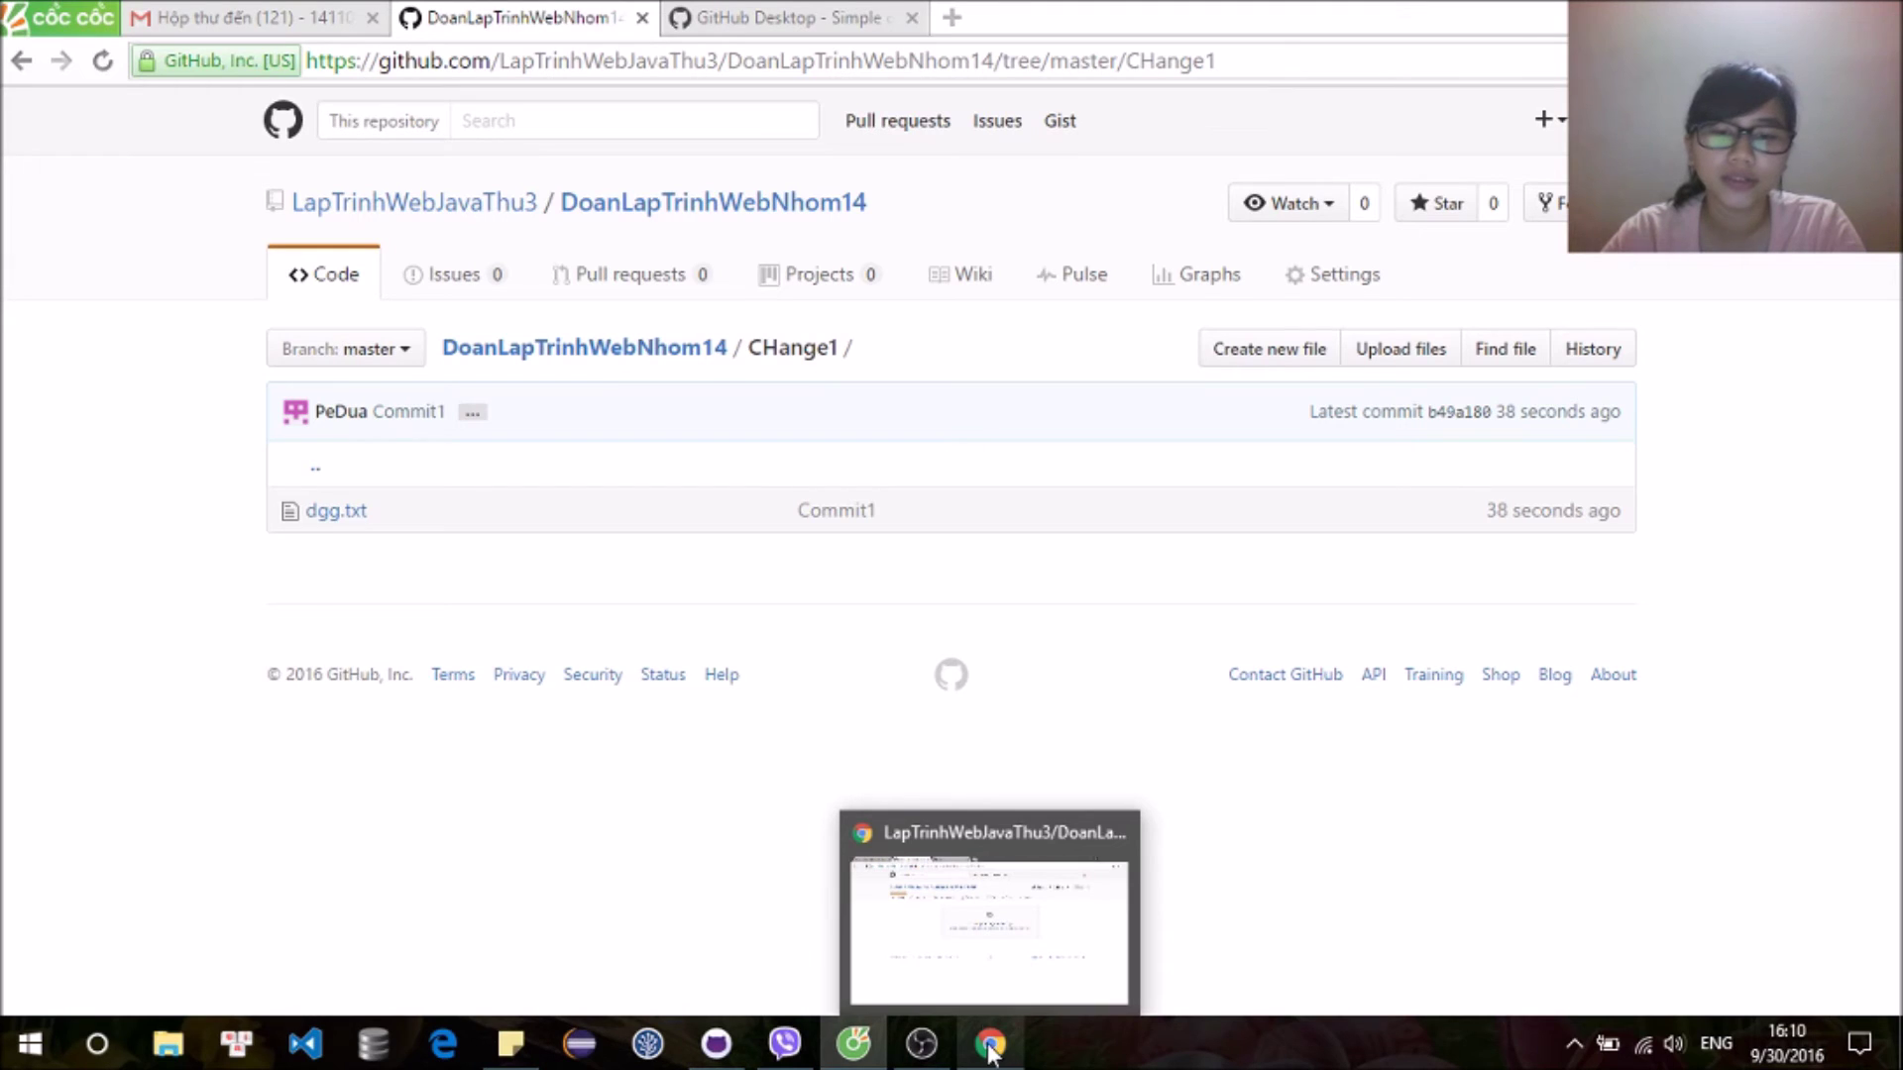
left_click(1005, 931)
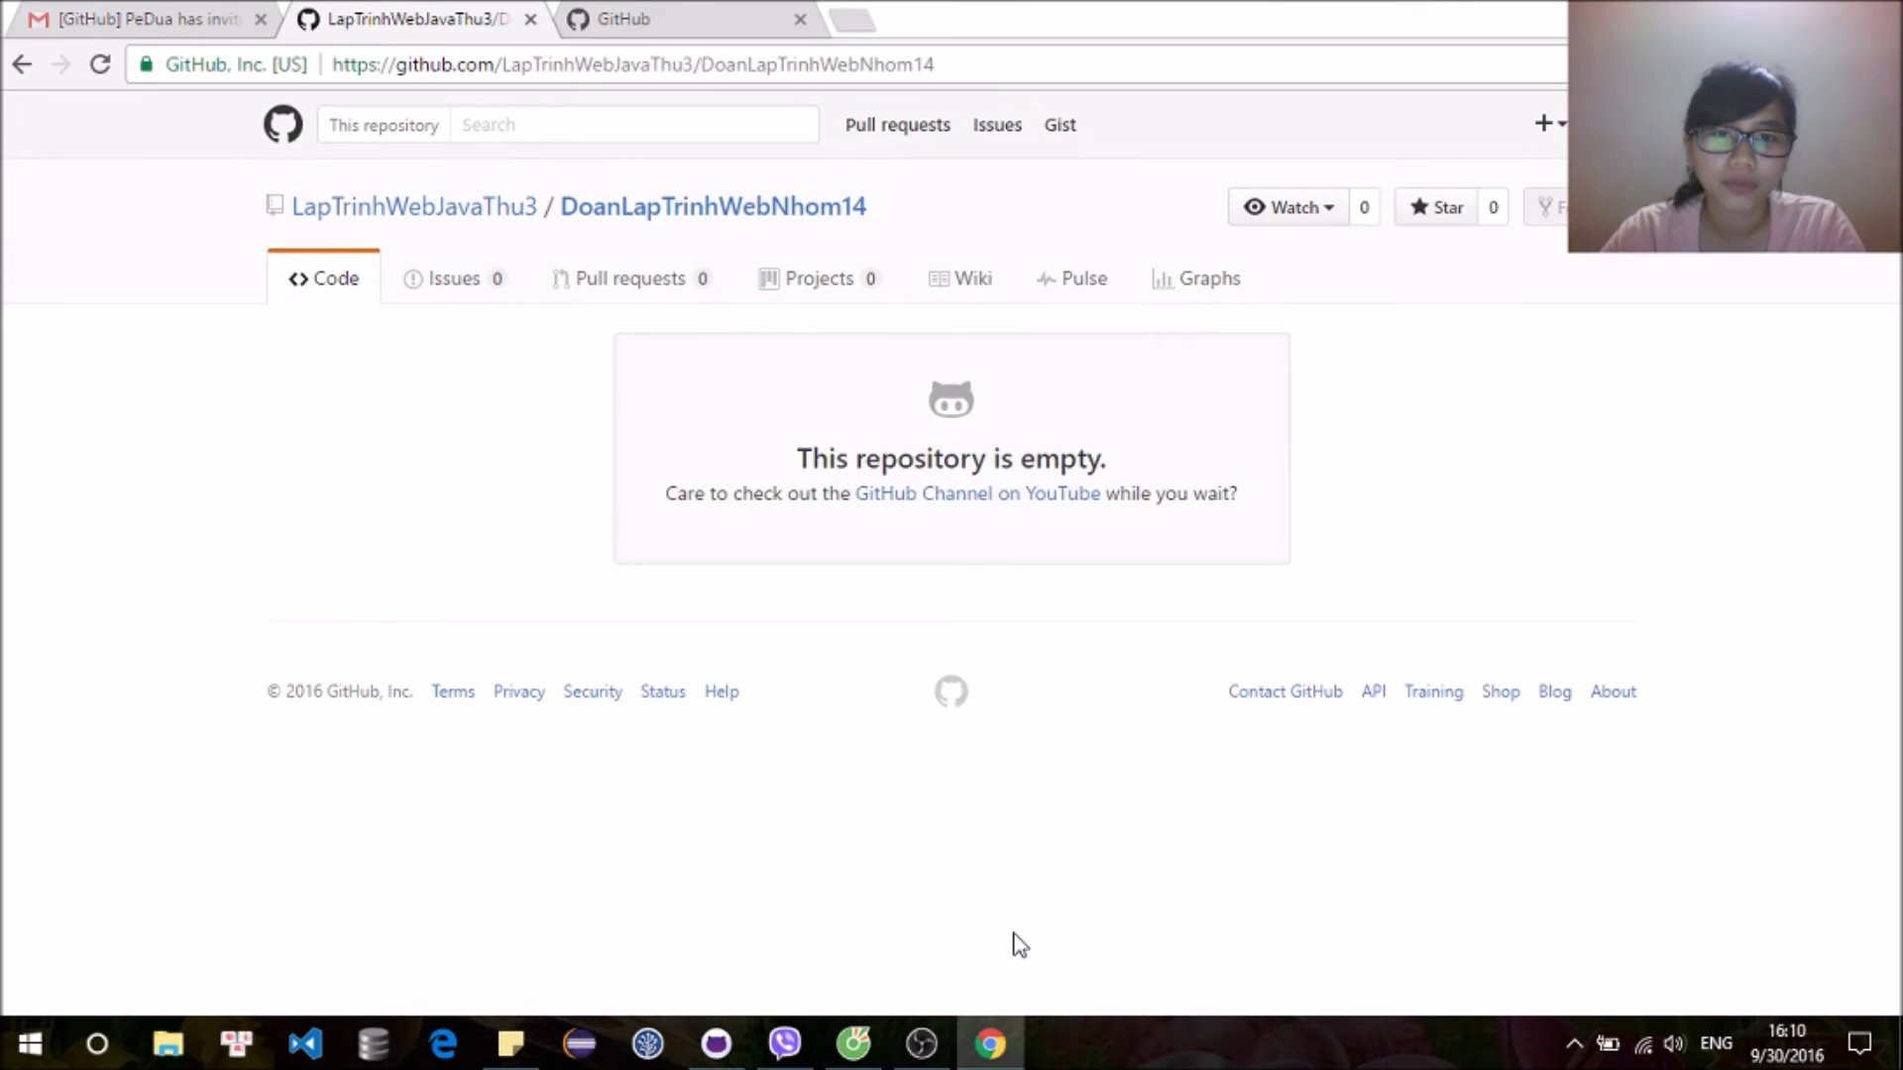
Step: Reload the repository page and select the HTTPS URL under Clone or download
left_click(99, 64)
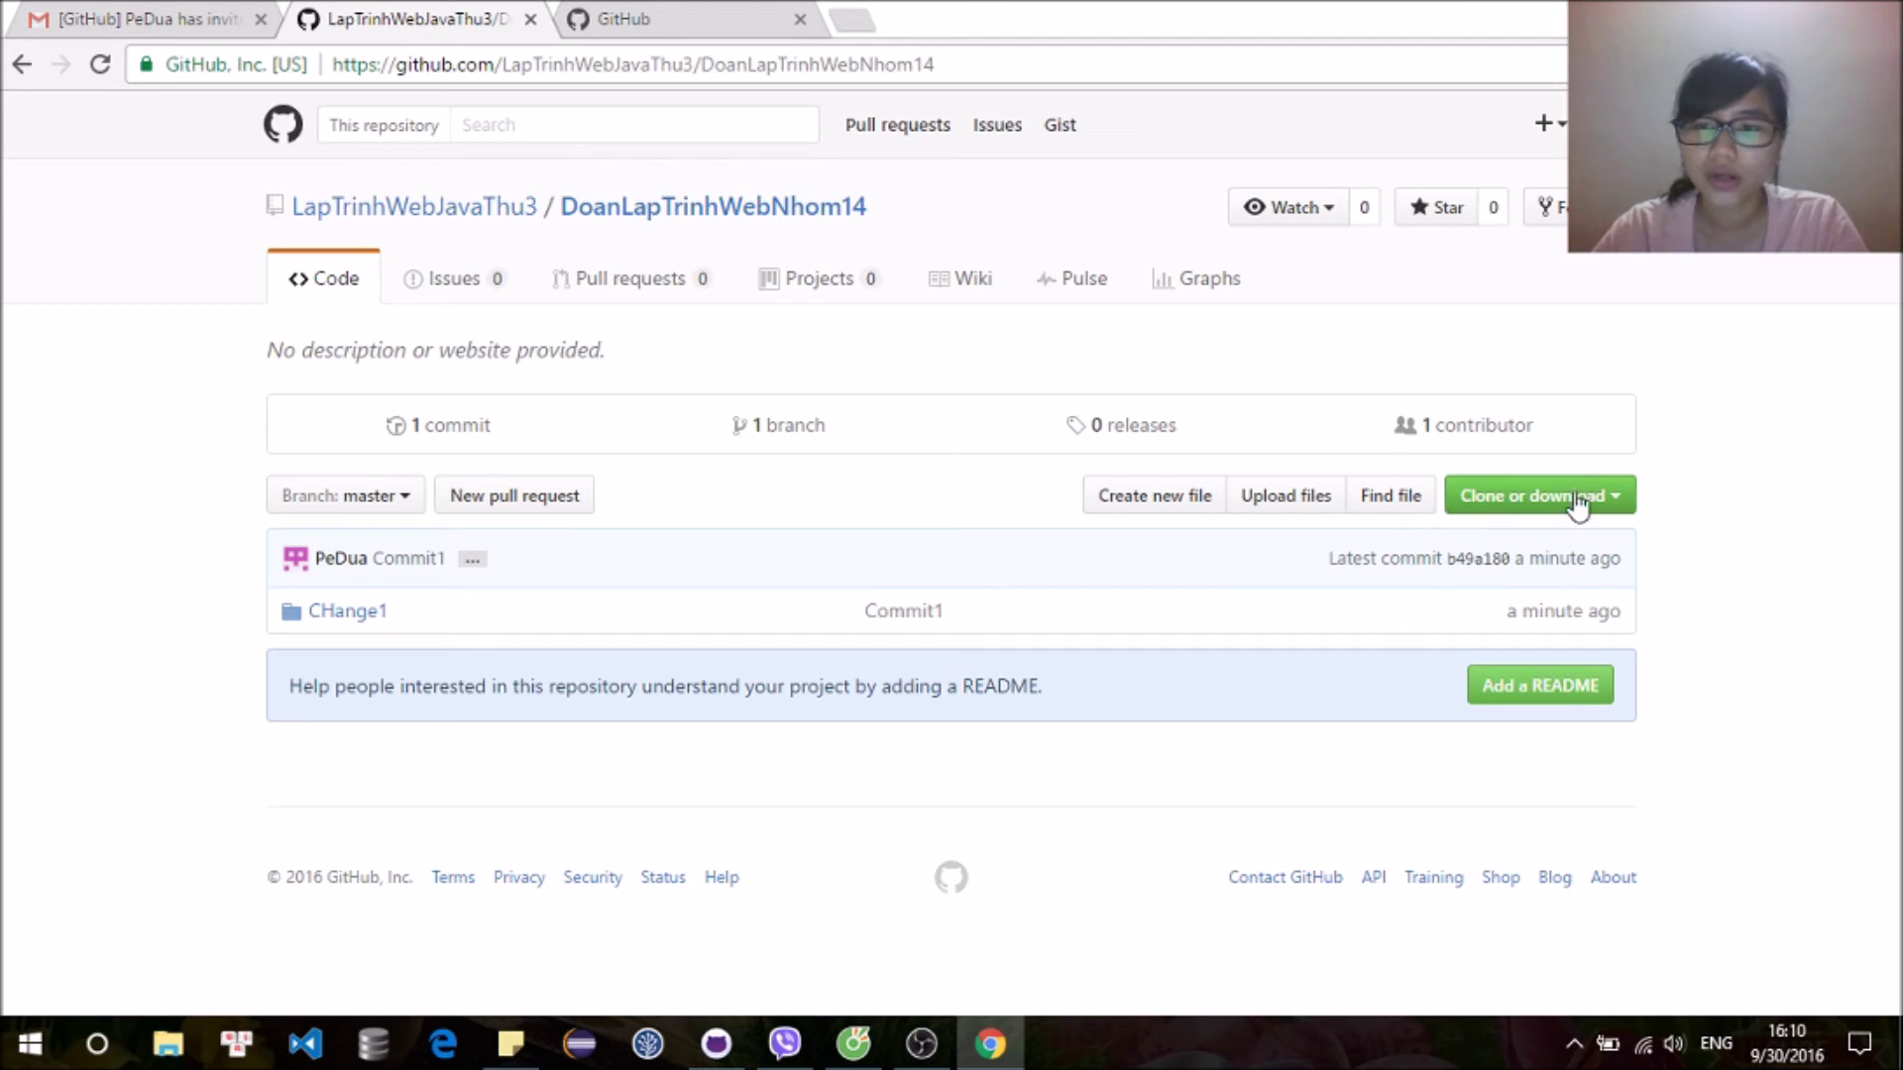
left_click(1596, 494)
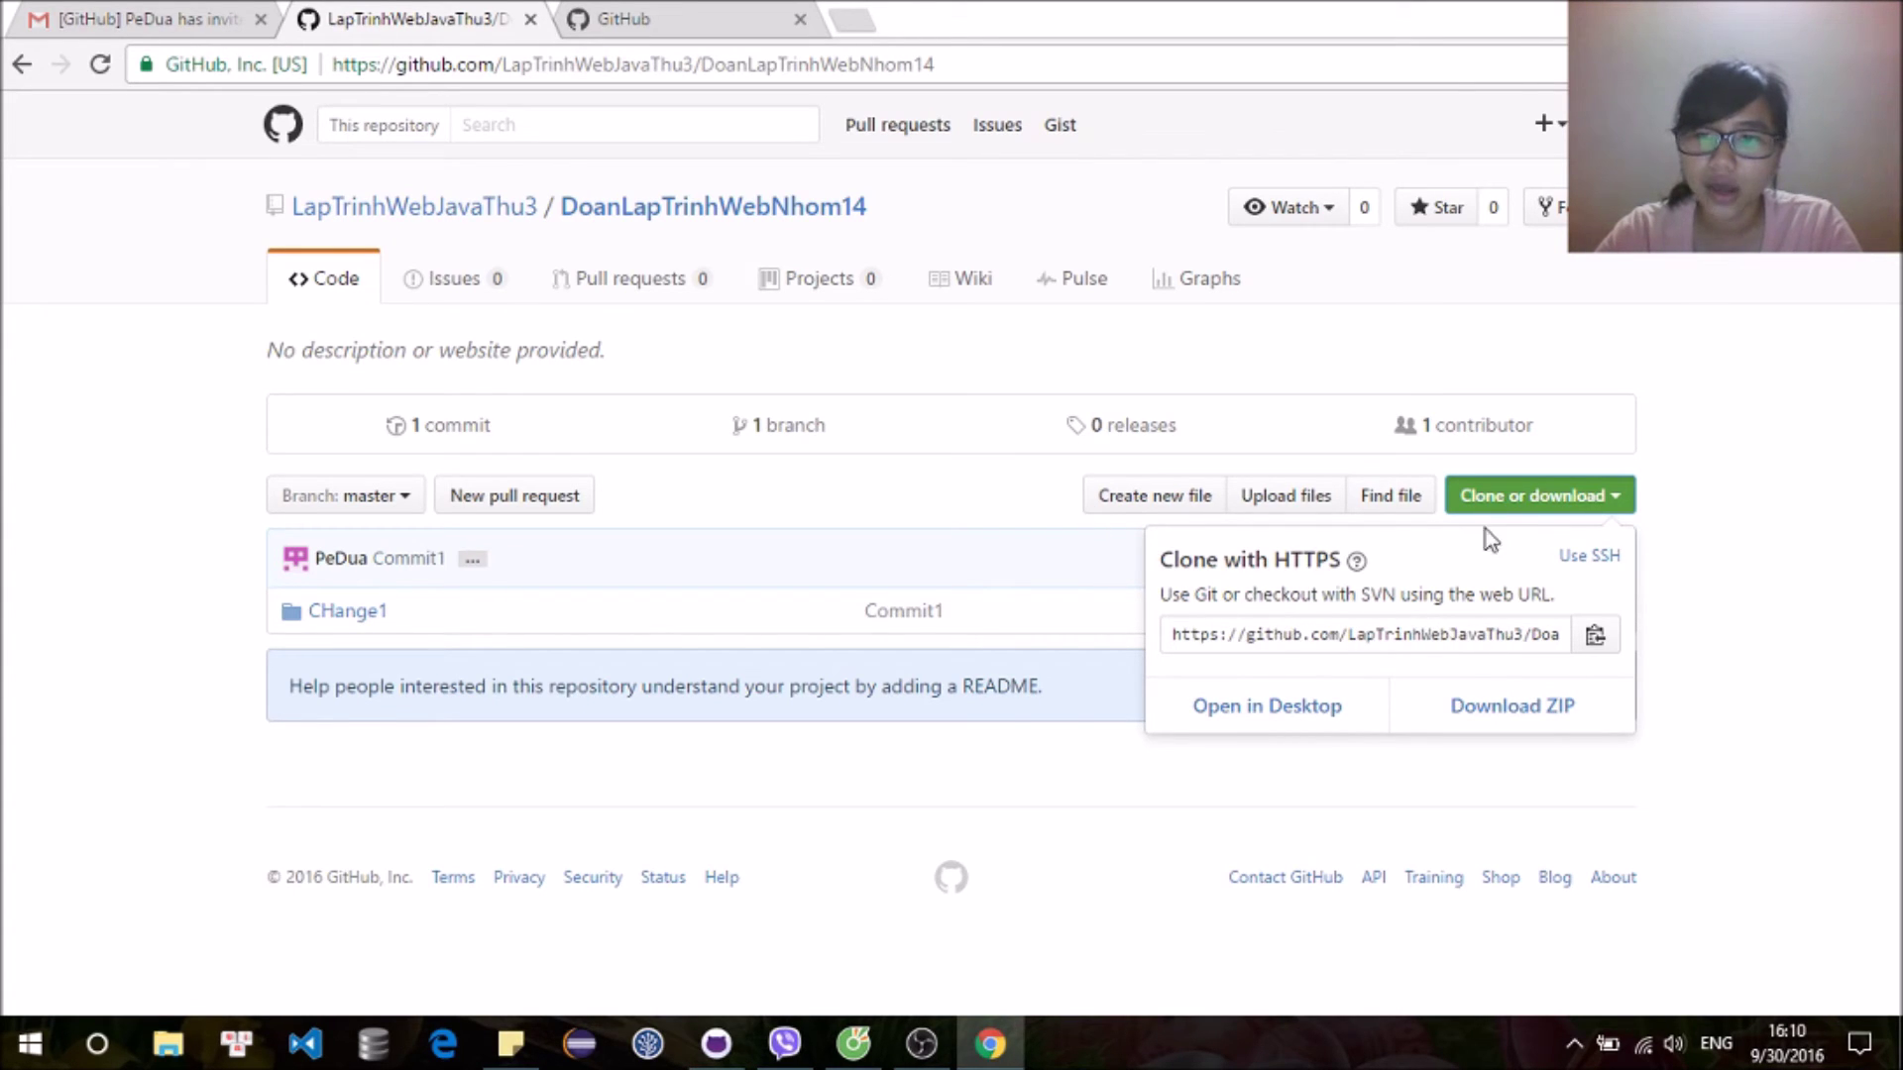
left_click(1343, 635)
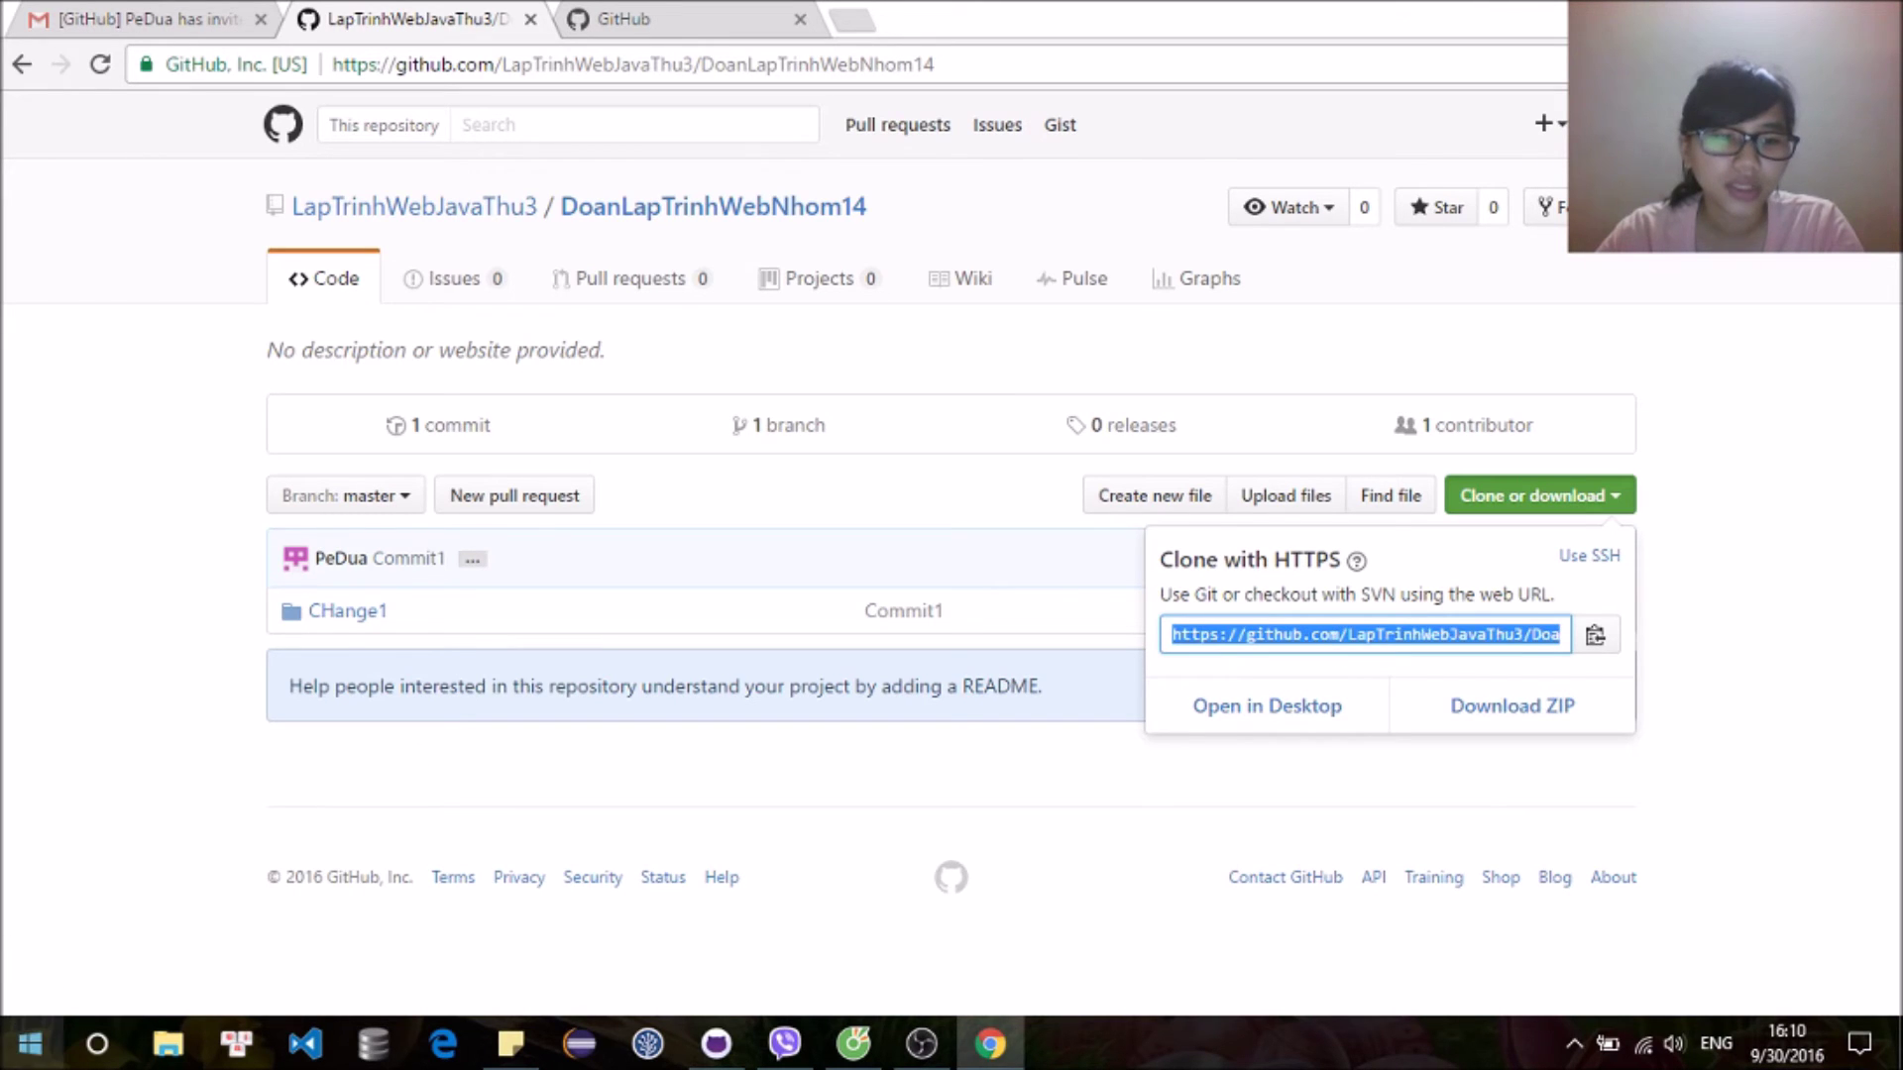
Step: Open the Start menu app list, scroll it, and close it again
left_click(30, 1043)
scroll(242, 733, "down", 3)
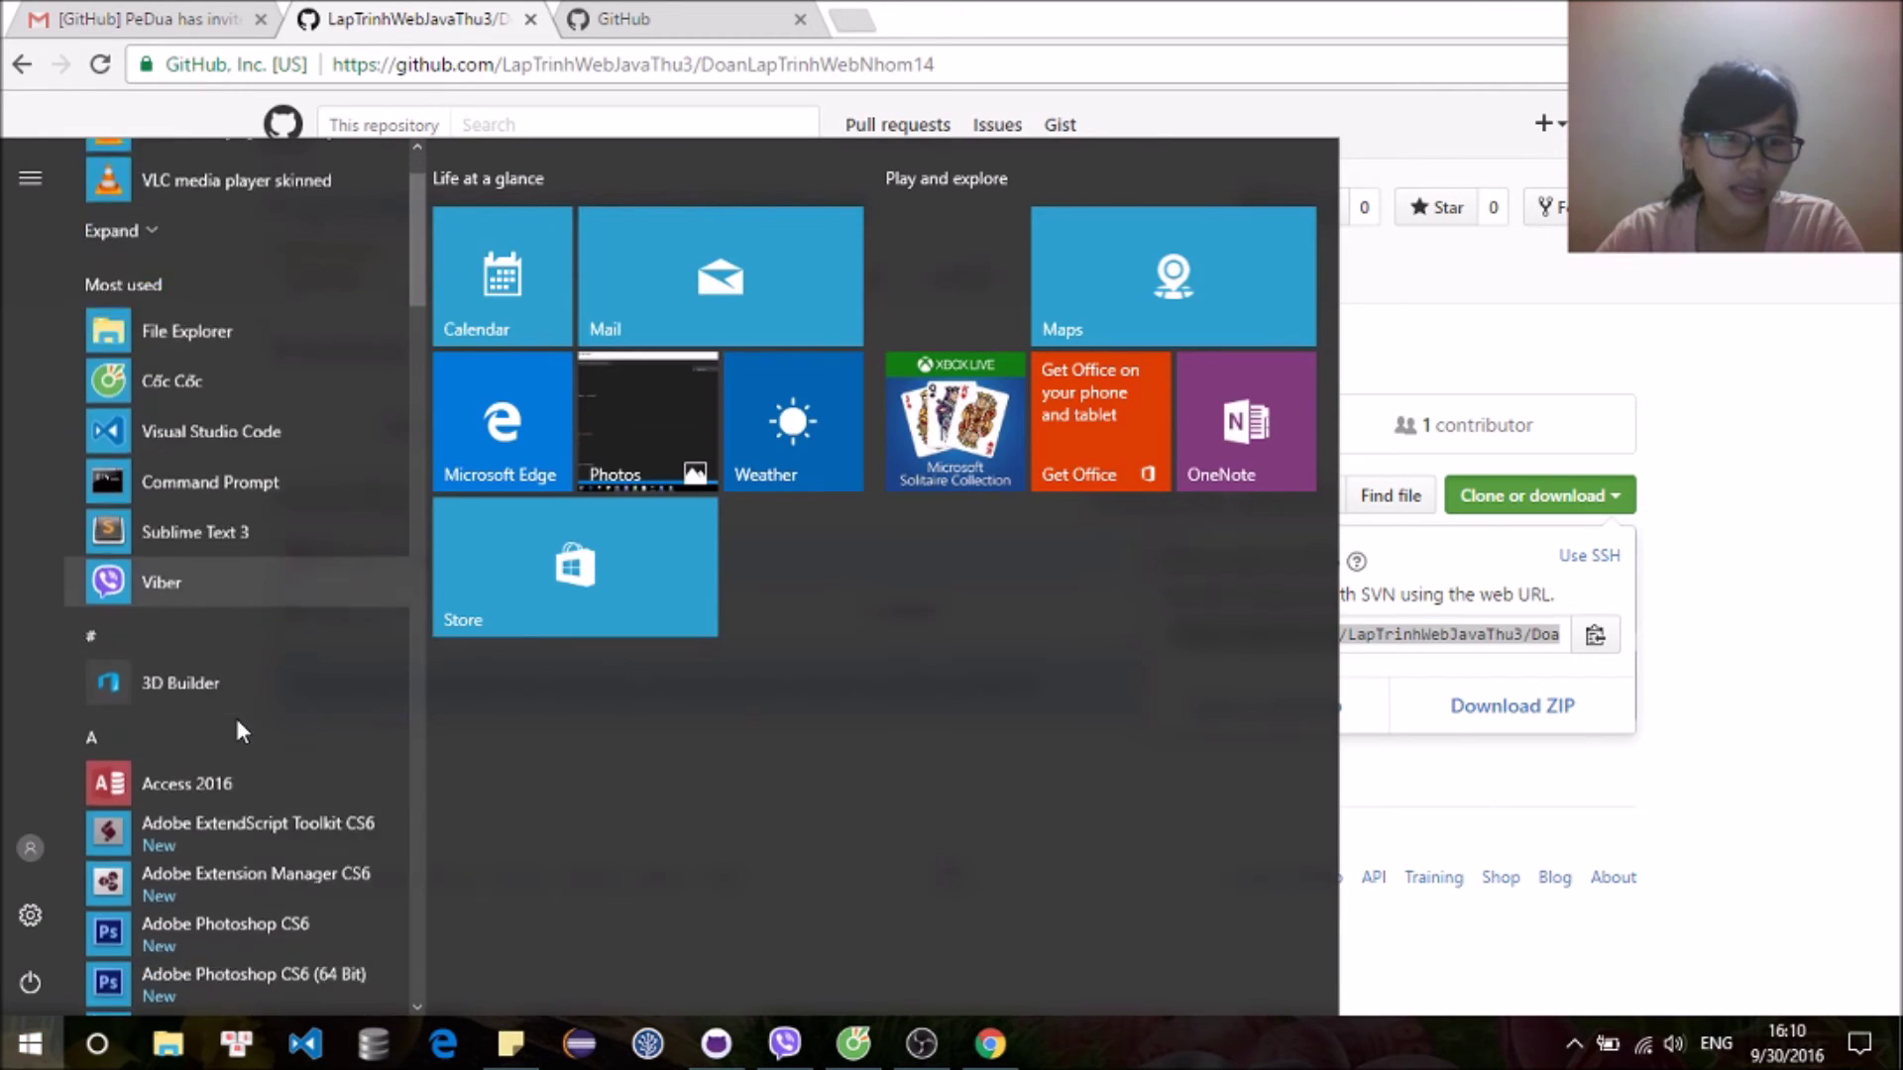
left_click(1742, 900)
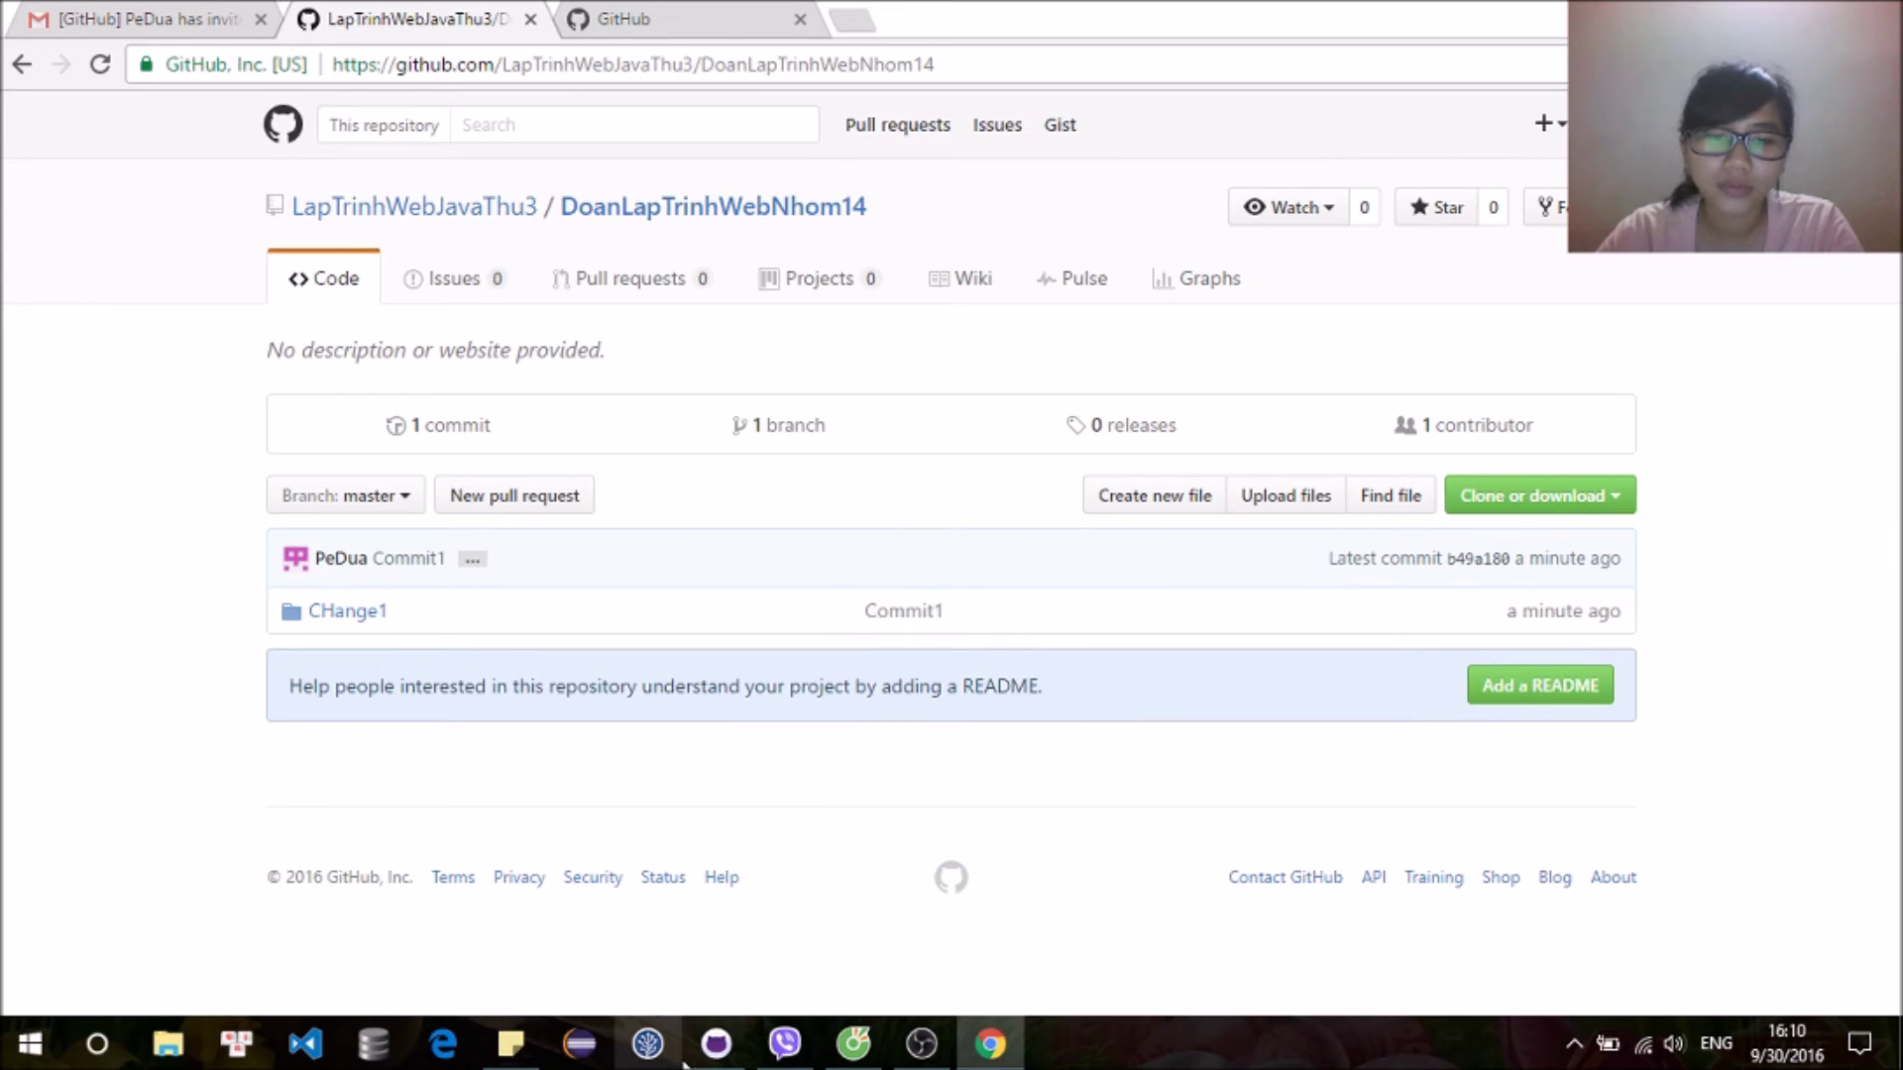
Step: Sign out of the current GitHub account from GitHub Desktop's Options
left_click(714, 1050)
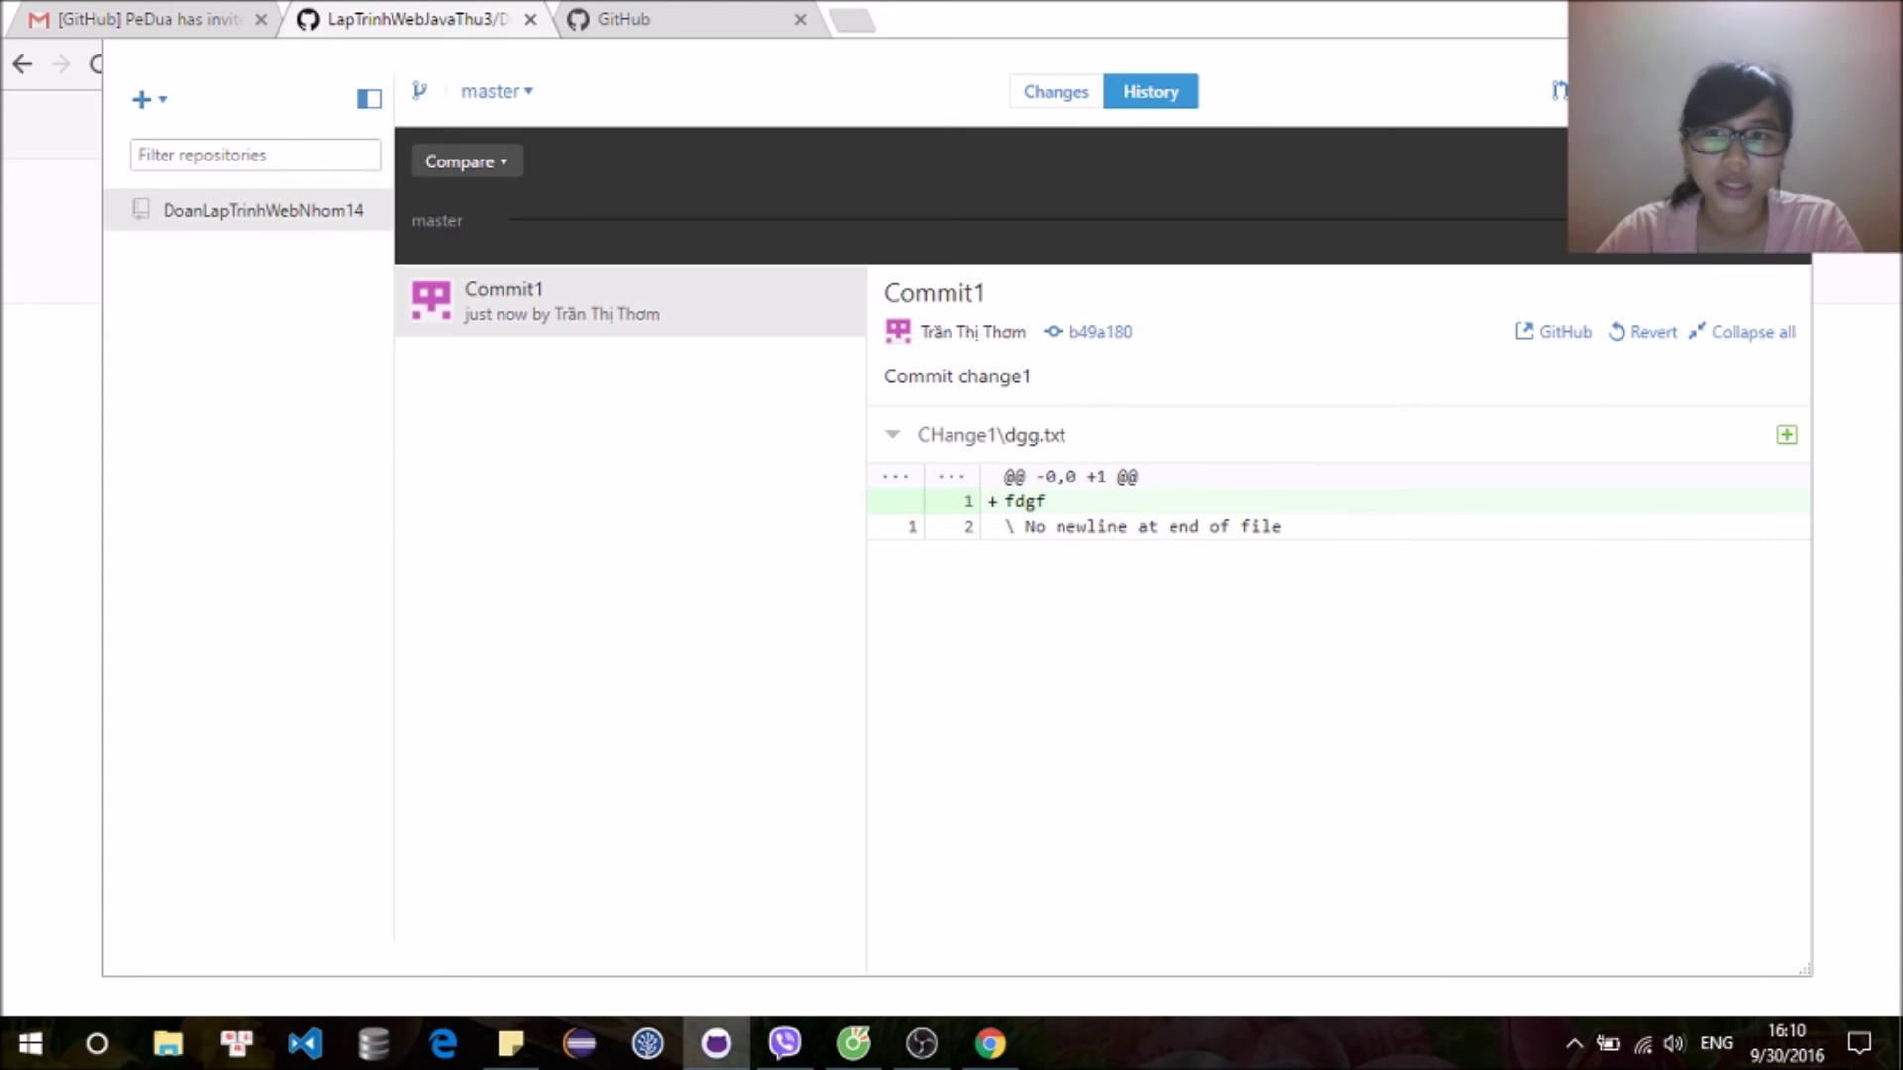
left_click(1562, 90)
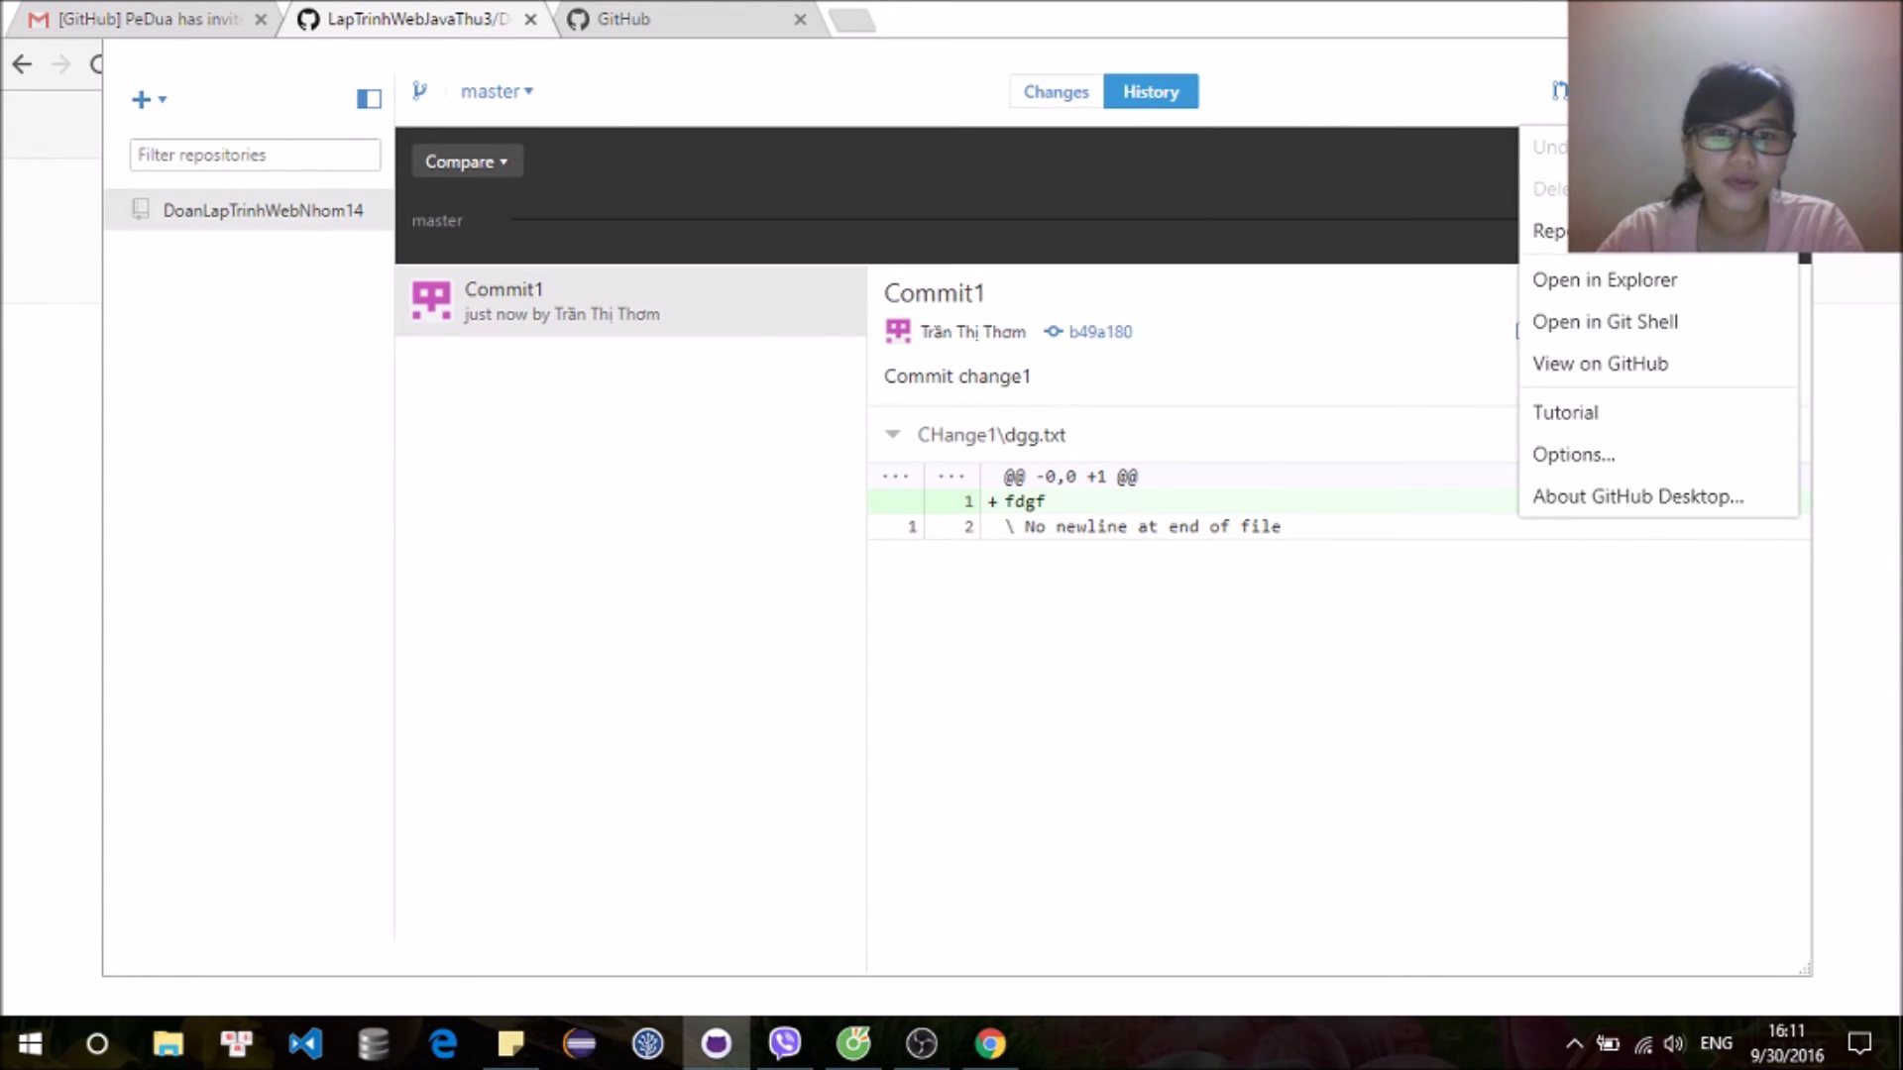
left_click(1663, 458)
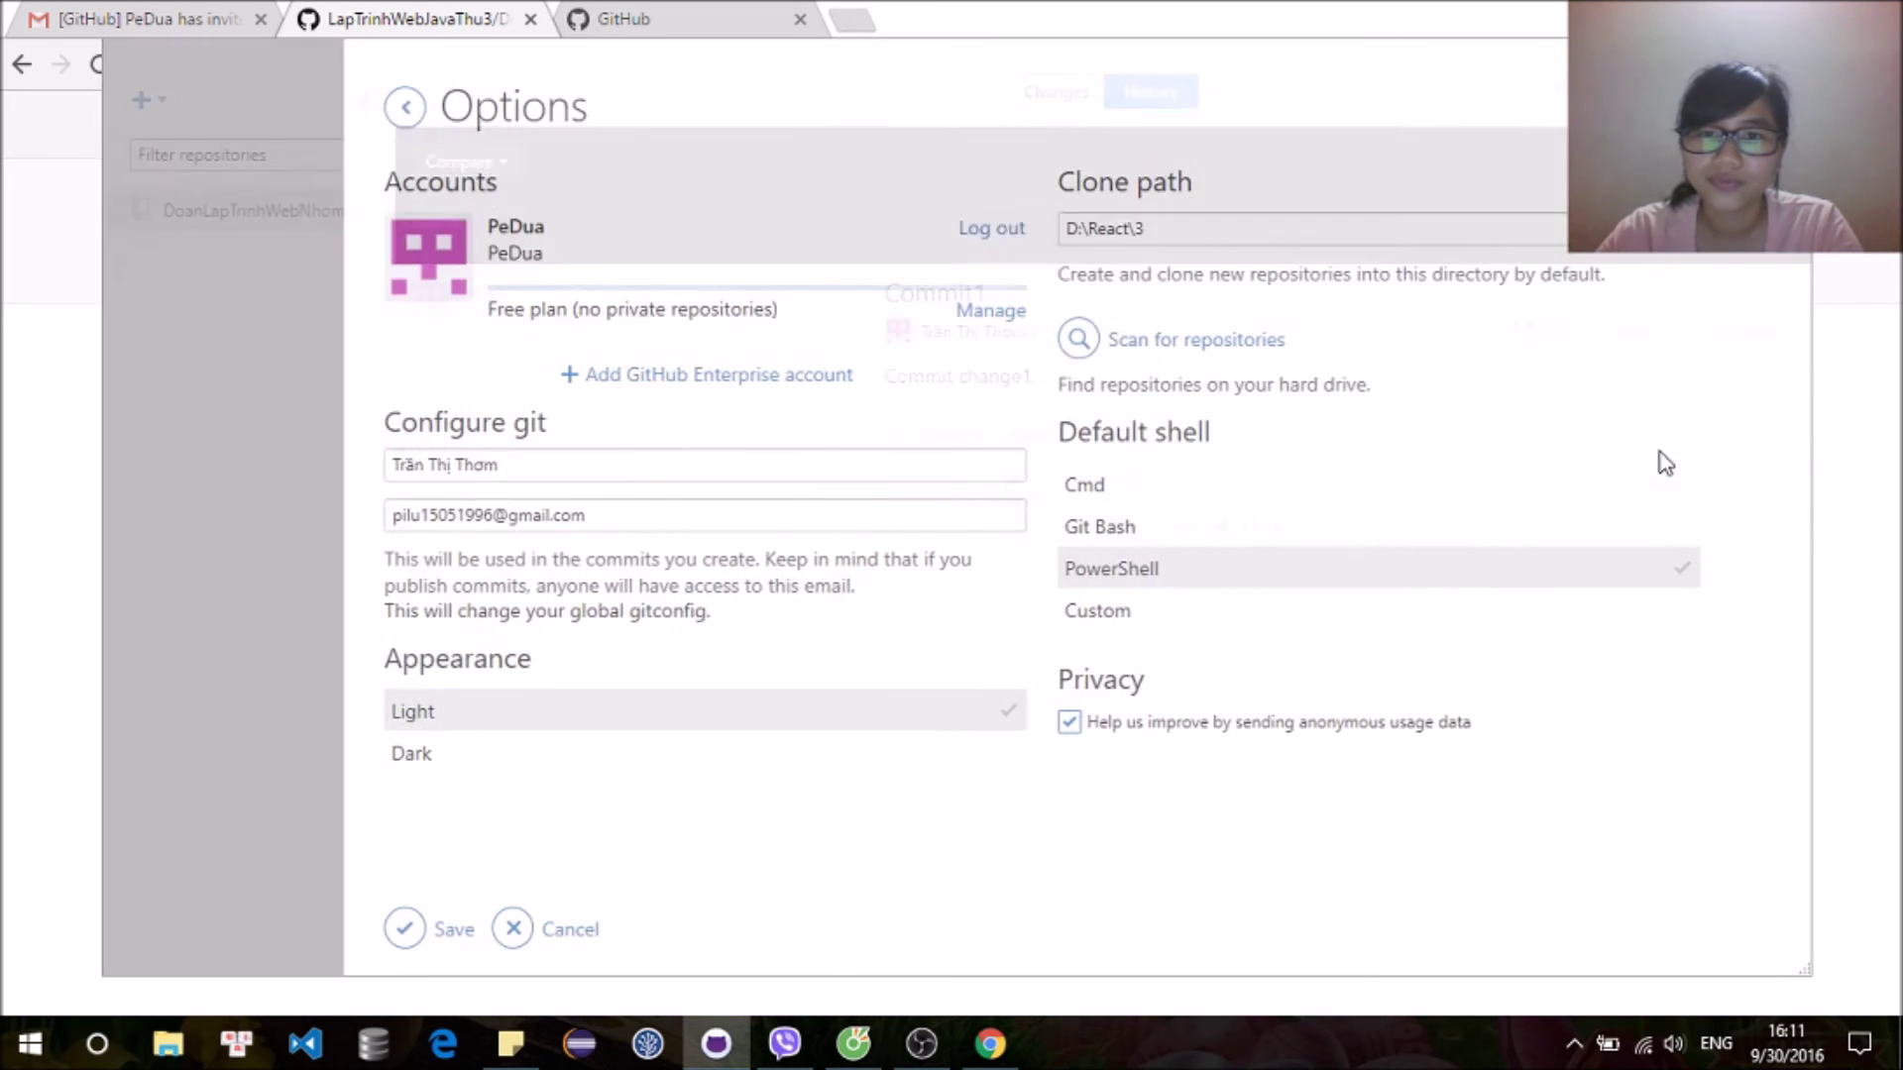
left_click(980, 236)
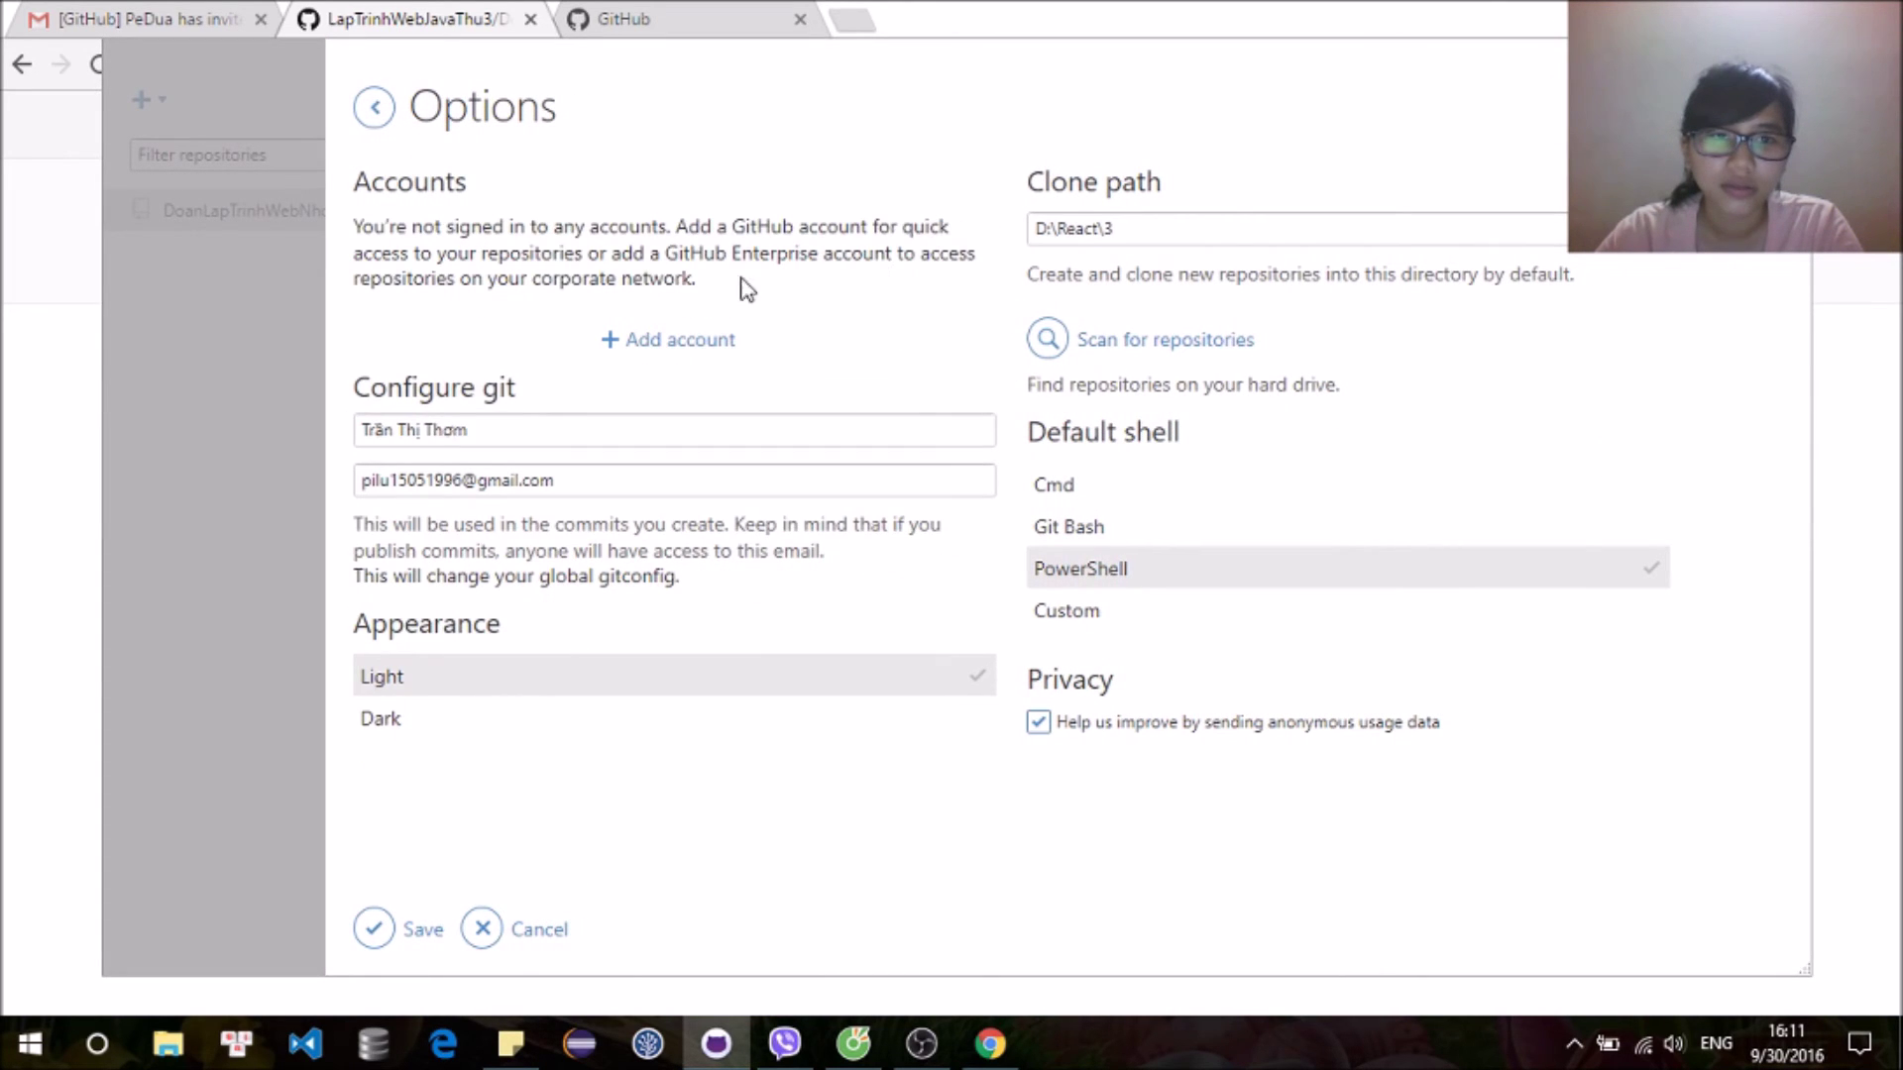
left_click(729, 341)
Step: Log in with the new account's e-mail and password, then remove the old repository
left_click(830, 216)
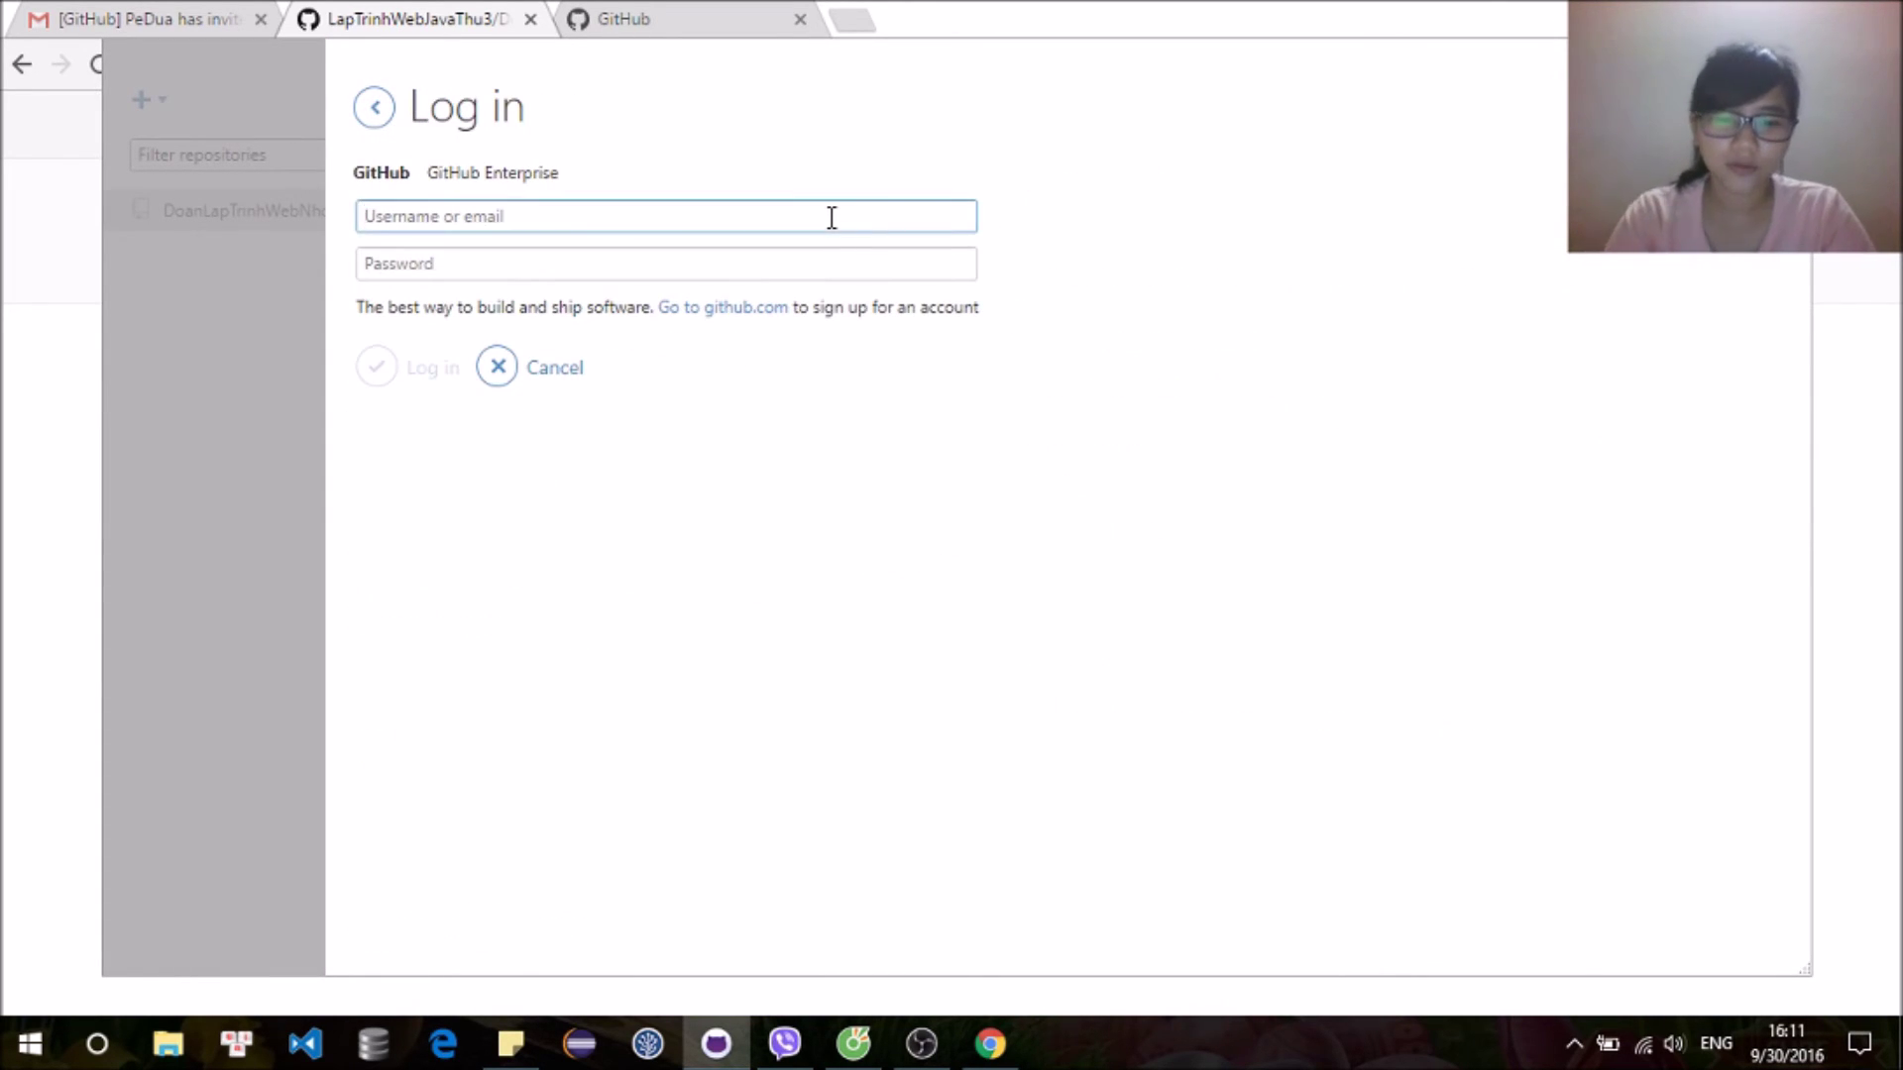
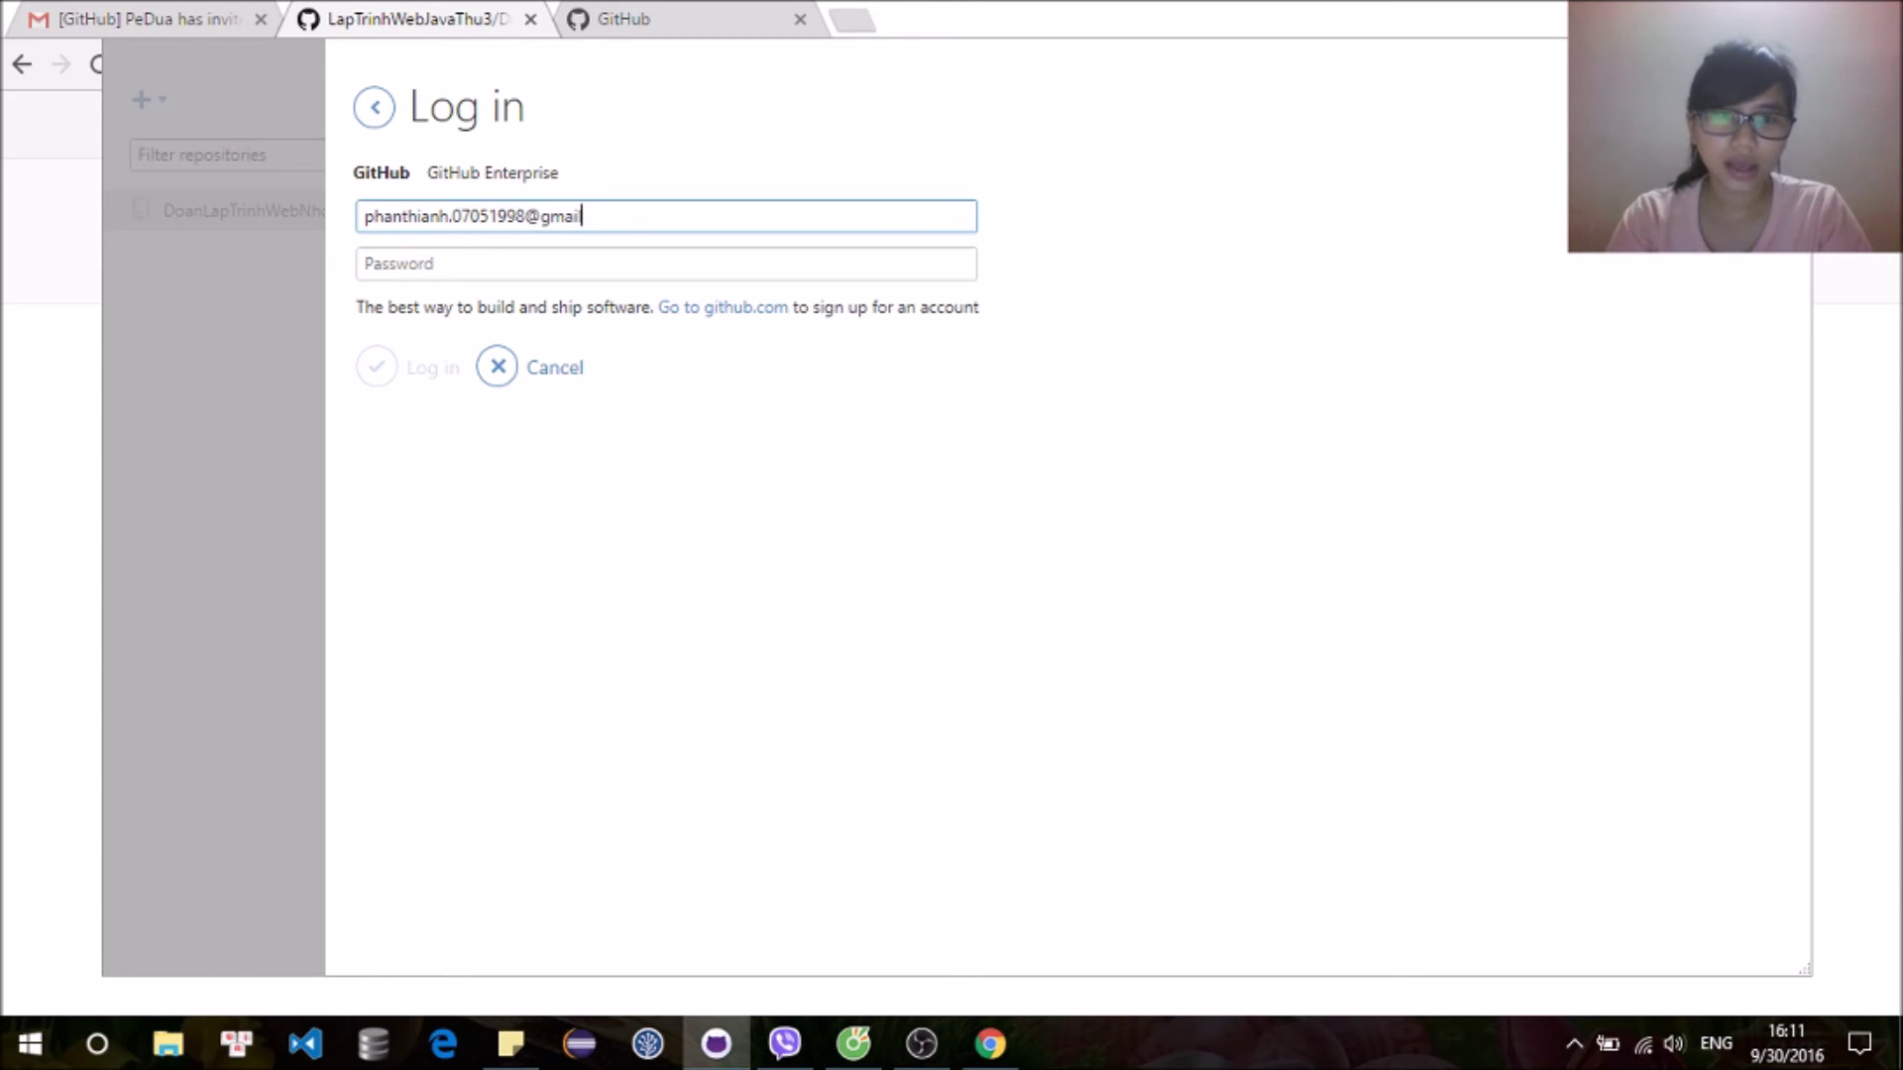
left_click(930, 263)
type("a")
key("BackSpace")
type("ab")
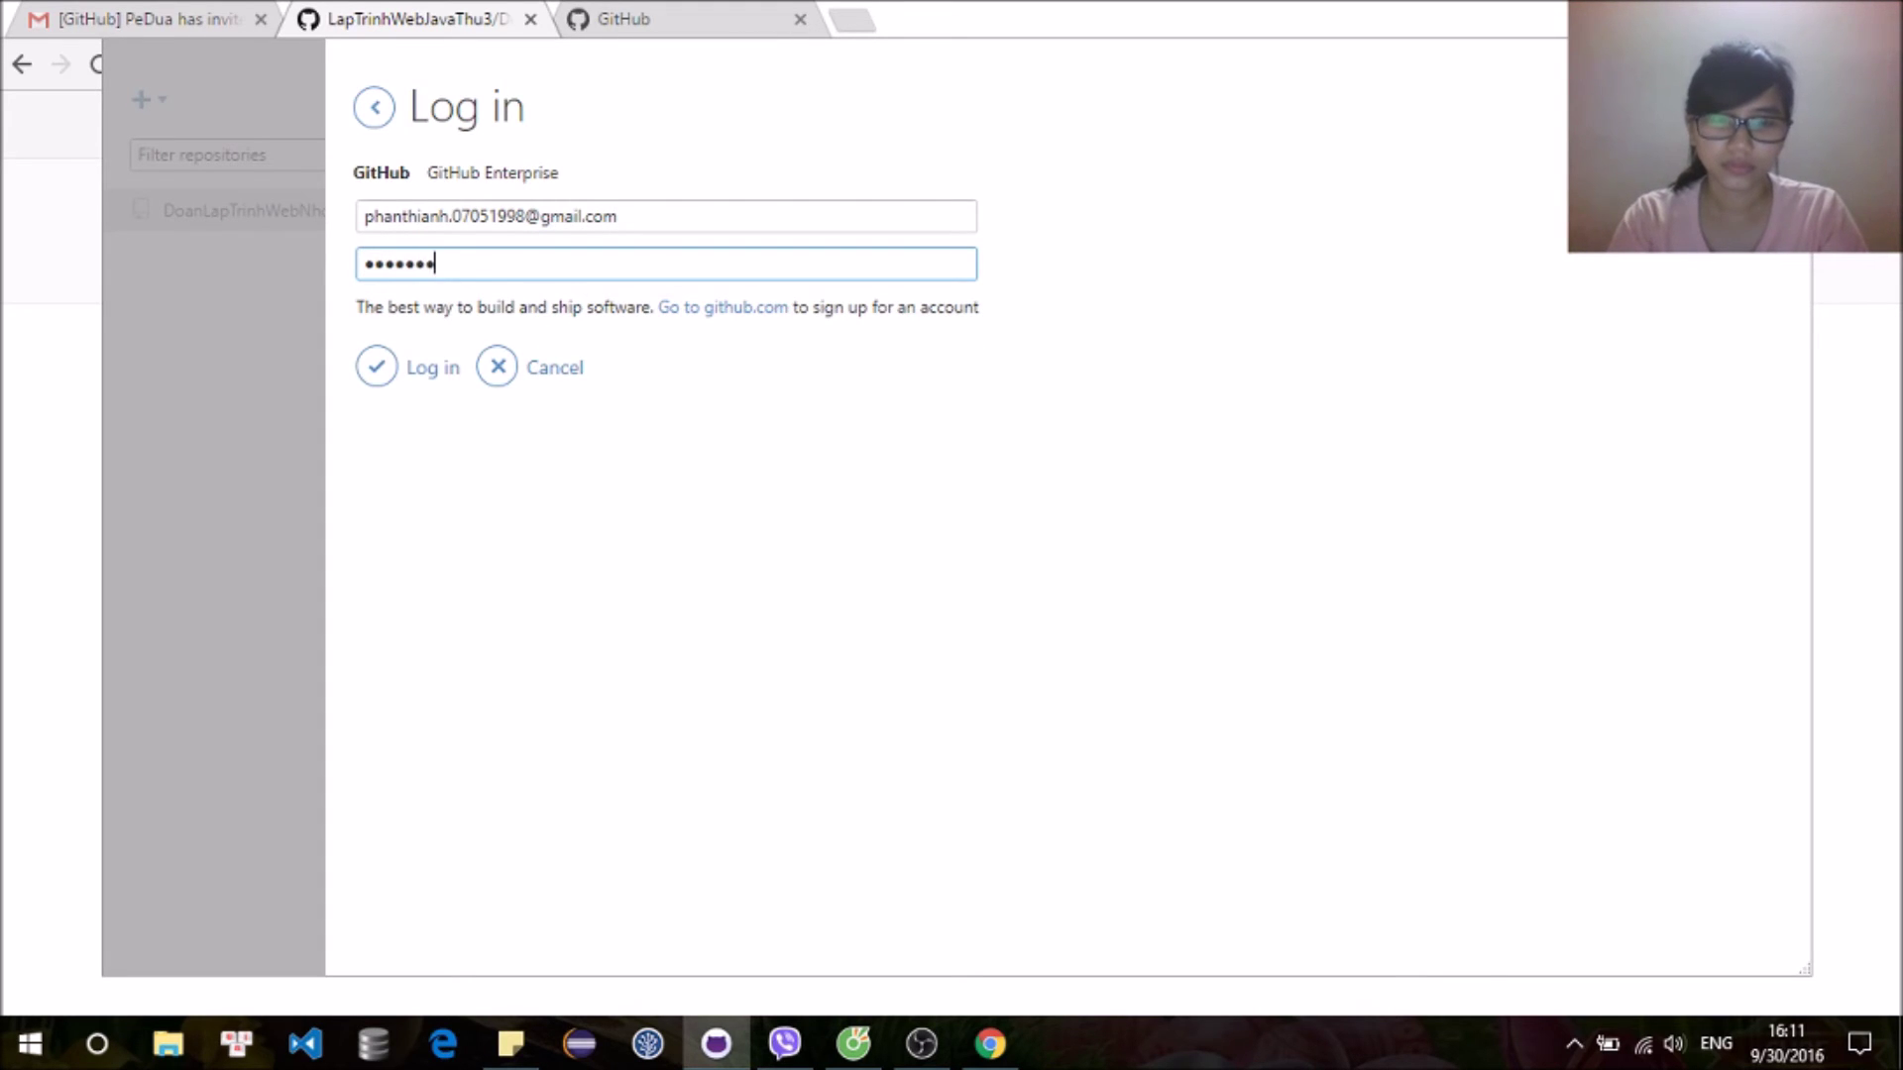
left_click(386, 371)
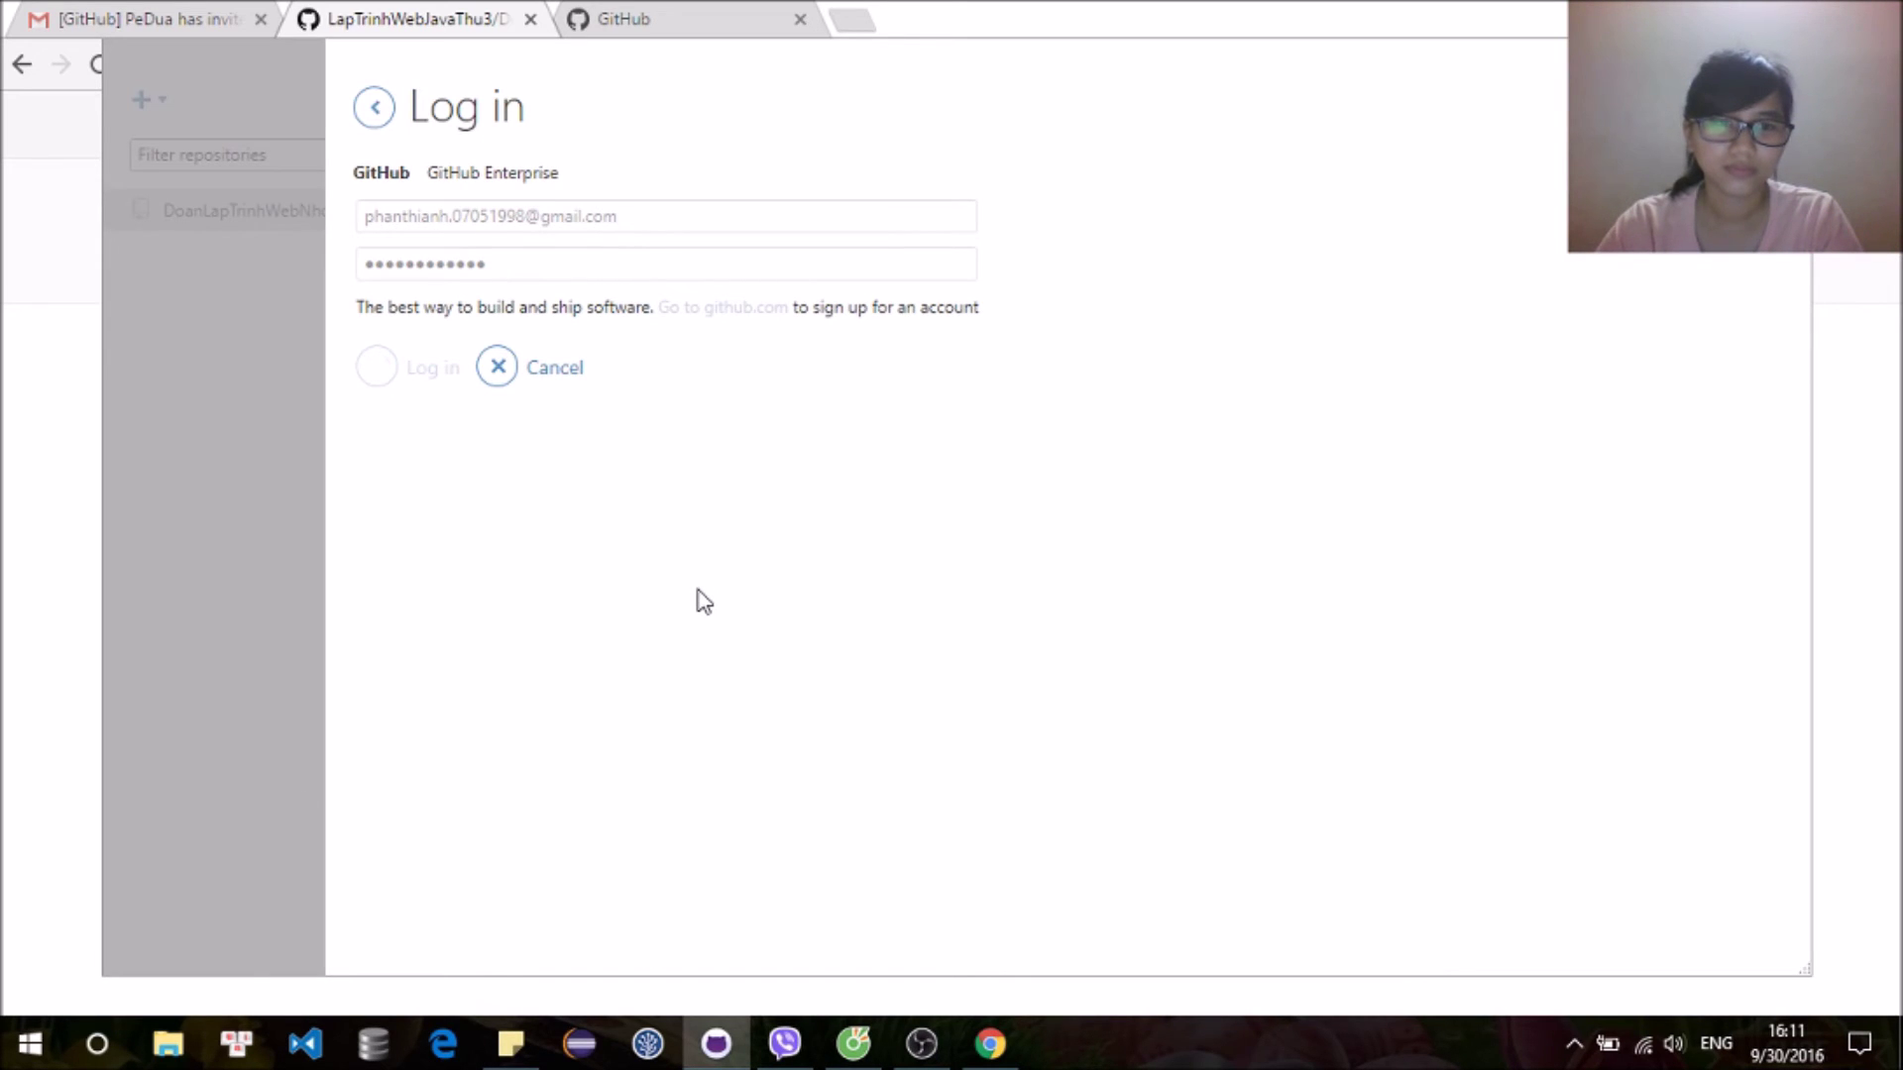
right_click(238, 220)
left_click(369, 369)
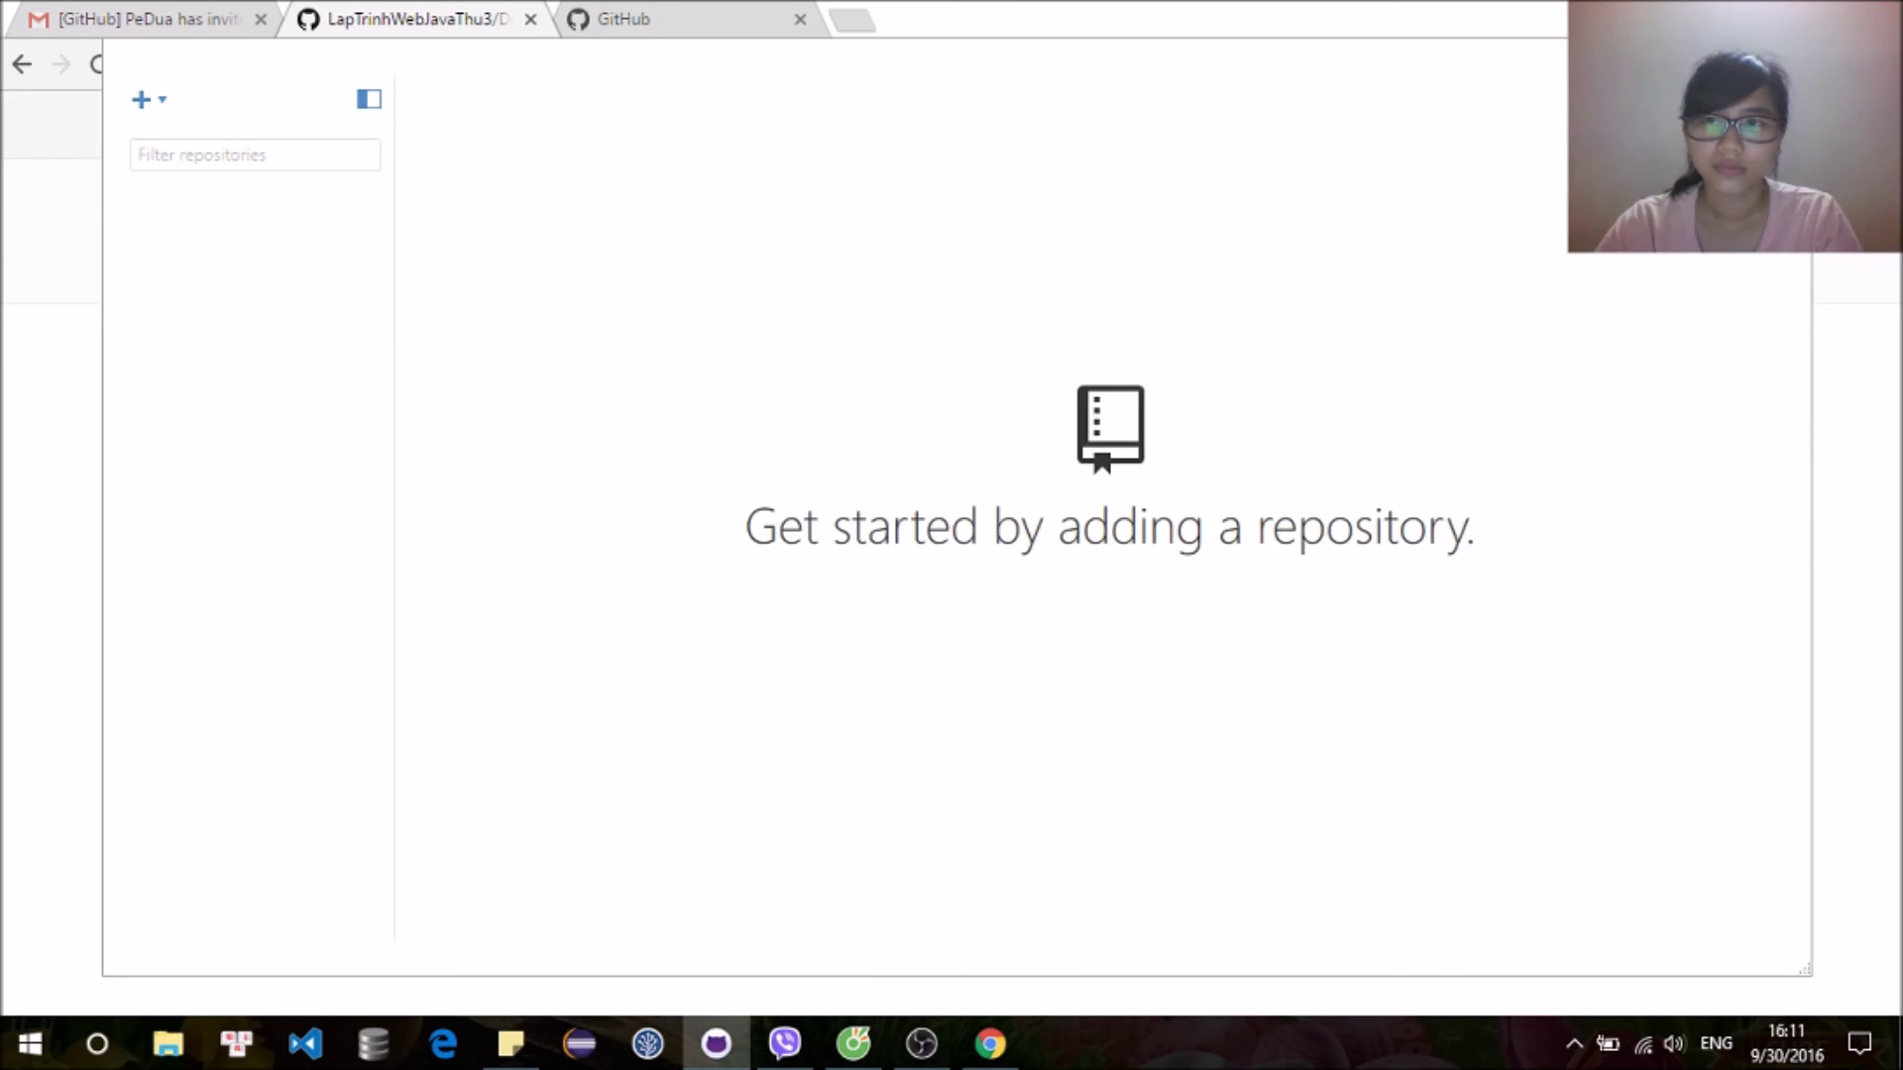
Step: In Options under Configure git, enter the new account's name and e-mail and save
left_click(1666, 94)
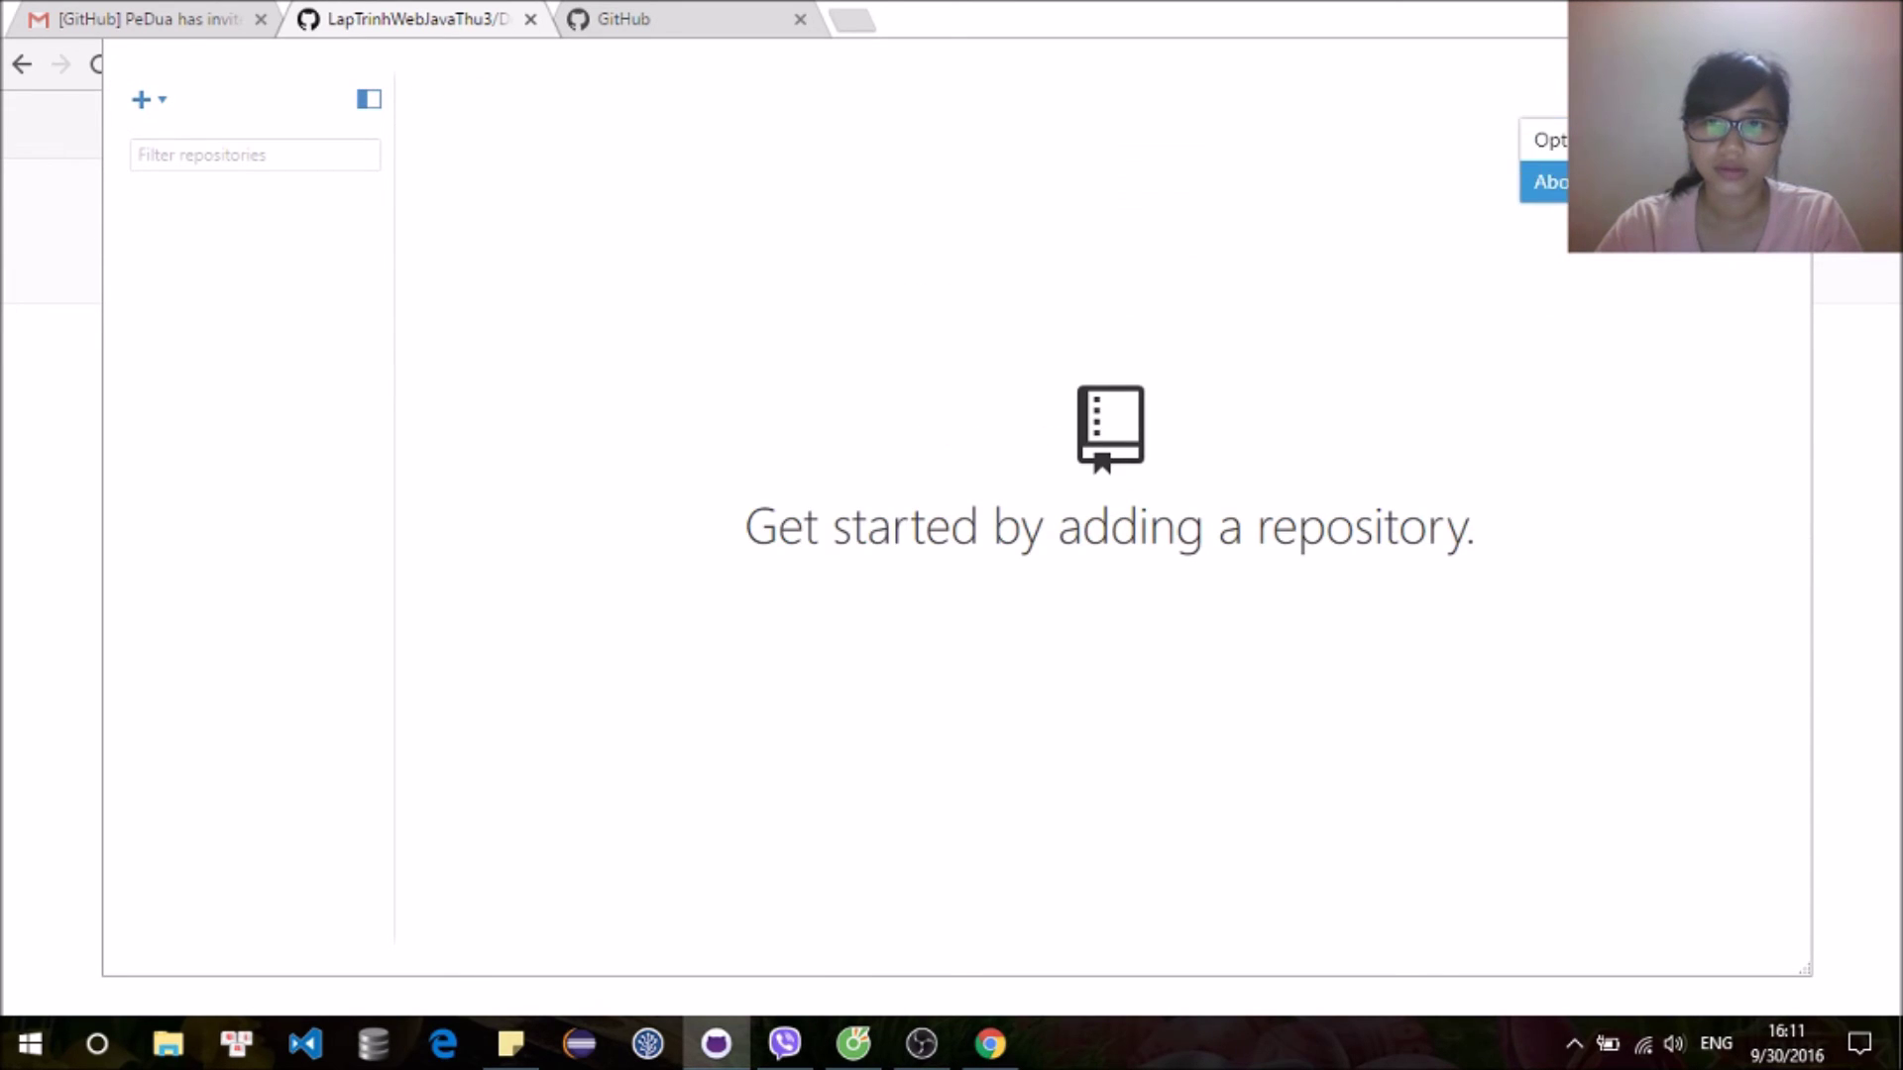
left_click(1556, 140)
left_click_drag(710, 466, 288, 508)
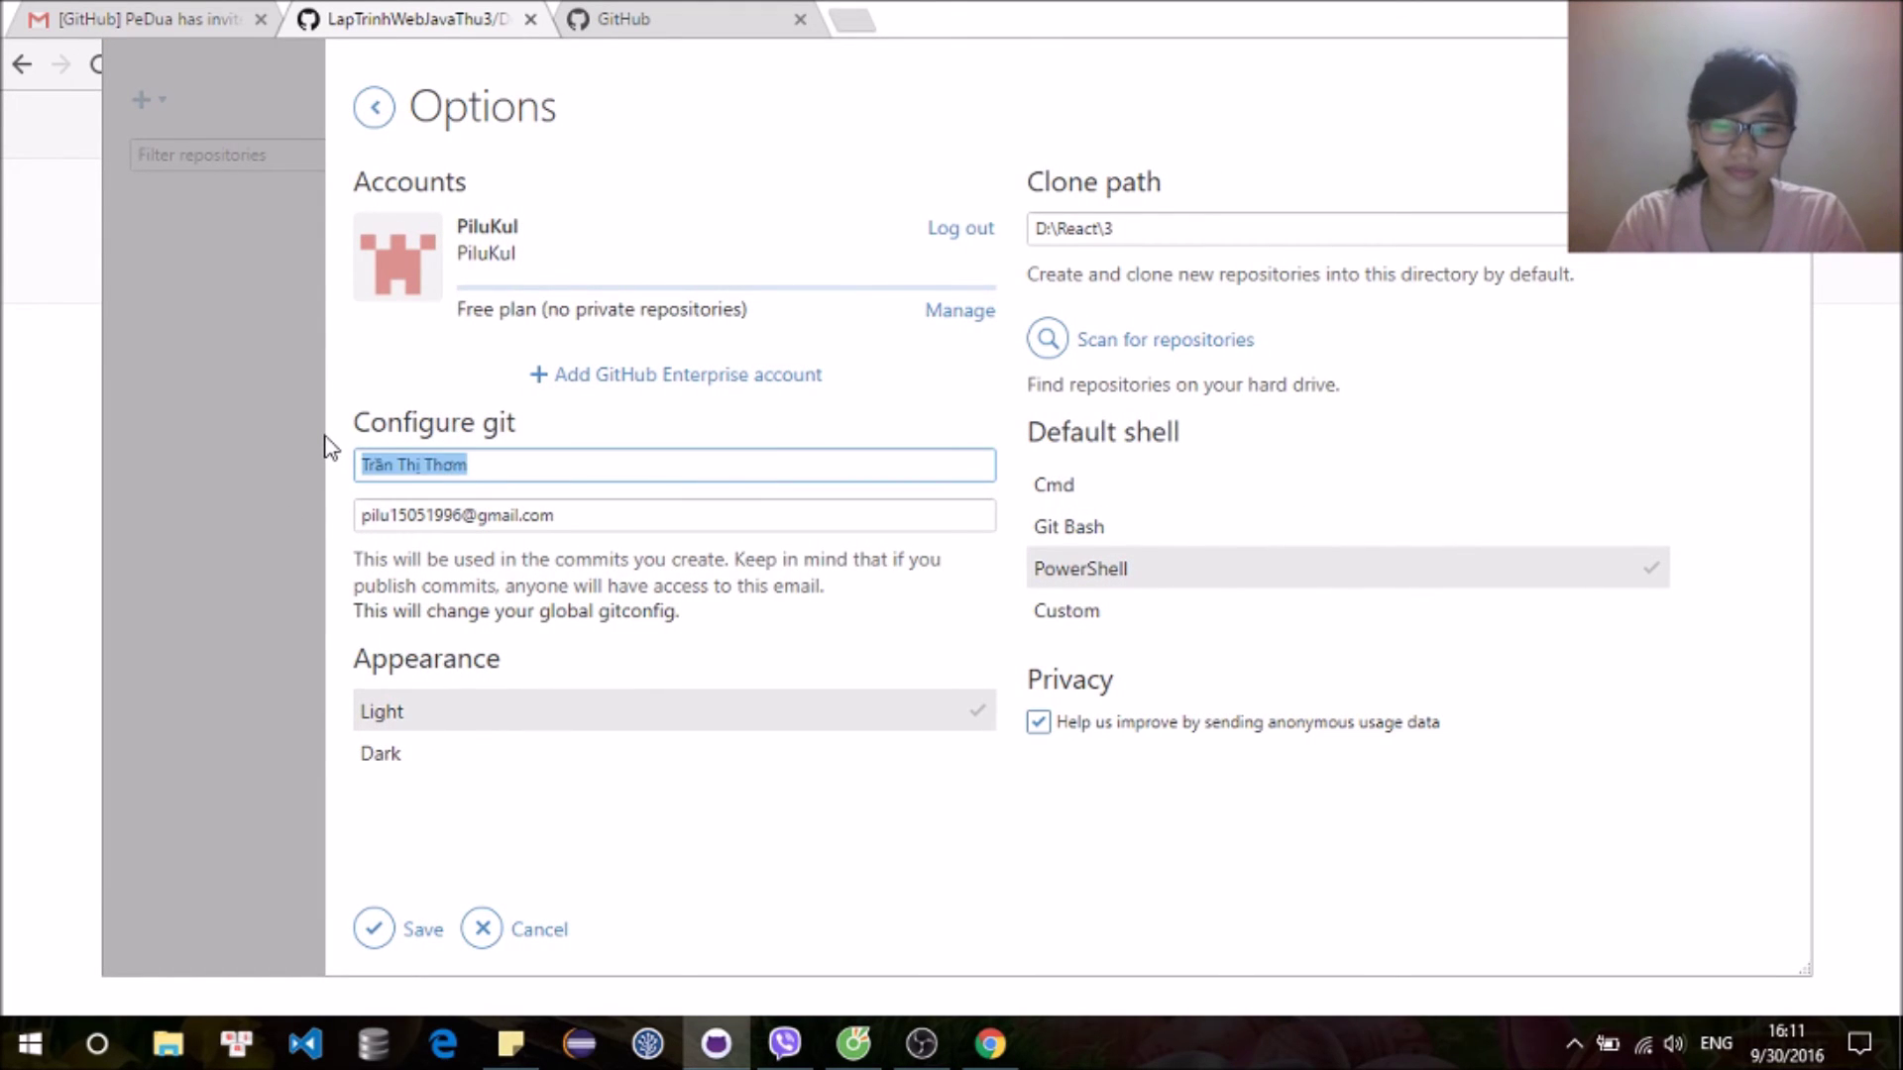
type("PiluPilu")
key("Tab")
key("Home")
key("Delete")
key("Delete")
key("Delete")
key("Delete")
key("Delete")
key("Delete")
key("Delete")
key("Delete")
key("Delete")
key("Delete")
key("Delete")
key("Delete")
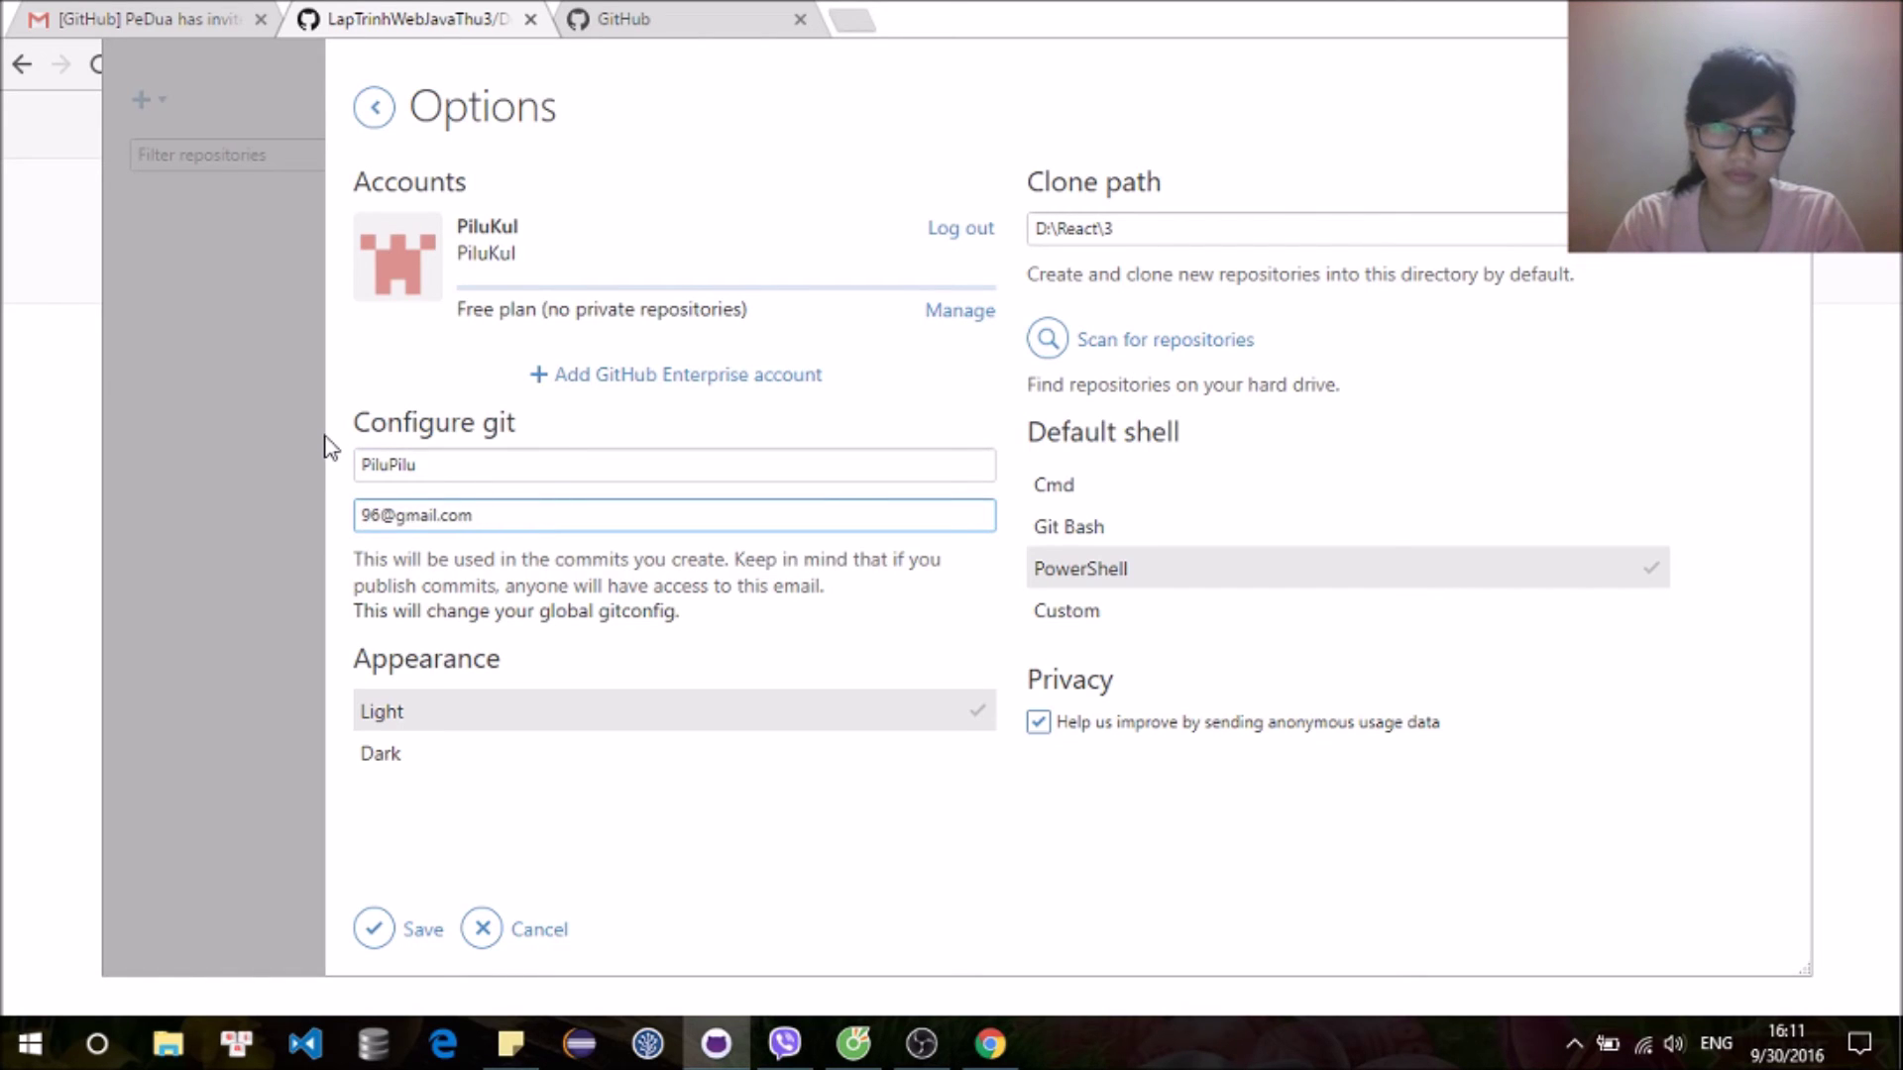
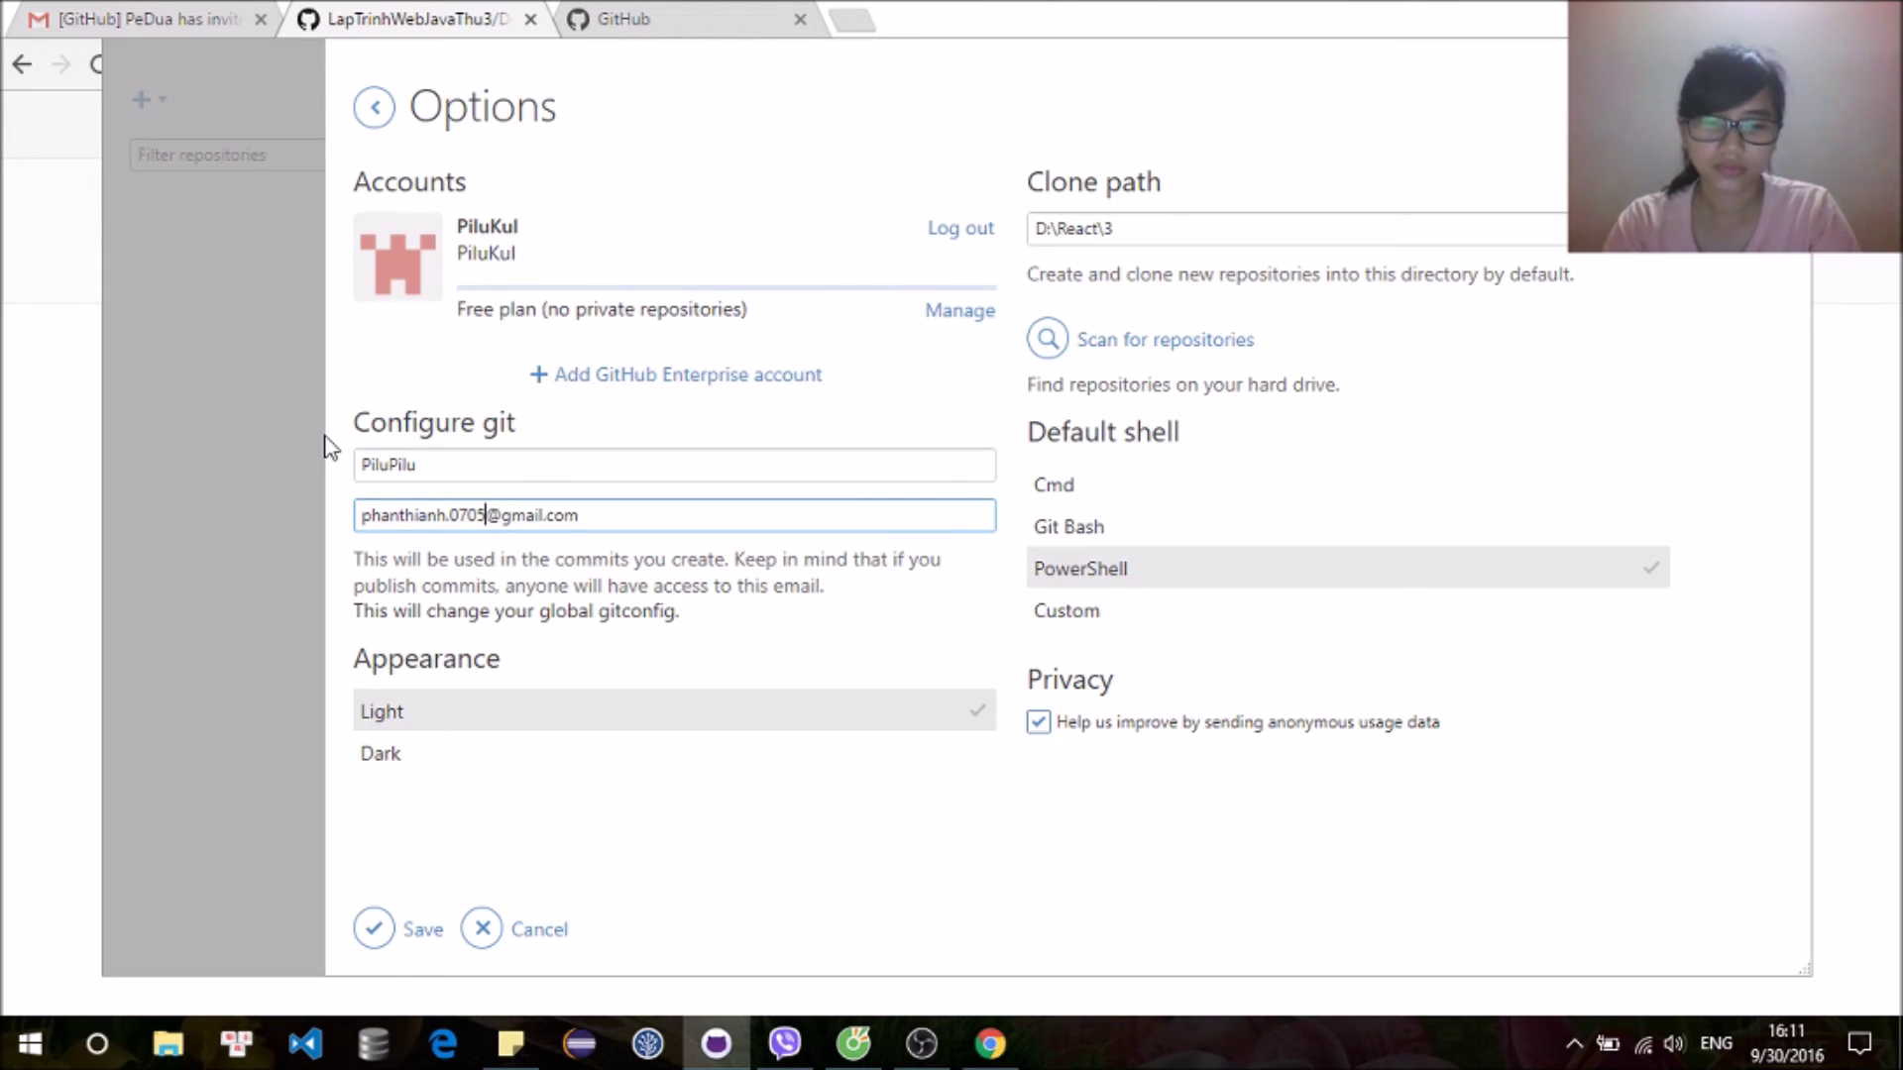
left_click(397, 930)
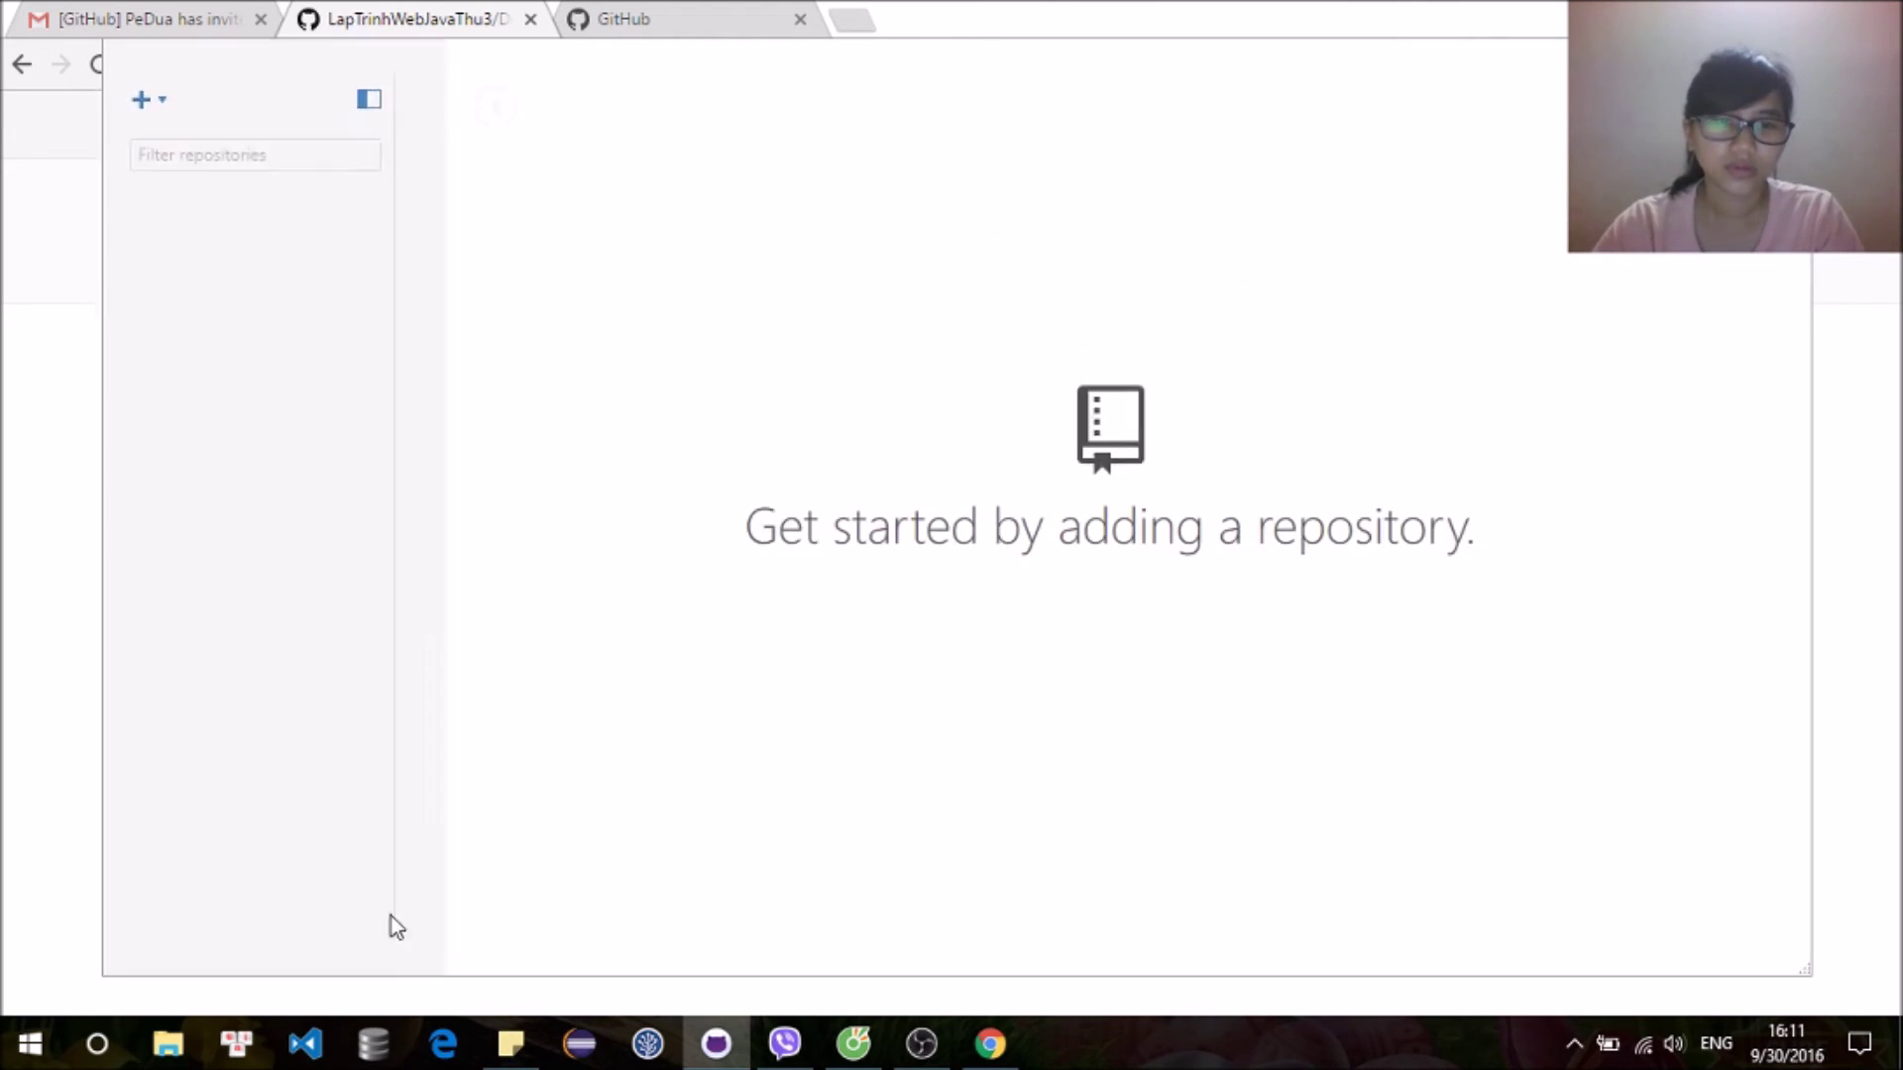
Step: Pick DoanLapTrinhWebNhom14 from LapTrinhWebJavaThu3 in the Clone dialog and start cloning
left_click(144, 106)
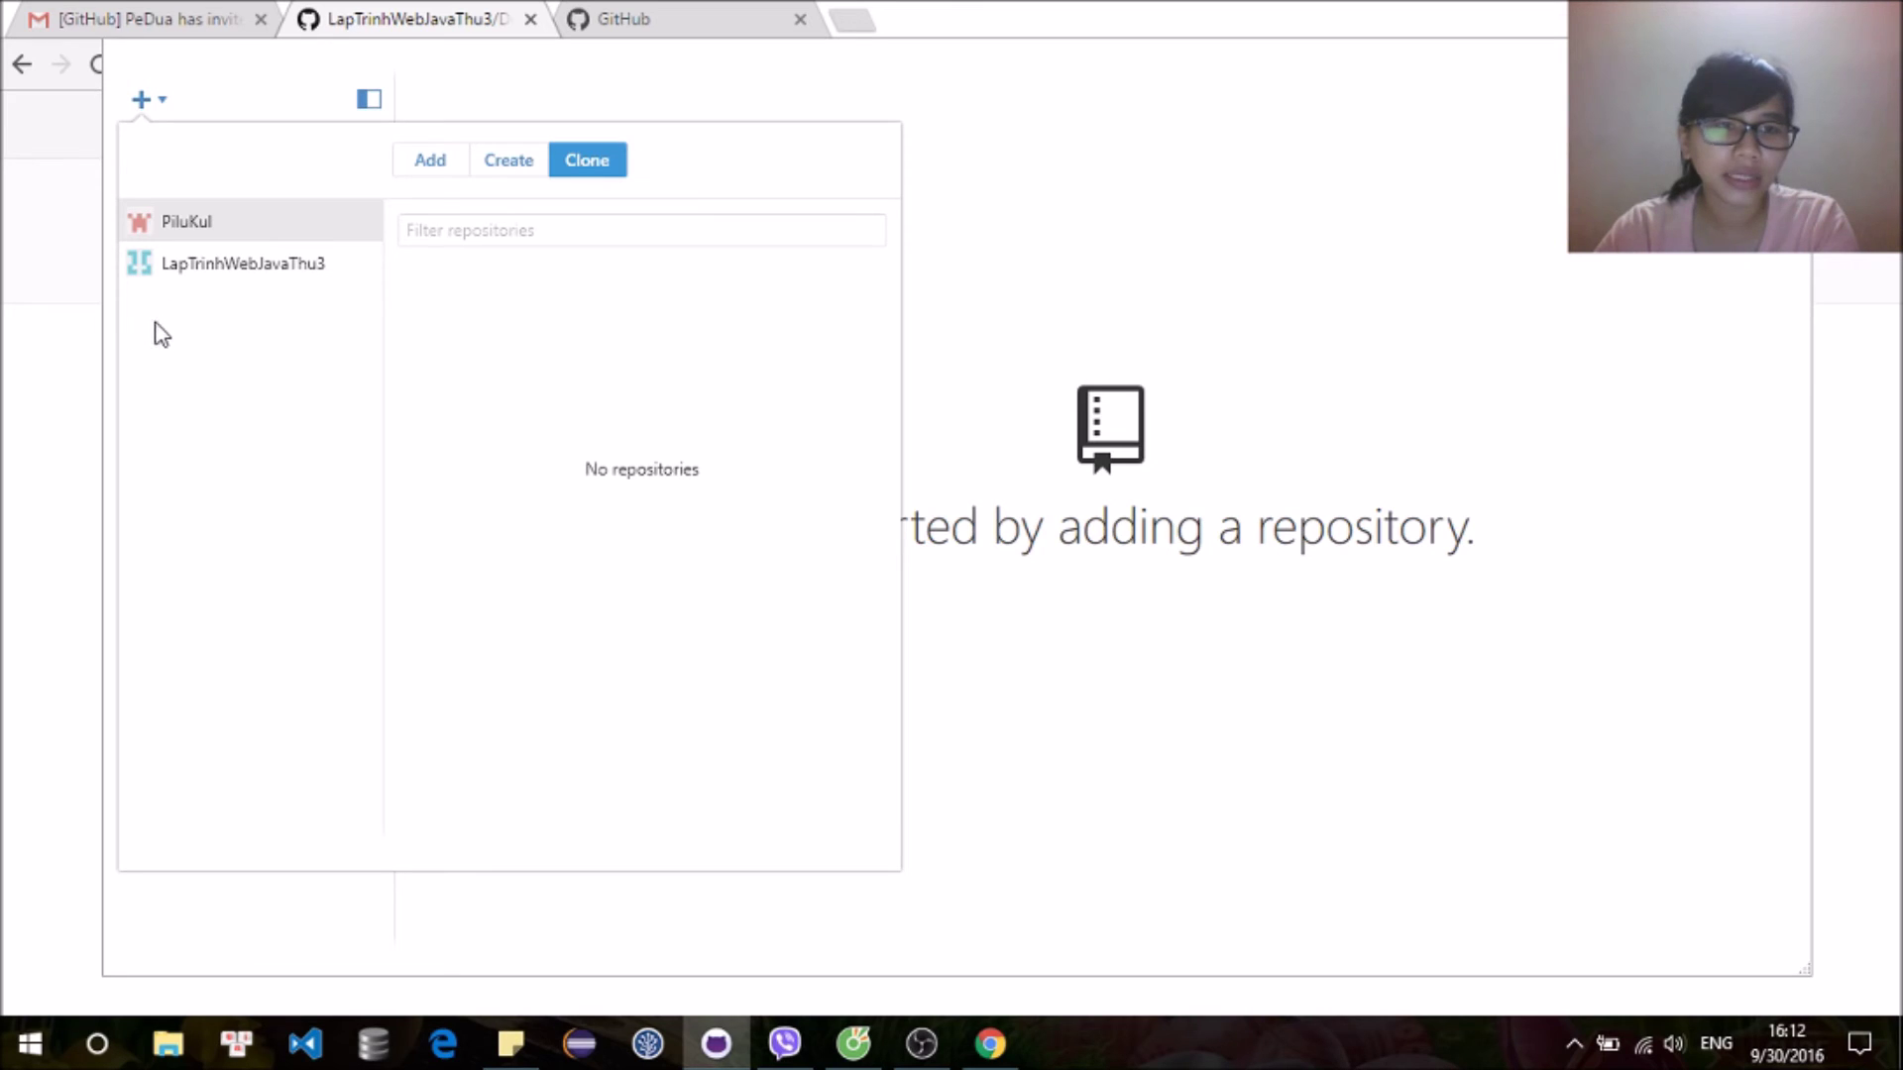
left_click(320, 283)
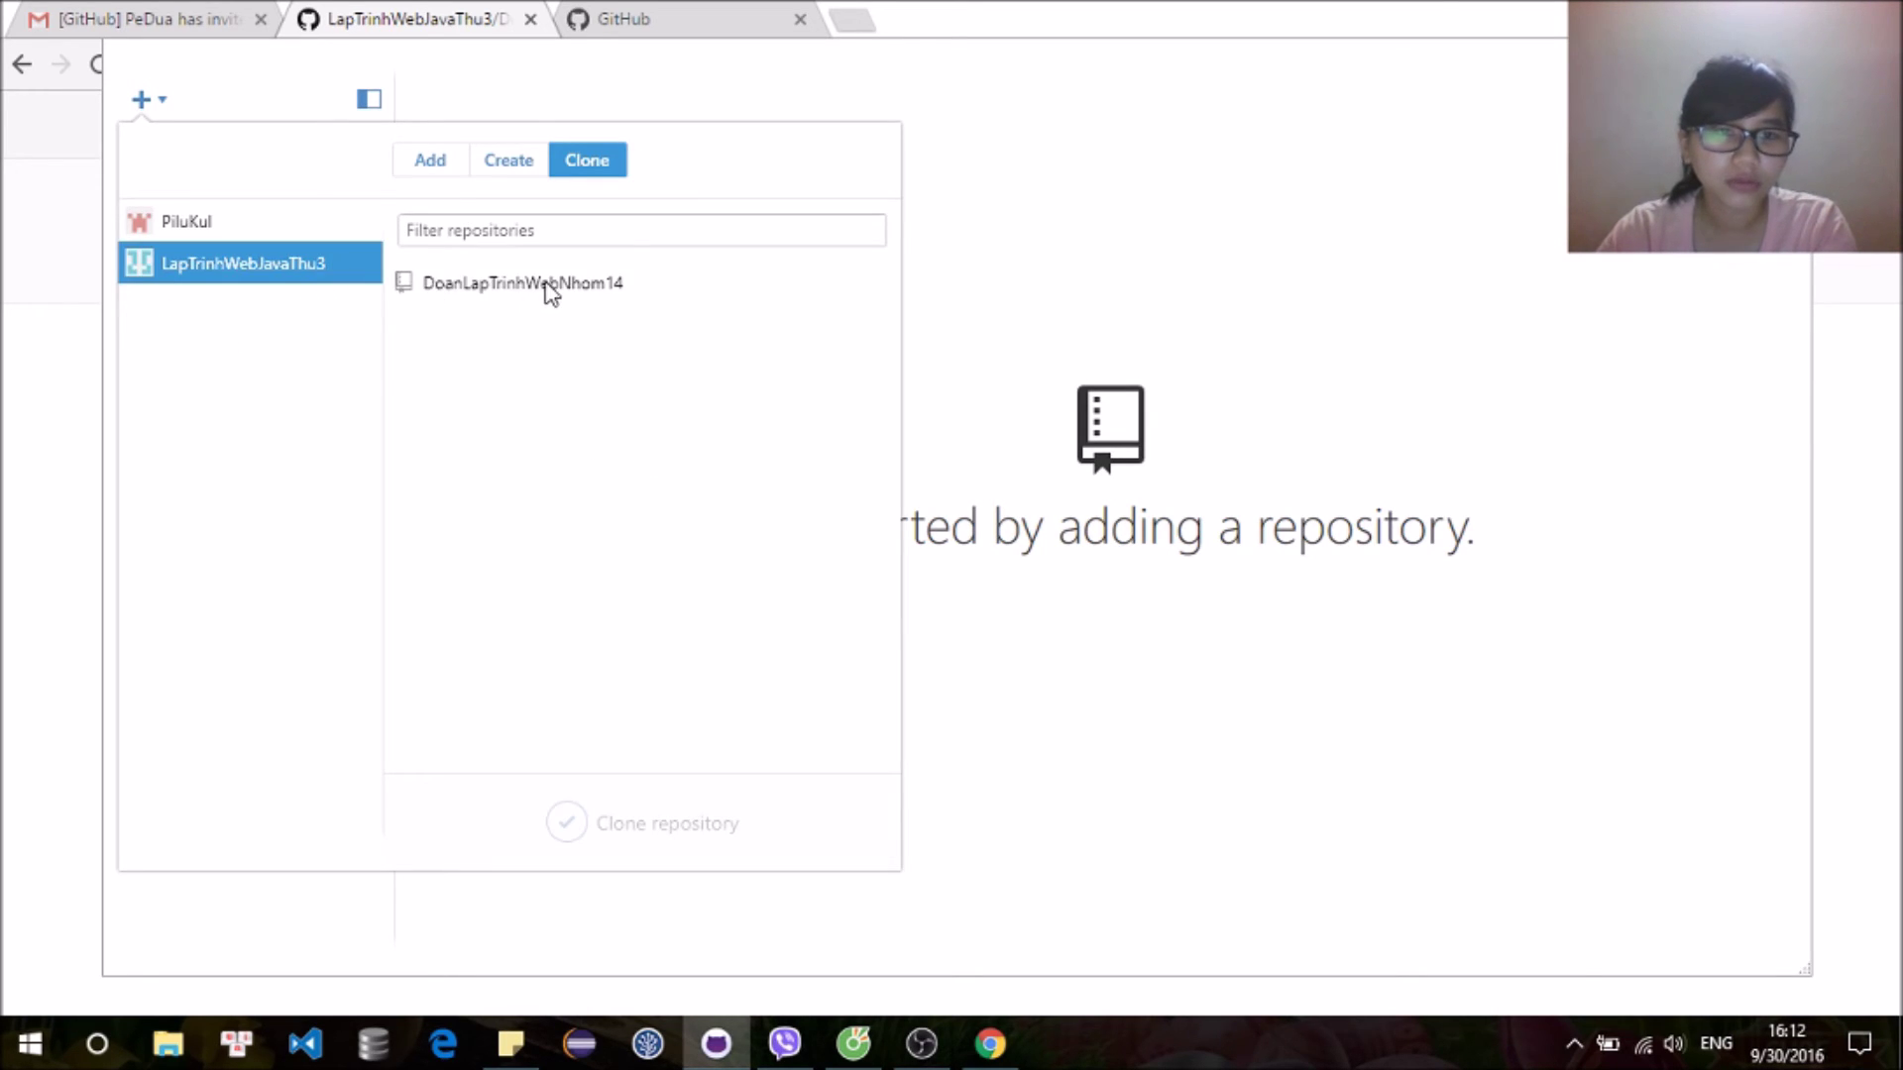
left_click(549, 286)
left_click(485, 823)
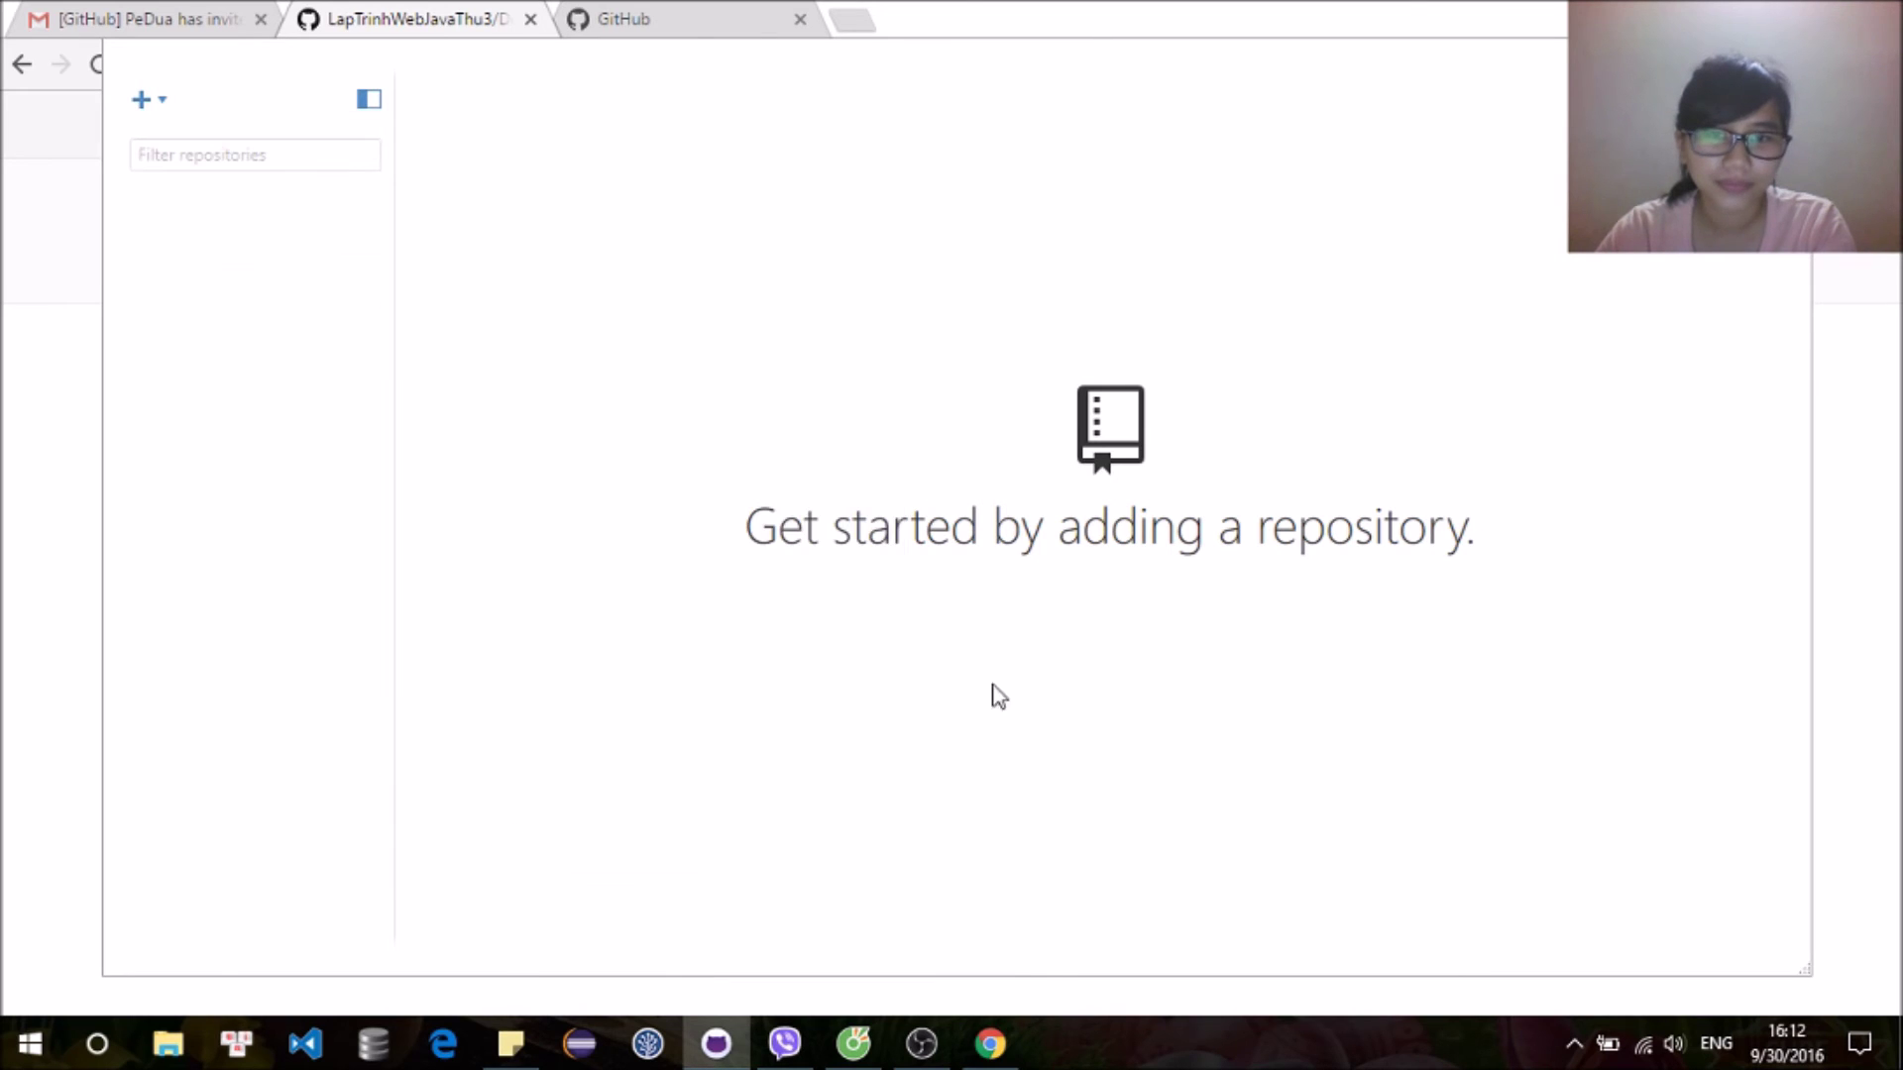
Step: Clone it into Github1 on drive D, then open File Explorer
scroll(885, 513, "down", 5)
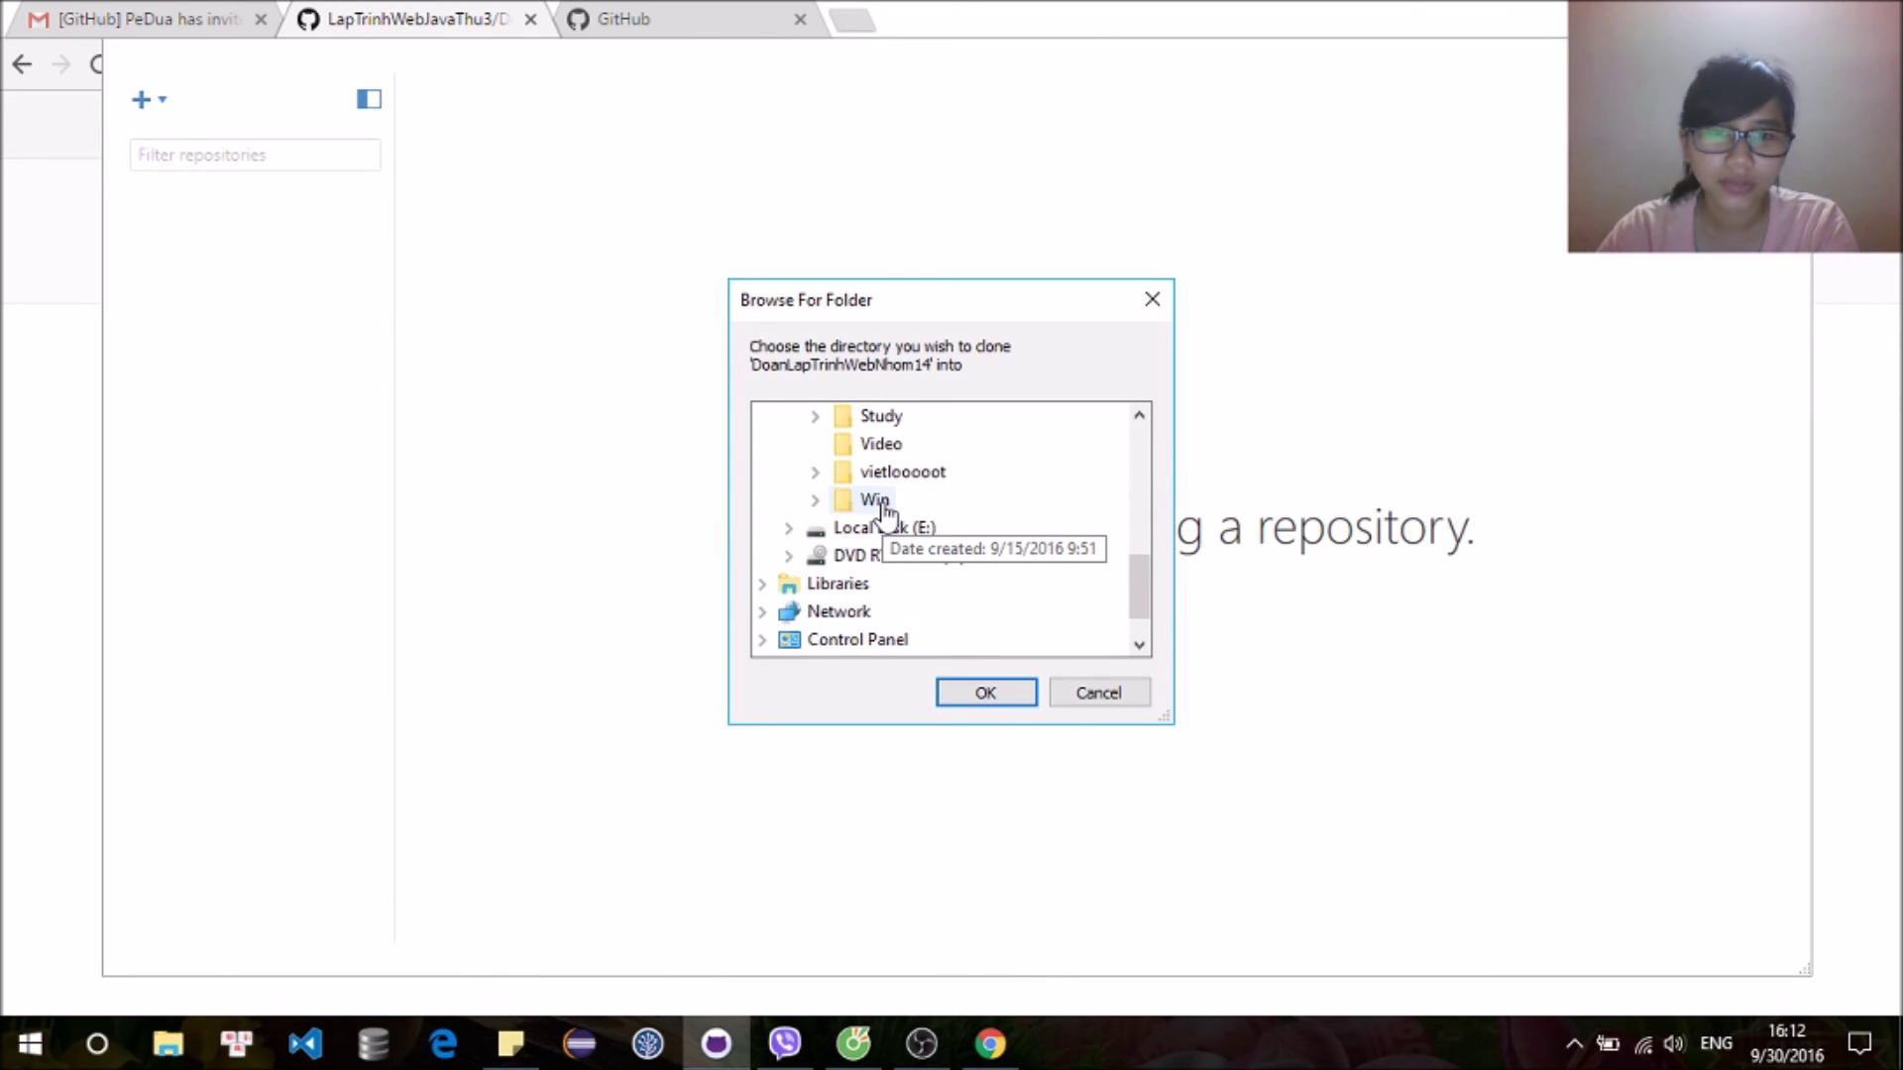
scroll(881, 514, "up", 4)
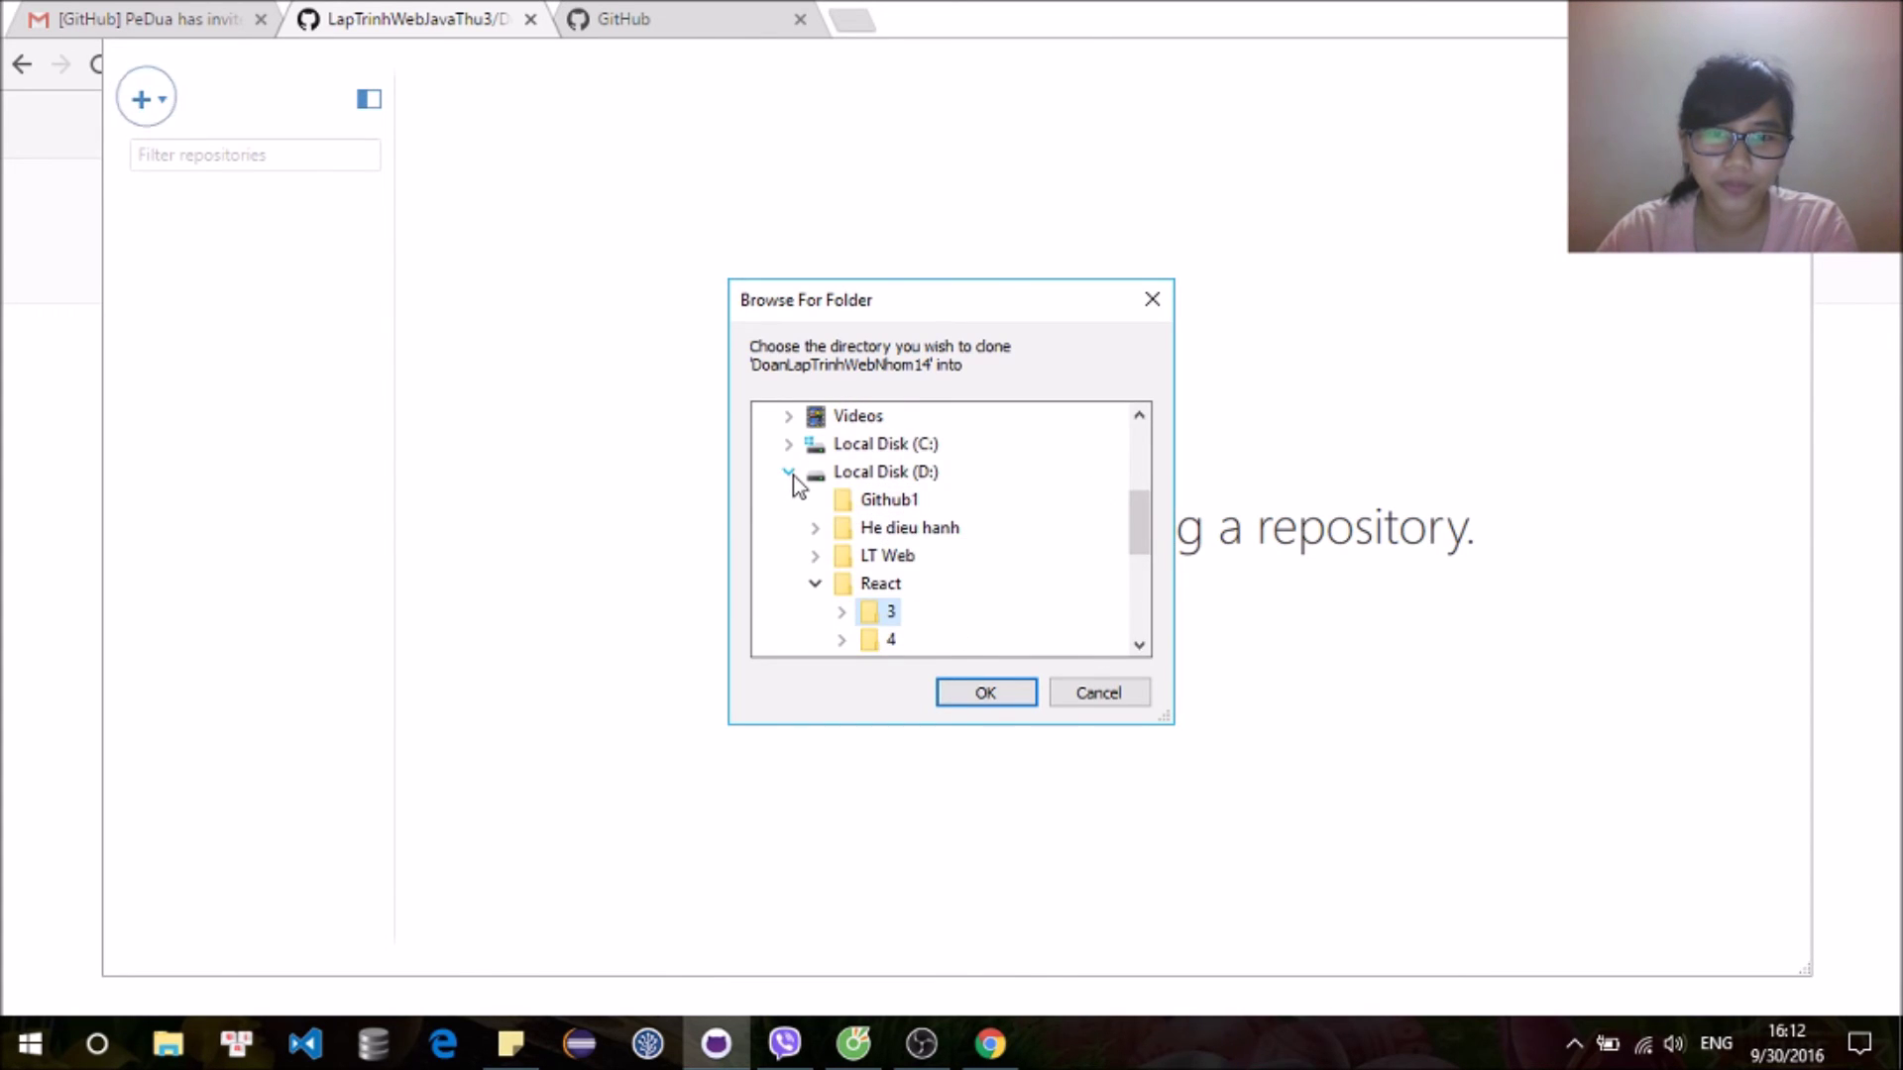
left_click(883, 500)
left_click(1005, 691)
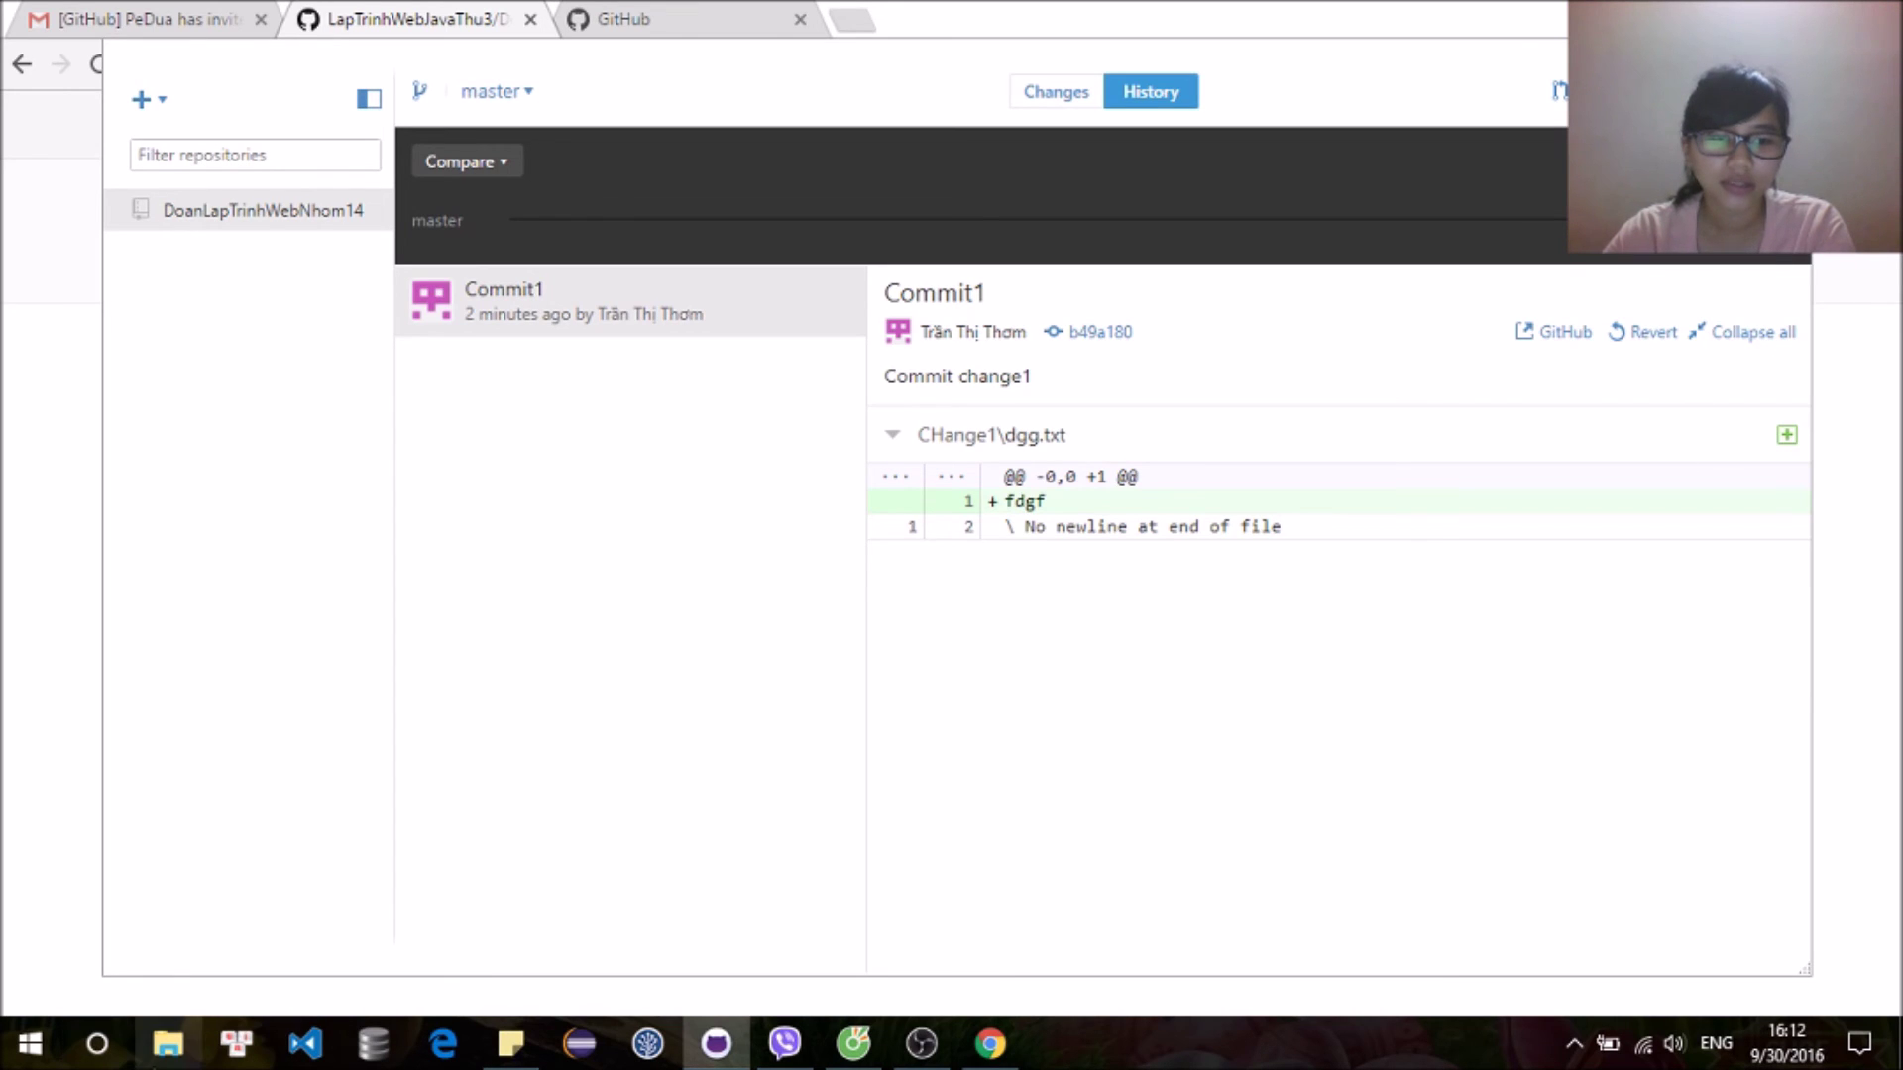
left_click(168, 1044)
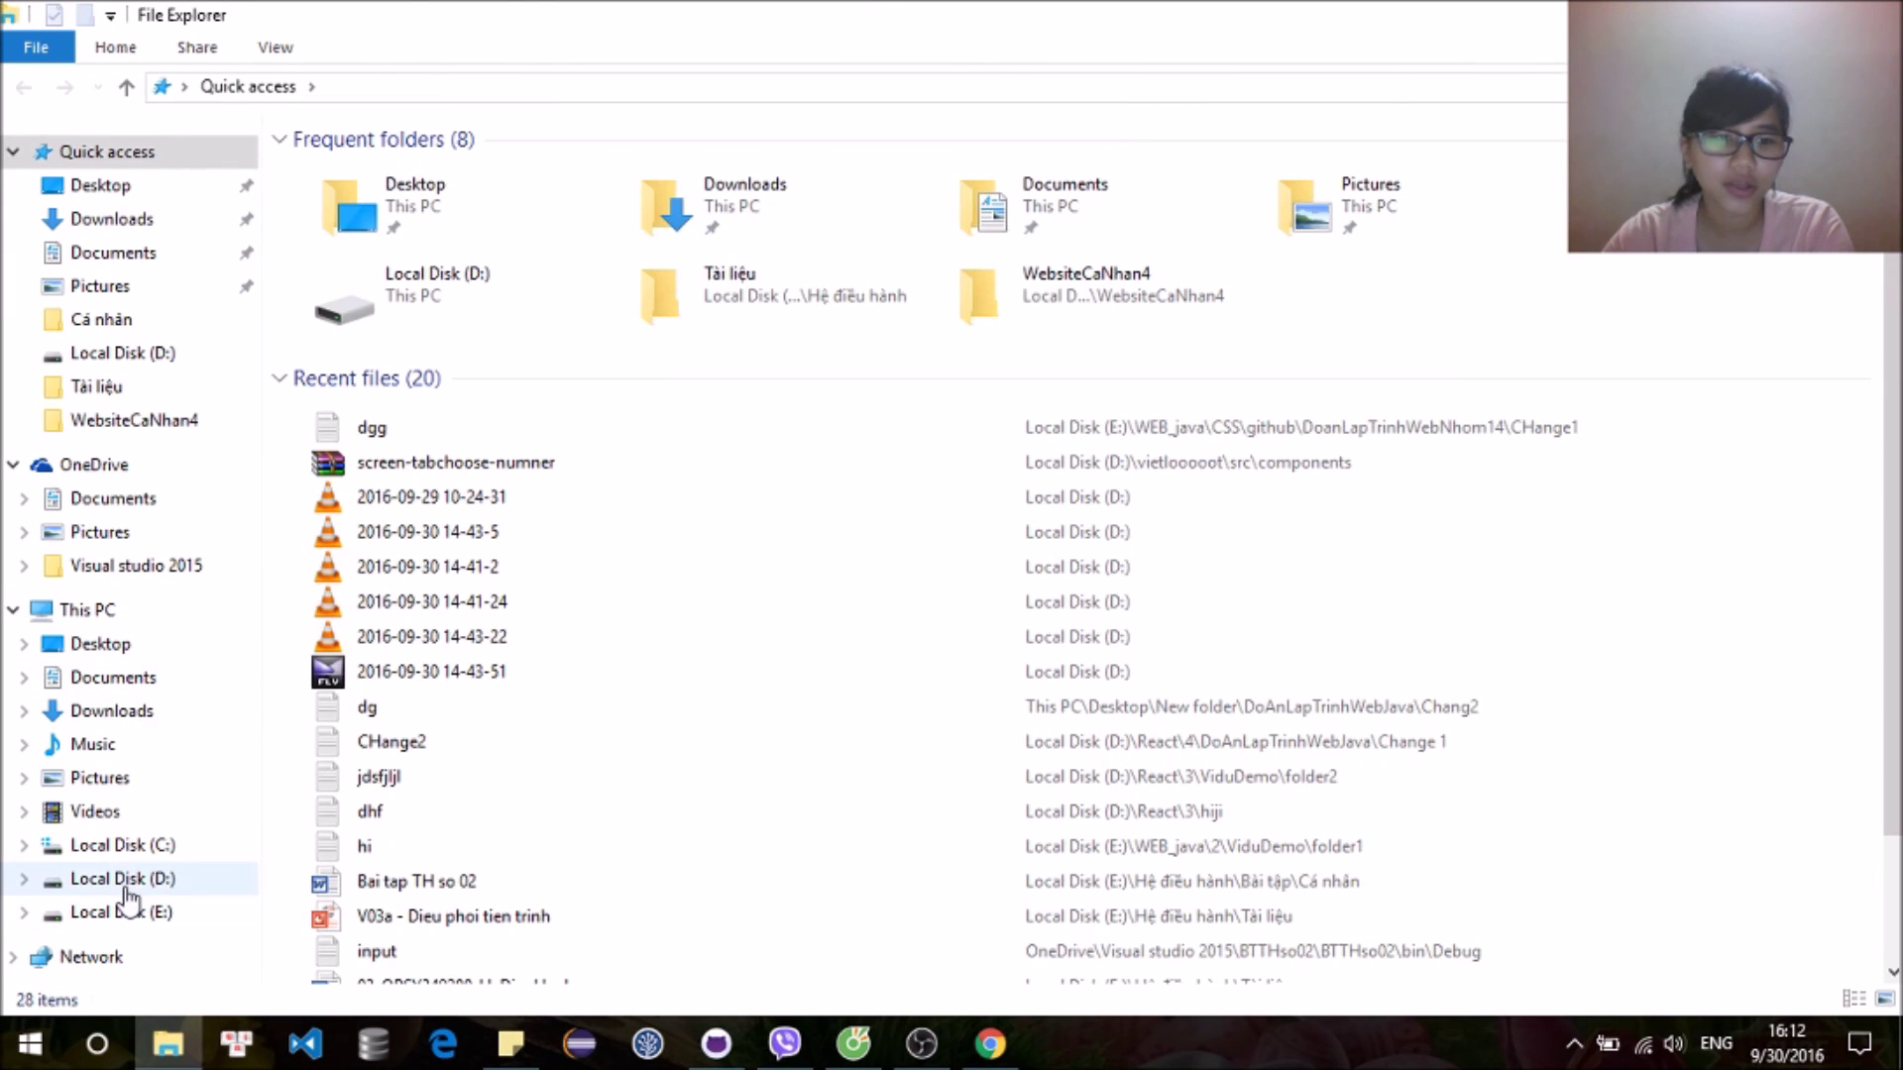
Step: Open the cloned DoanLapTrinhWebNhom14 repository folder under D:\Github1
left_click(124, 880)
double_click(319, 226)
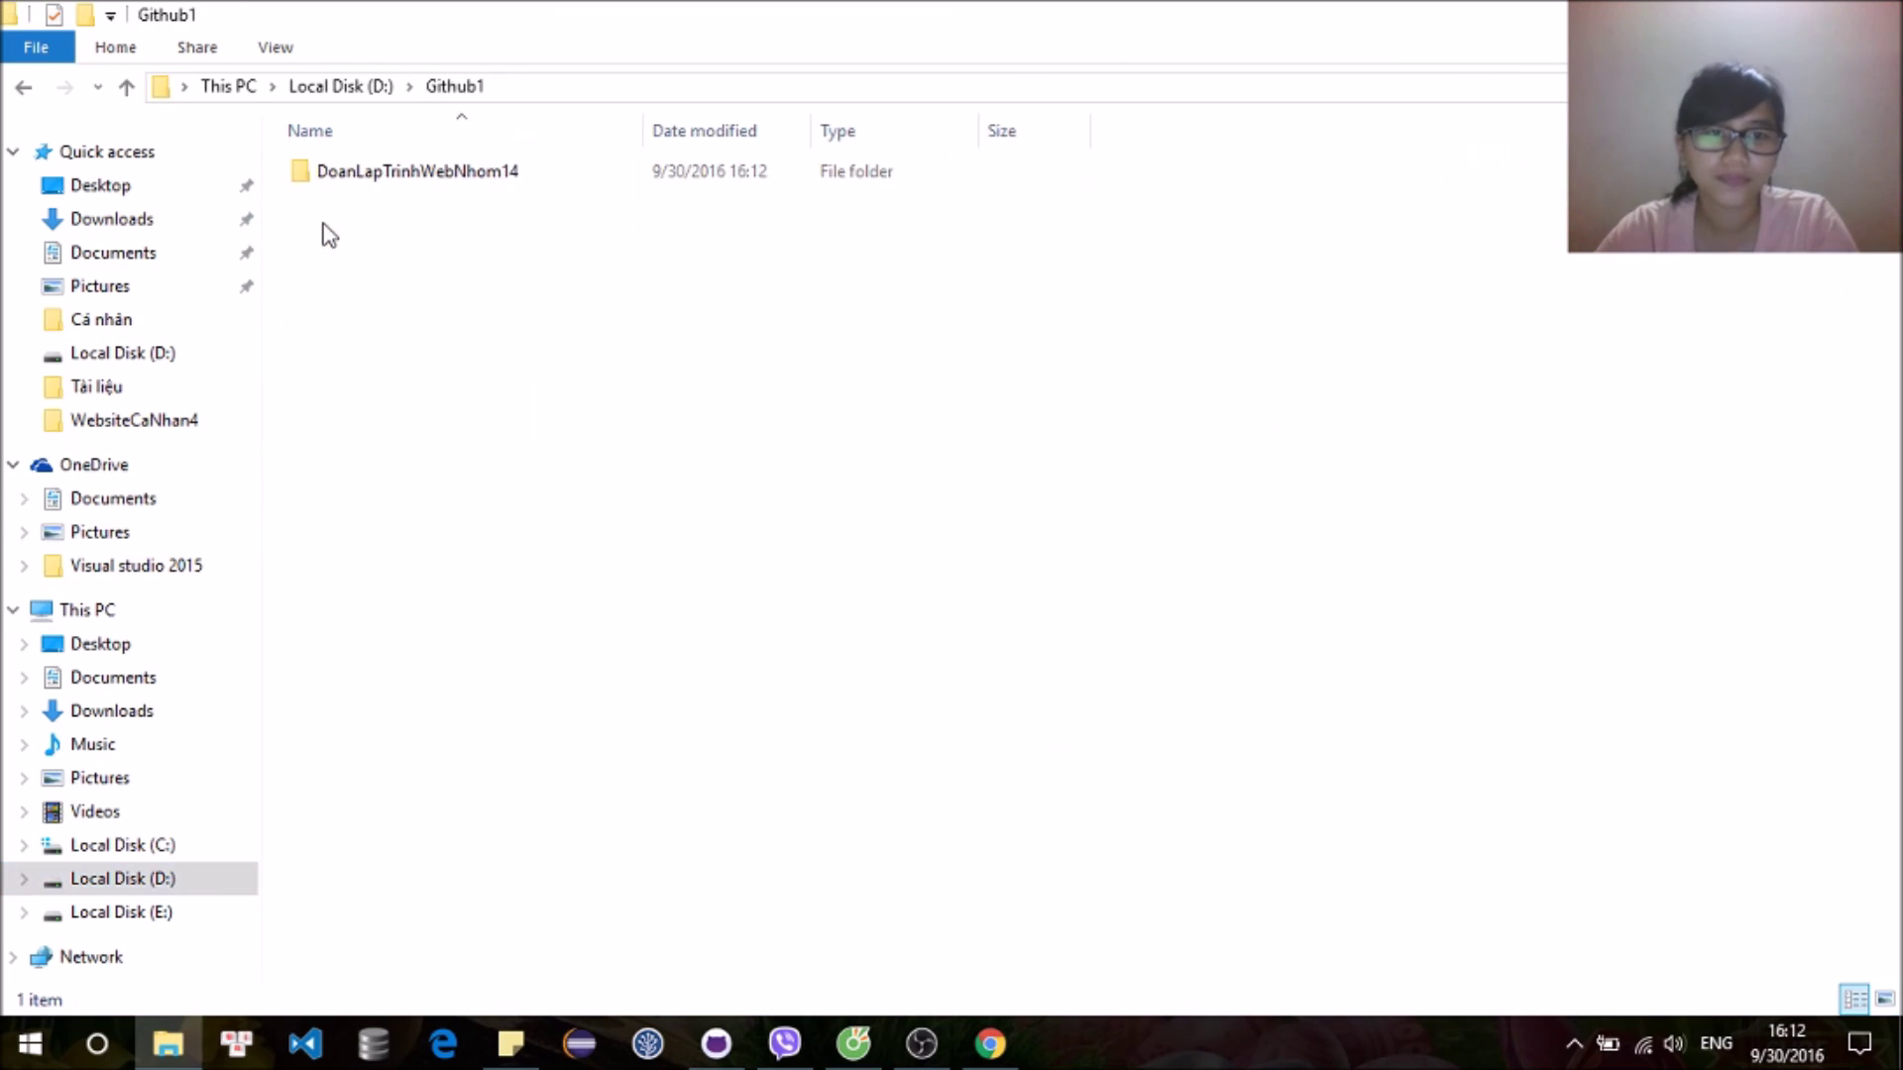
double_click(621, 183)
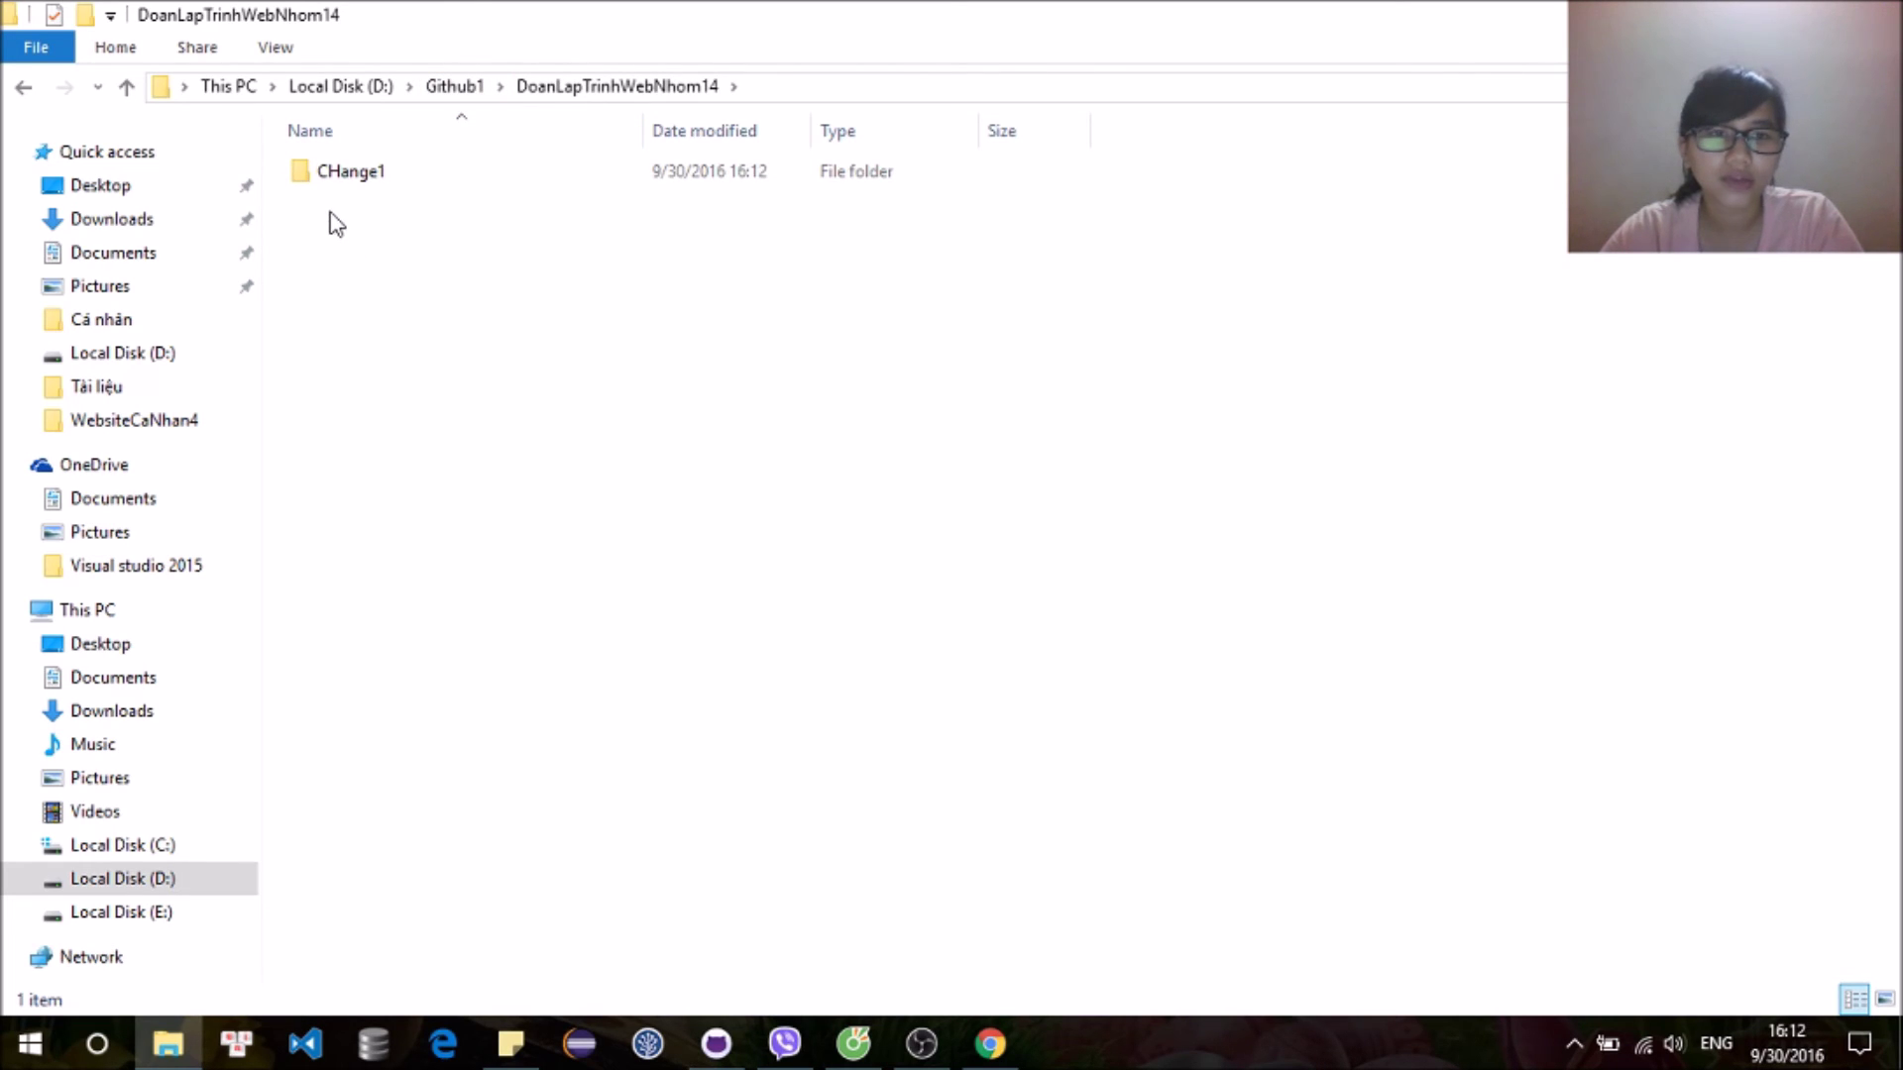
left_click(342, 184)
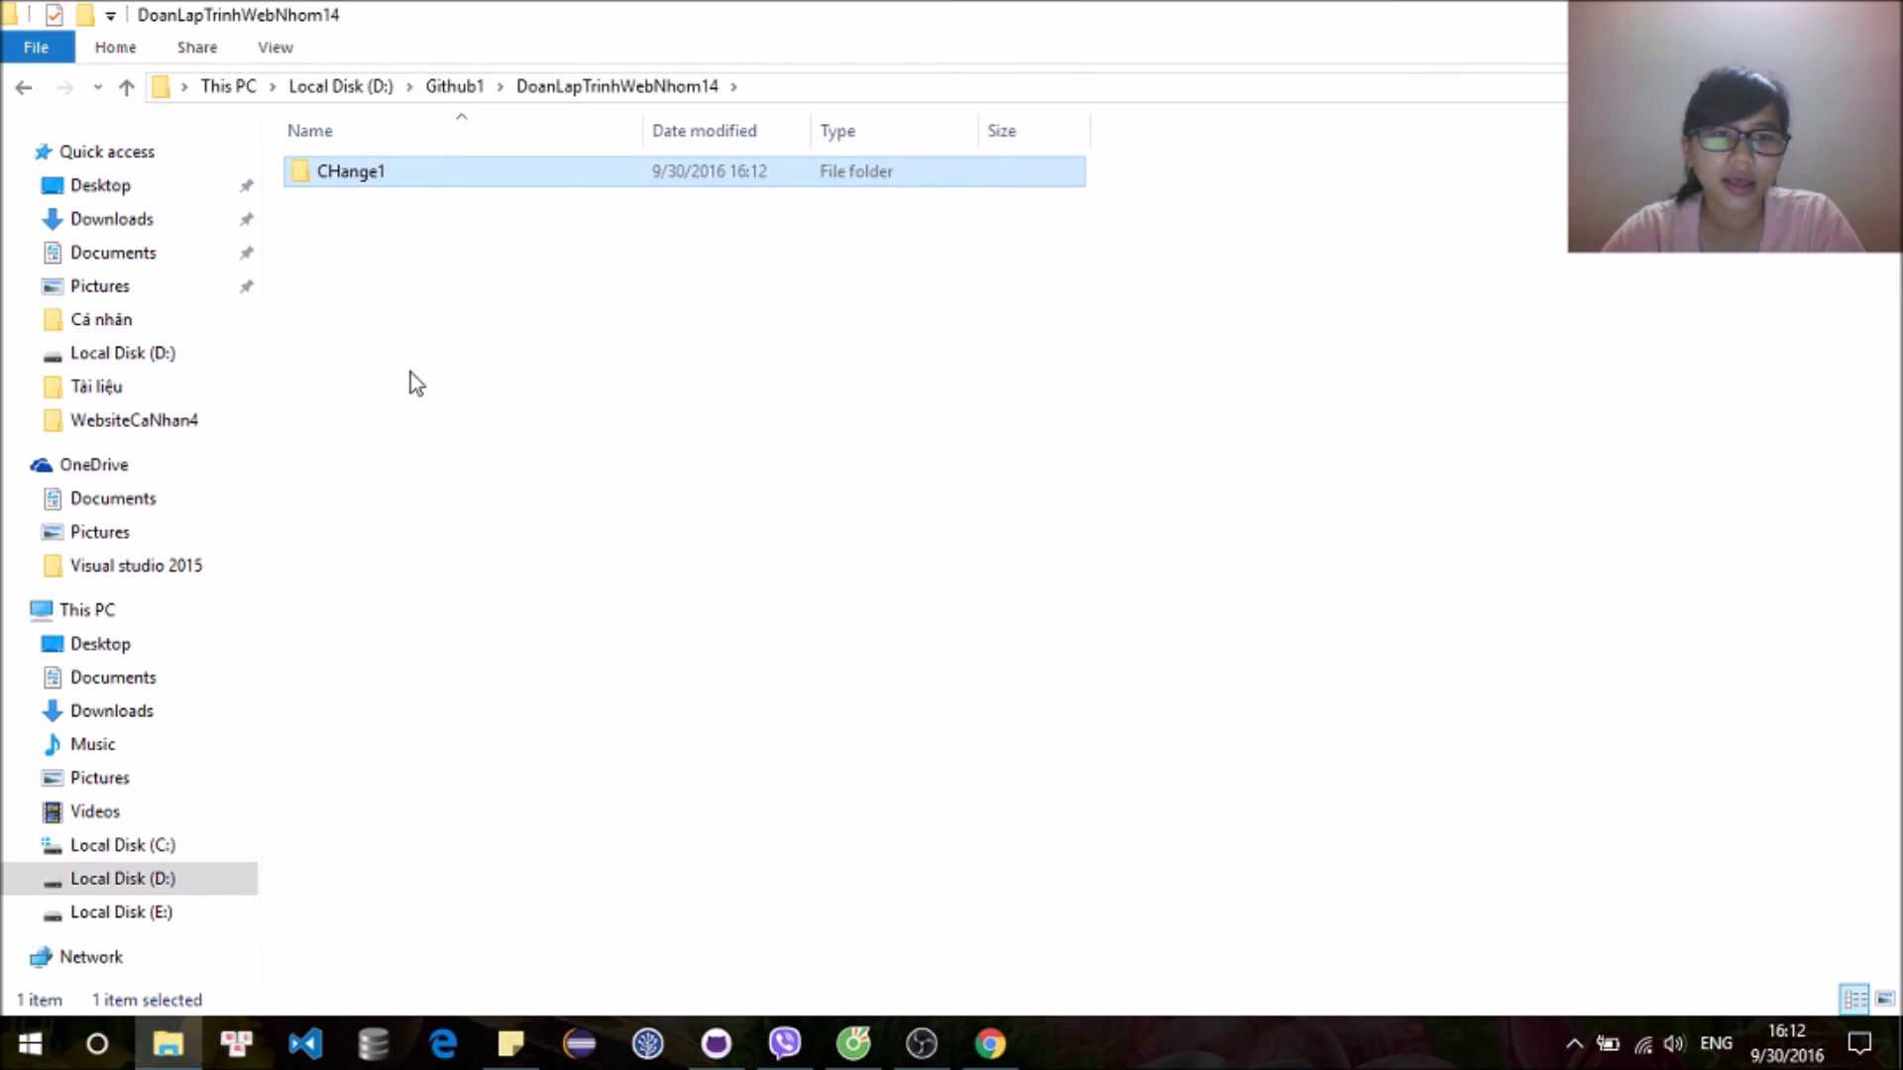
Step: Create a new folder named Change2 in the repository
right_click(467, 301)
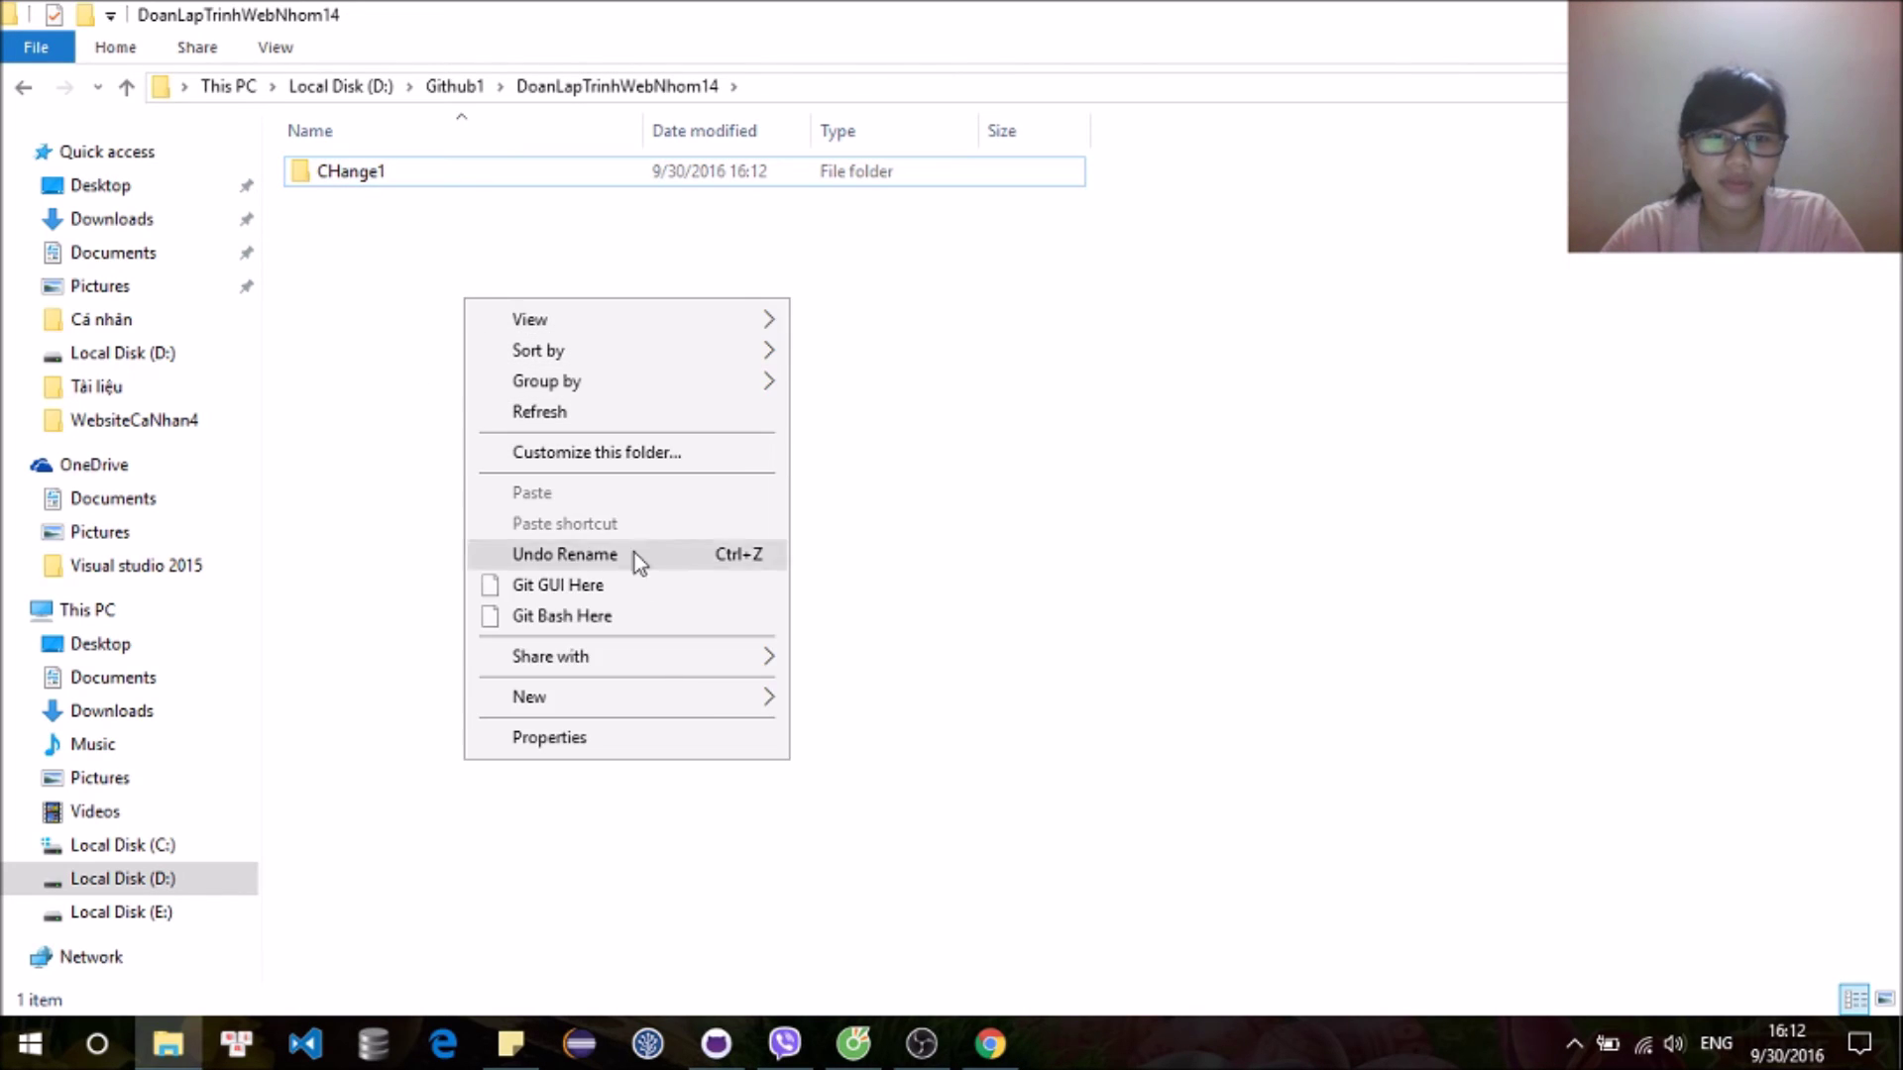
mouse_move(680, 706)
left_click(994, 288)
type("Ch")
type("en")
key("BackSpace")
key("BackSpace")
type("ange2")
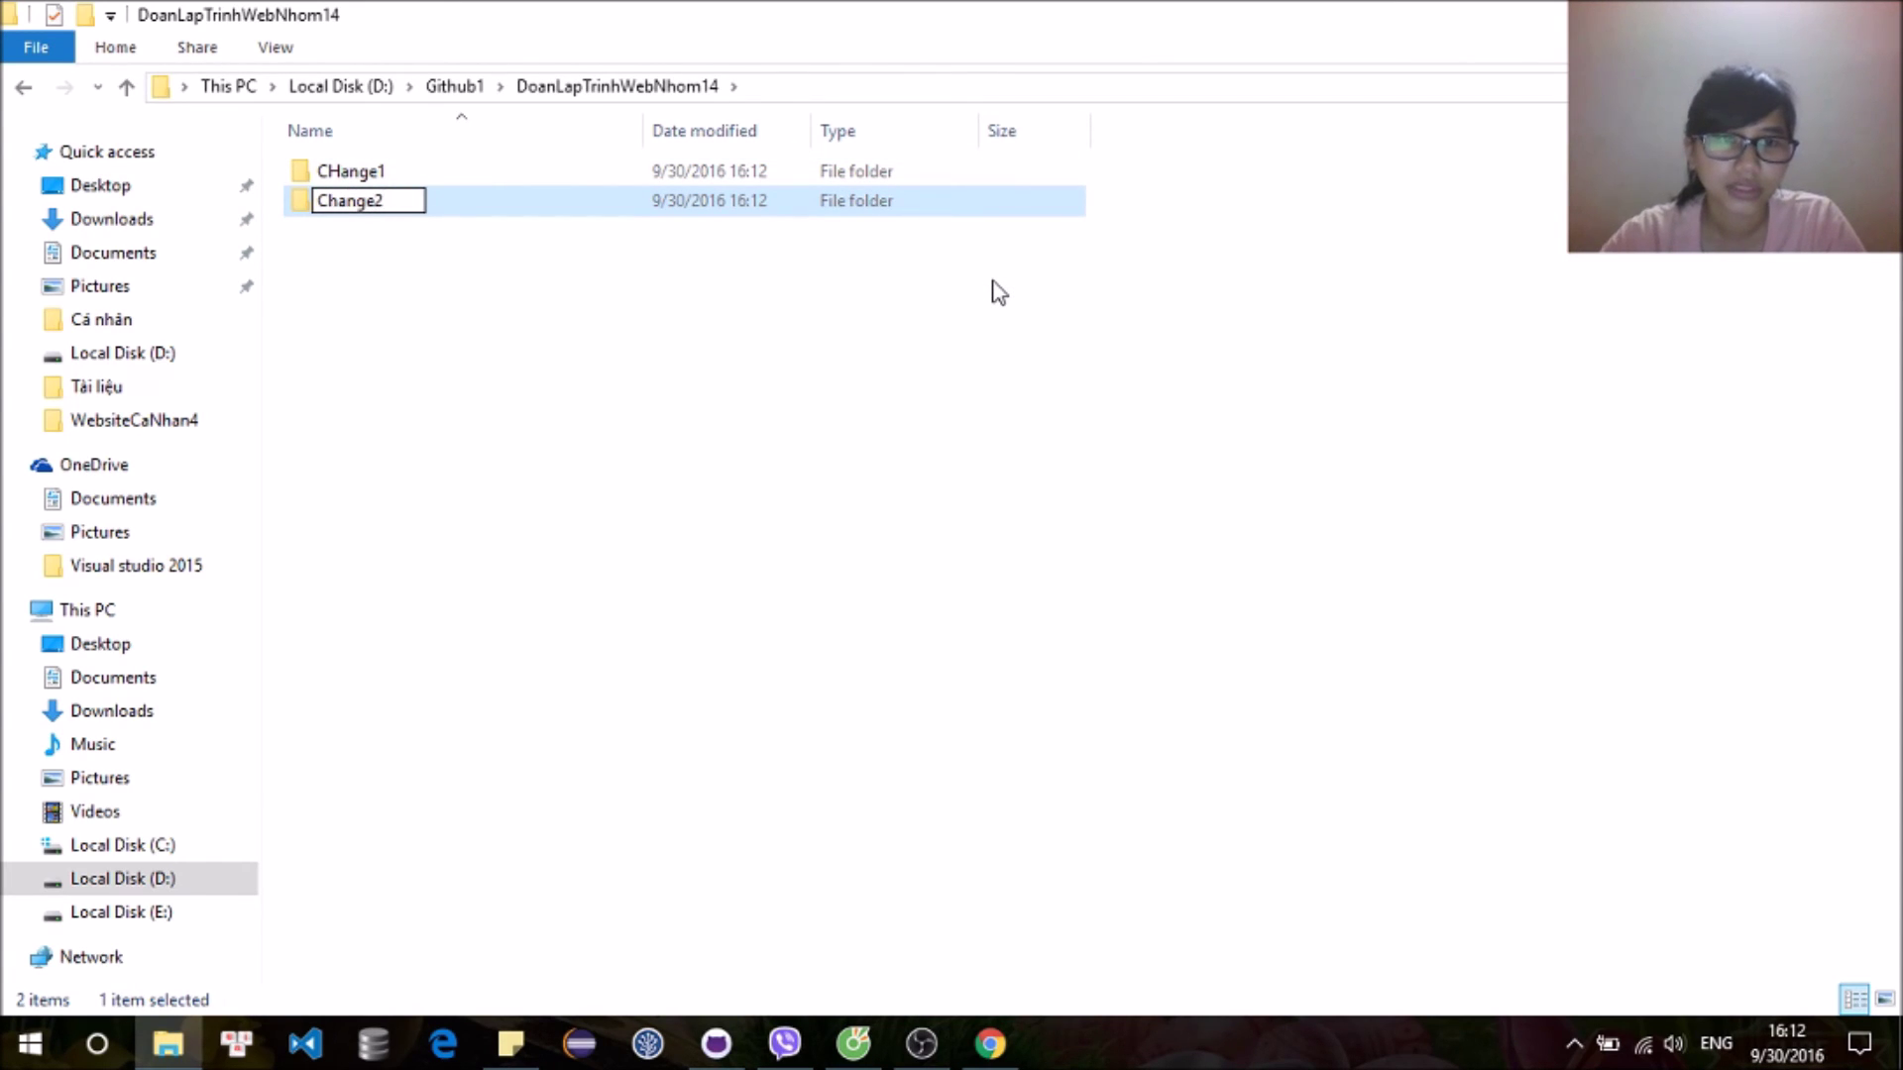
key("Return")
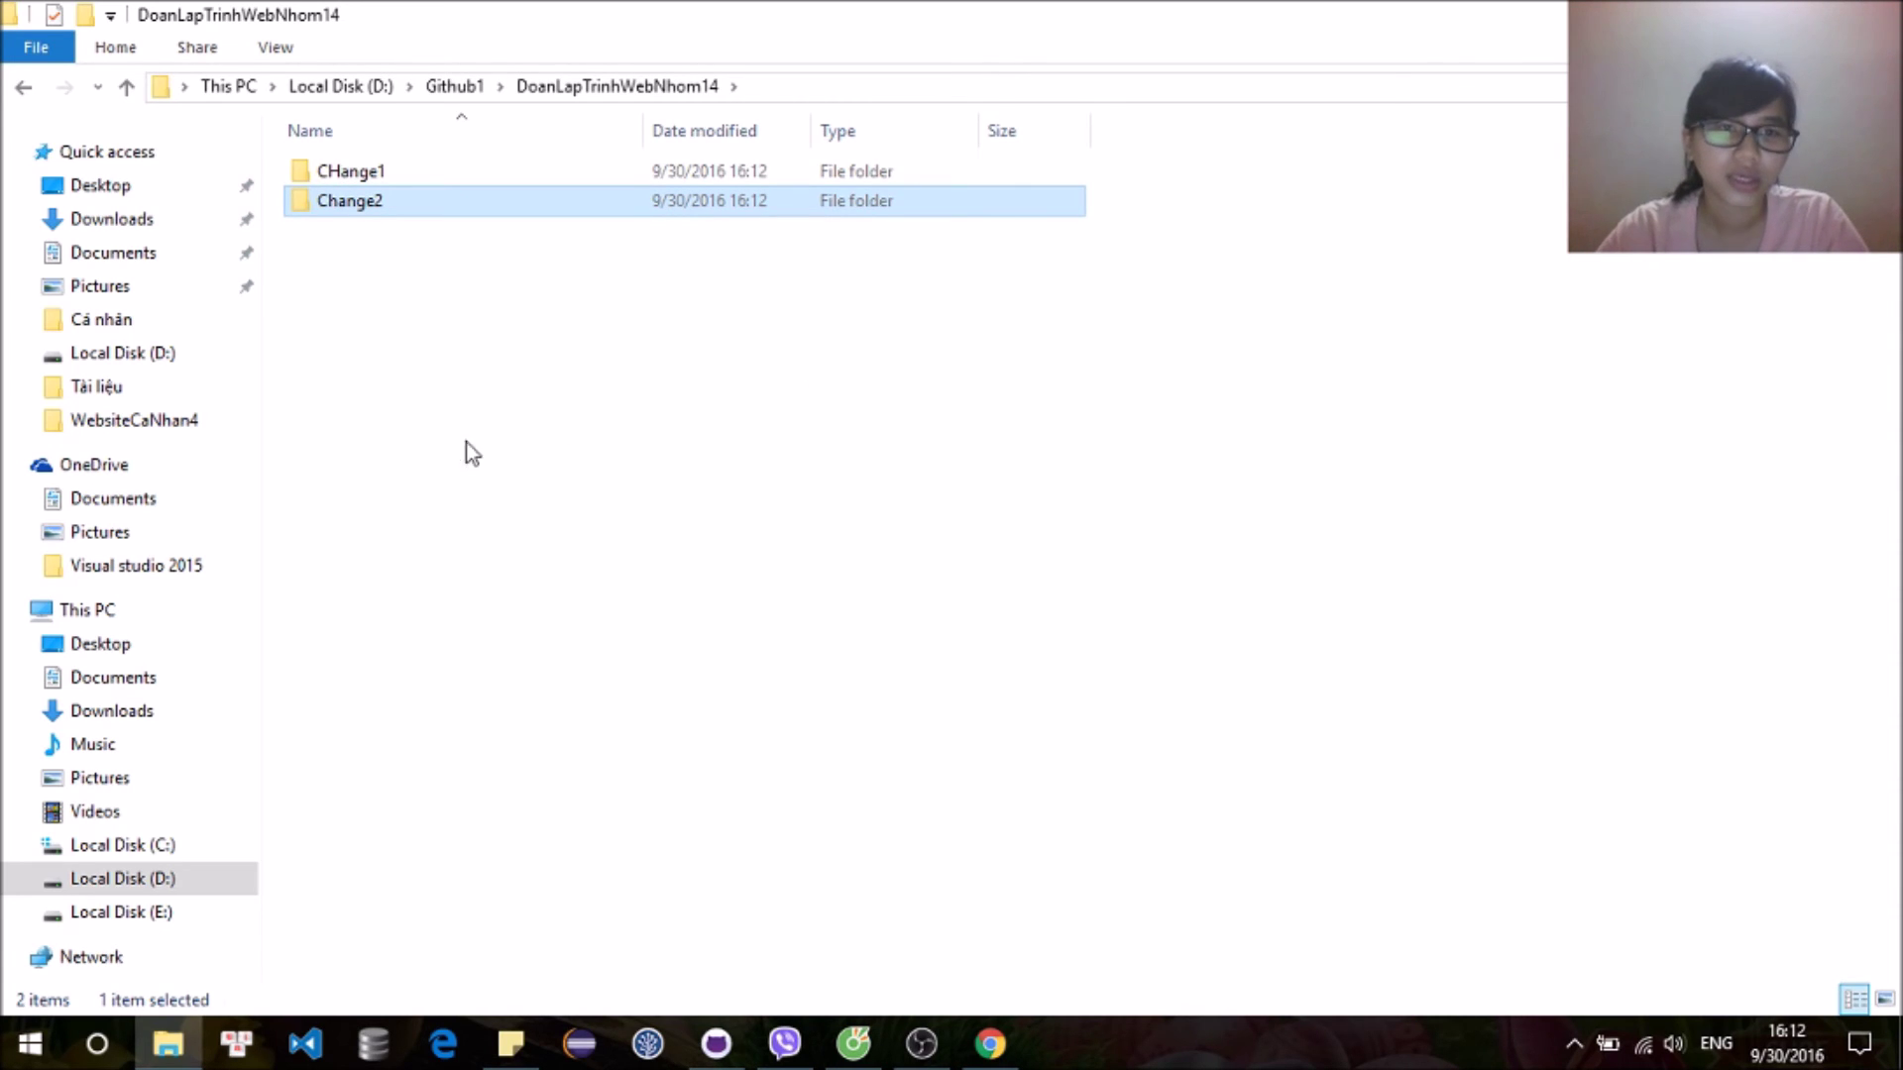
Step: Inside Change2, create an empty text document named gdfg, then return to GitHub Desktop
key("Return")
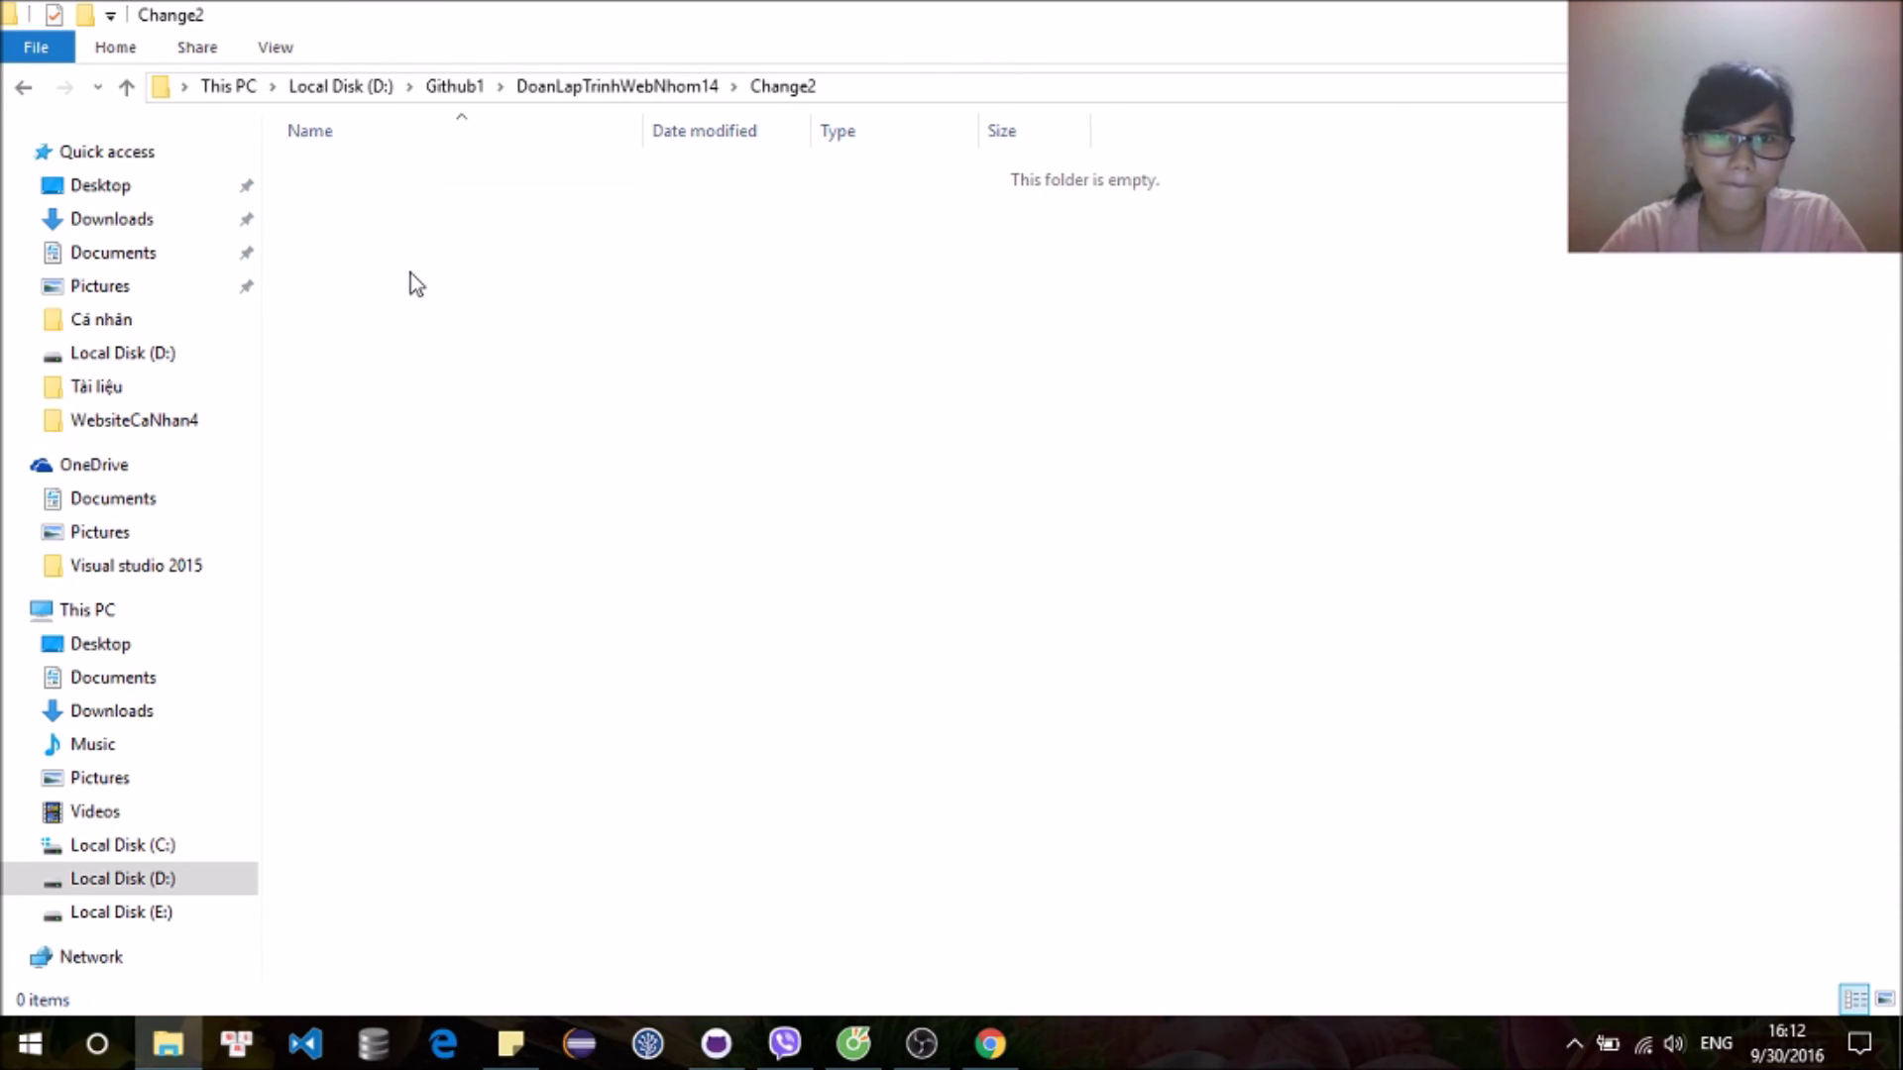
right_click(410, 273)
mouse_move(694, 670)
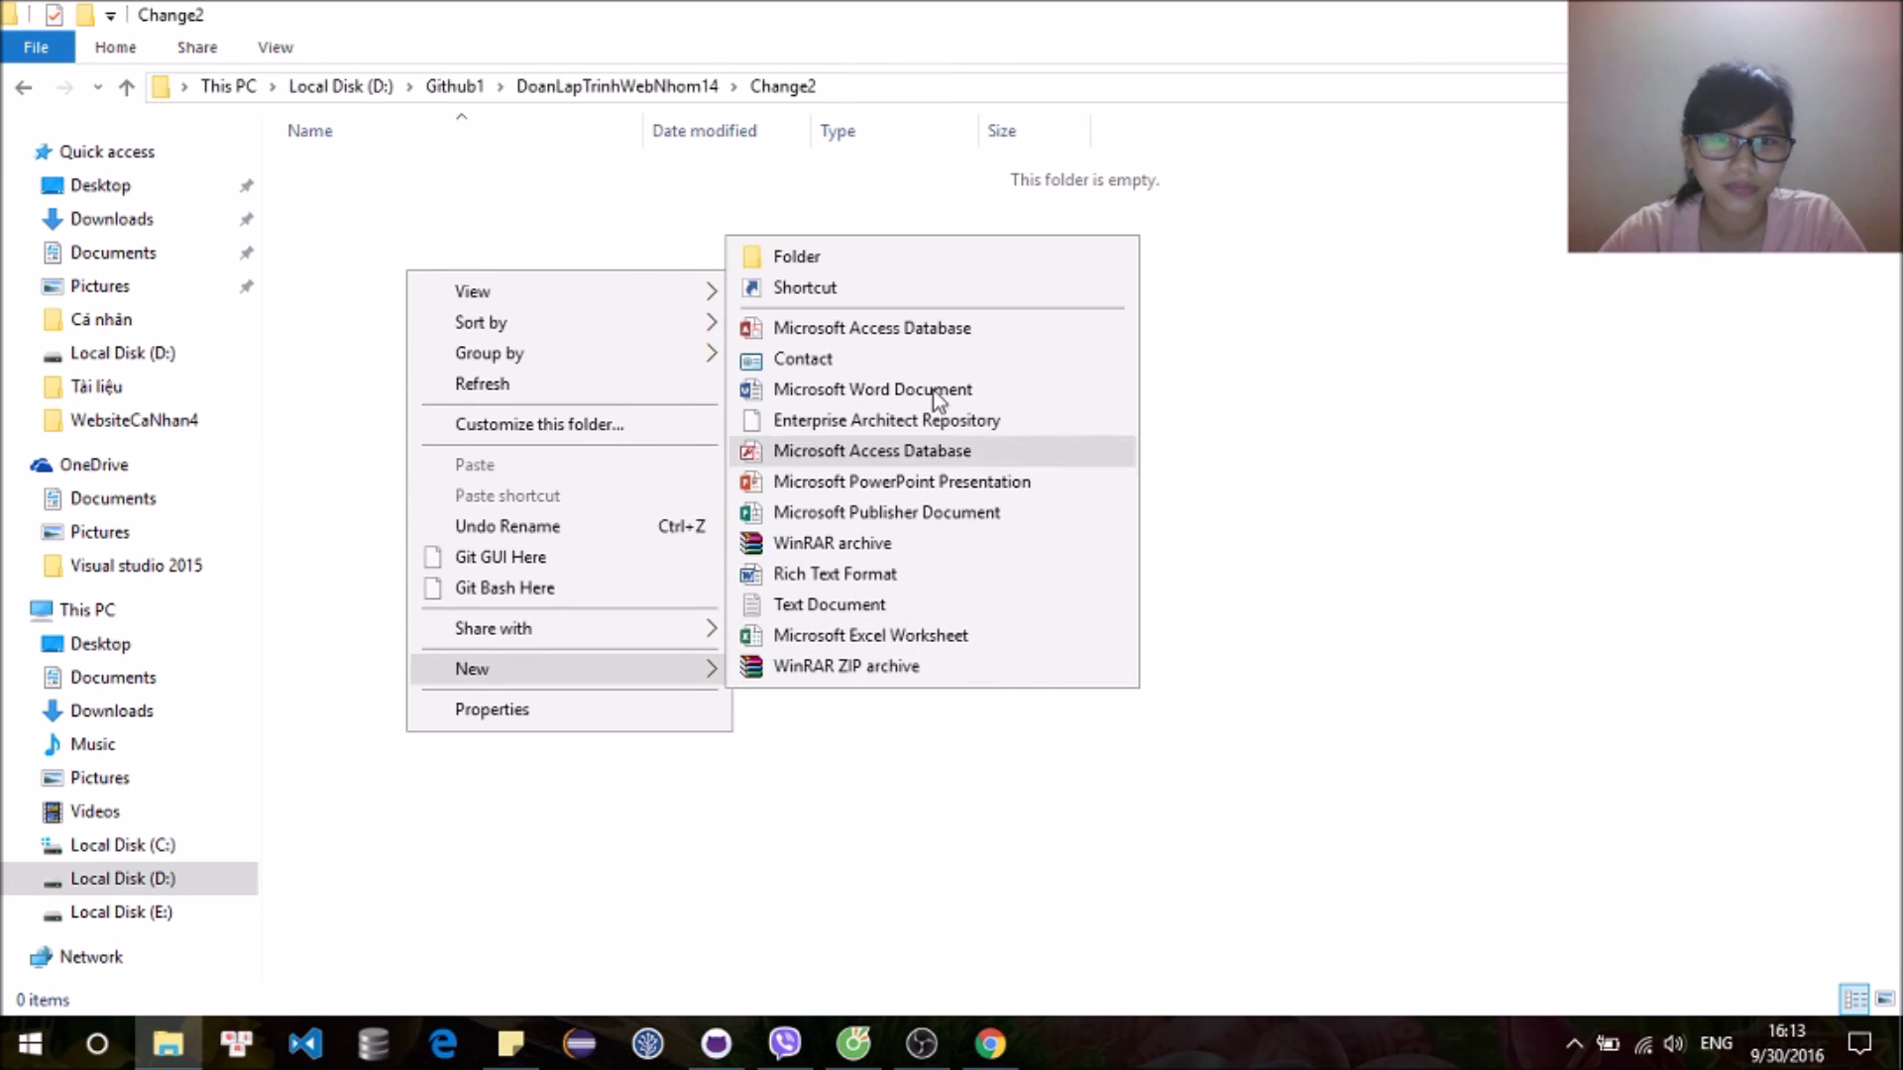
left_click(972, 612)
type("gdfg")
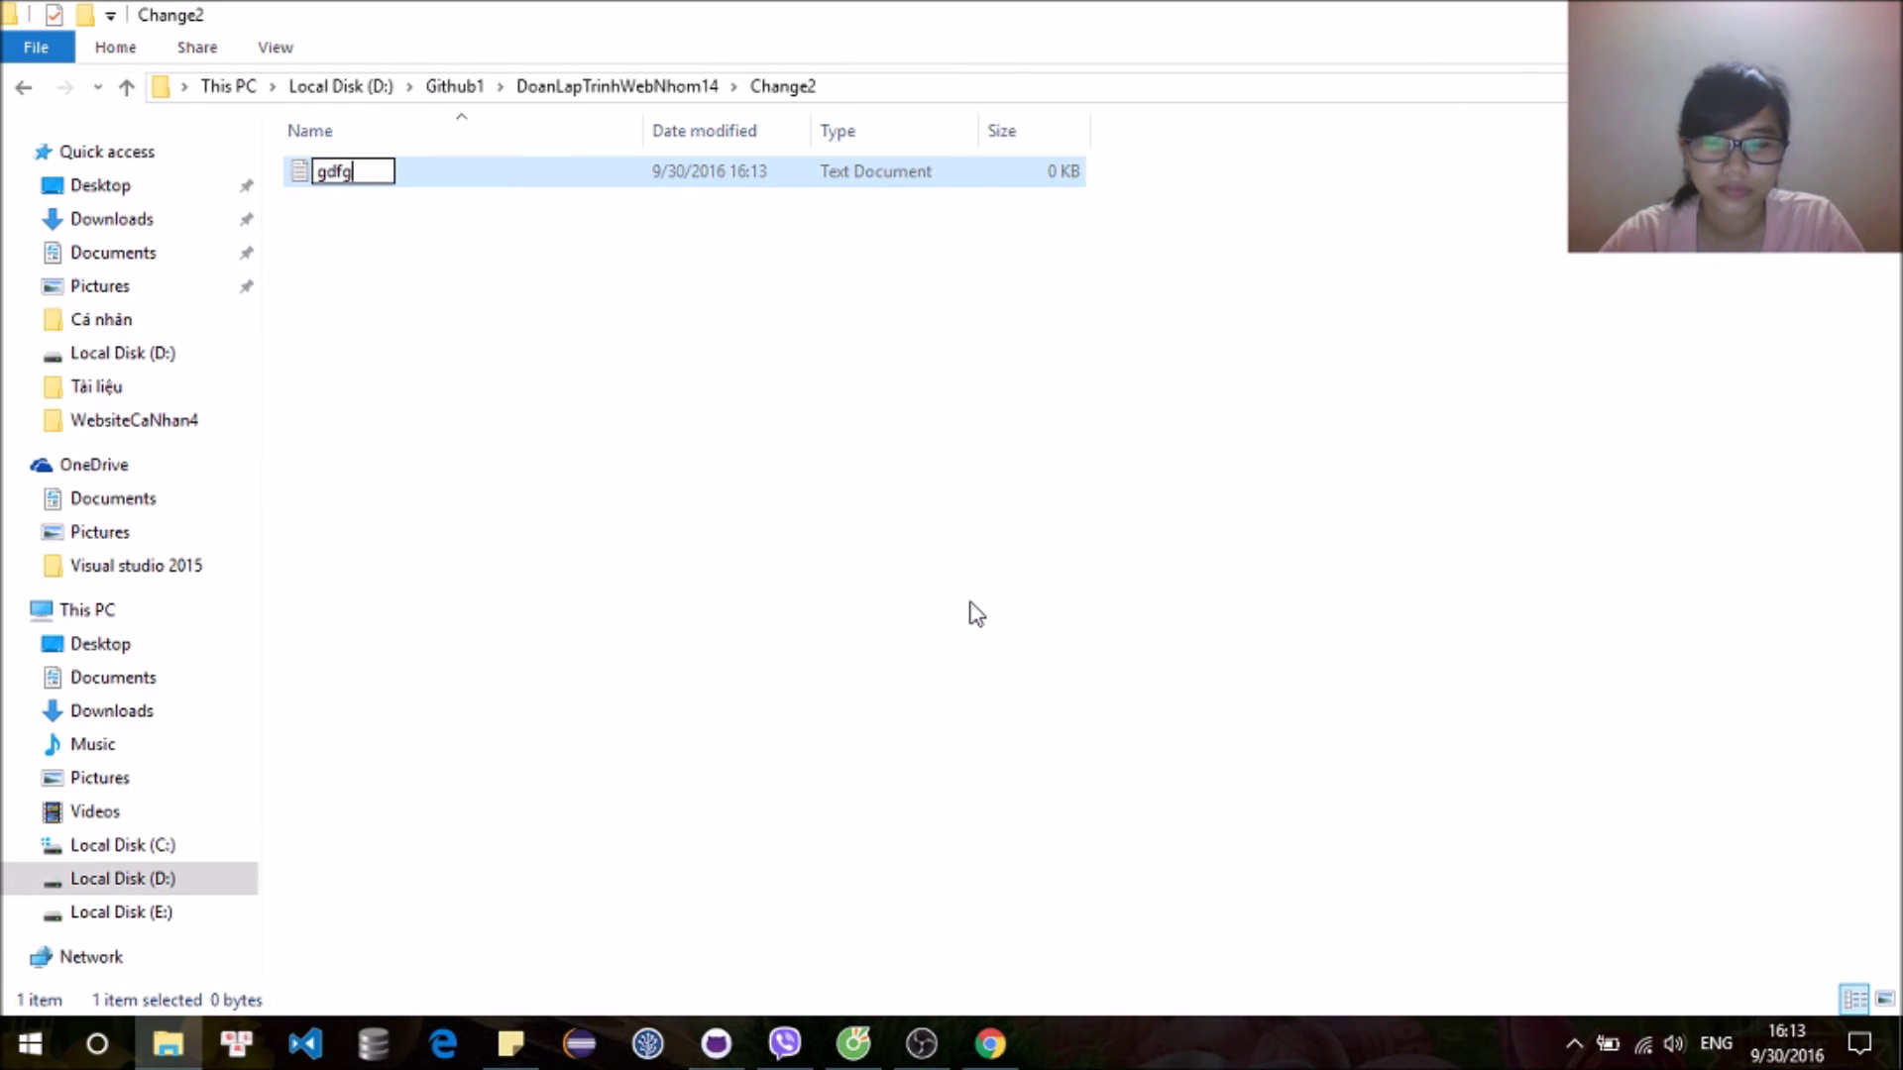
key("Return")
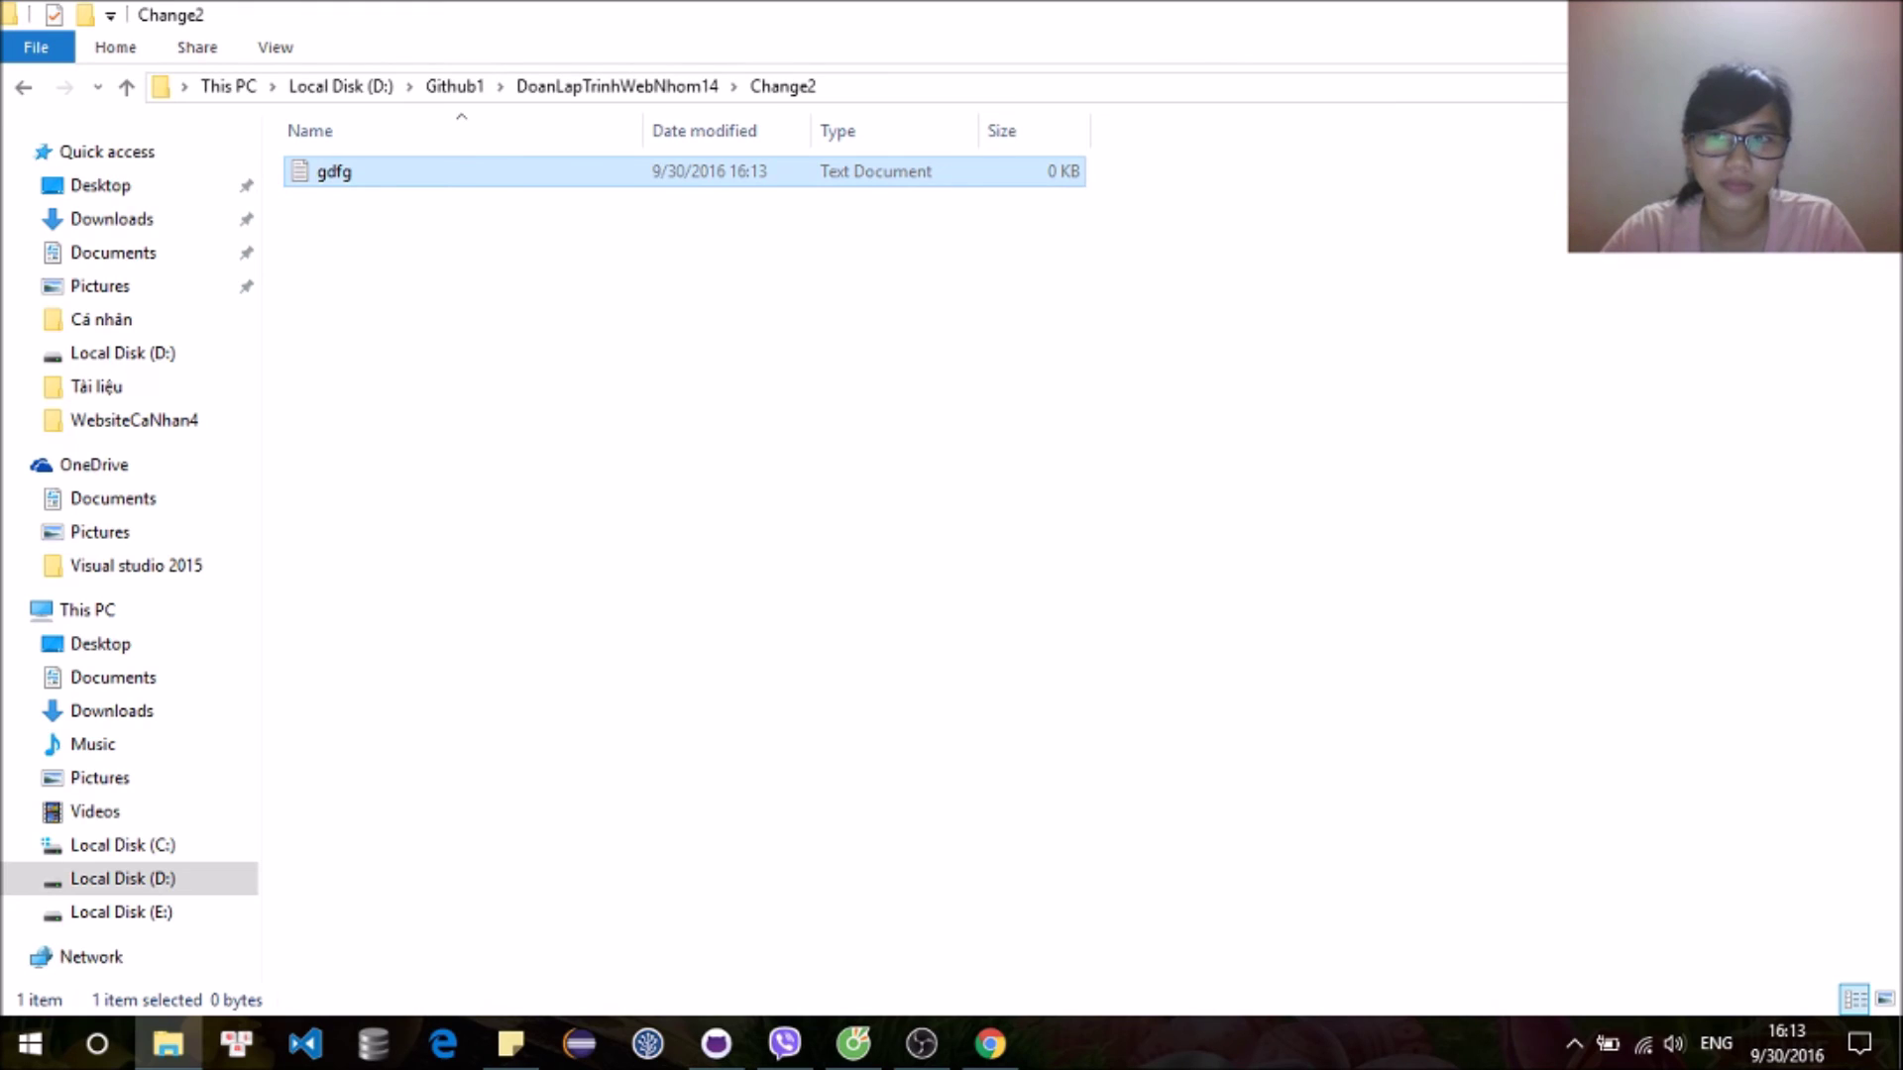
key("alt+Tab")
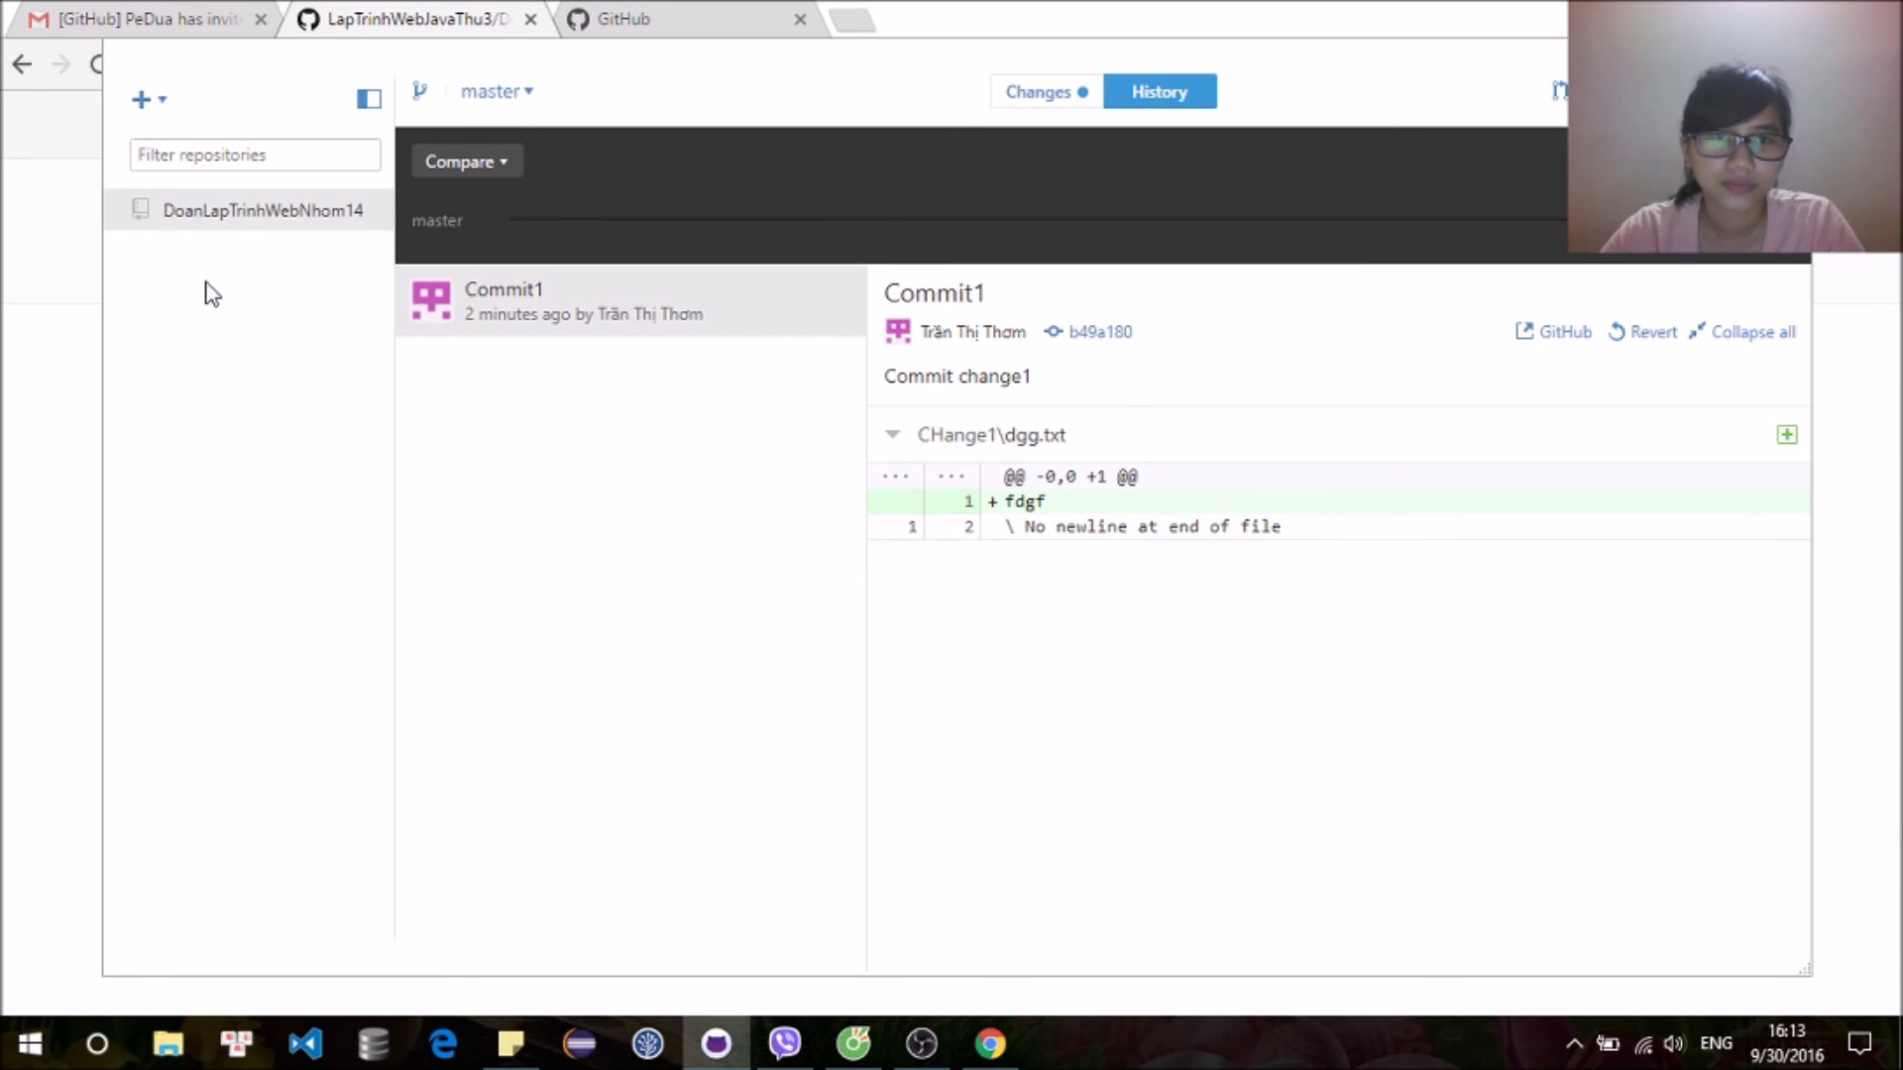
Step: Commit Change2\gdfg.txt to master as 'commit2' with description 'change2', then bring up the browser
left_click(1068, 91)
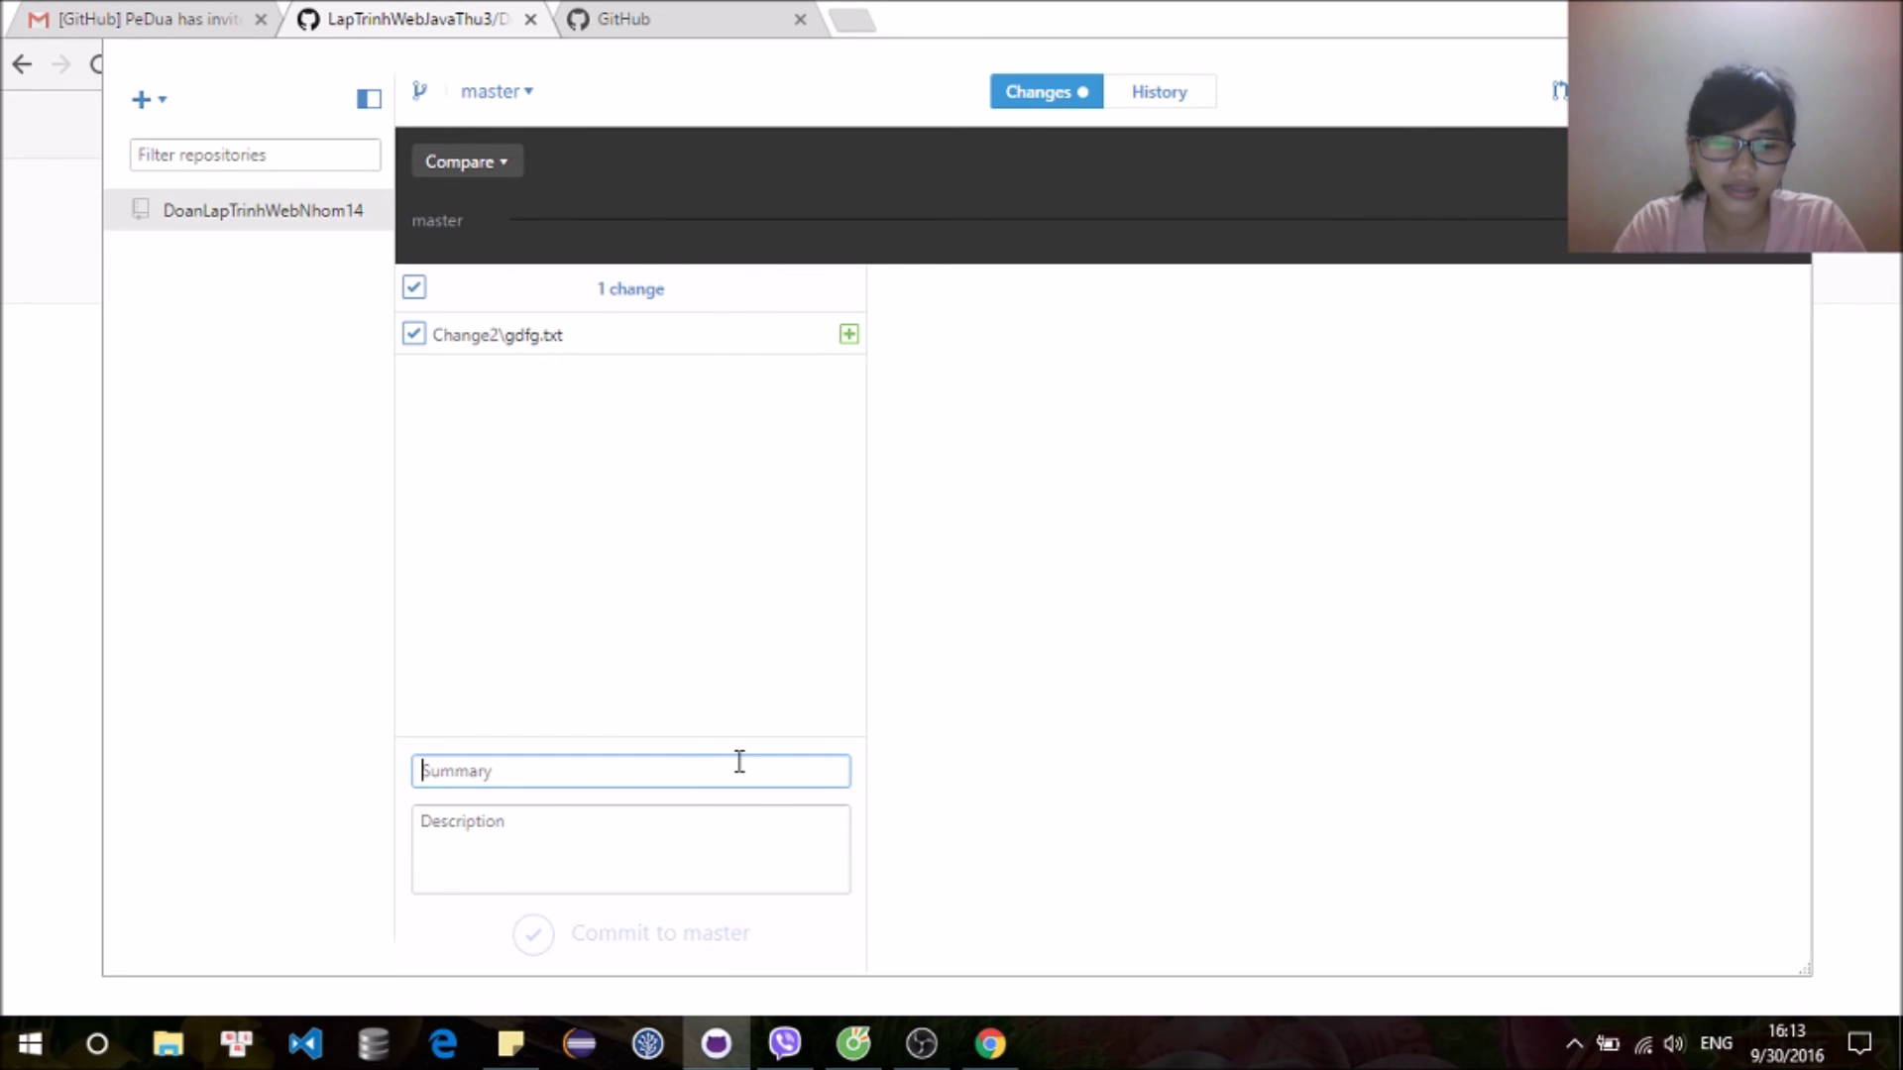
type("m")
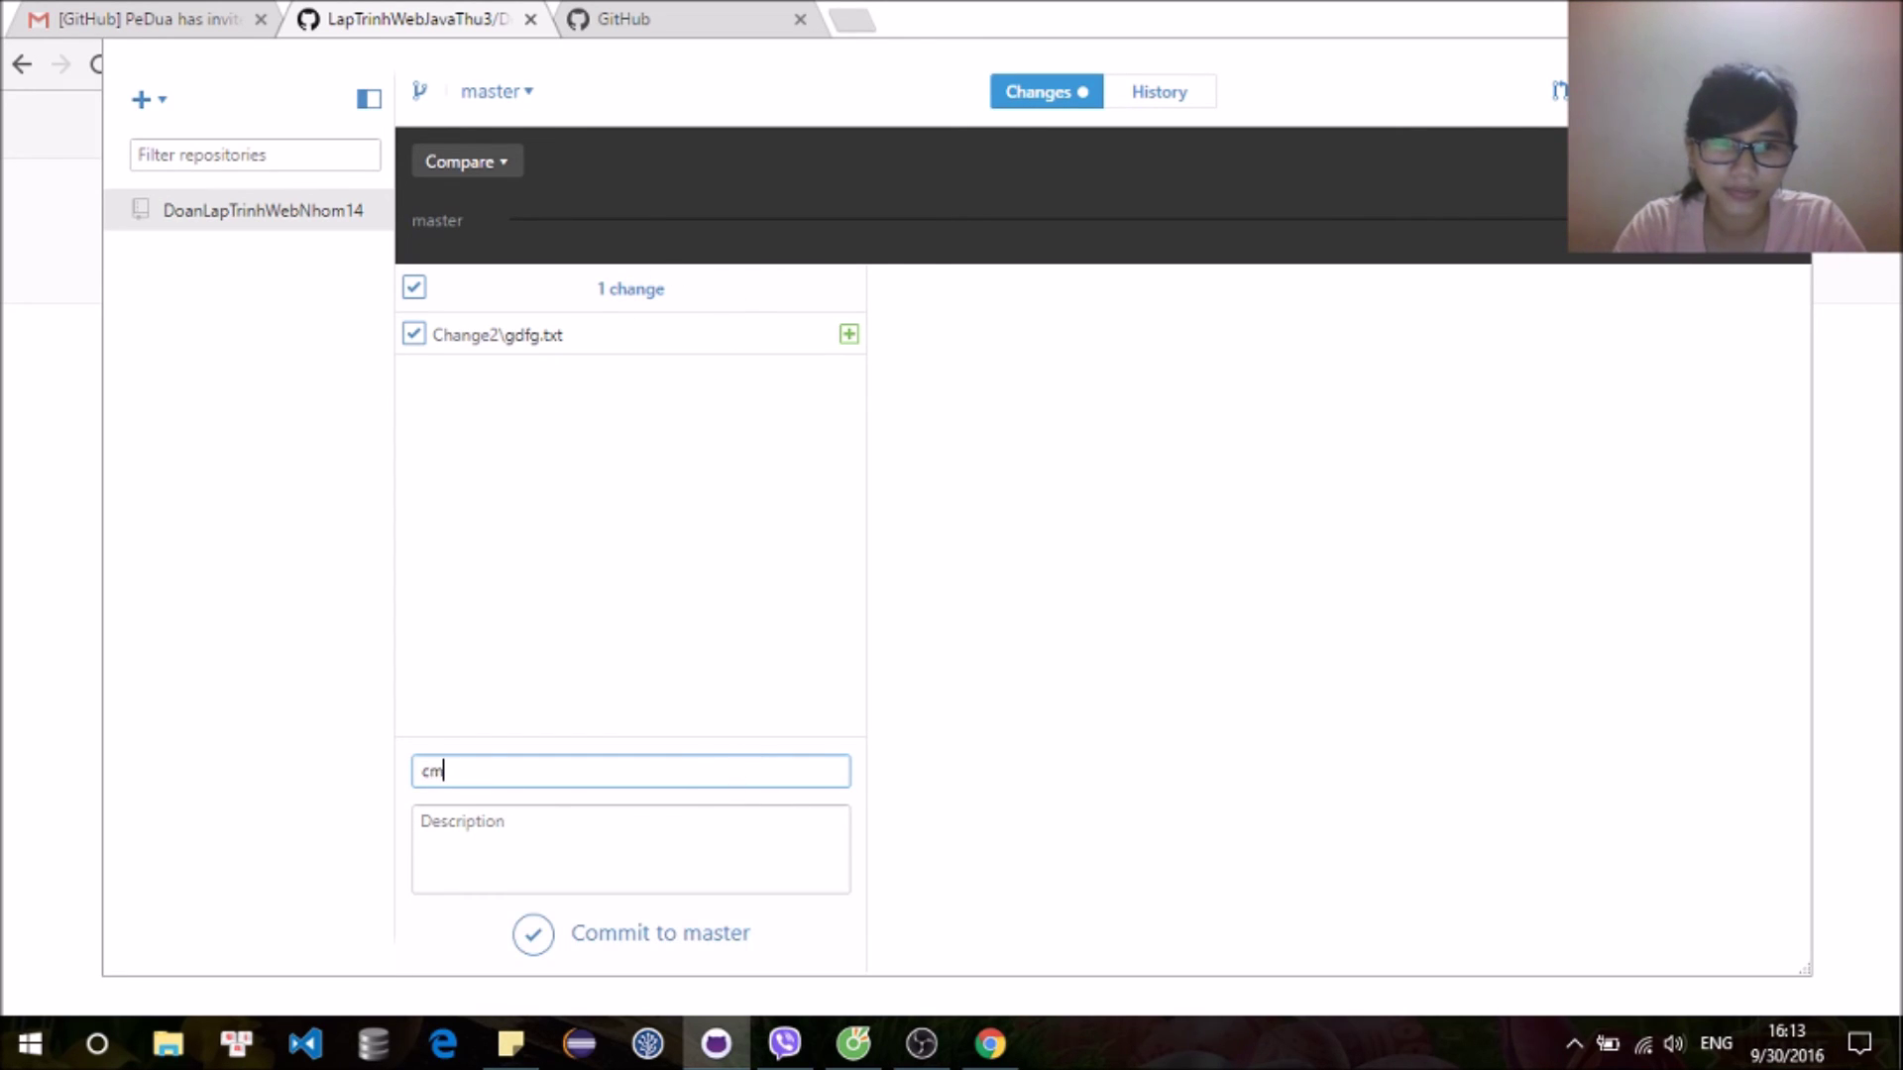
type("ommit2")
left_click(698, 859)
type("change2 com")
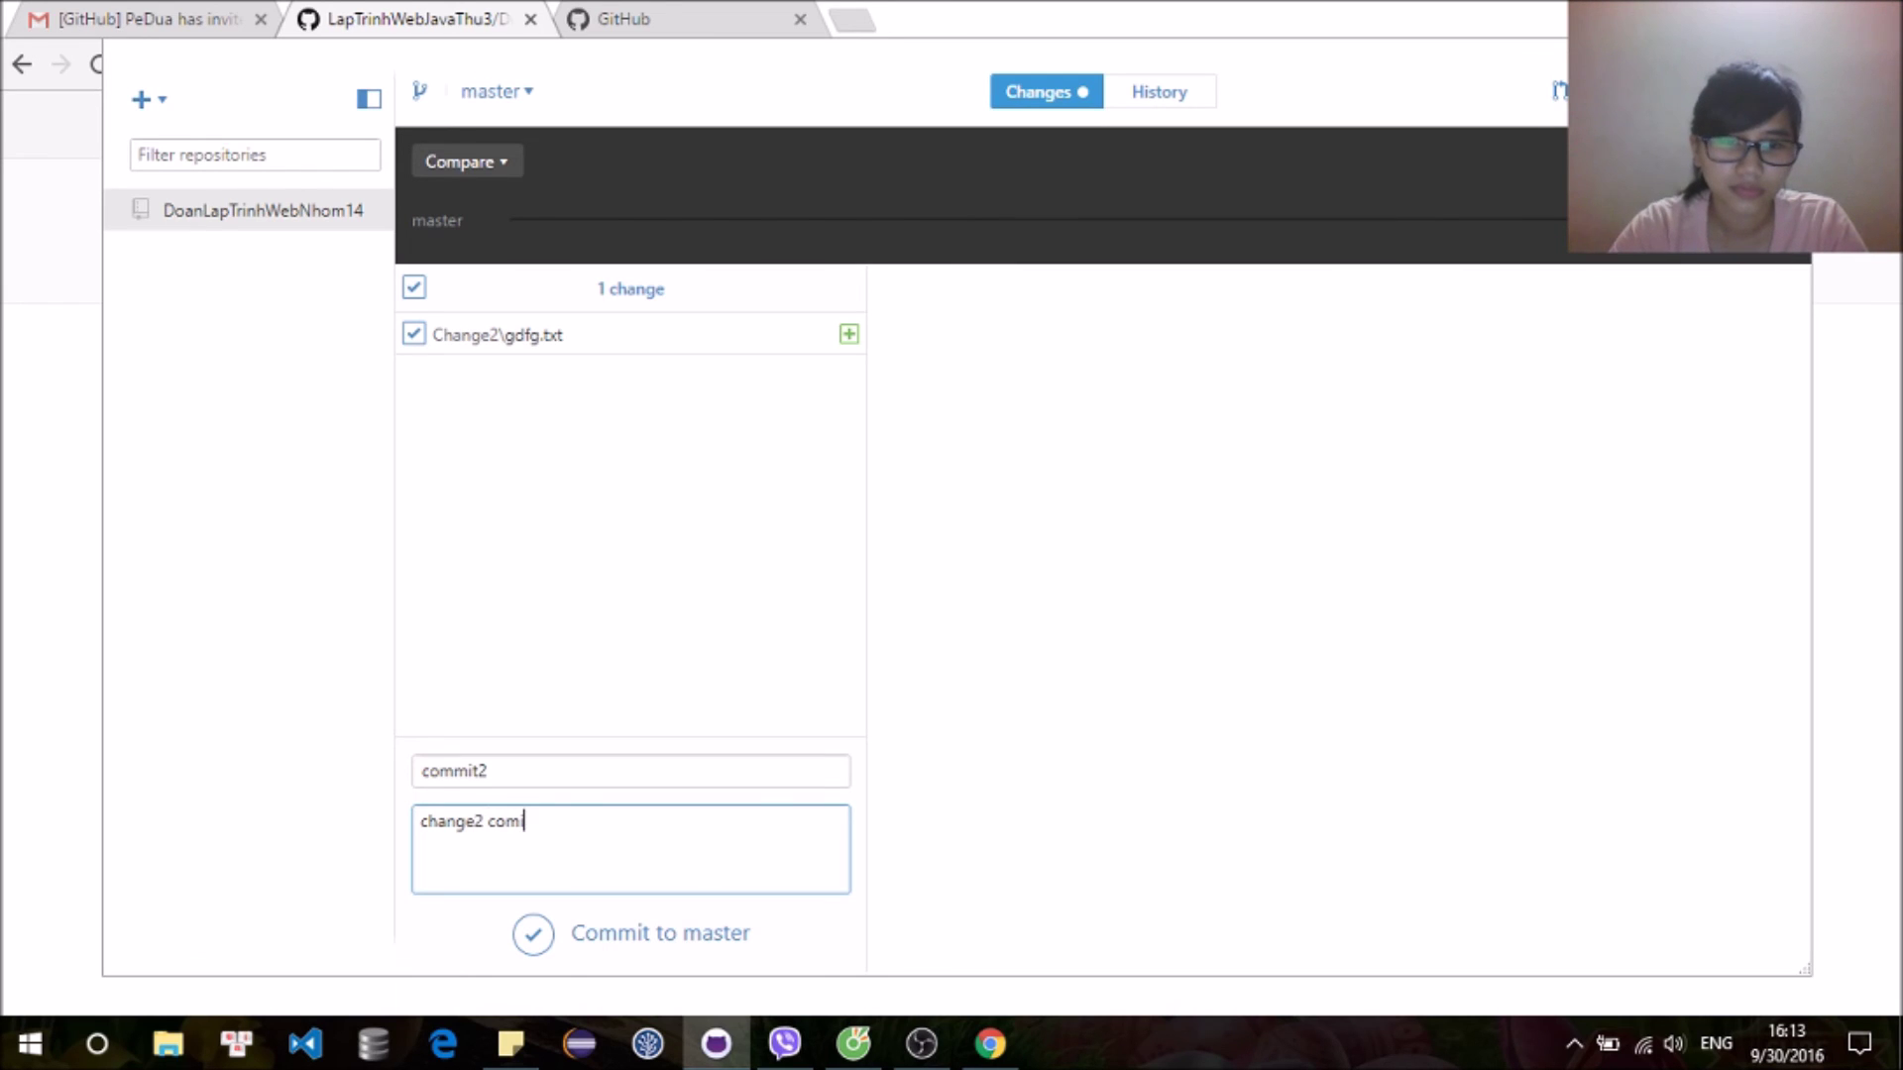
left_click(535, 935)
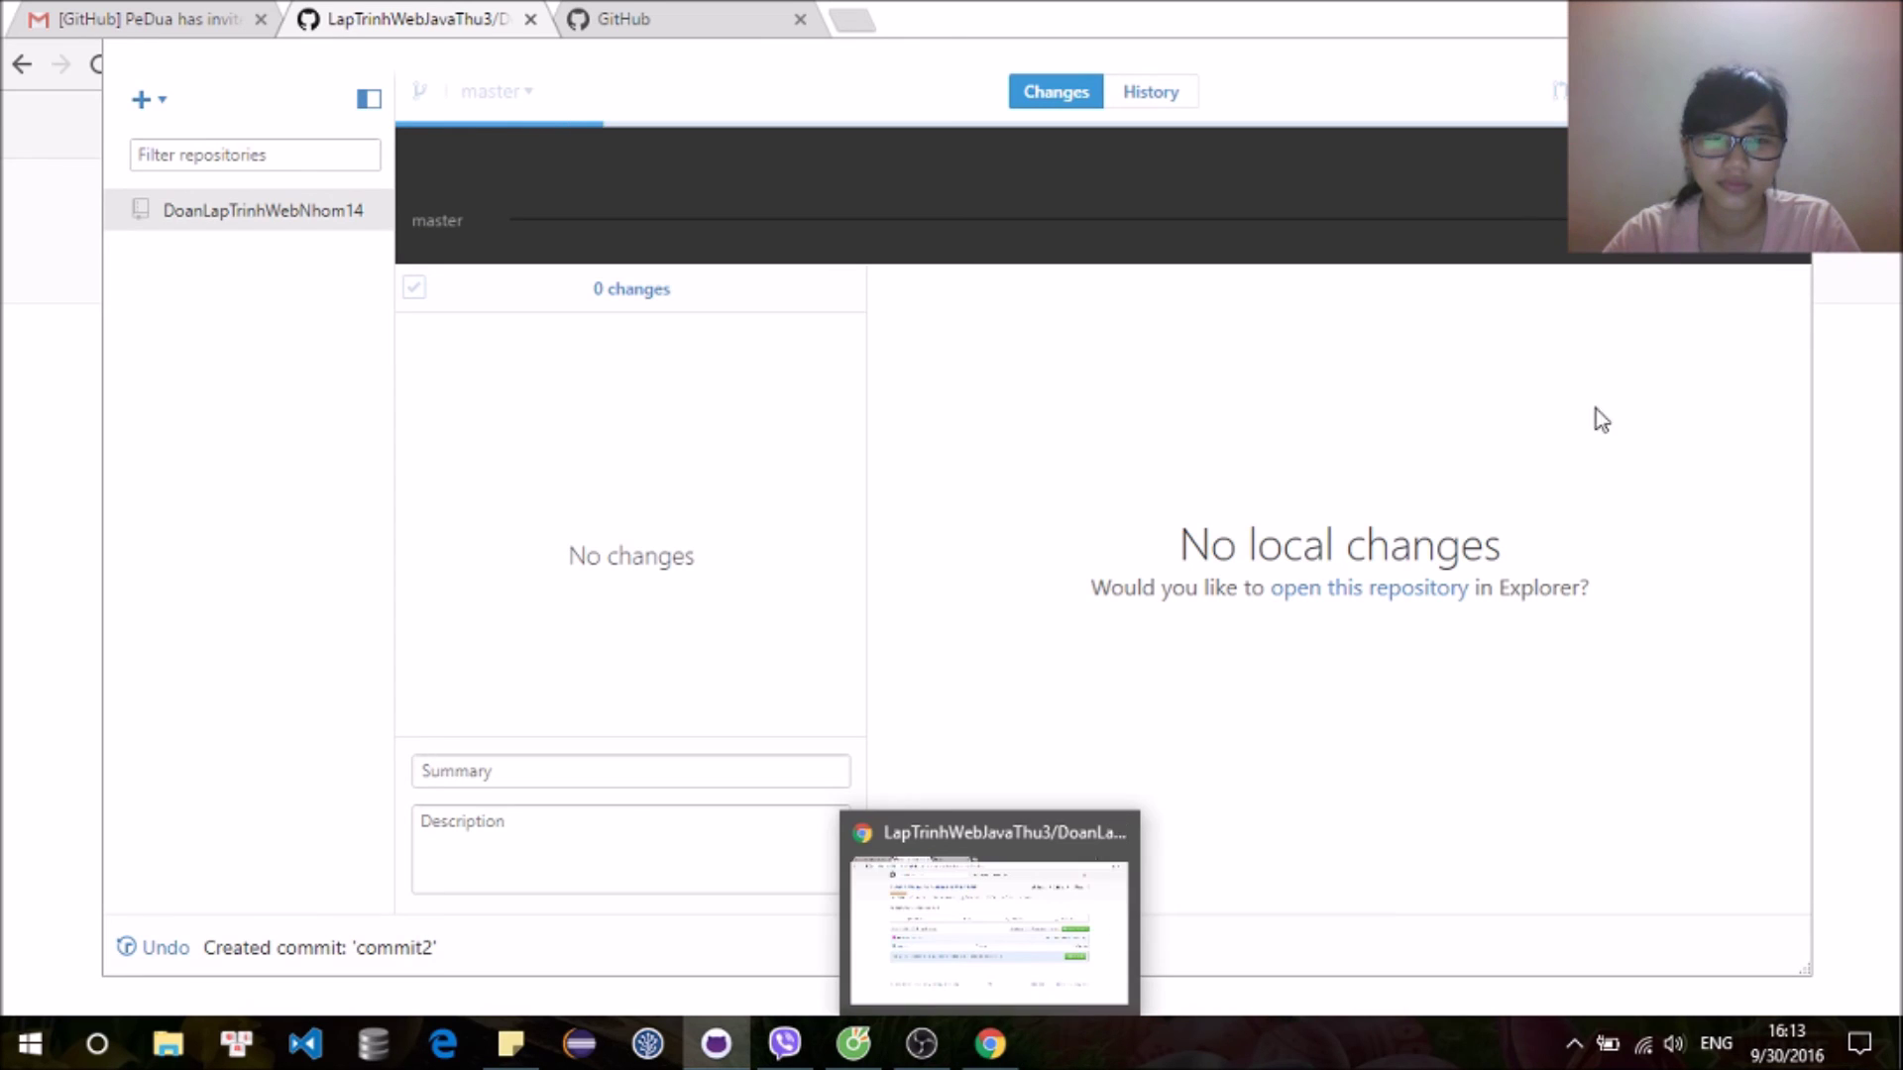
mouse_move(1010, 1059)
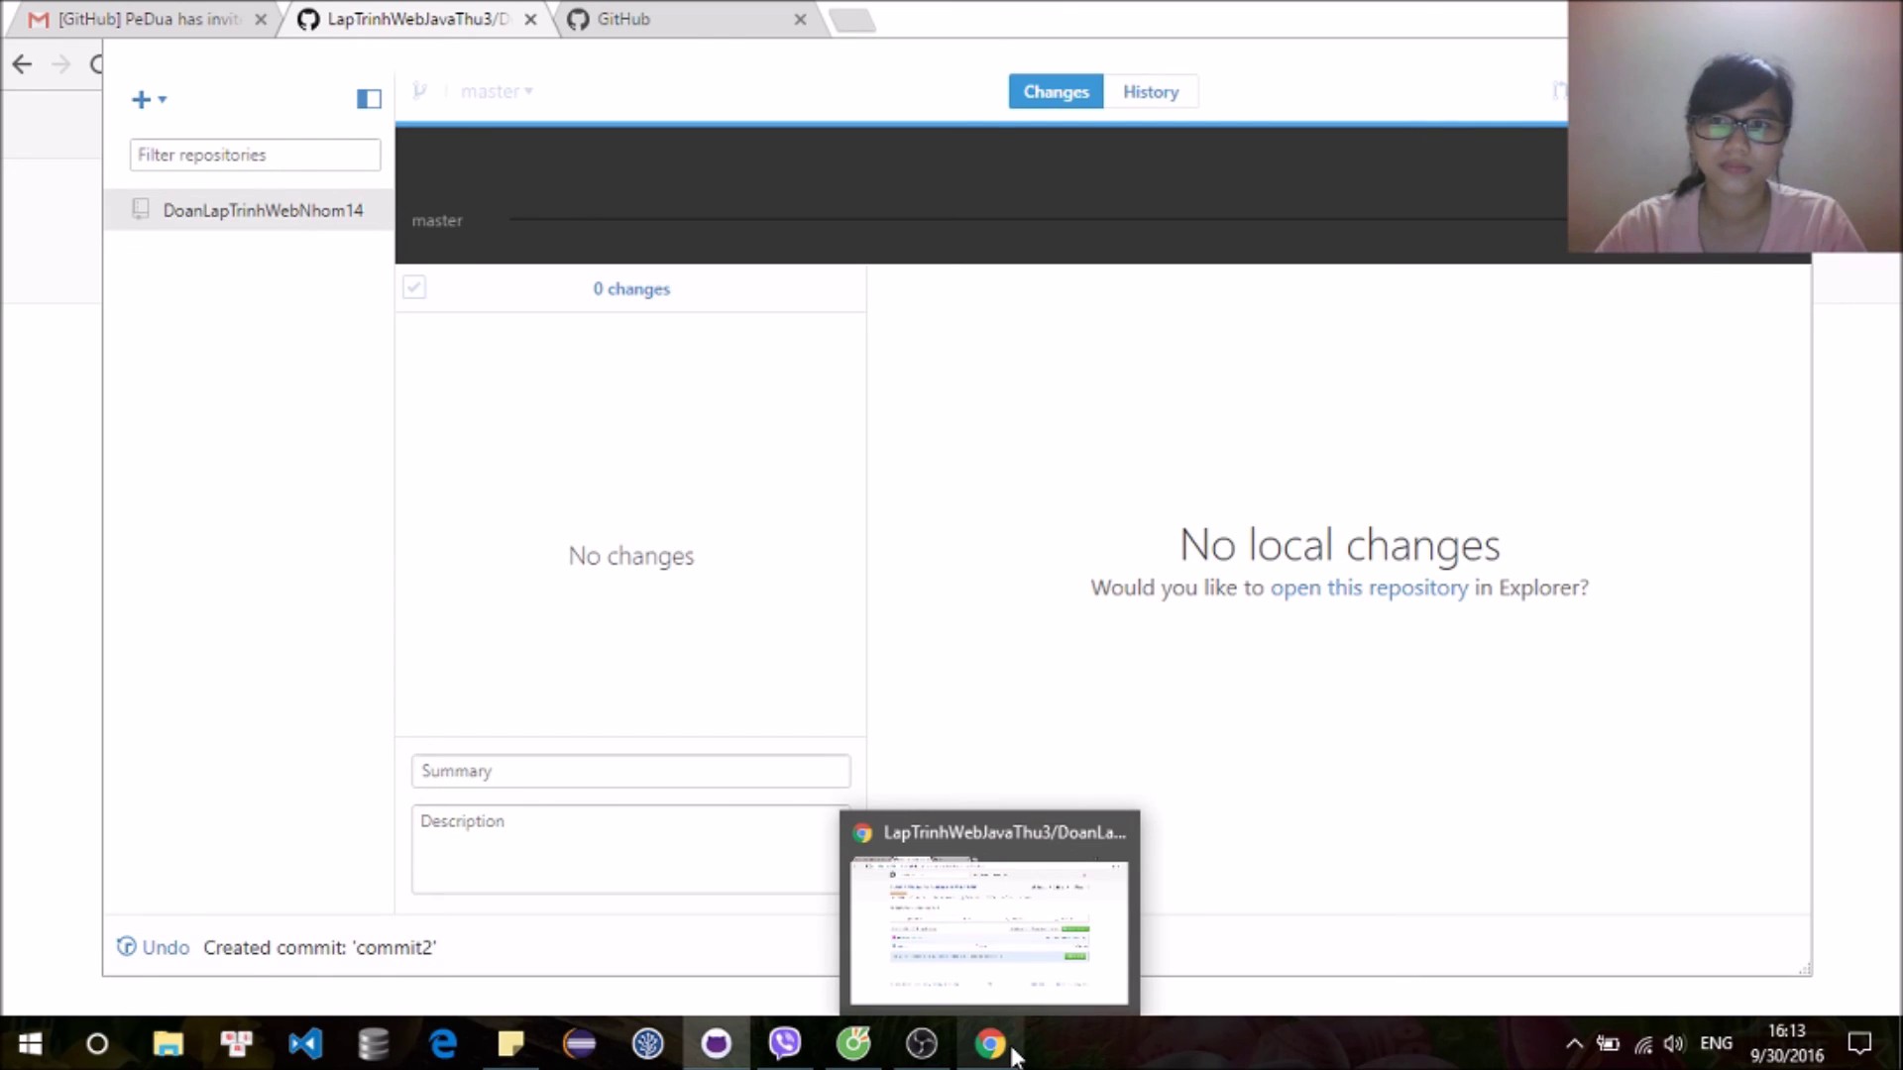
left_click(1003, 1046)
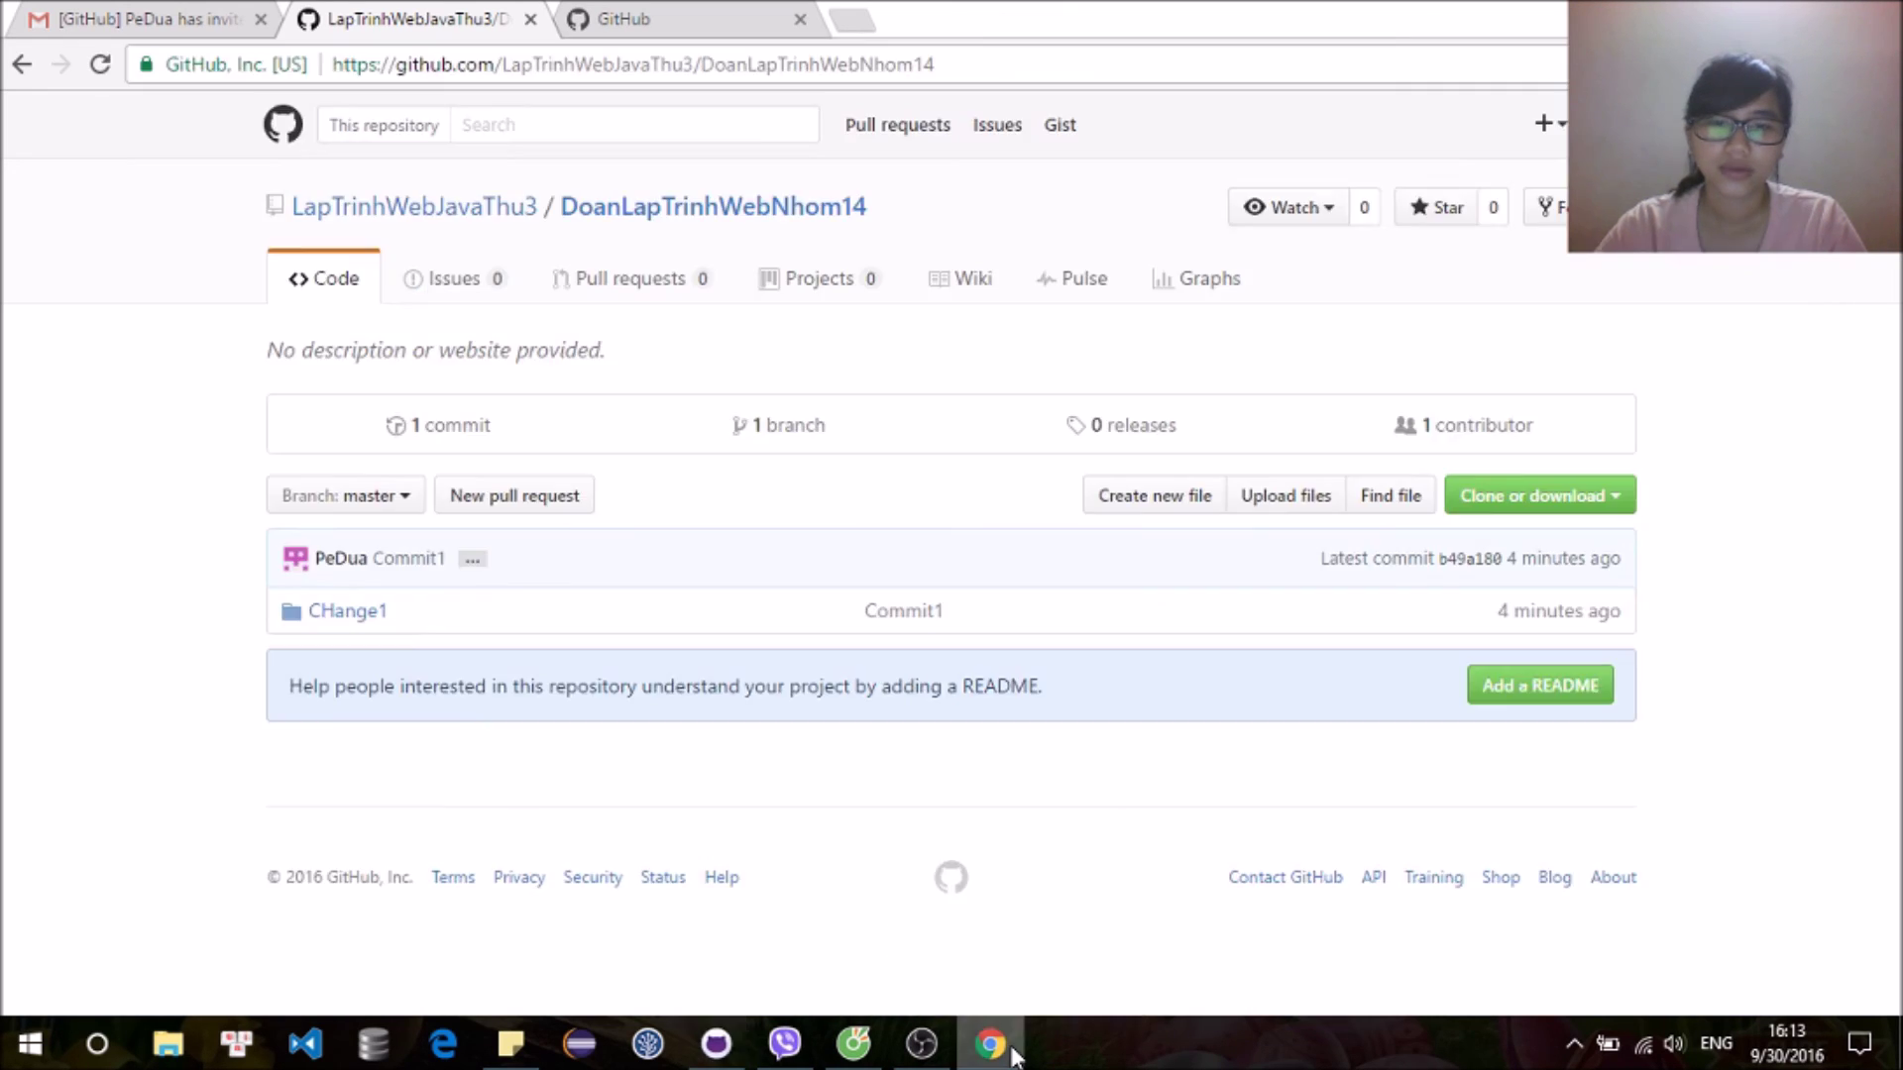
Step: Reload both browsers and reopen DoanLapTrinhWebNhom14 through the LapTrinhWebJavaThu3 organization to see 2 commits
left_click(99, 66)
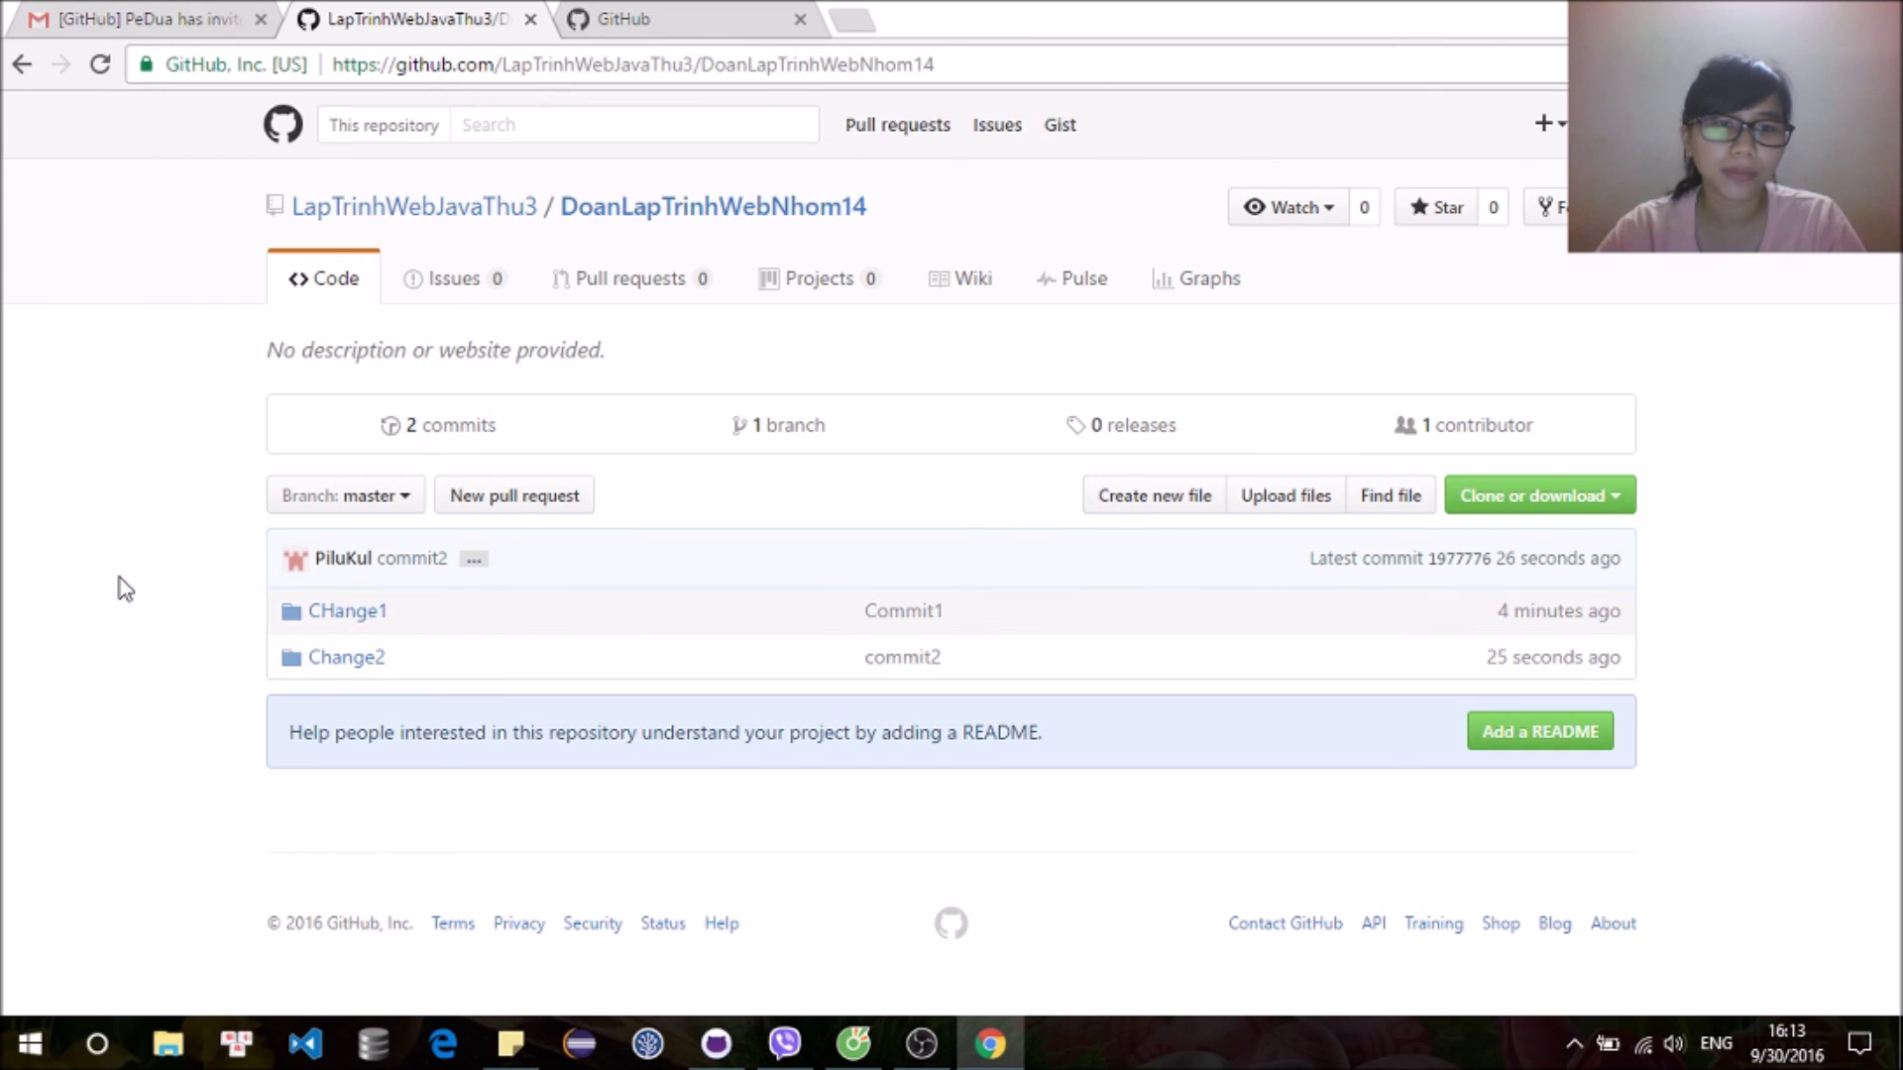
left_click(848, 1051)
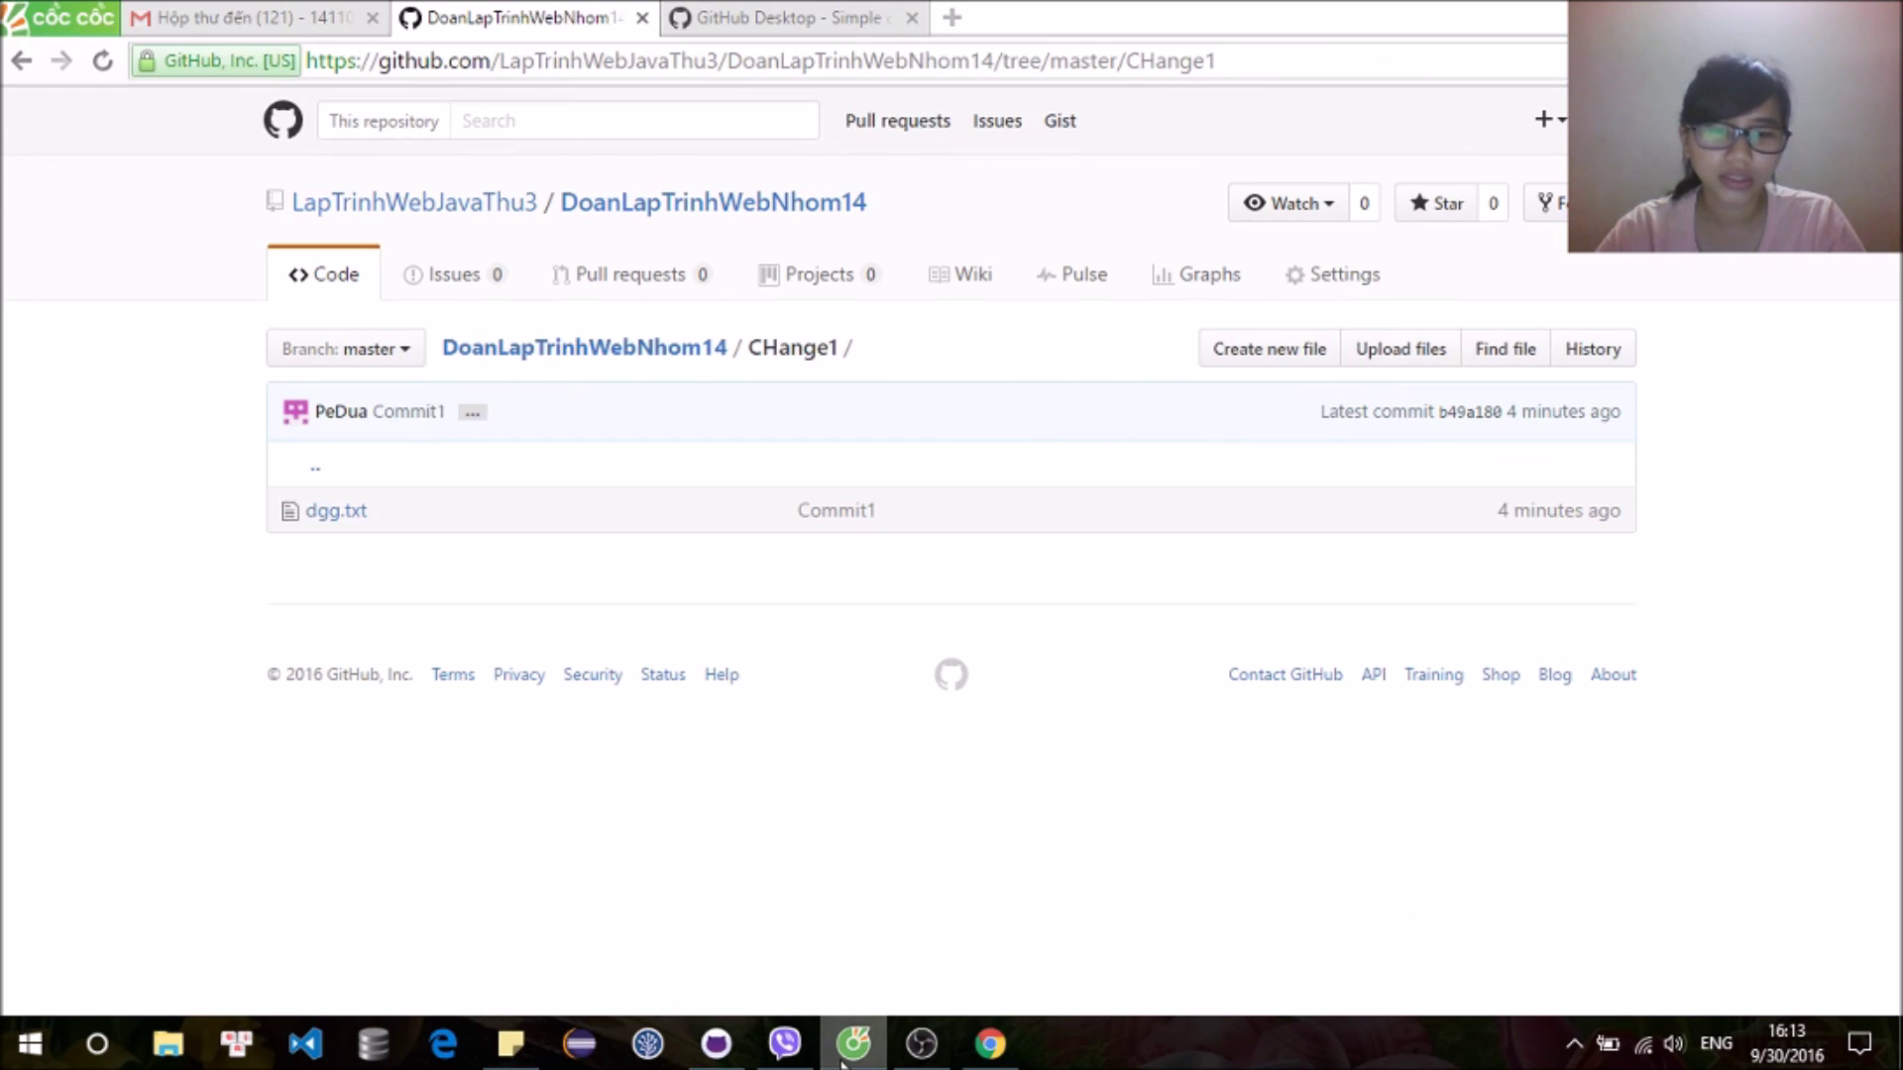
left_click(102, 61)
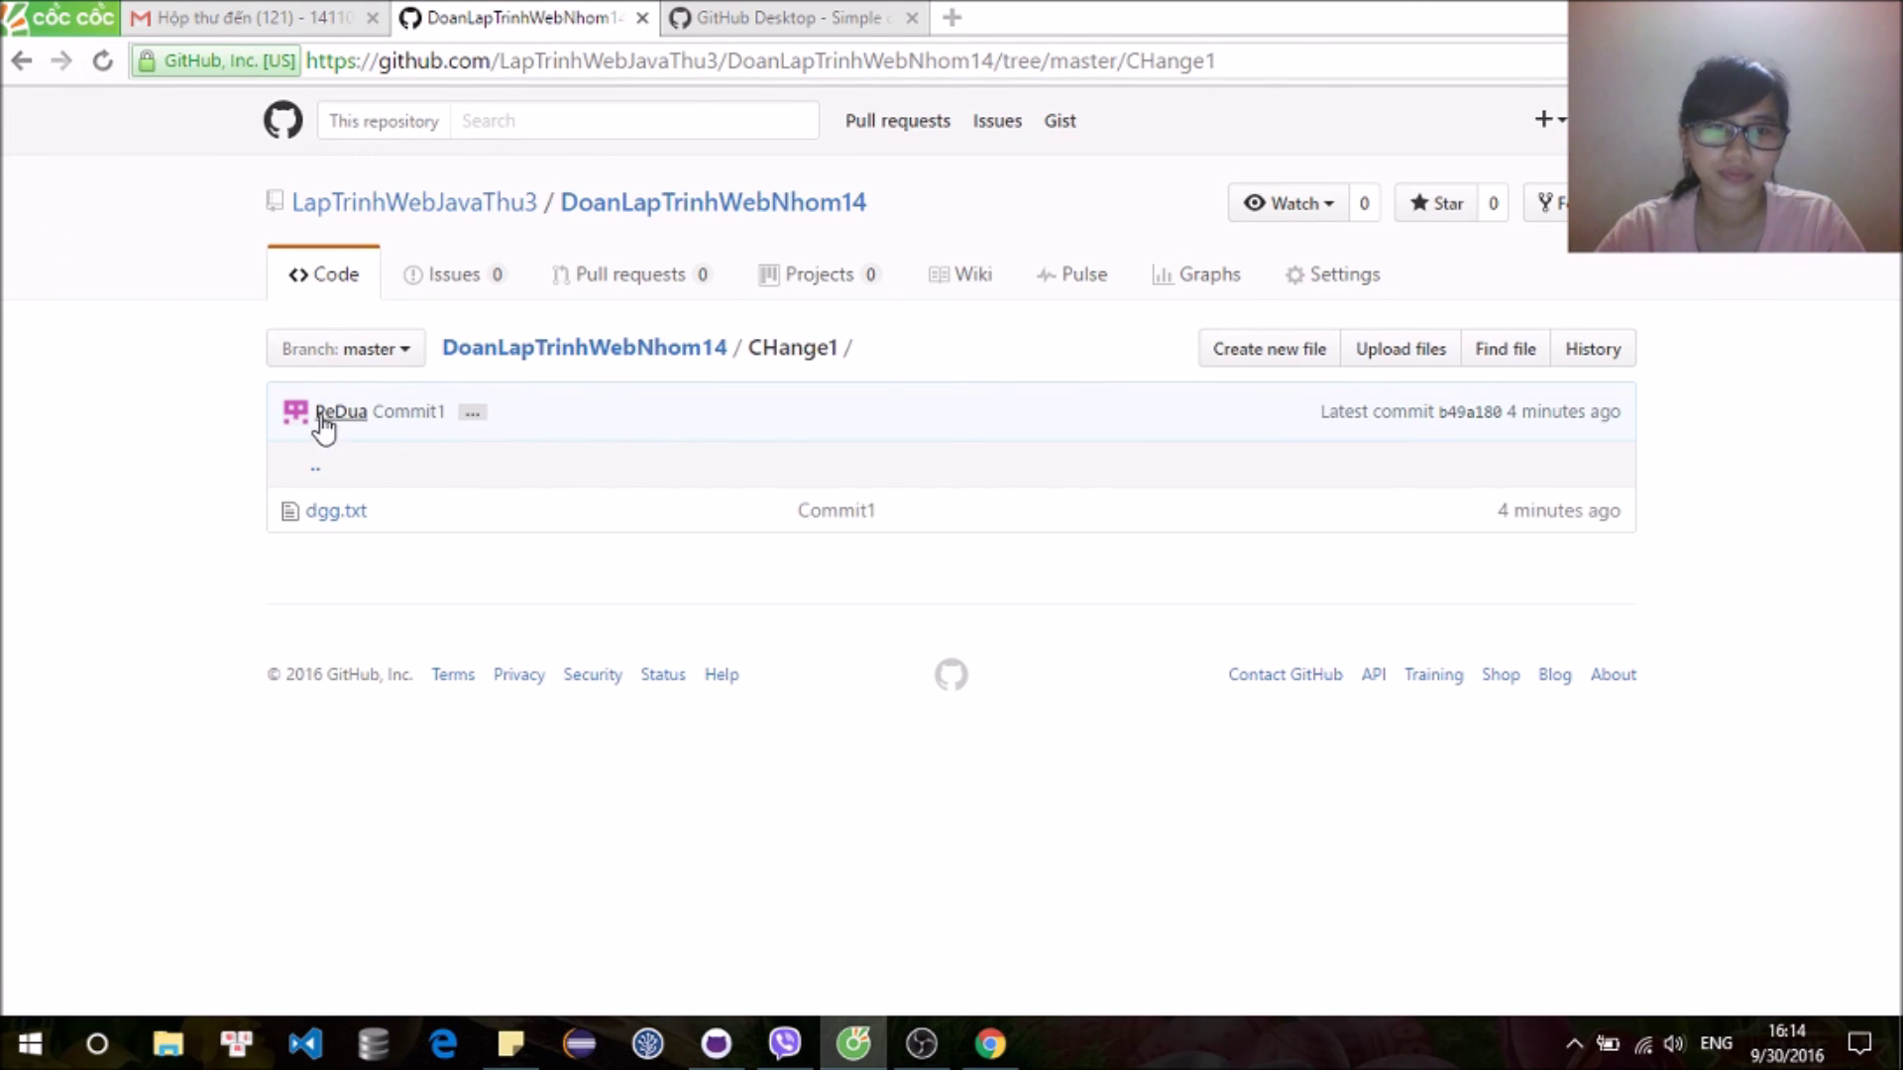
left_click(322, 416)
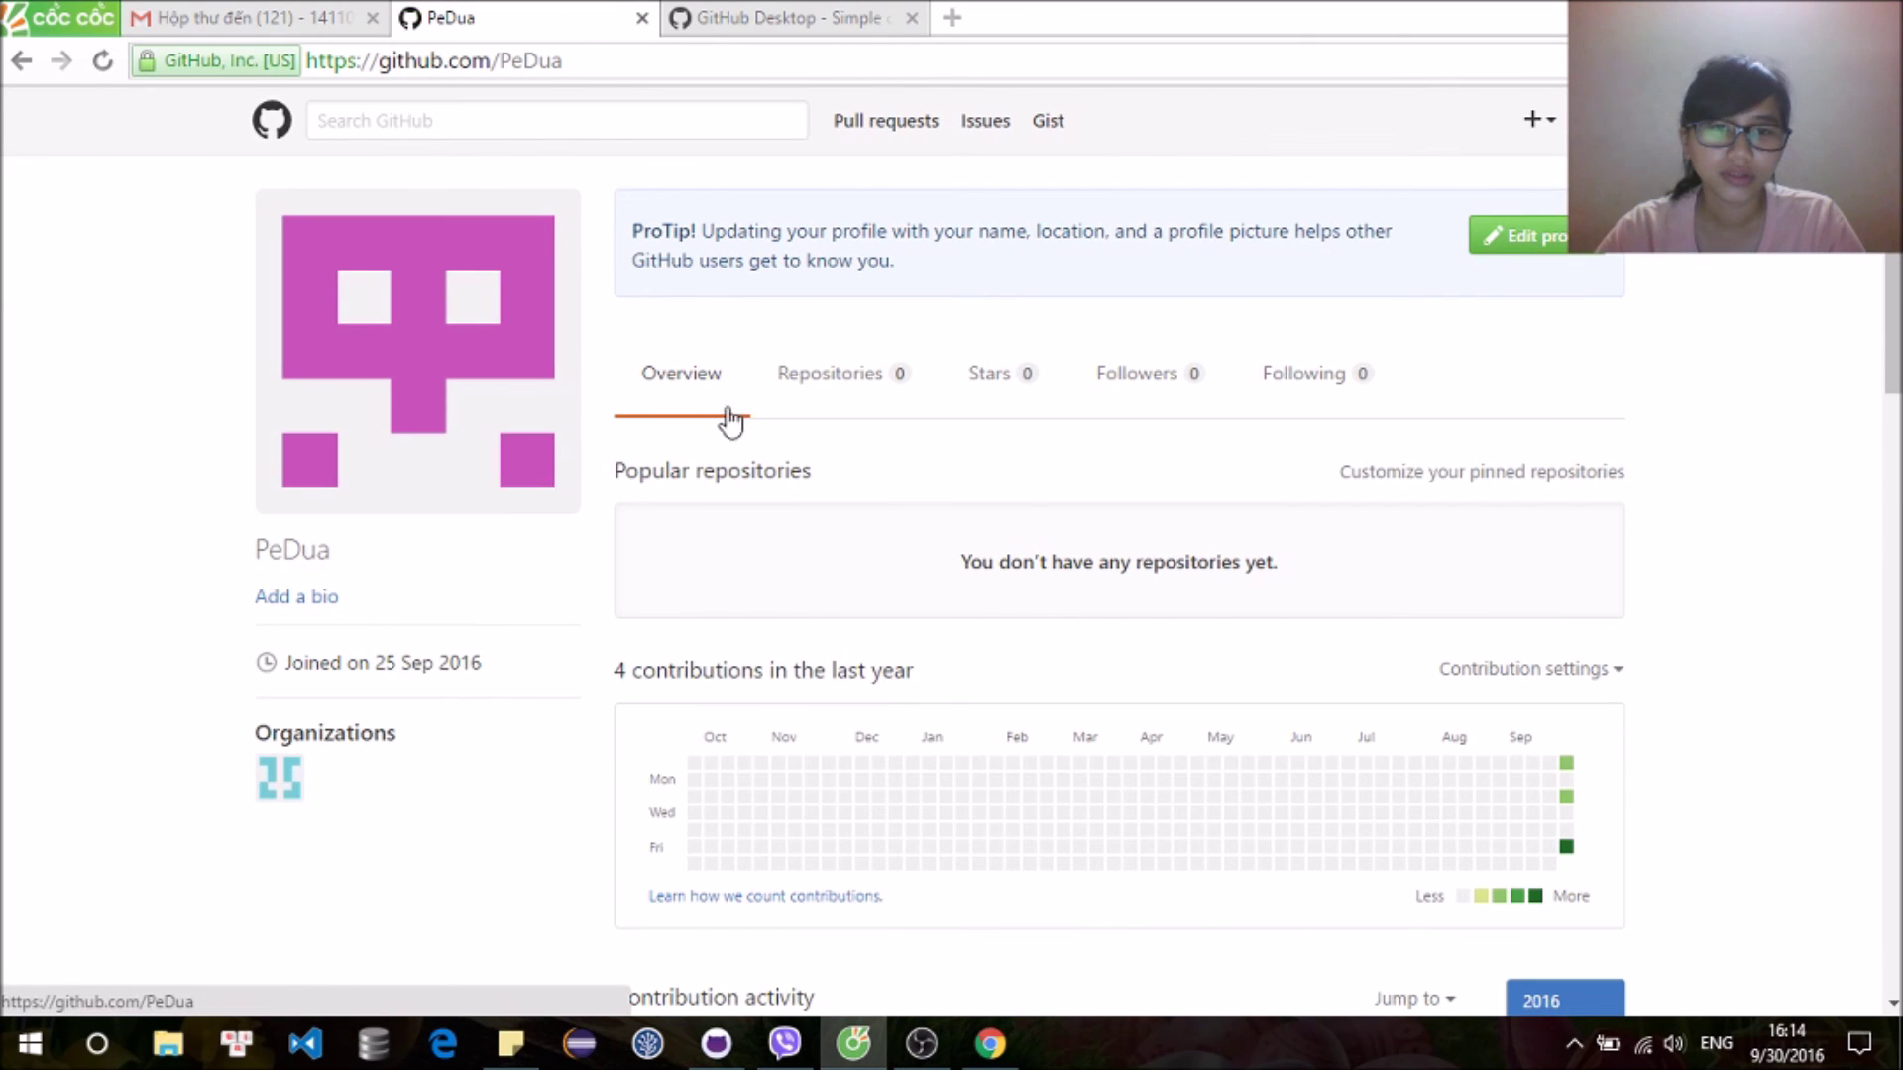
scroll(664, 476, "down", 3)
left_click(288, 504)
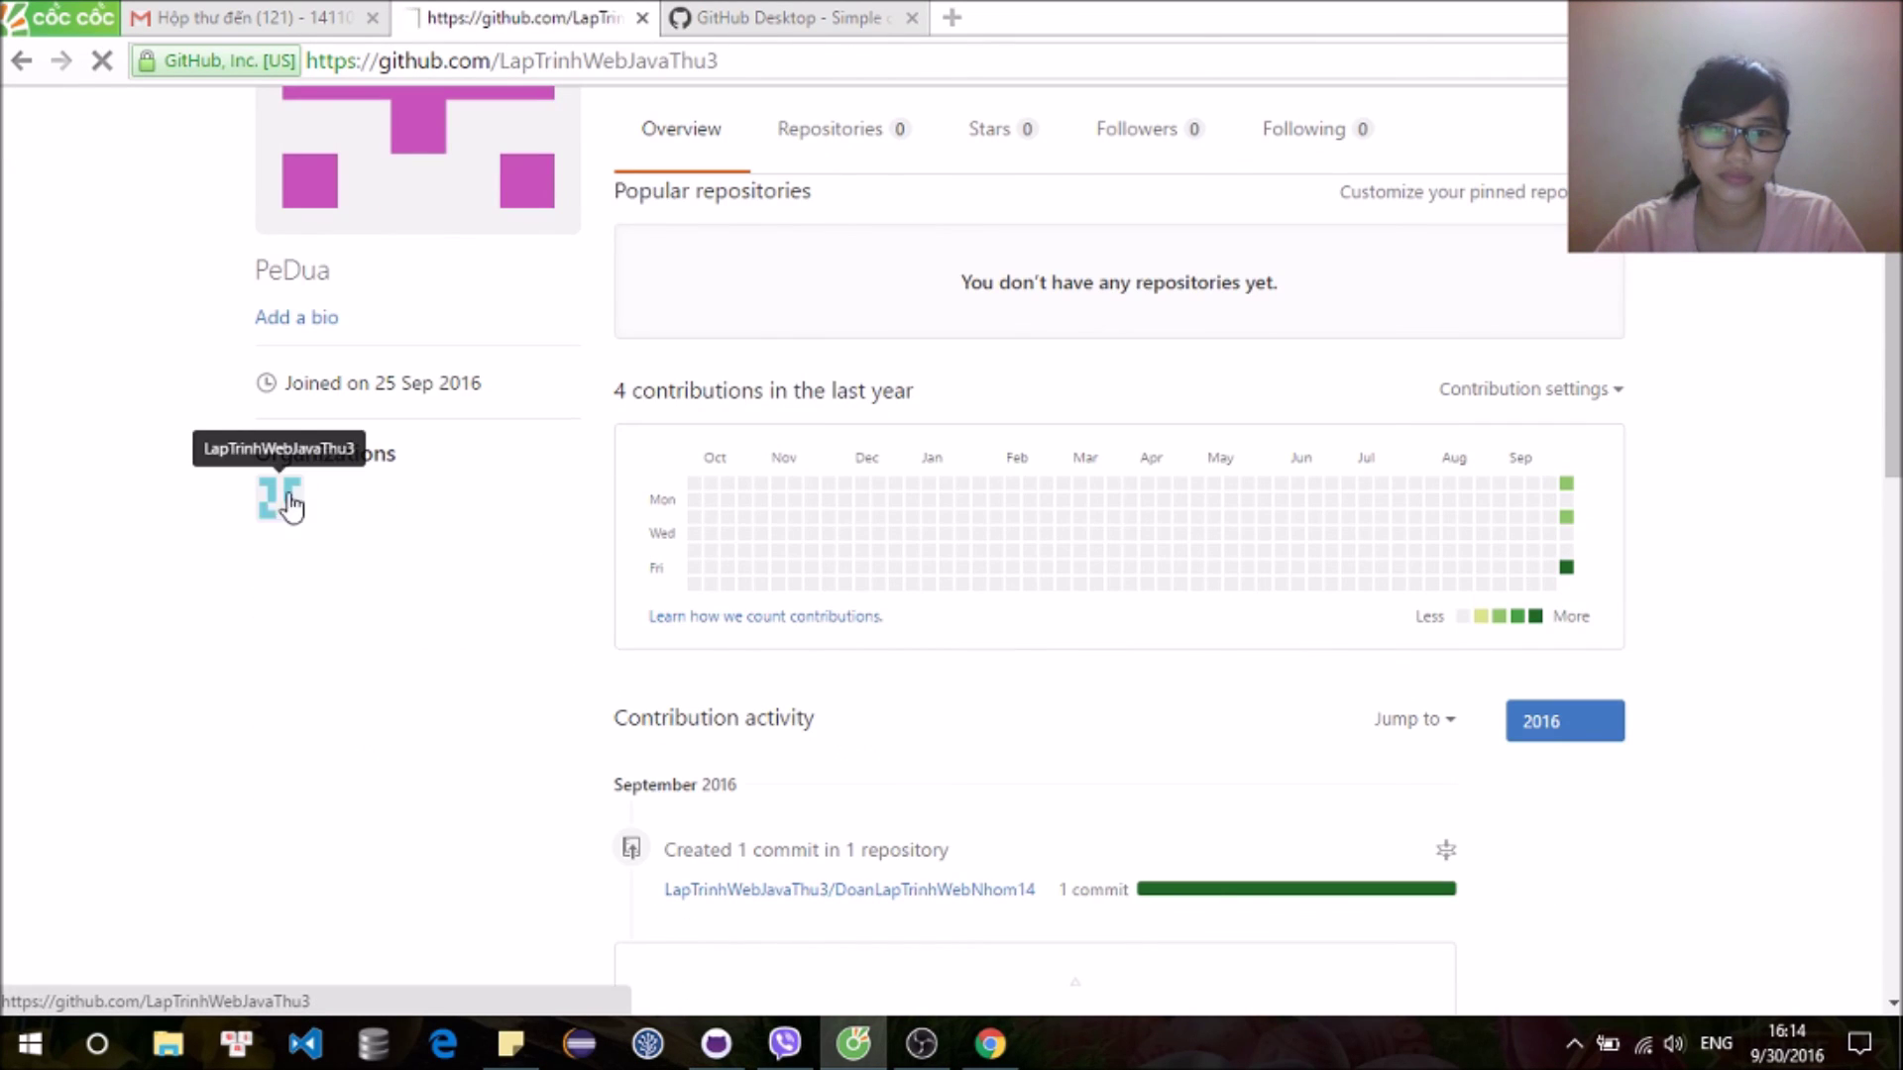
left_click(405, 587)
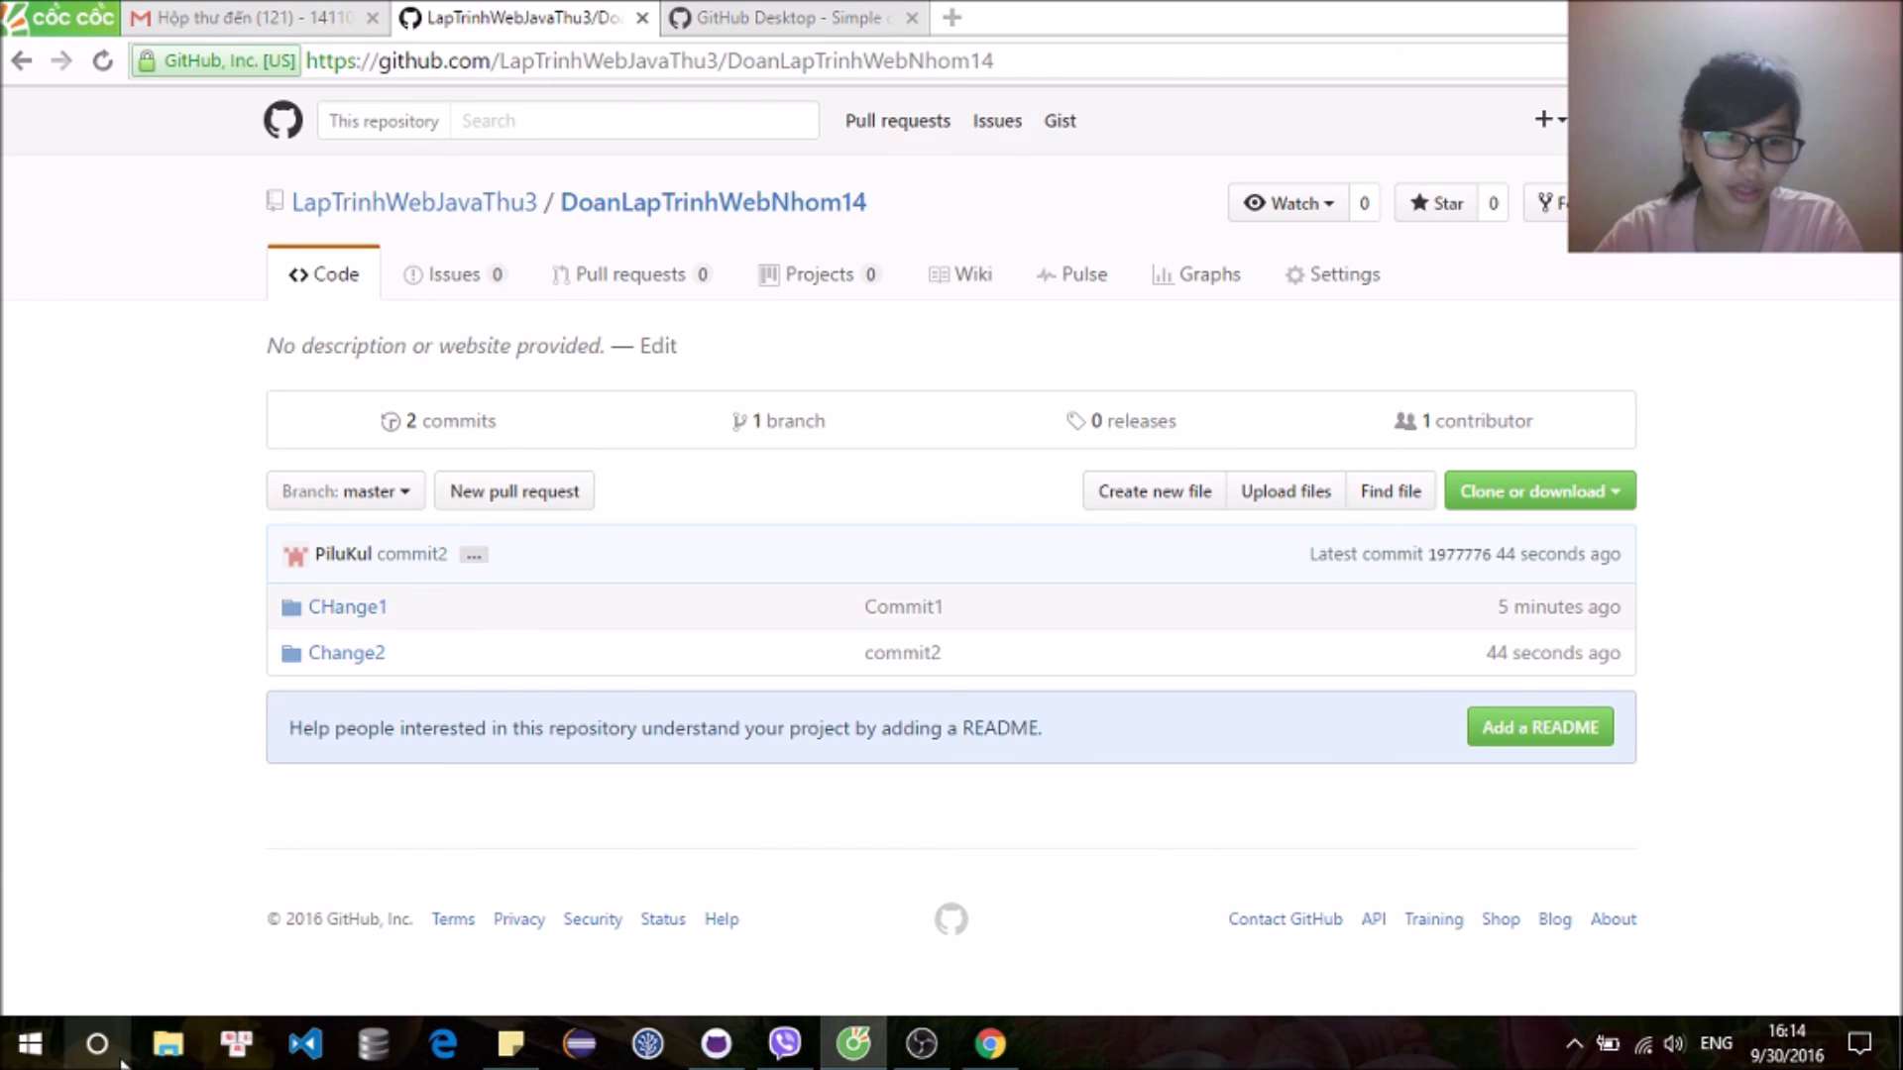
left_click(179, 1057)
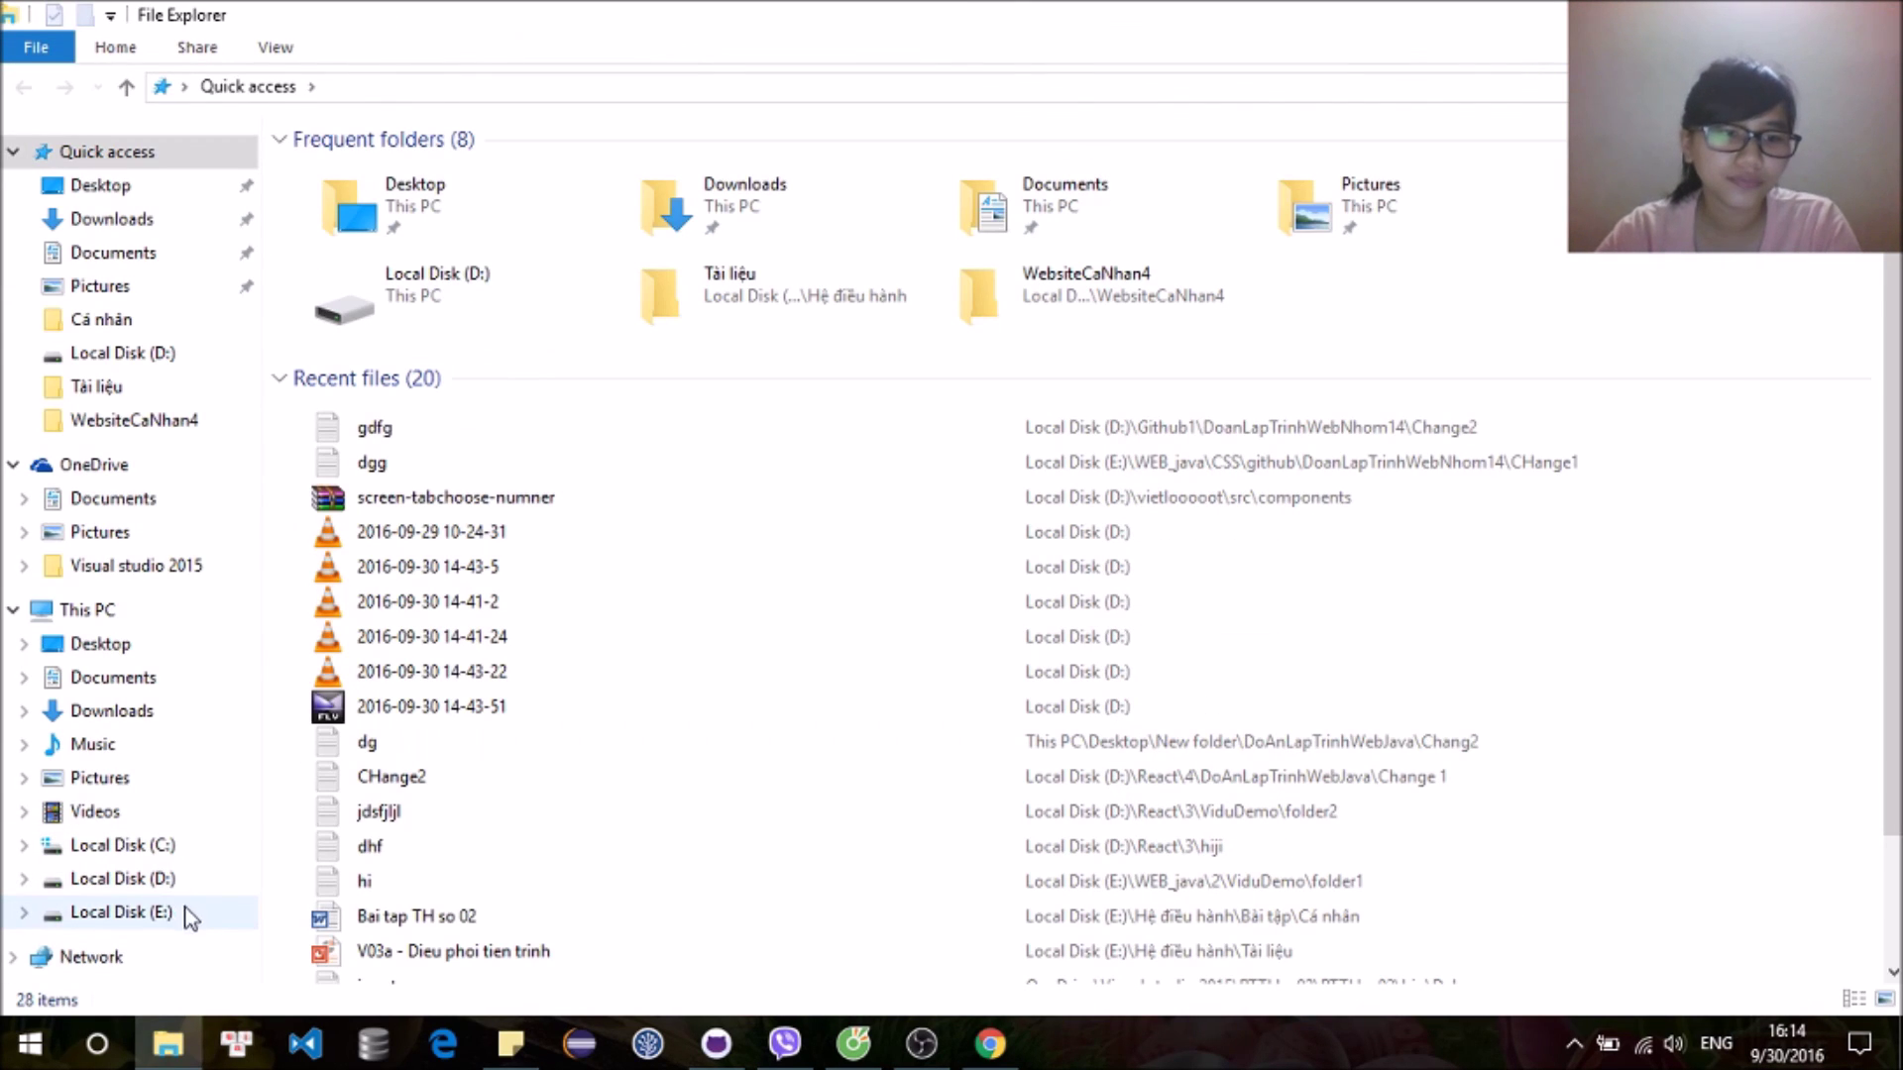
Step: Find the WebsiteCaNhan4 project folder in E:\WEB_java\Đồ án and copy it
left_click(149, 913)
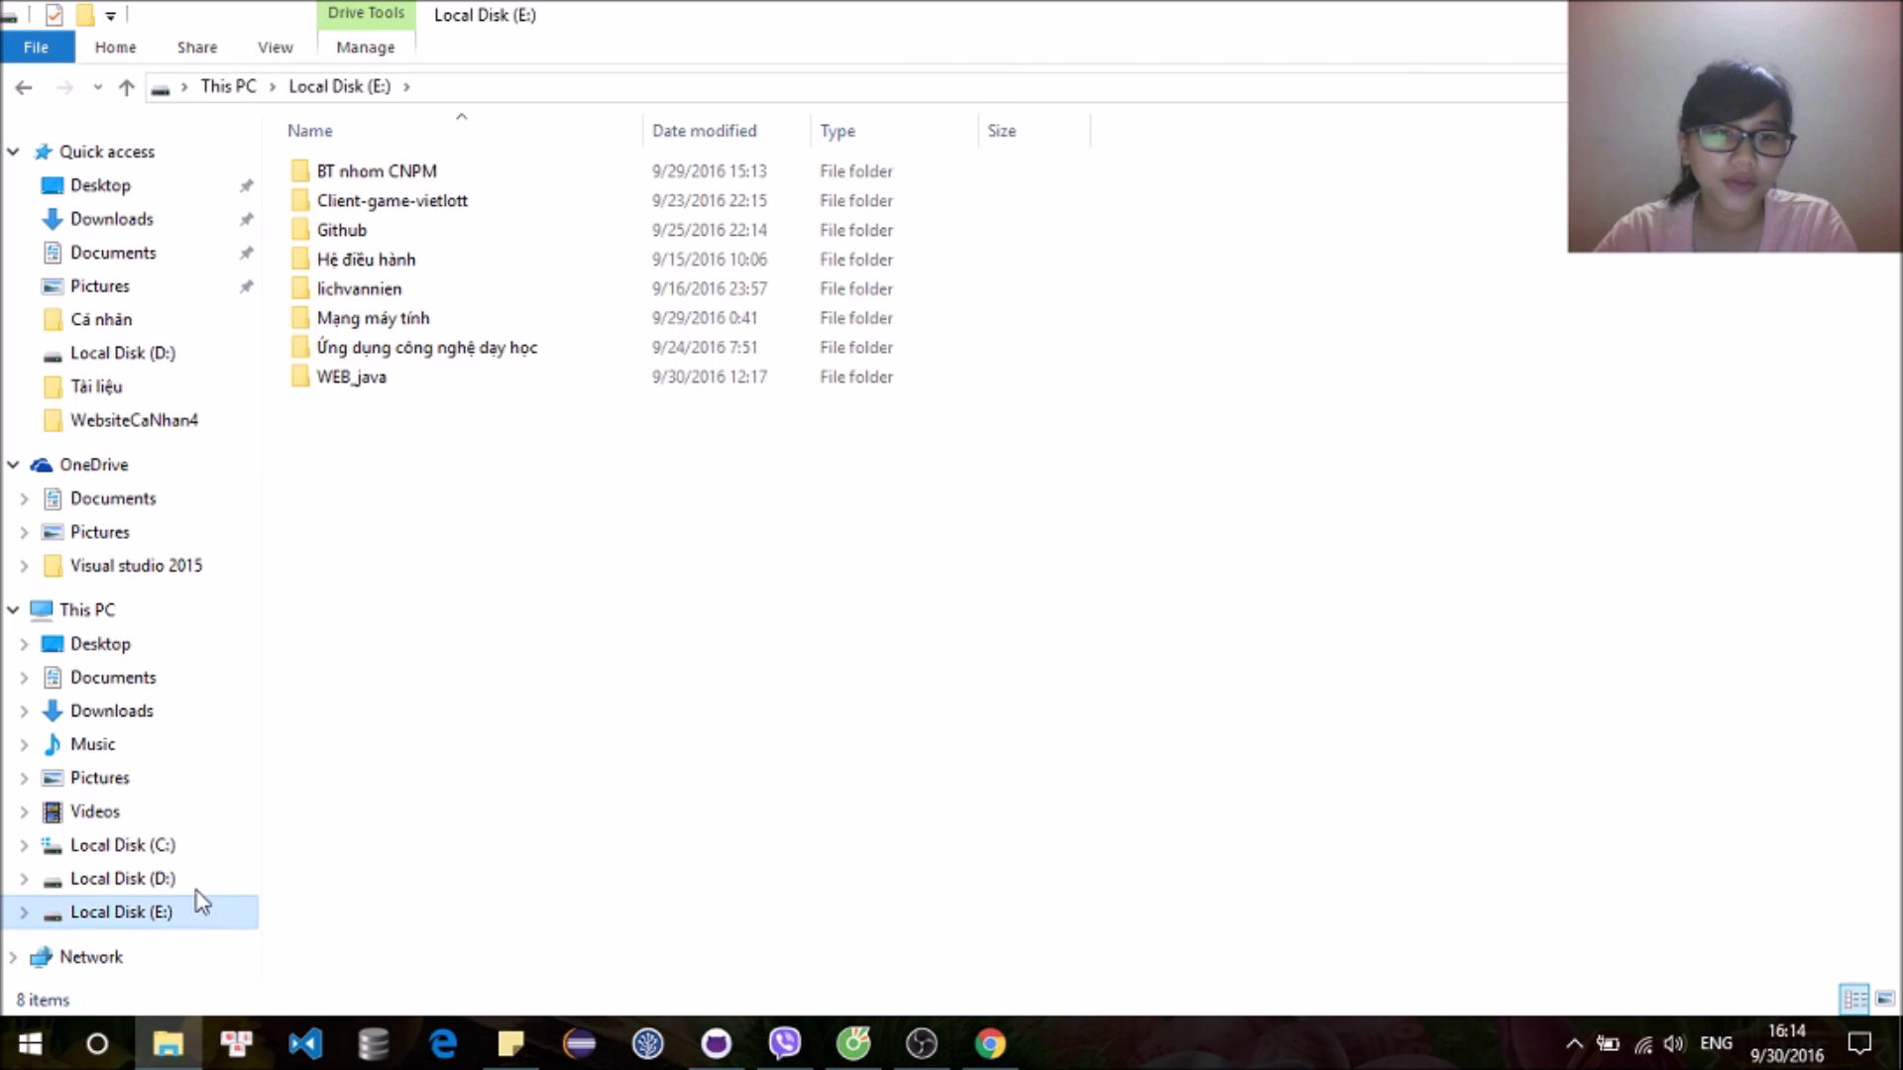
double_click(677, 377)
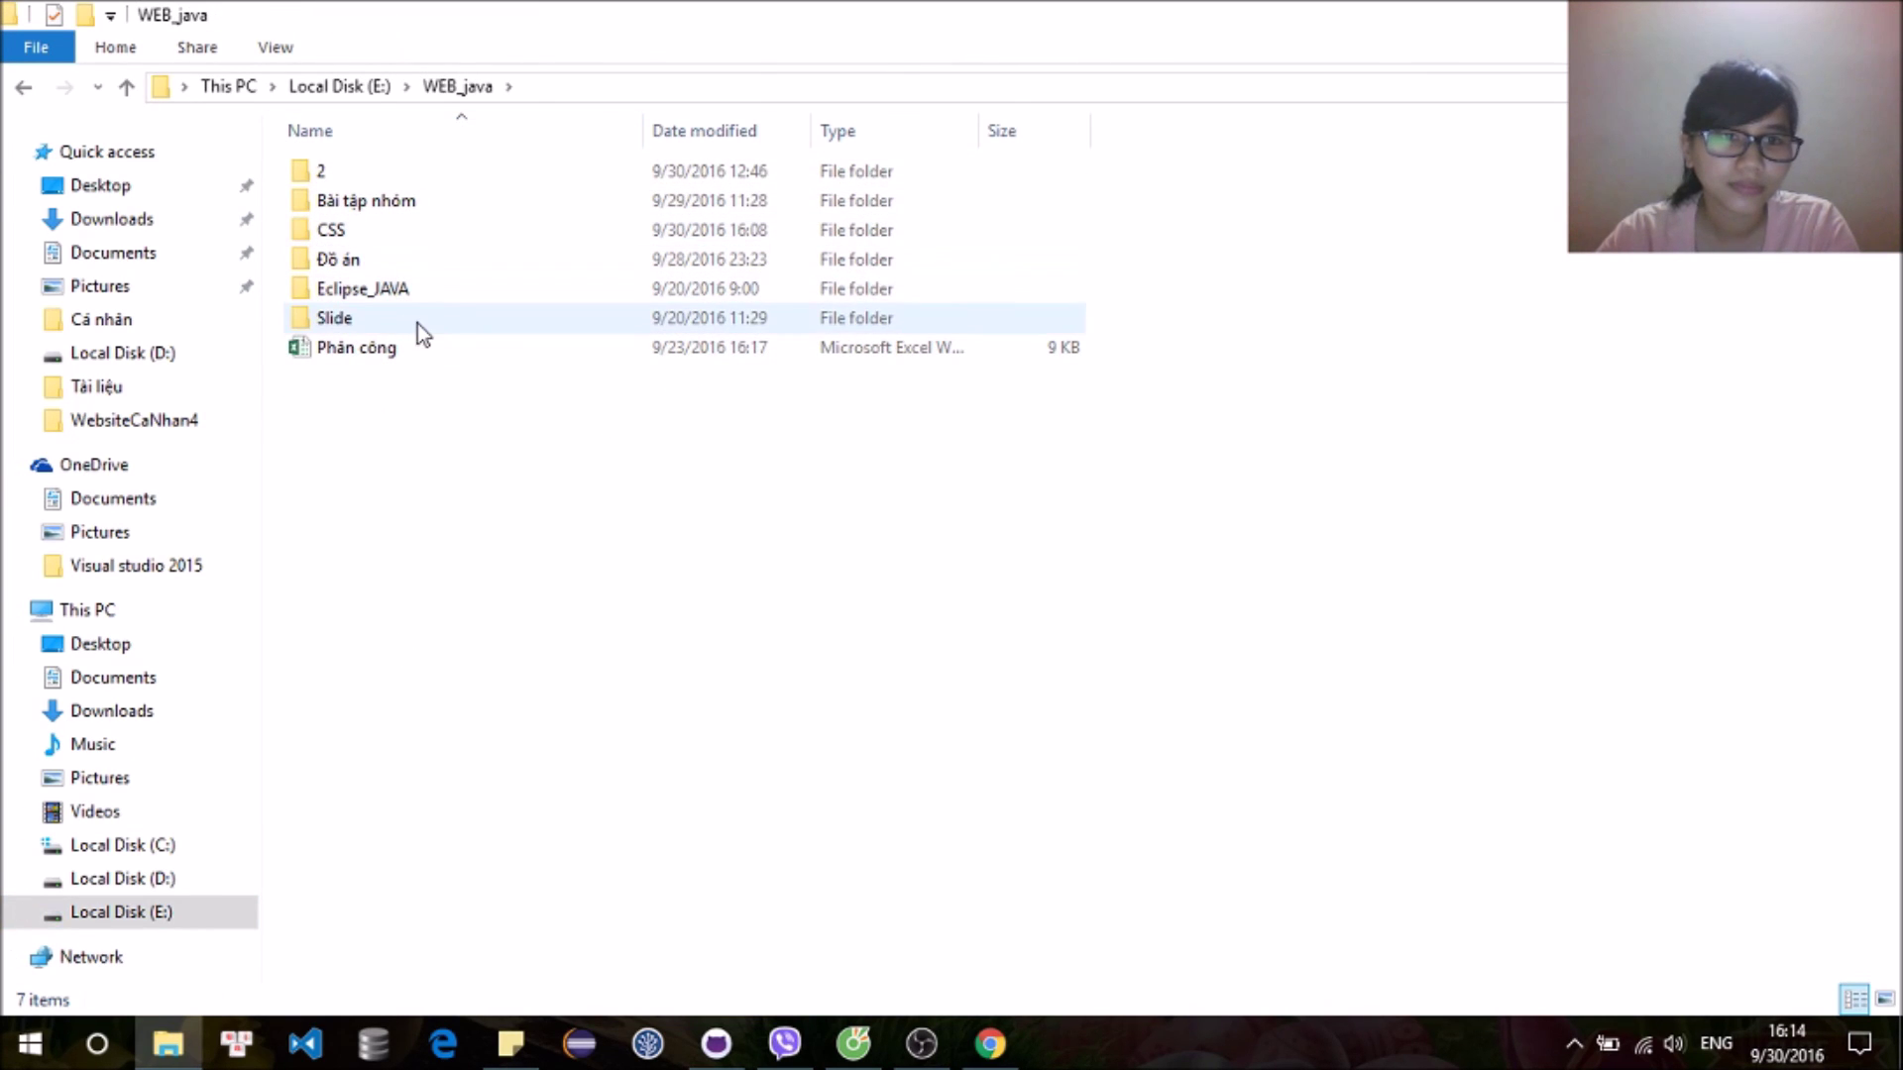
double_click(479, 263)
double_click(516, 208)
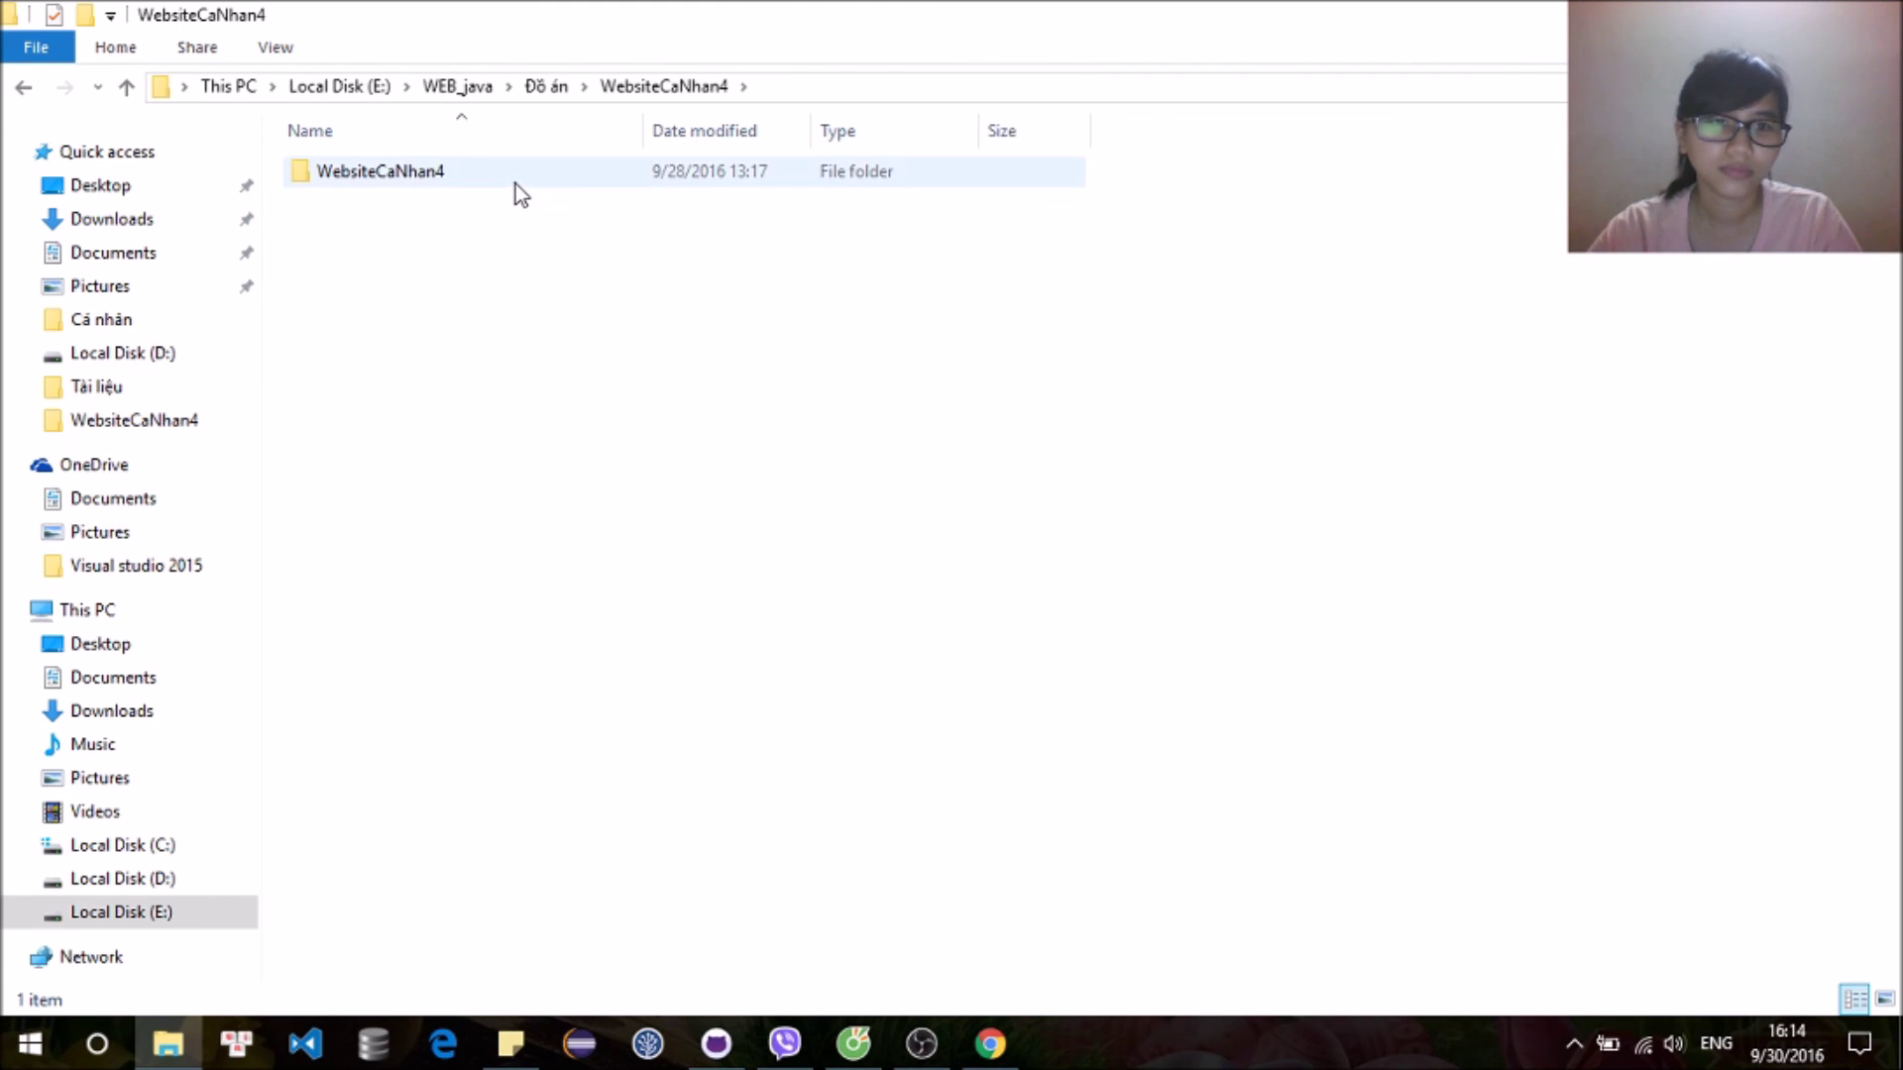
double_click(515, 181)
left_click(585, 86)
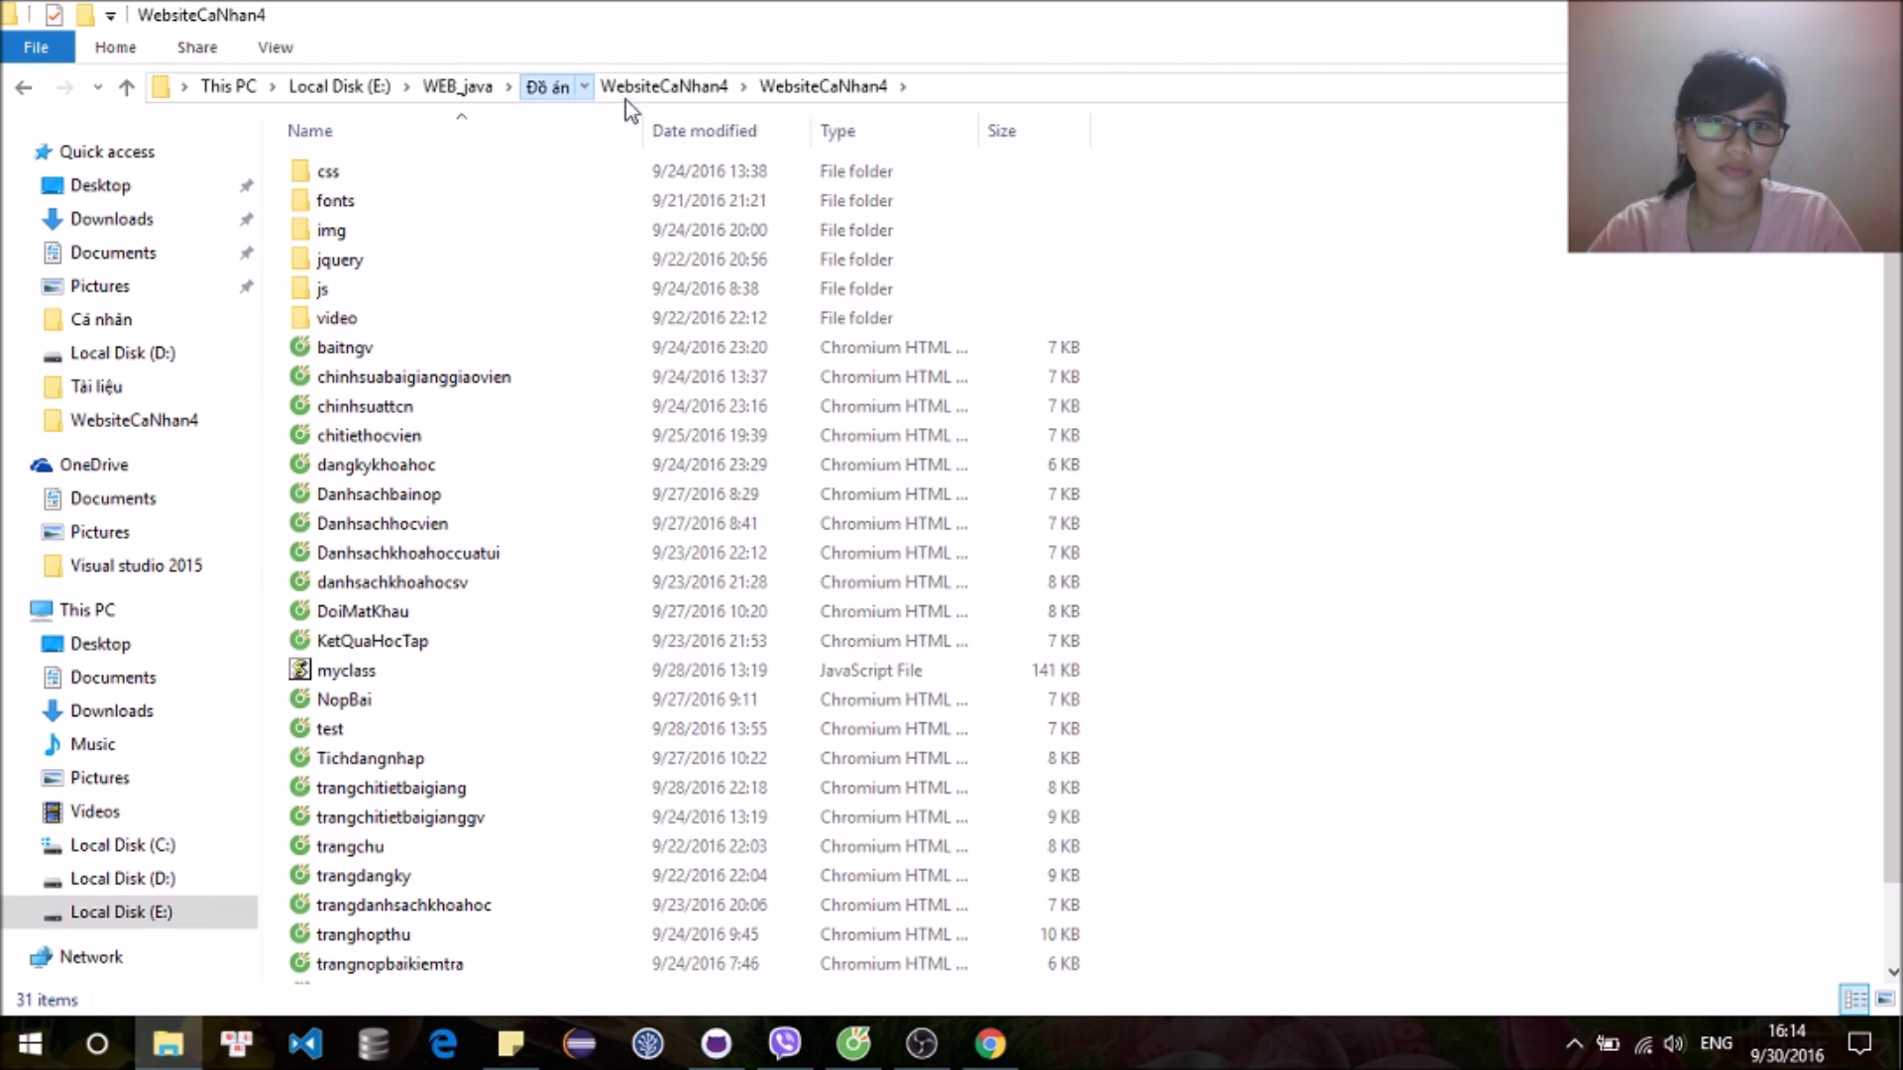
left_click(649, 148)
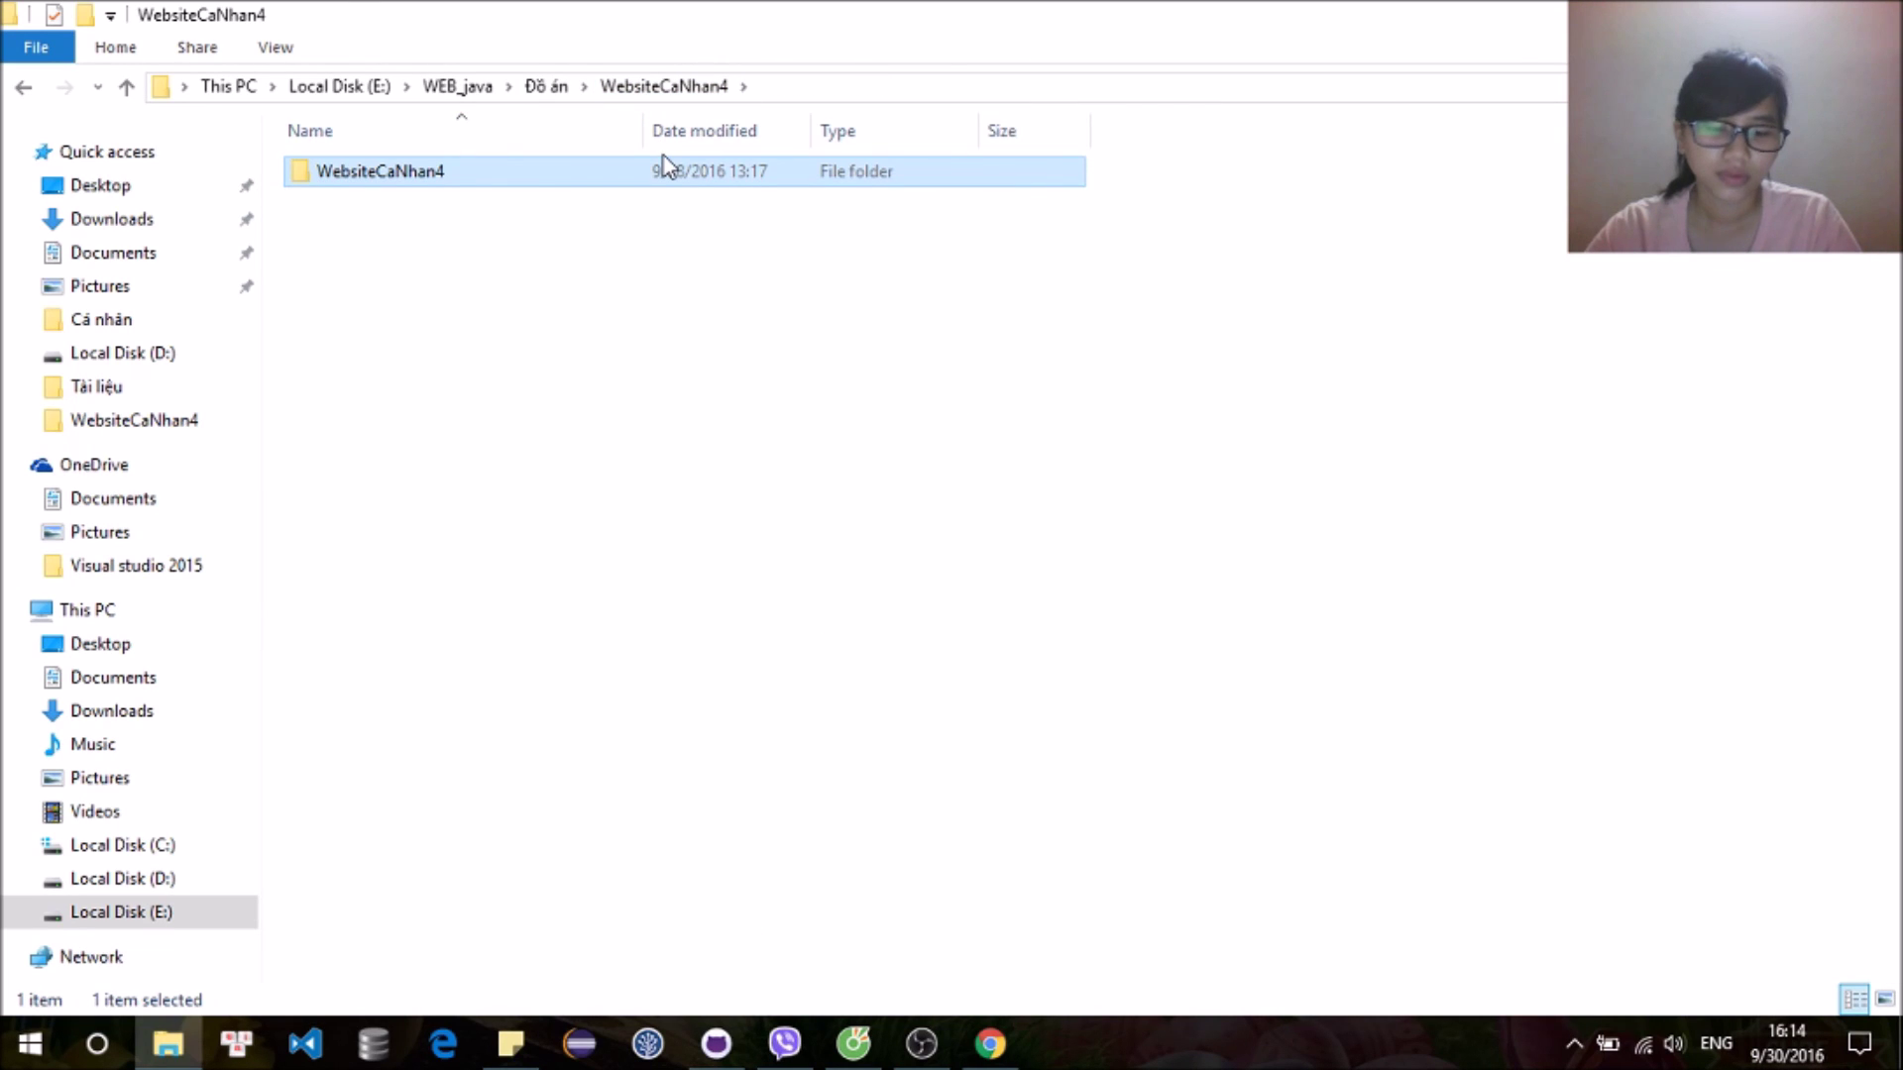
Step: Paste WebsiteCaNhan4 into D:\Github1\DoanLapTrinhWebNhom14 and switch to GitHub Desktop
left_click(175, 878)
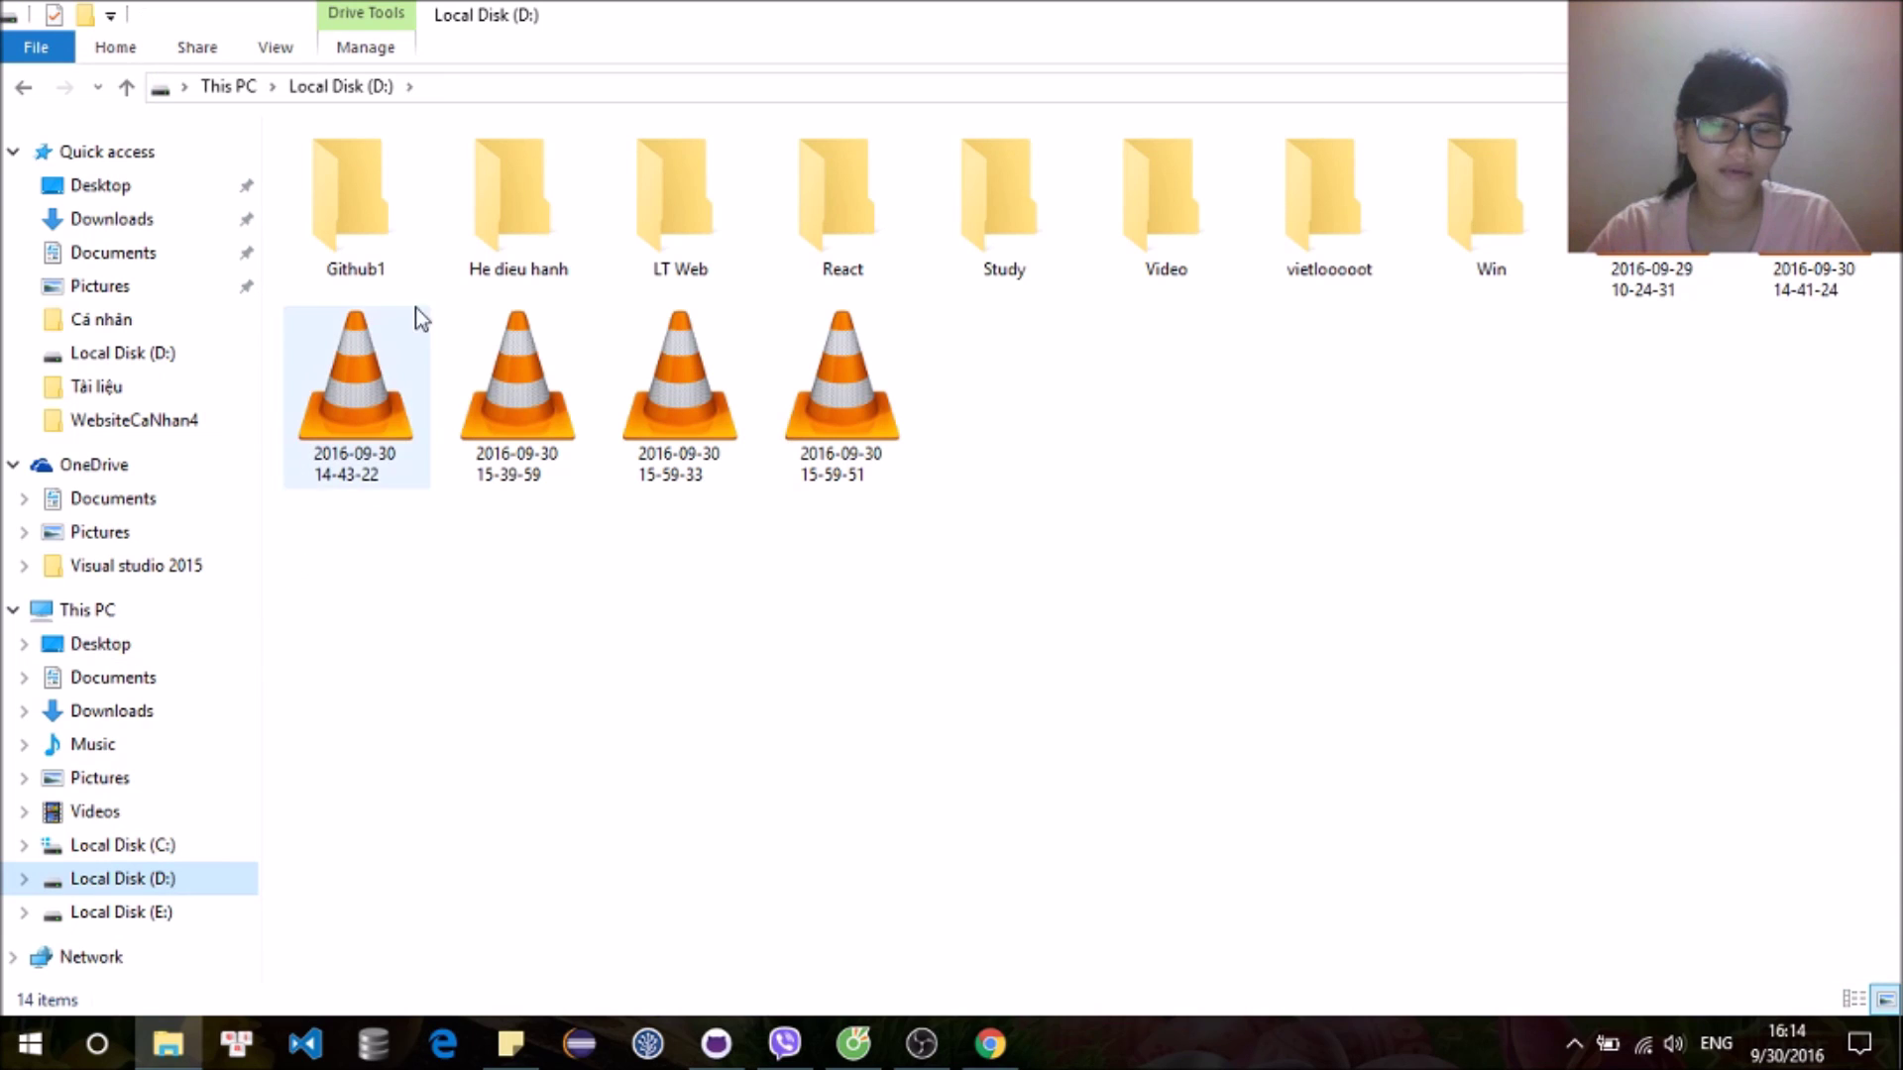
double_click(379, 222)
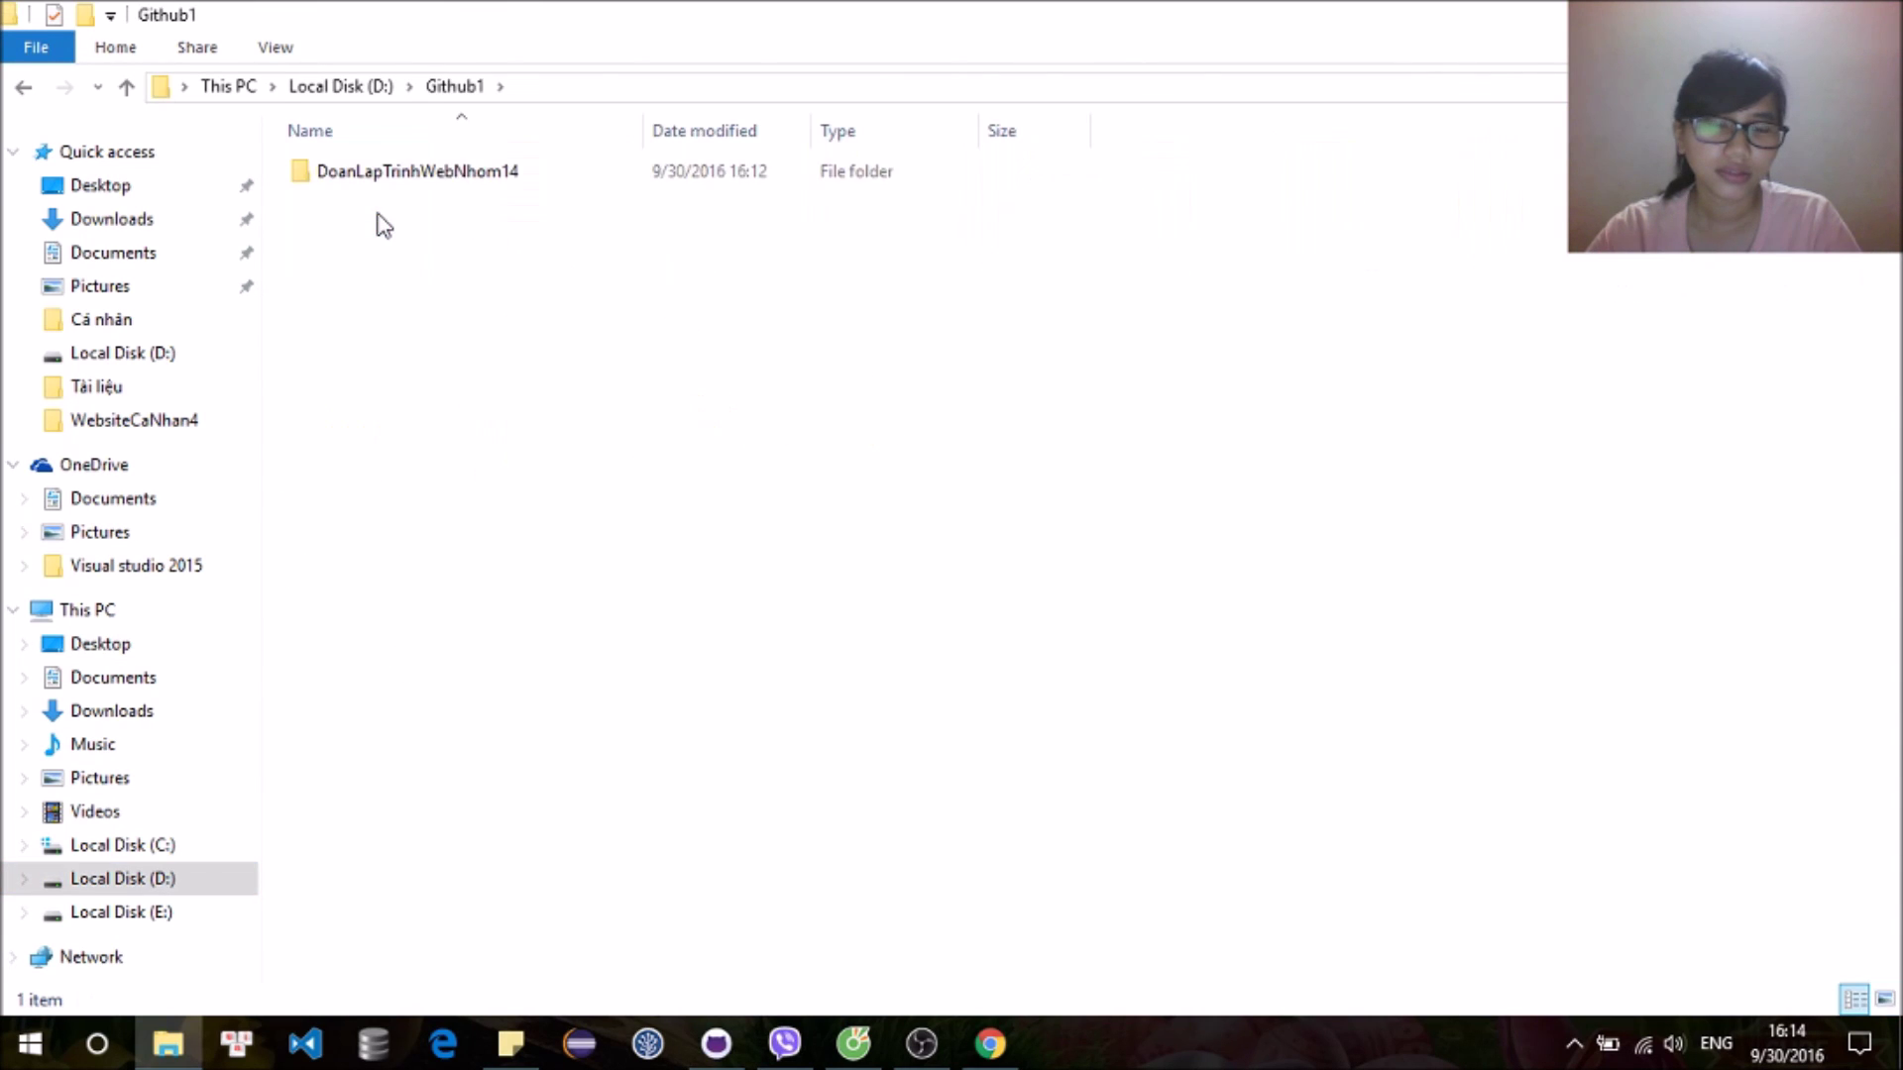
left_click(479, 183)
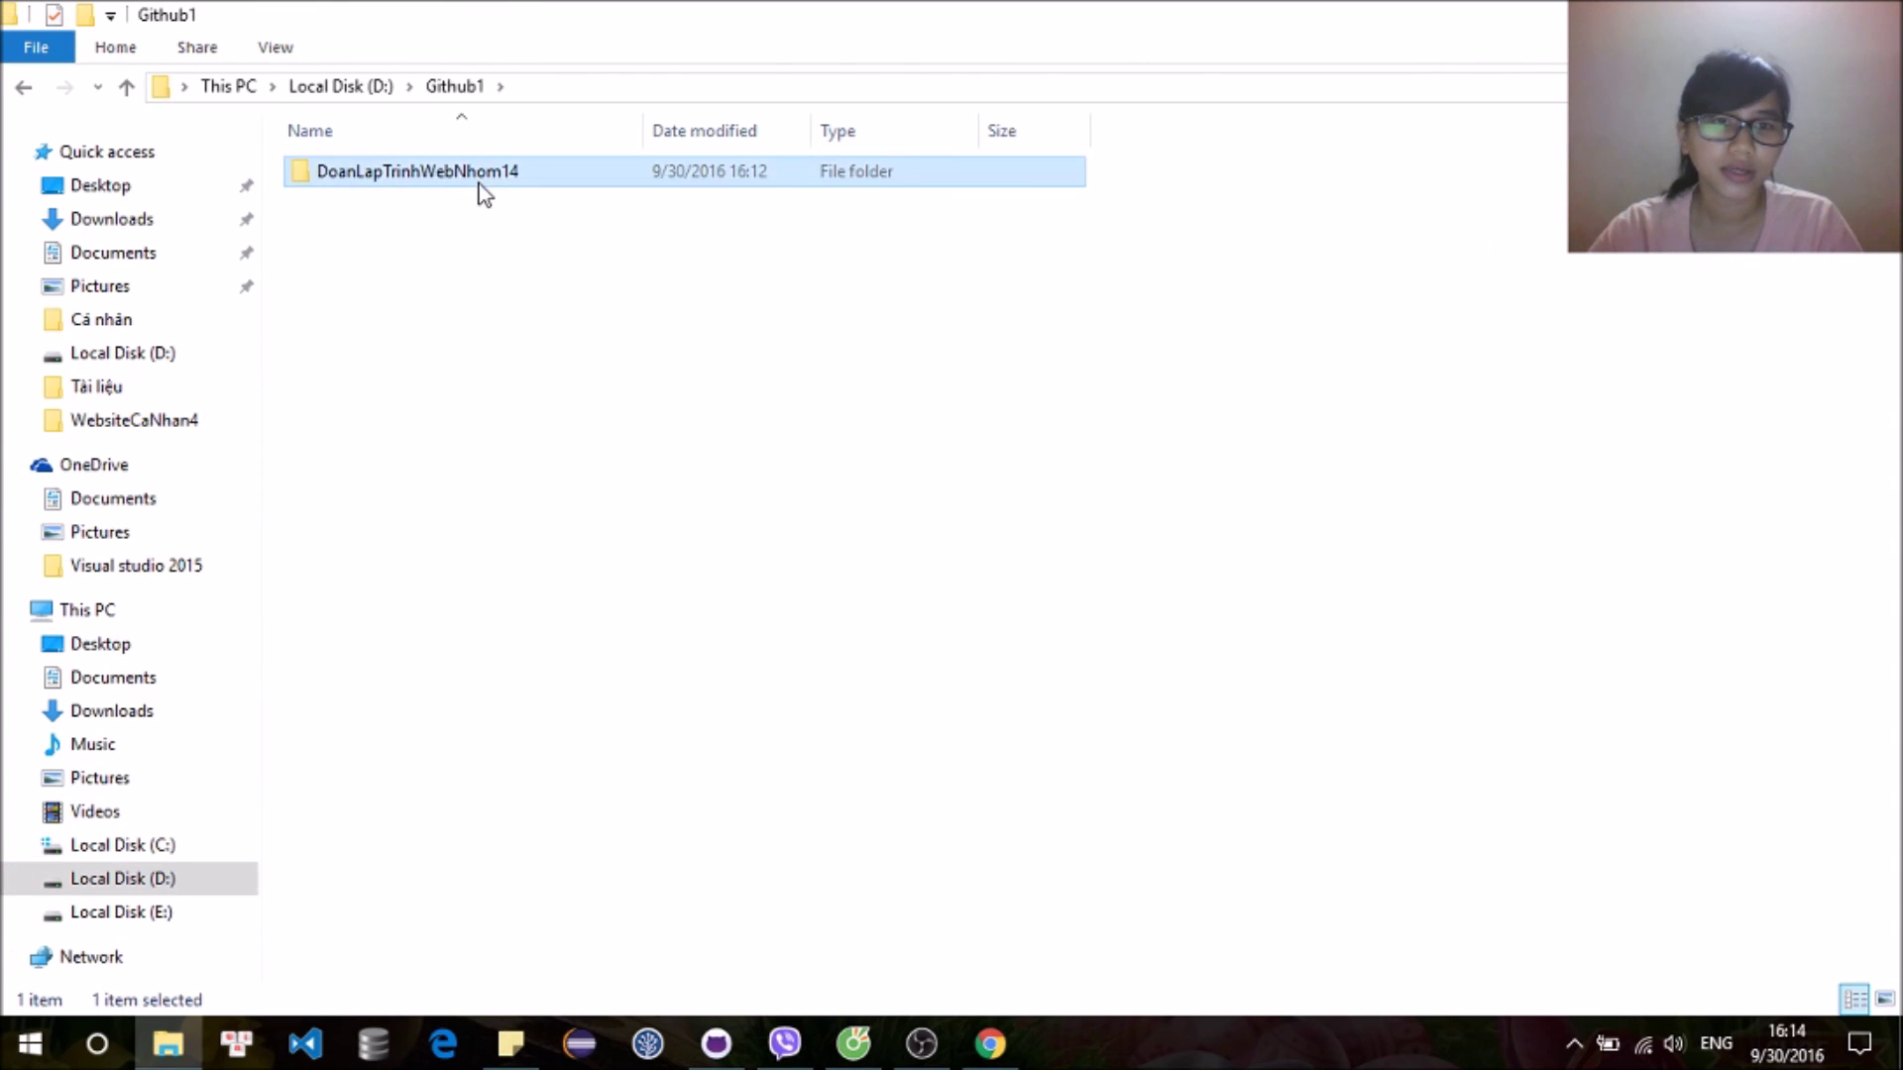
double_click(479, 183)
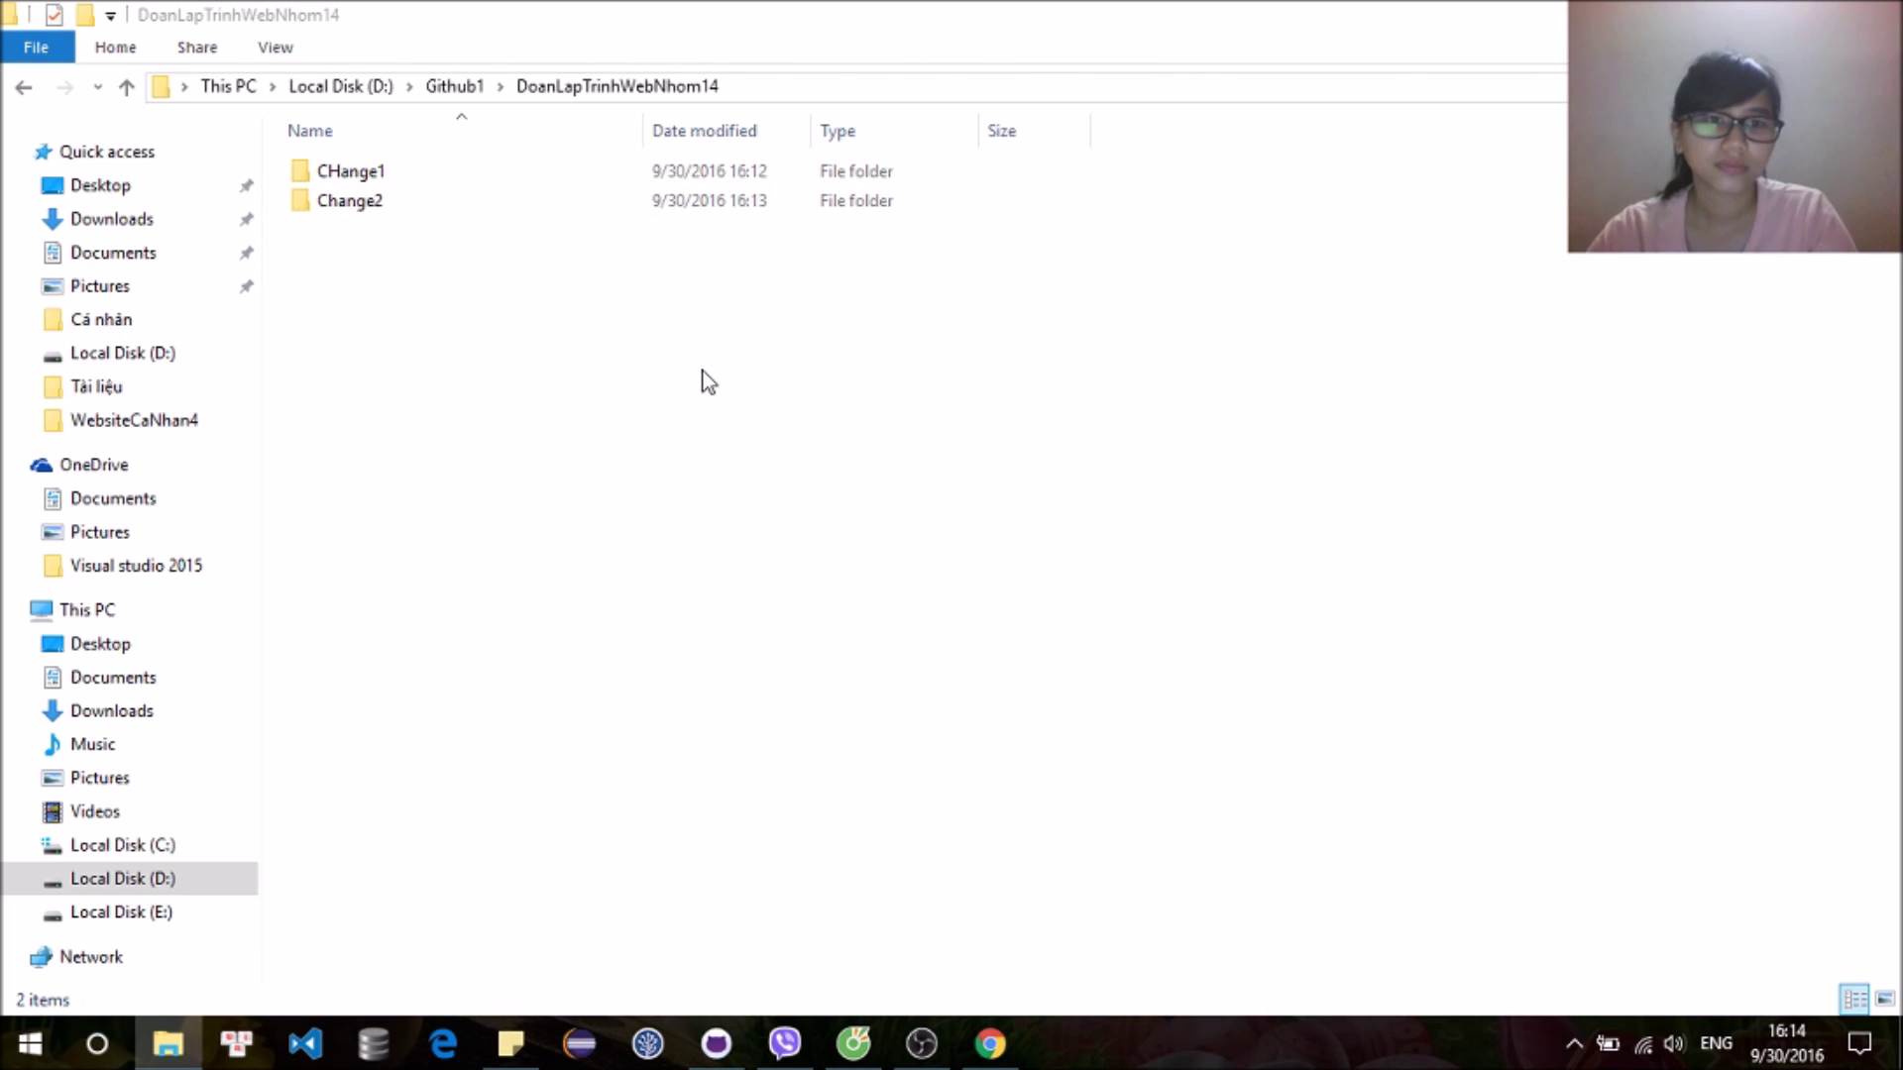
key("ctrl+v")
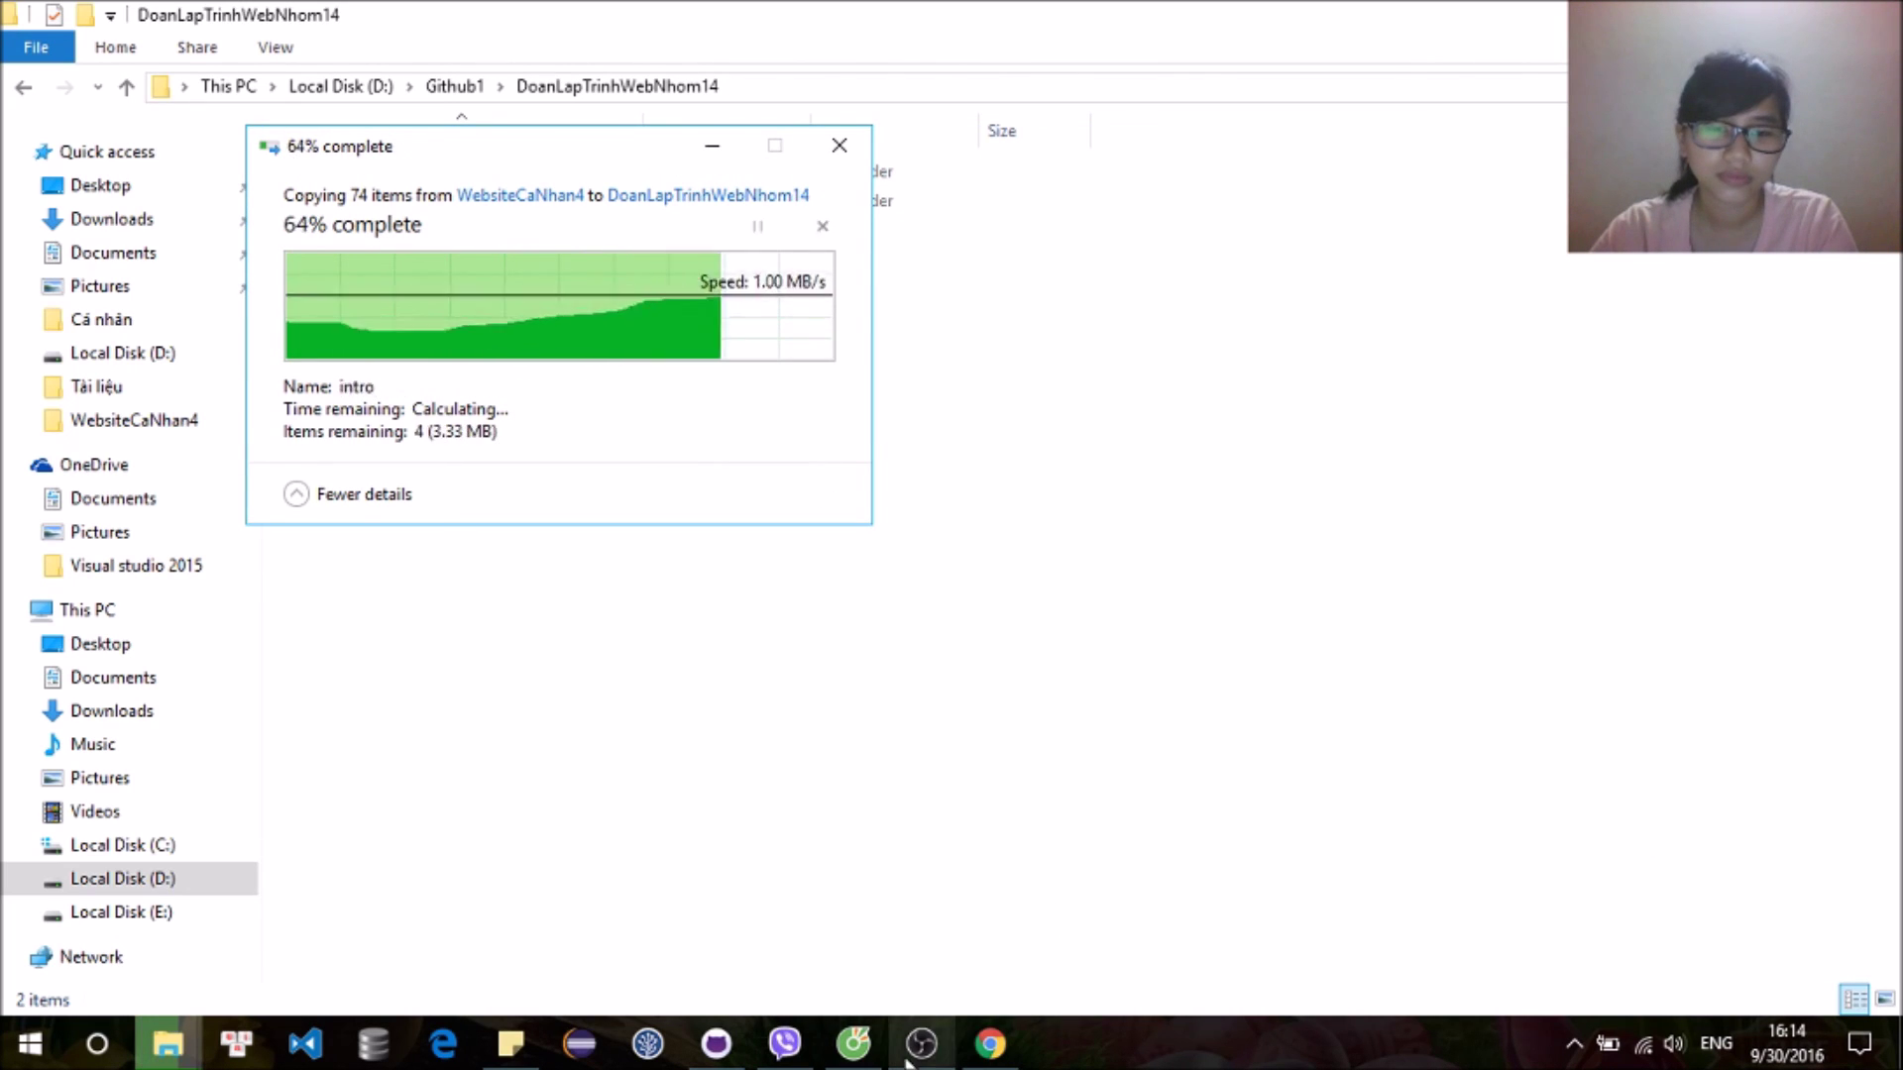
left_click(717, 1043)
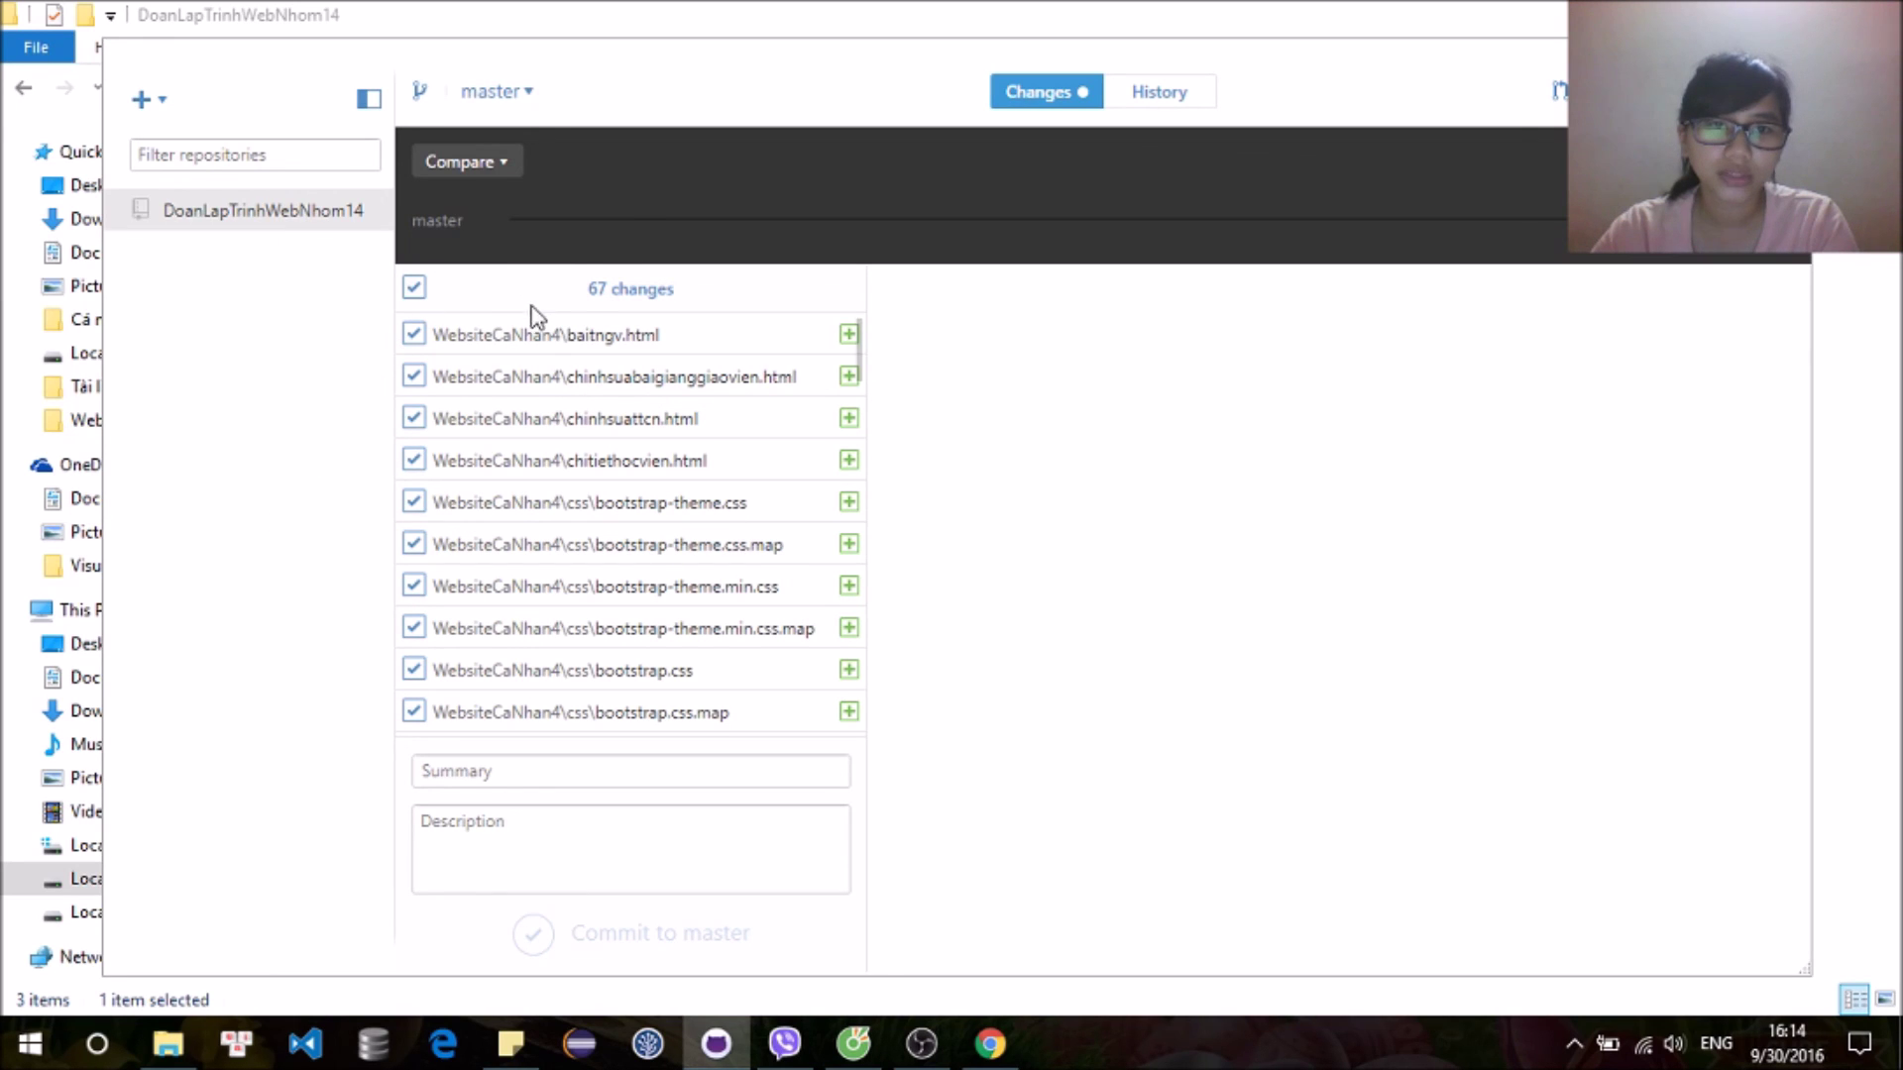
Step: Commit the 67 files as 'Commit html' with description '67 trang html', then reload the repo page
left_click(635, 775)
type("Ch")
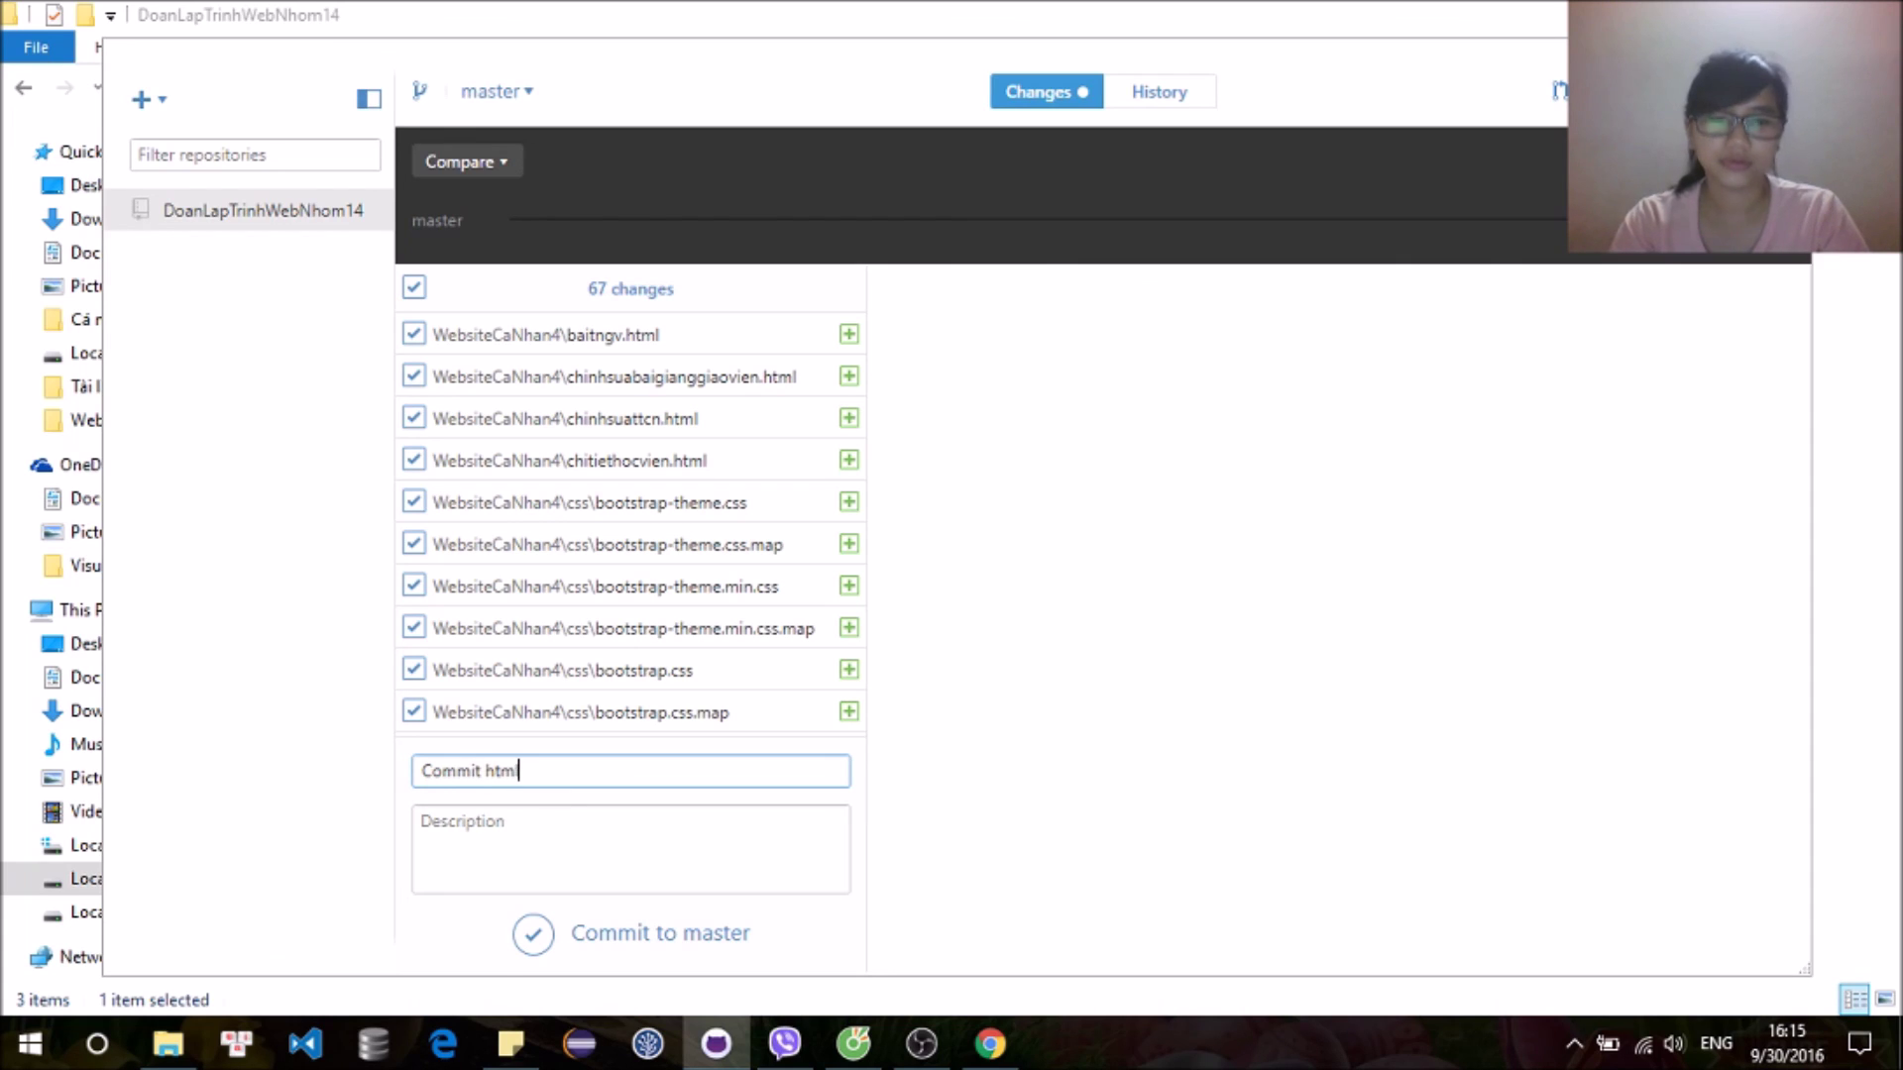
left_click(488, 845)
type("67")
type("ng html")
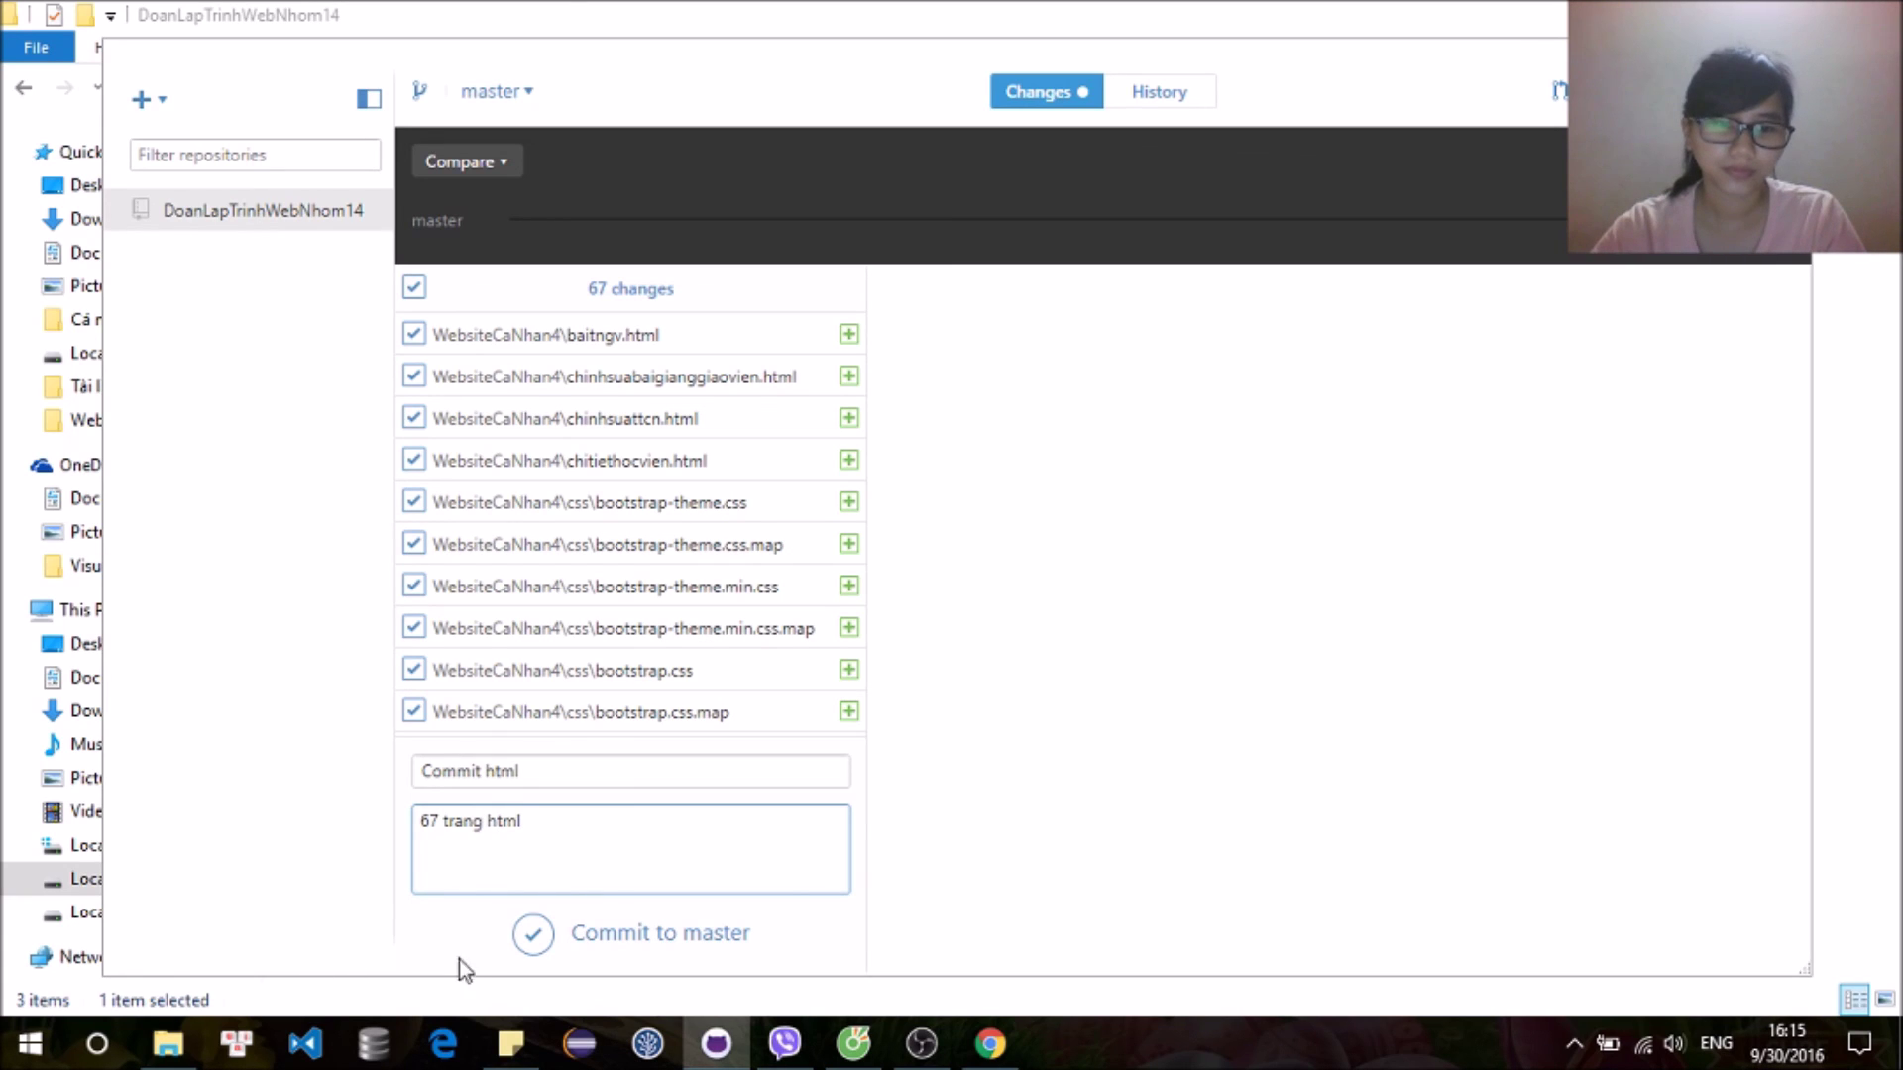
left_click(535, 934)
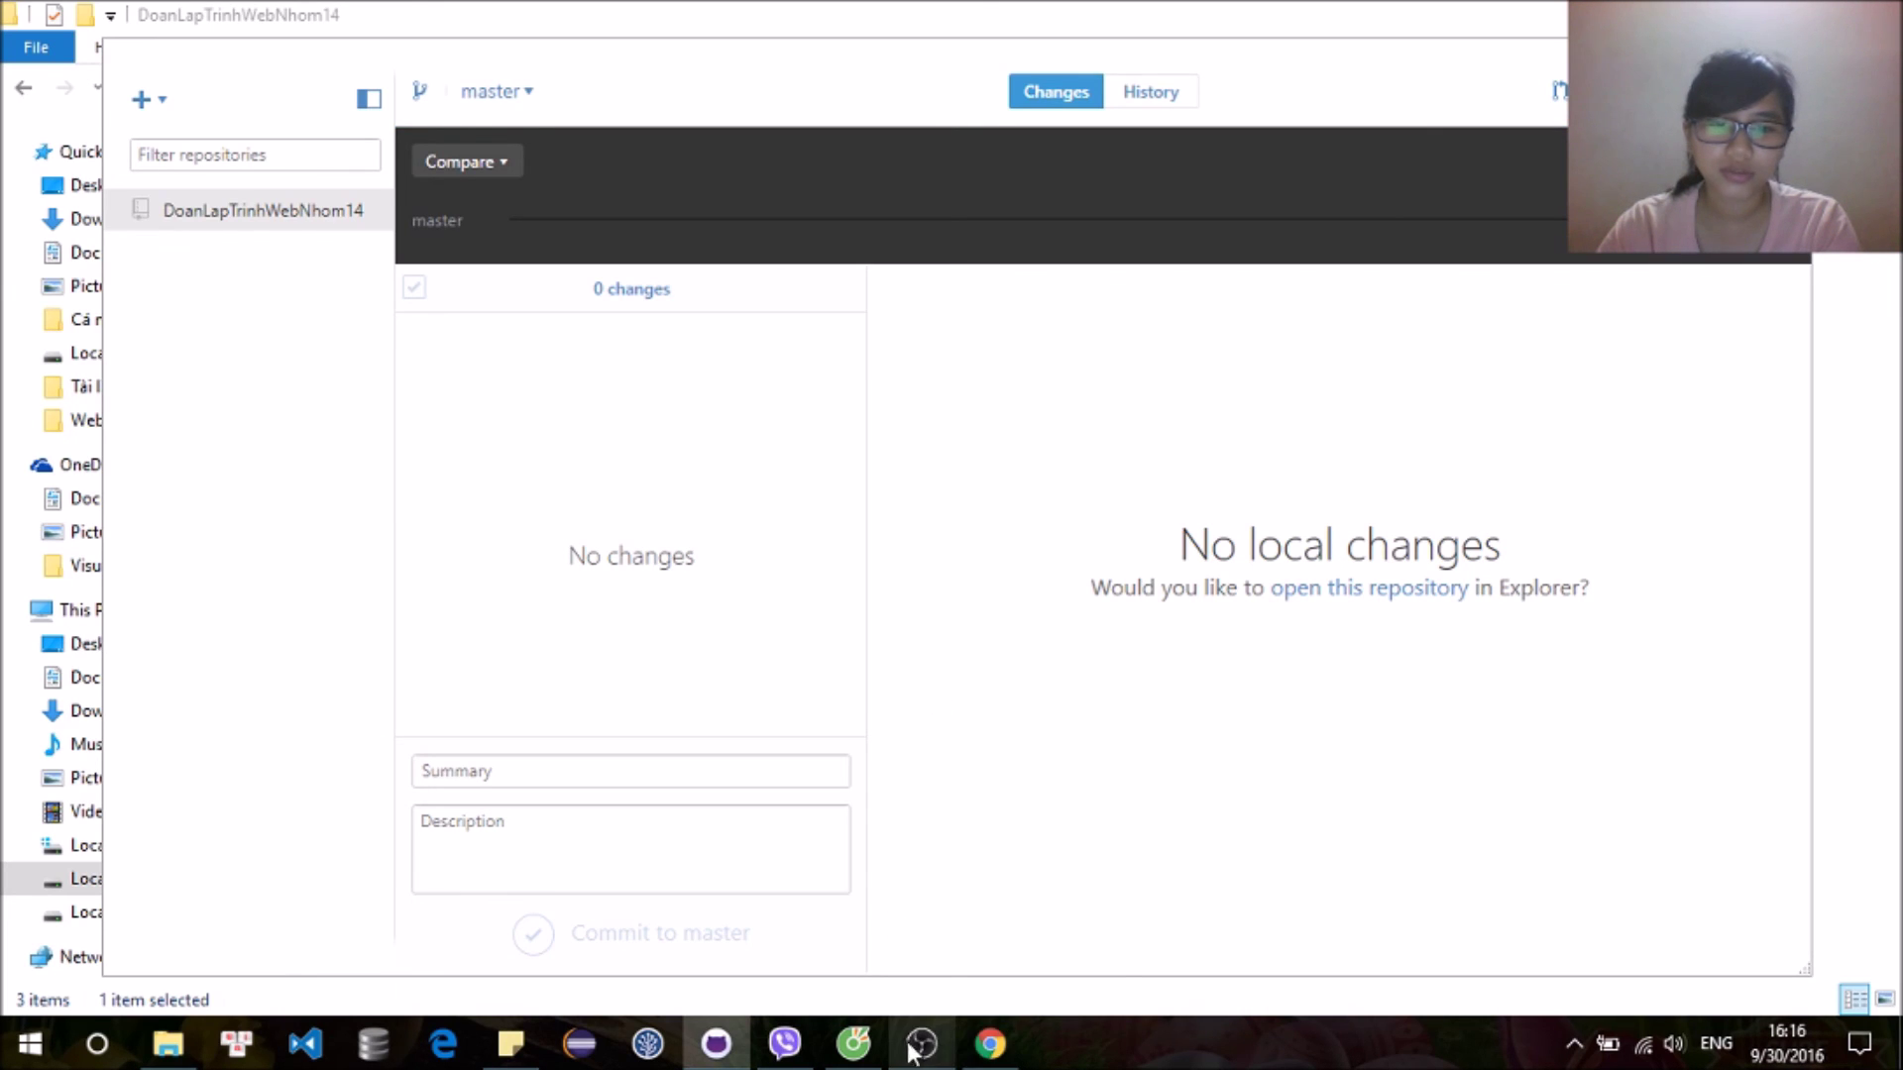
left_click(853, 1043)
left_click(103, 61)
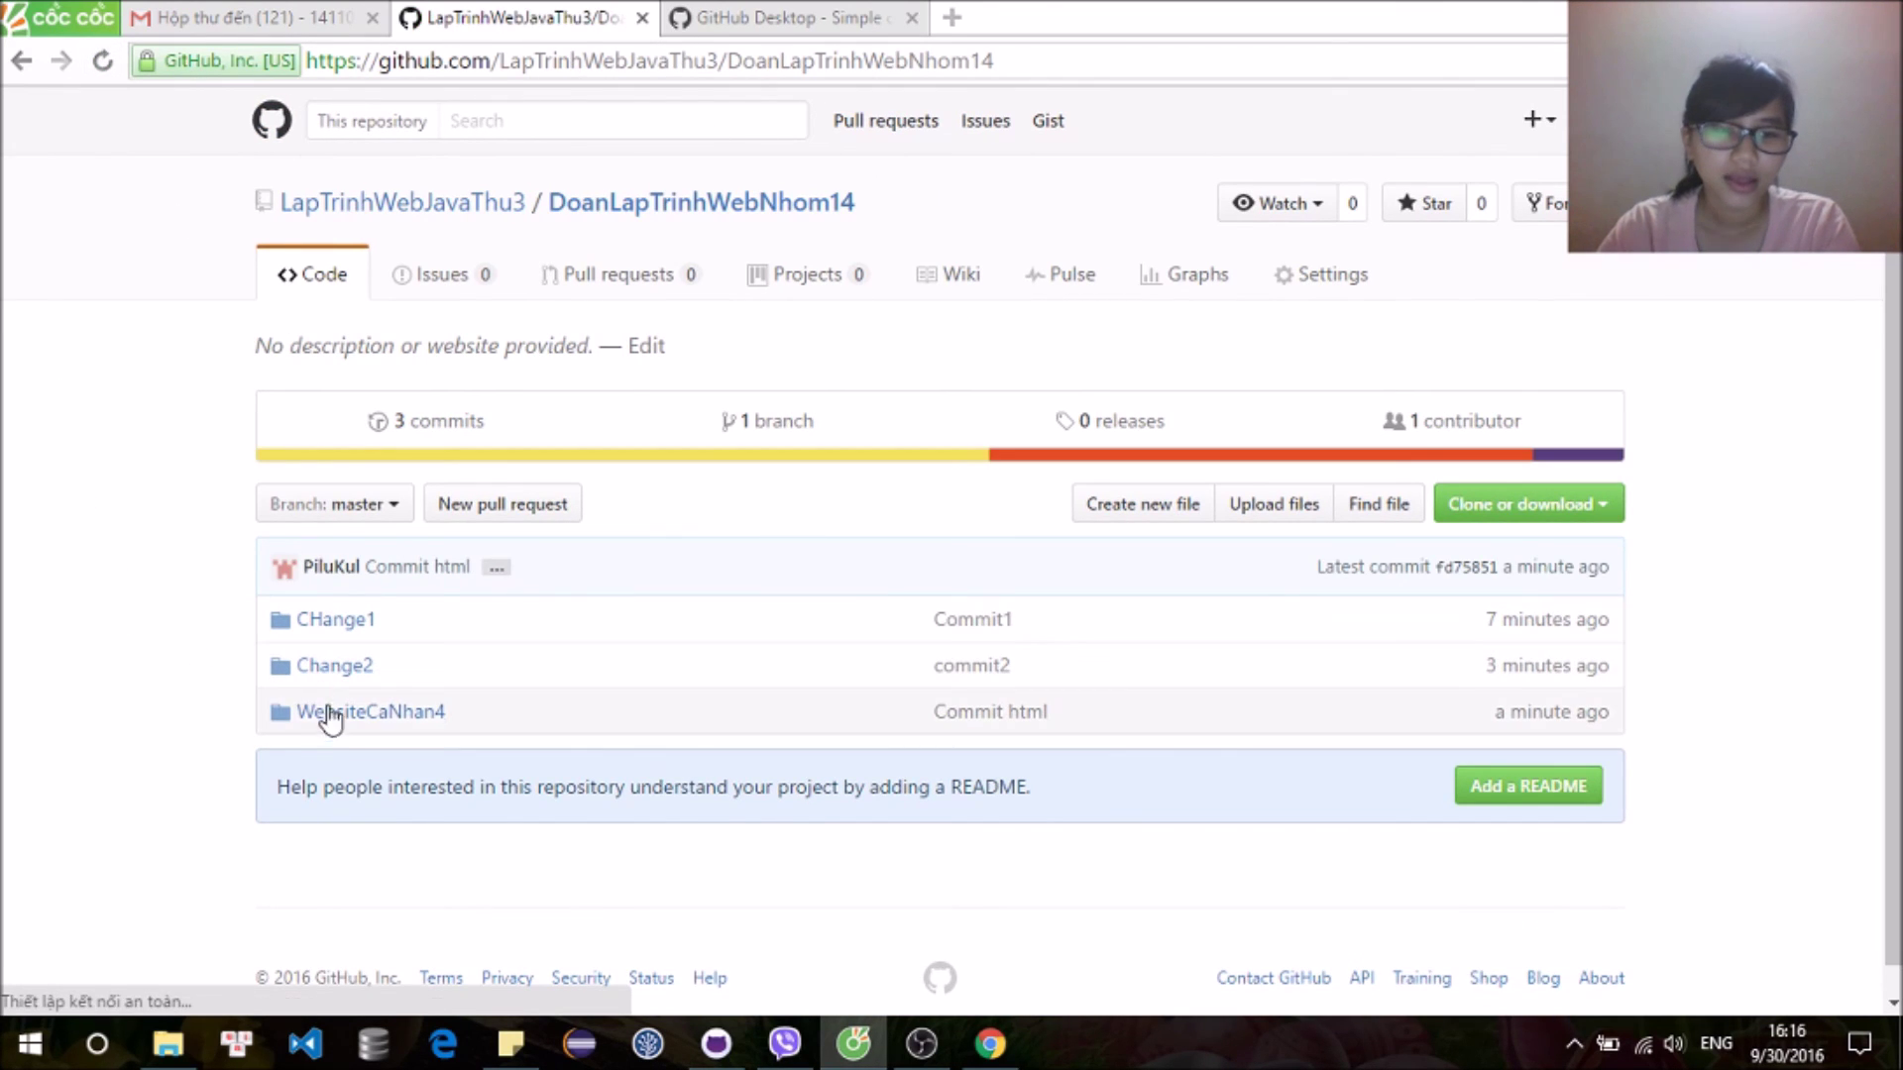
Step: Check the pushed WebsiteCaNhan4 folder, reload the repo in both browsers, then show organization settings
left_click(344, 713)
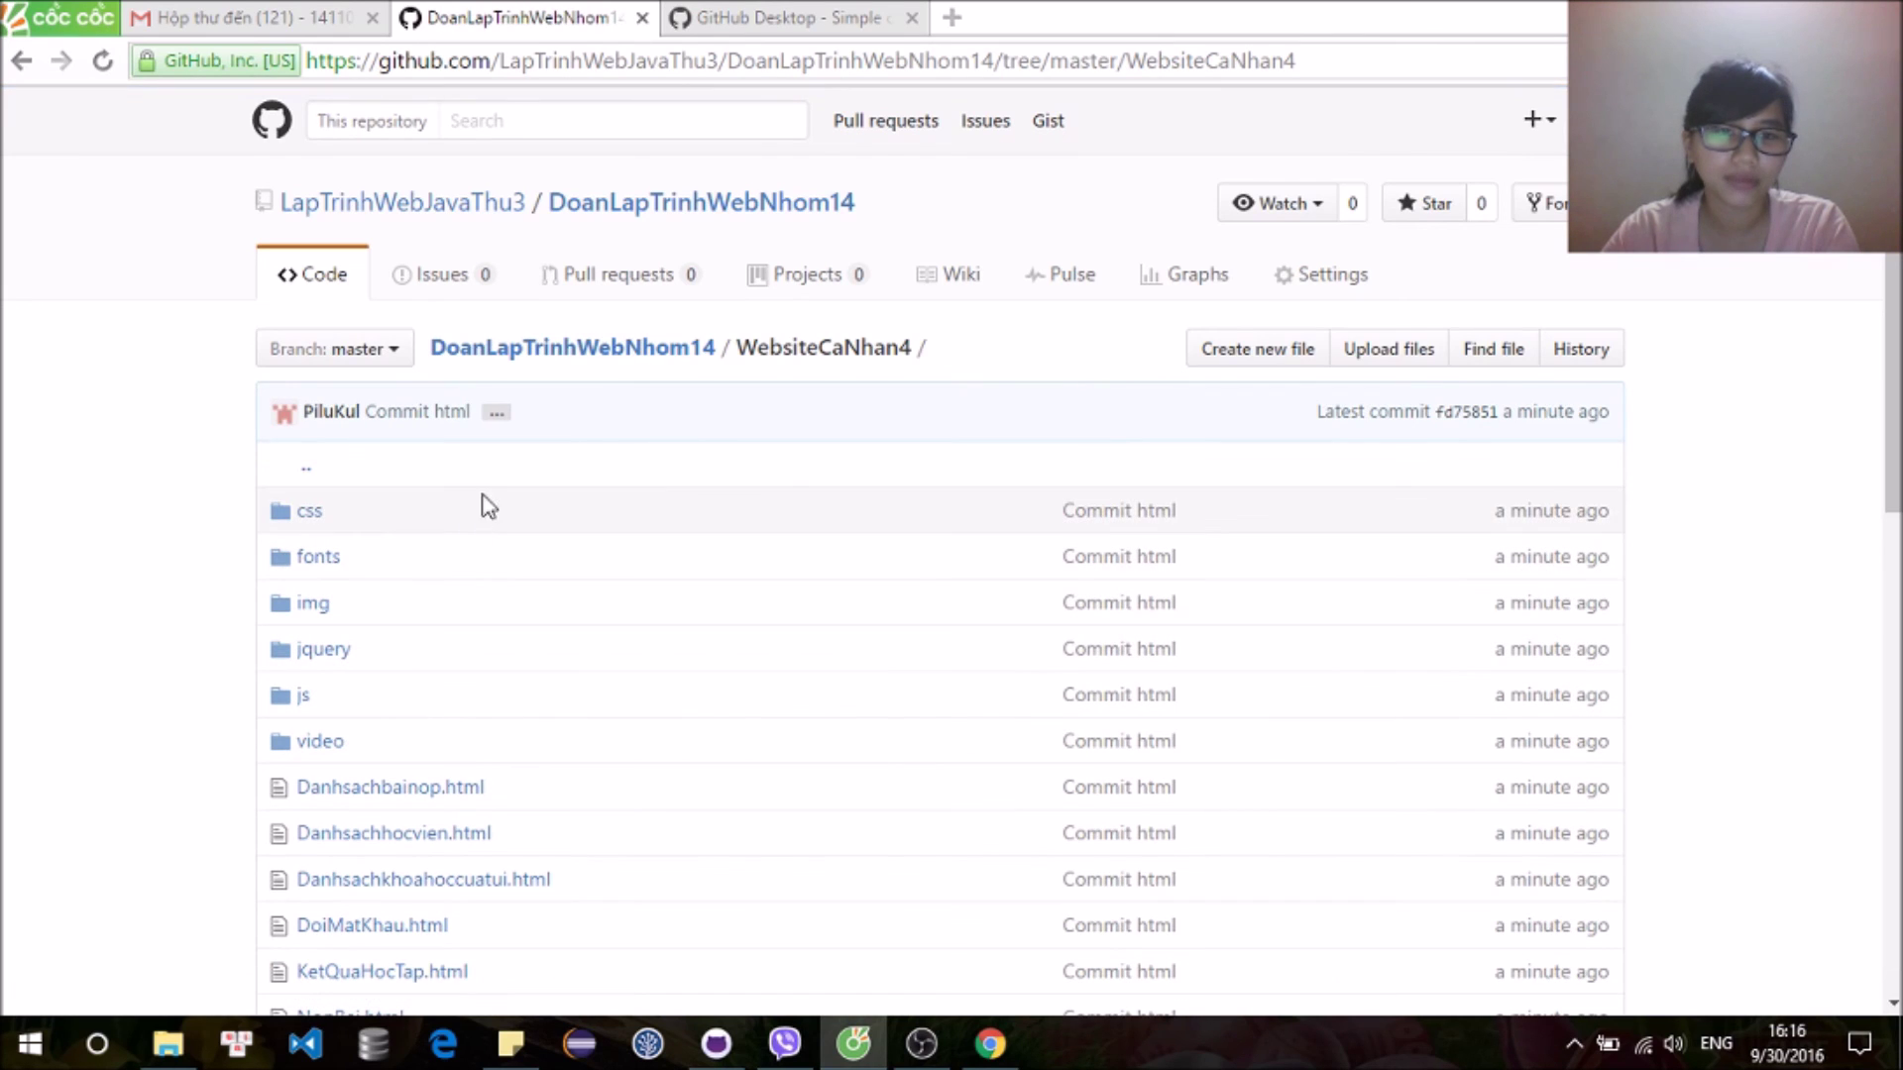
scroll(603, 518, "down", 7)
scroll(603, 518, "up", 7)
left_click(102, 60)
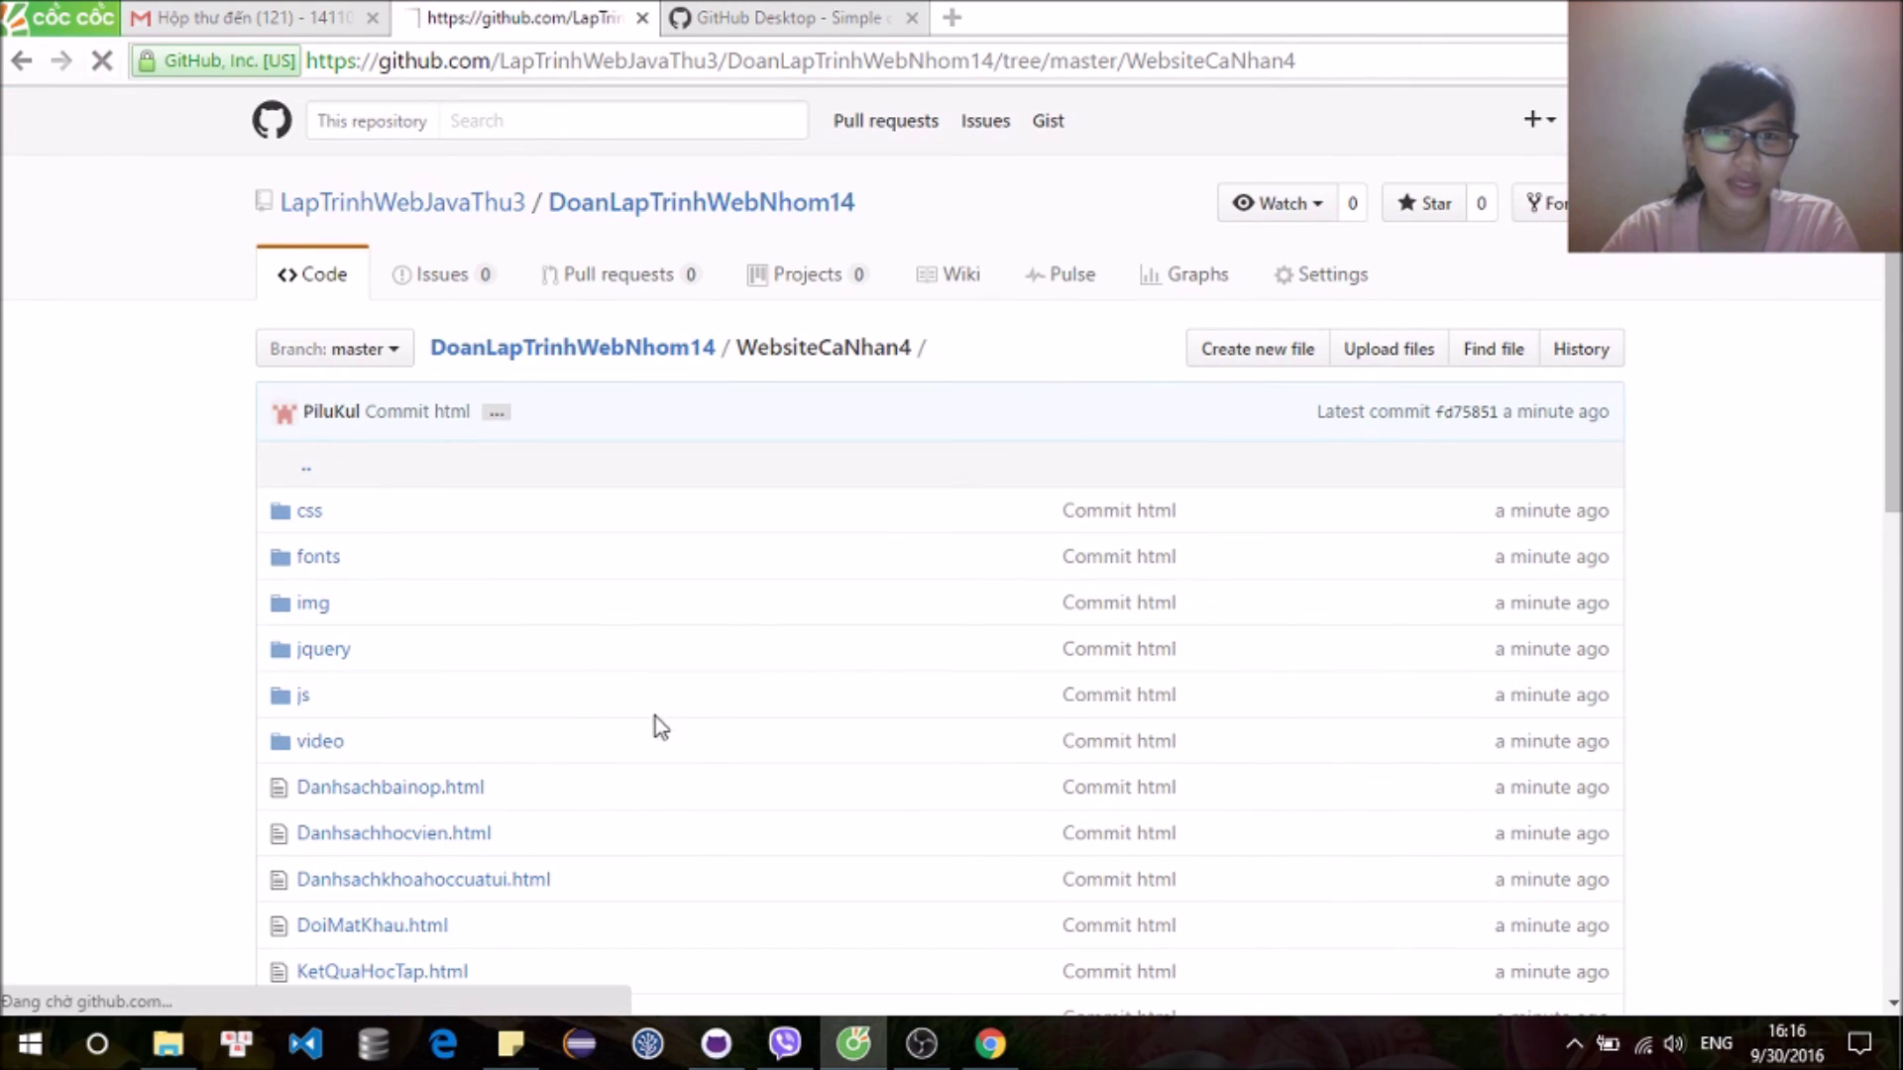
left_click(989, 1043)
left_click(100, 64)
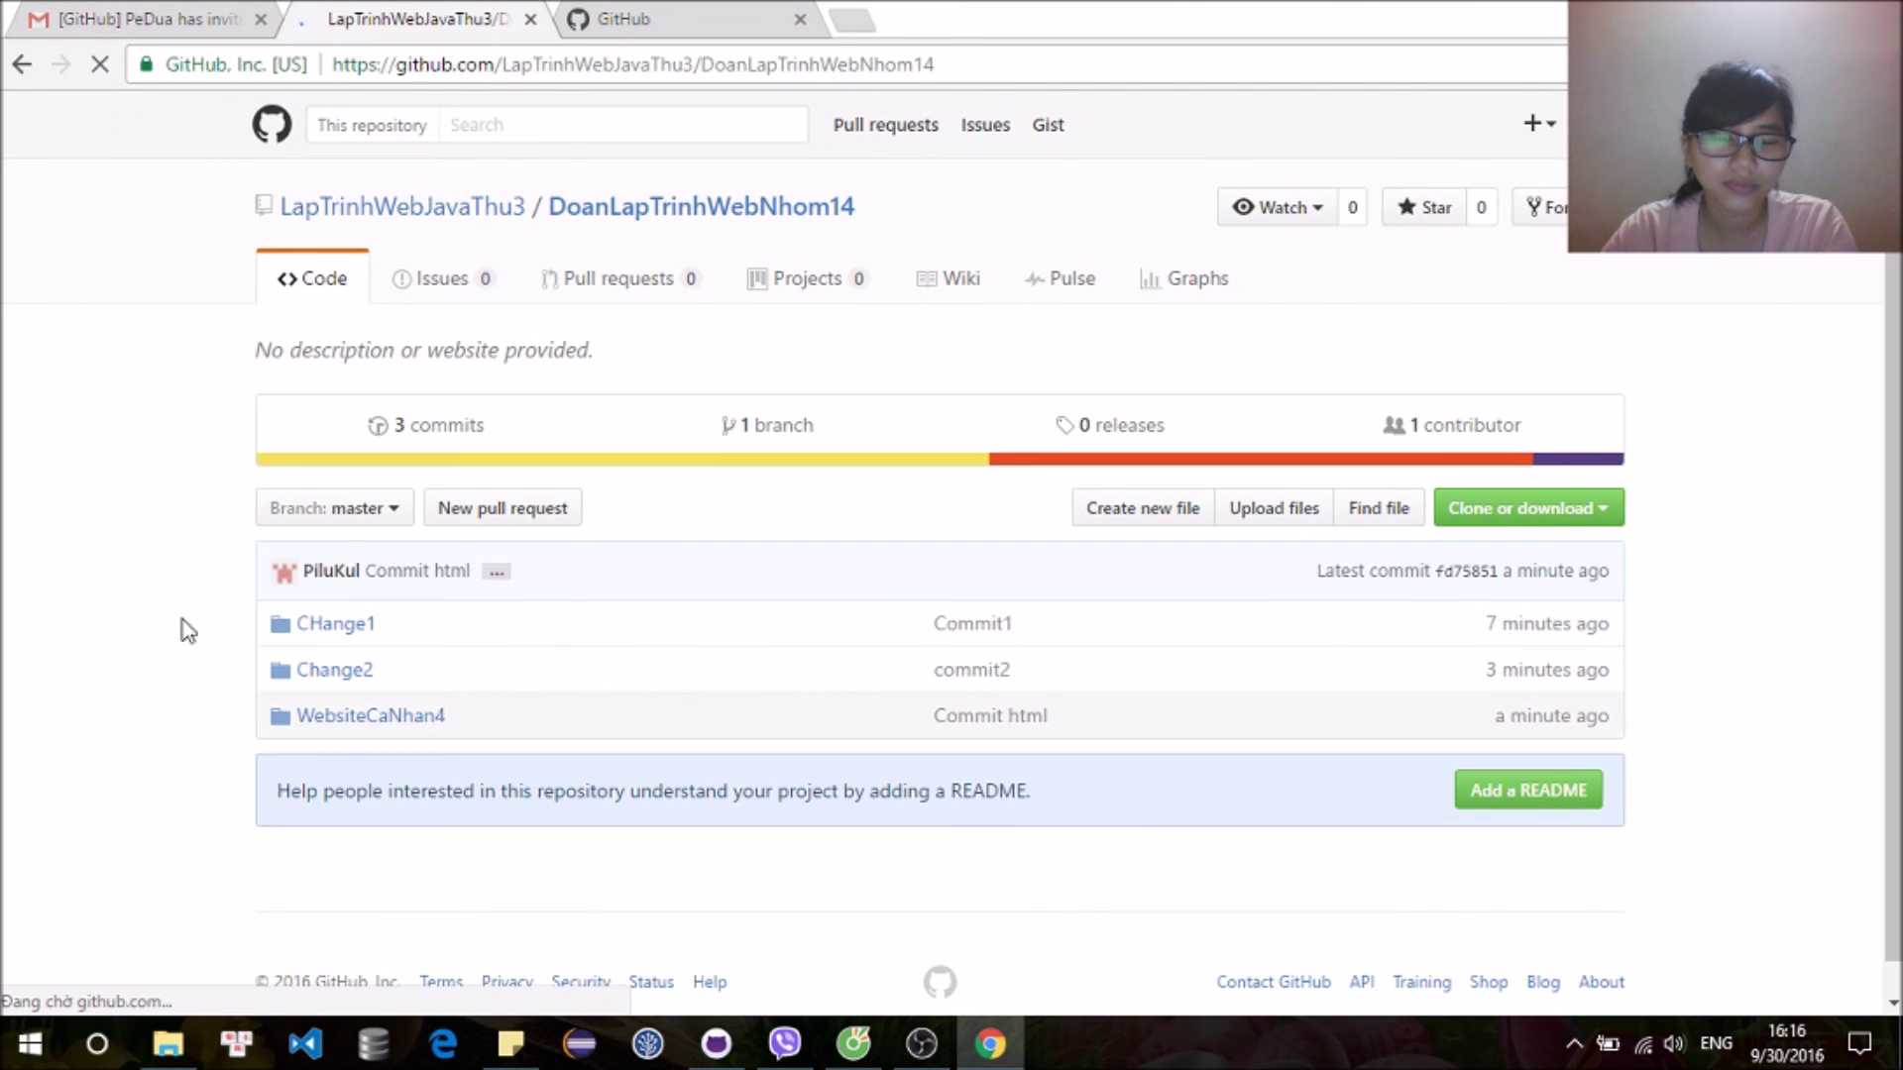
left_click(858, 1053)
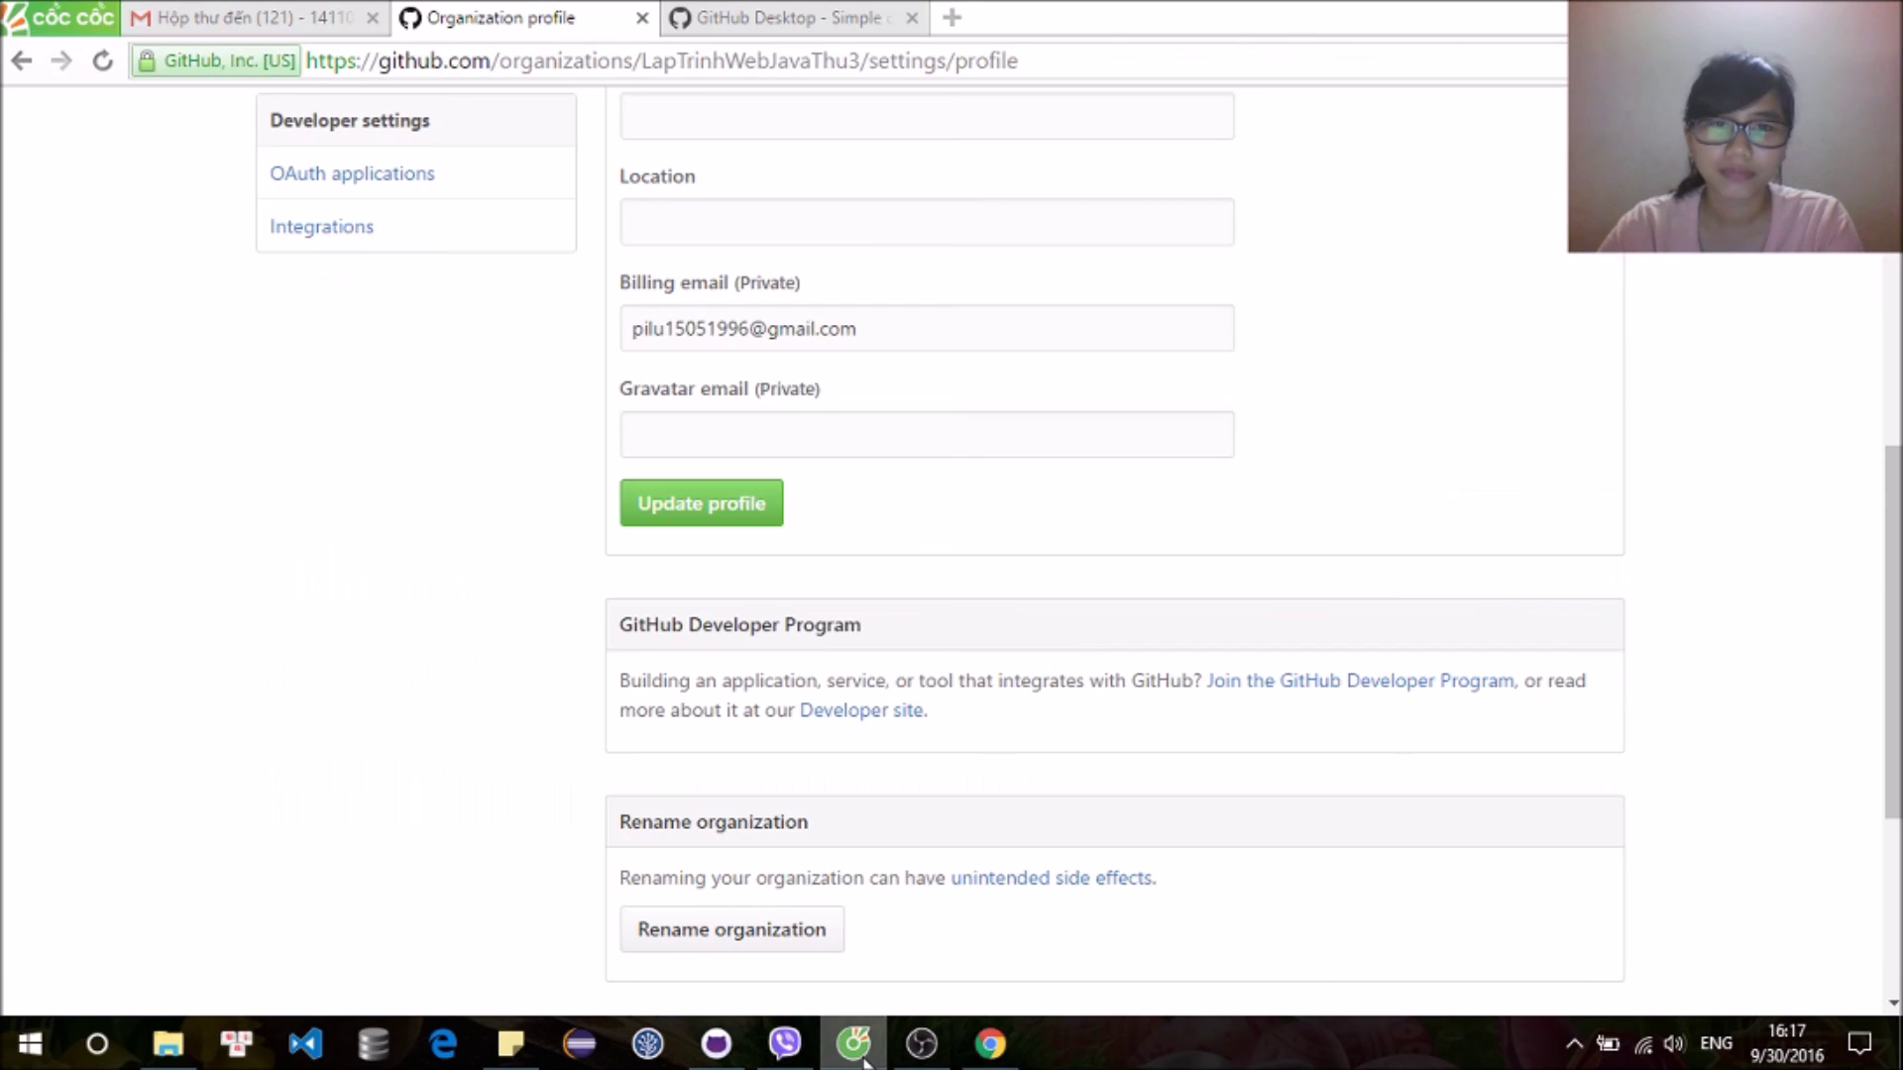